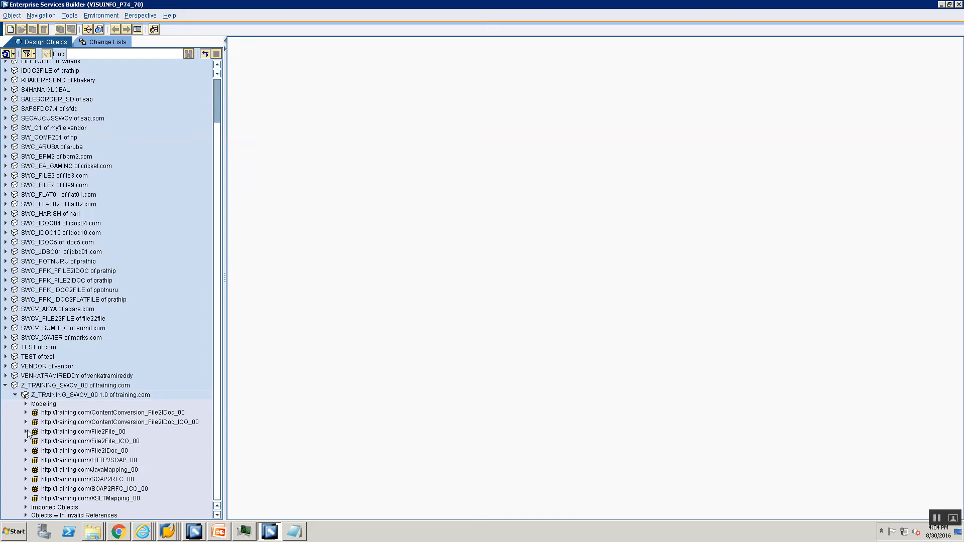
Step: Open the MM_Src_To_Tgt message mapping under File2File_00 > Message Mappings
{"action": "left_click", "coordinate": [27, 432]}
{"action": "left_click", "coordinate": [36, 404]}
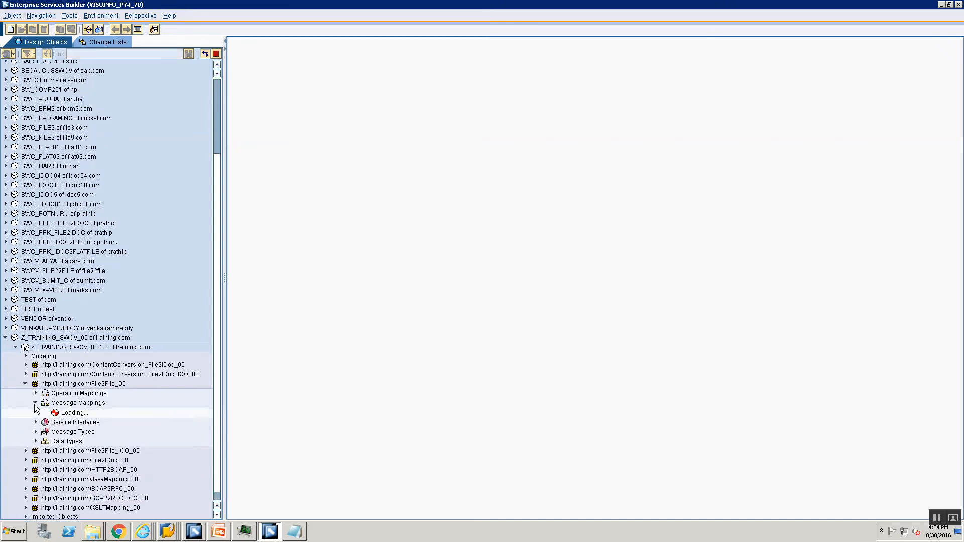
{"action": "left_click", "coordinate": [81, 413]}
{"action": "double_click", "coordinate": [80, 413]}
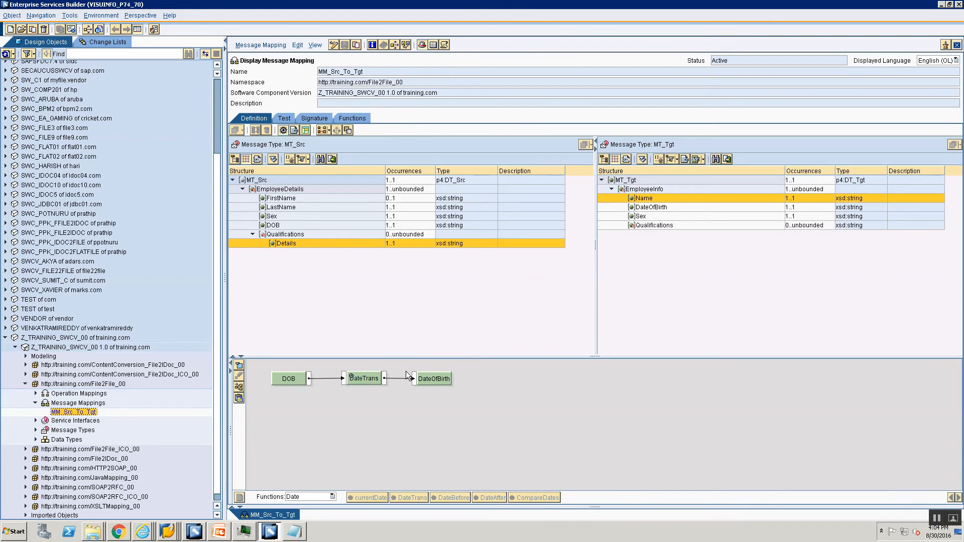
Step: Show the concat mapping of FirstName and LastName into Name, and list the Text functions
{"action": "left_click", "coordinate": [639, 198]}
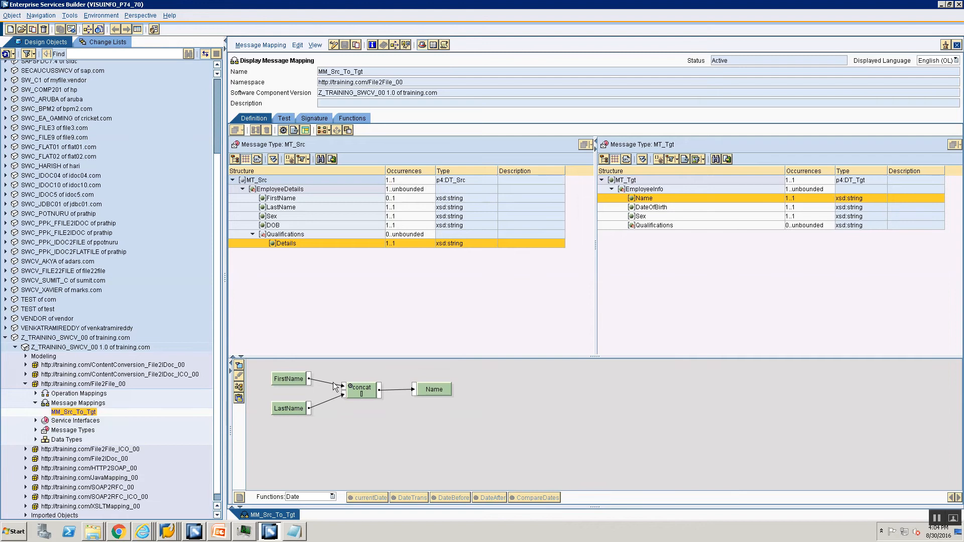
{"action": "left_click", "coordinate": [325, 497]}
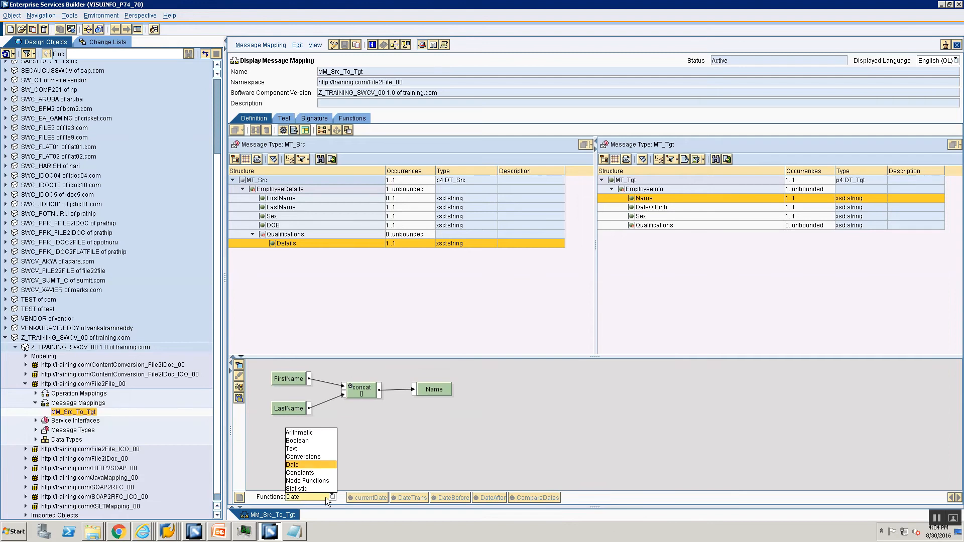
{"action": "left_click", "coordinate": [299, 449]}
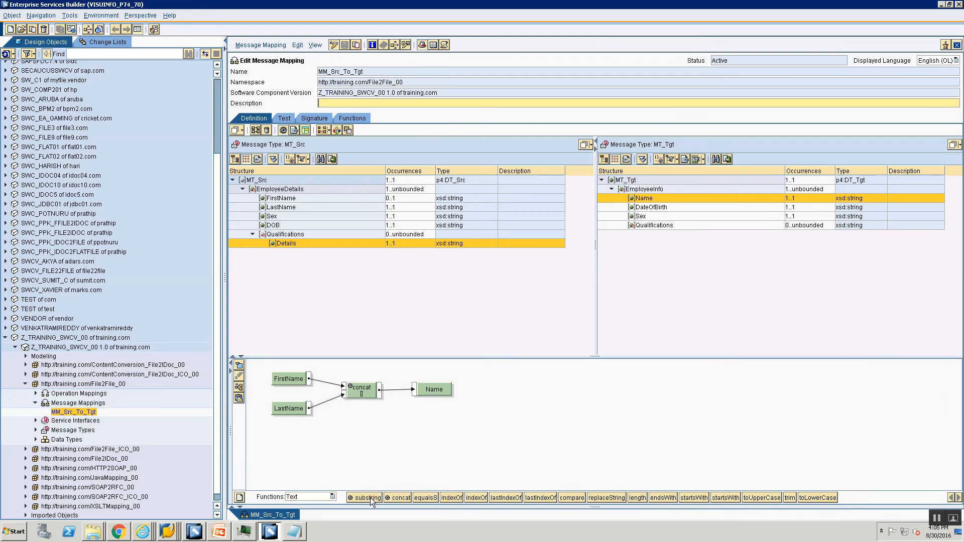
{"action": "mouse_move", "coordinate": [370, 498]}
Step: Switch the function list to the Arithmetic category, showing add, subtract, sqrt and round
{"action": "left_click", "coordinate": [321, 496]}
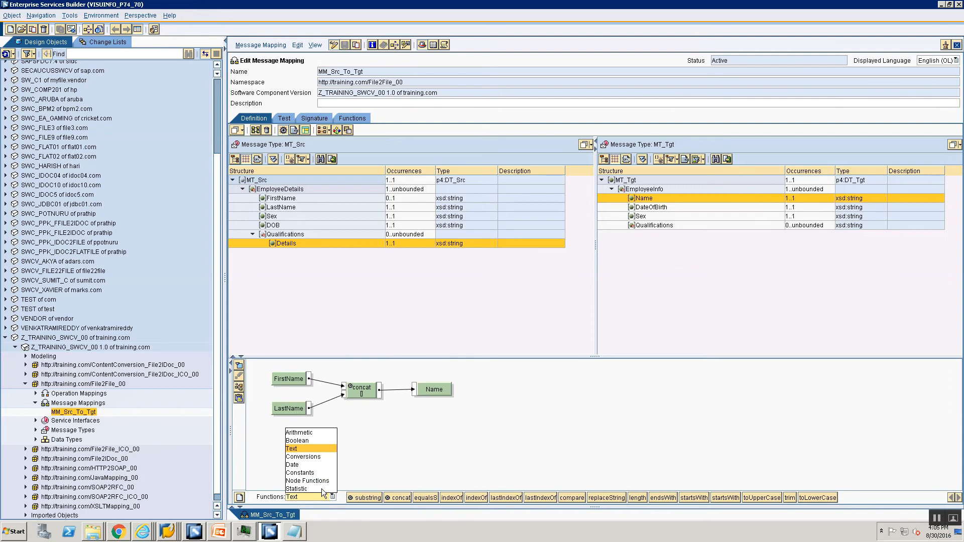
{"action": "left_click", "coordinate": [312, 433]}
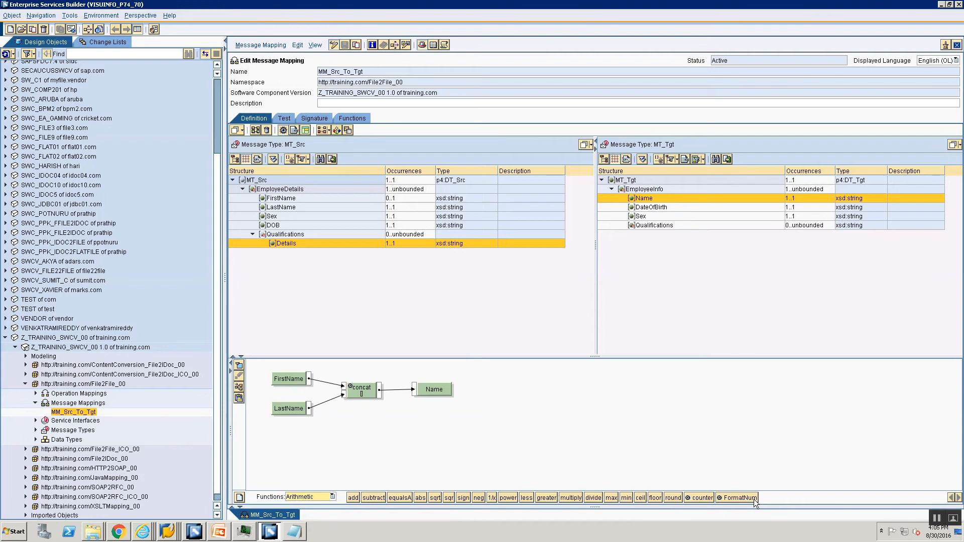
{"action": "left_click", "coordinate": [318, 492]}
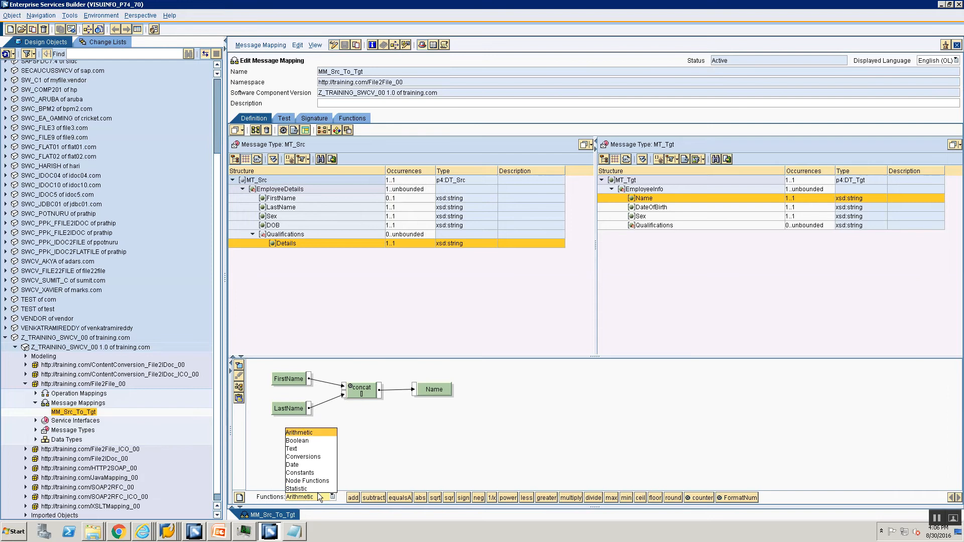
Step: Browse the Boolean, Text, Conversions and Date categories, then look up where DateTrans is used
{"action": "left_click", "coordinate": [314, 441]}
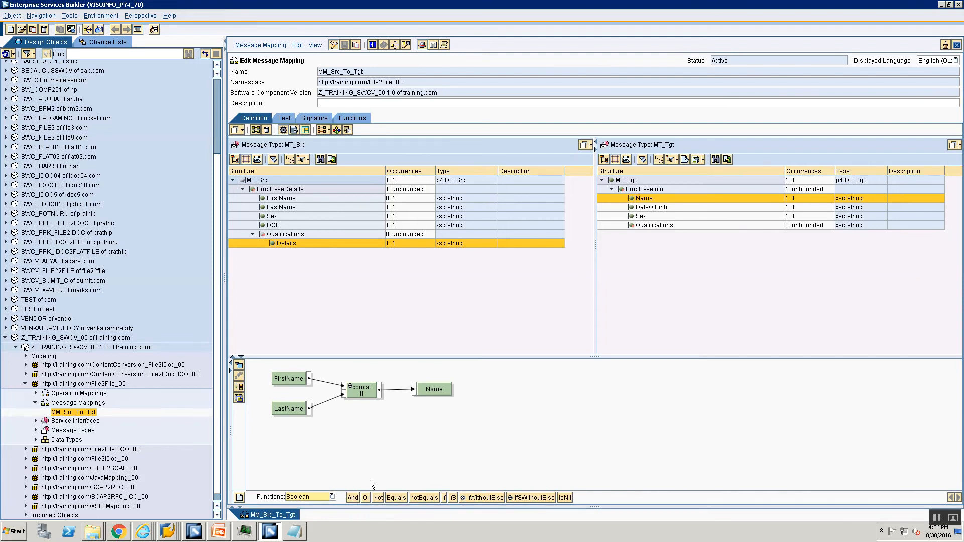
{"action": "left_click", "coordinate": [327, 498]}
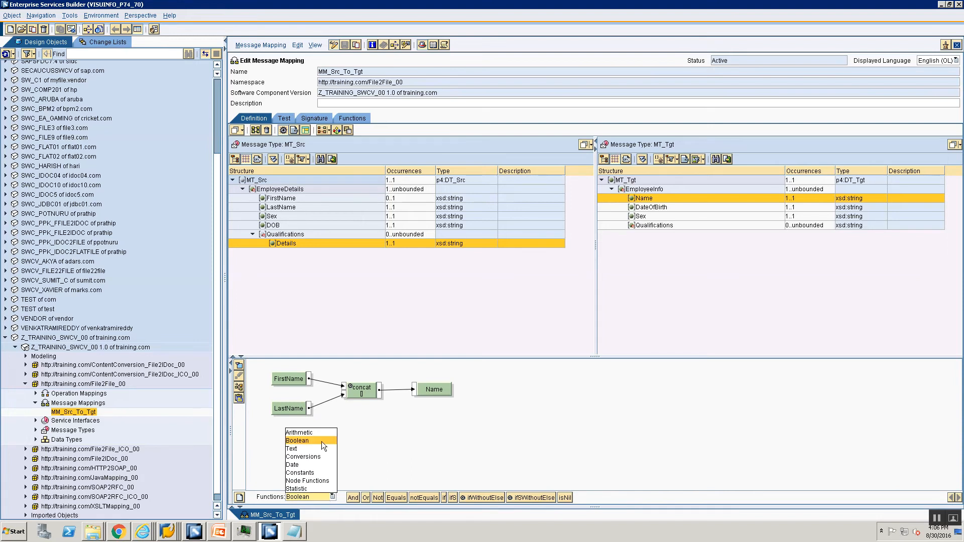
{"action": "left_click", "coordinate": [312, 450]}
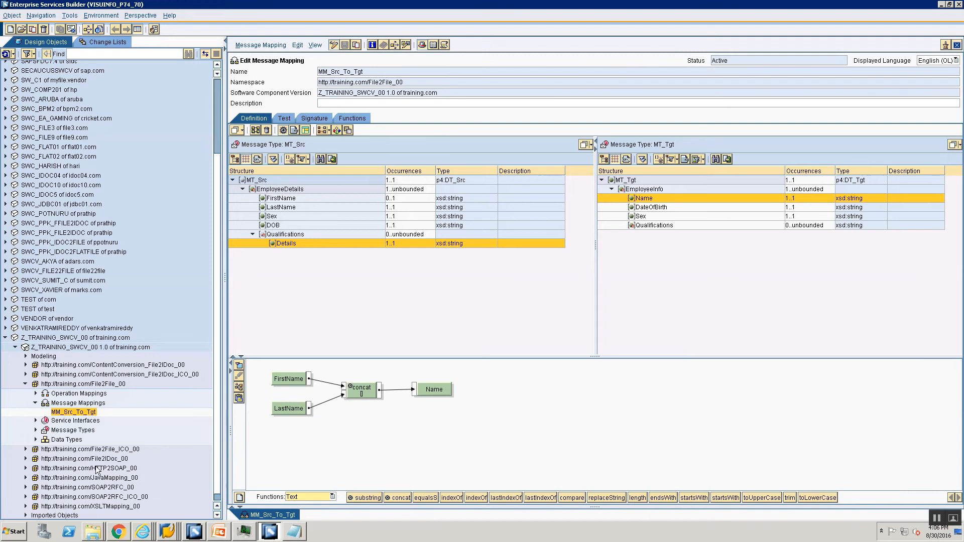
{"action": "left_click", "coordinate": [295, 497]}
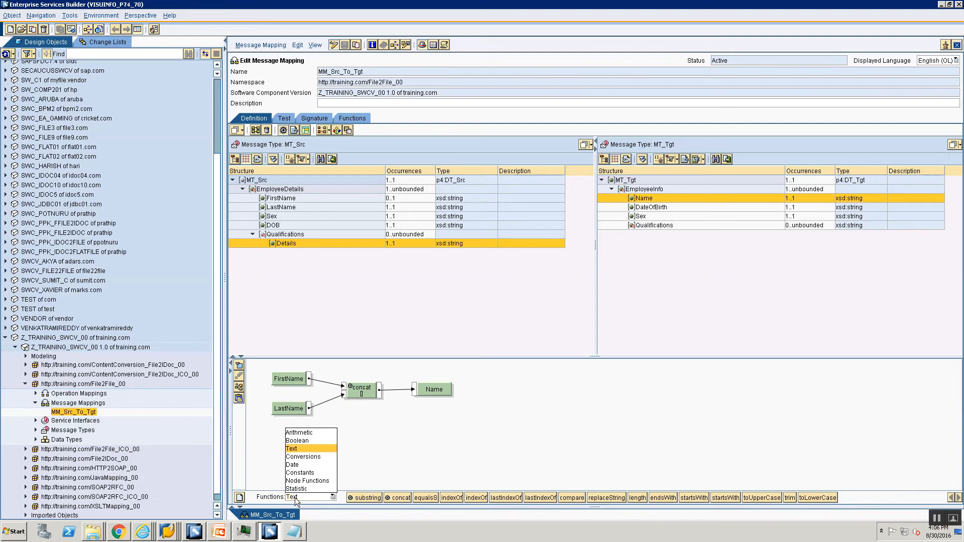
{"action": "left_click", "coordinate": [295, 457]}
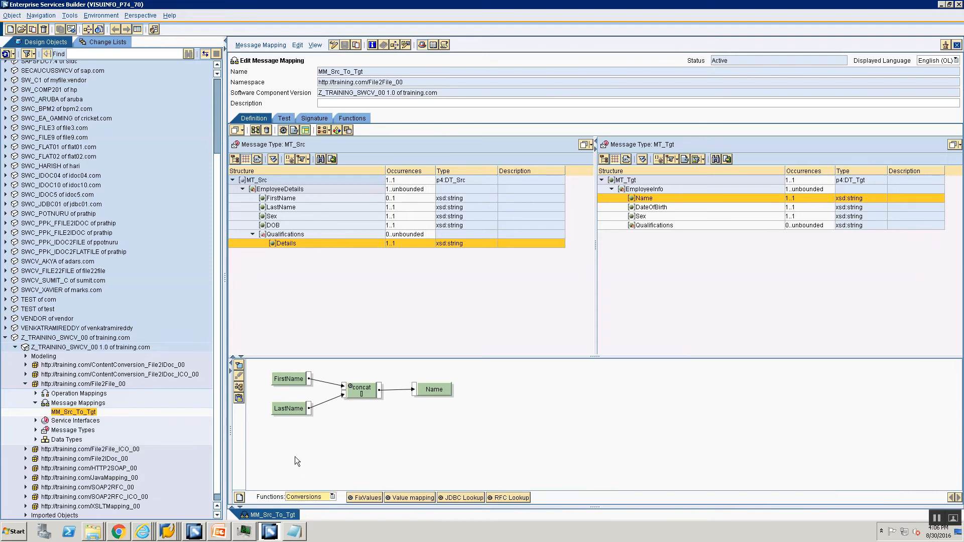
{"action": "left_click", "coordinate": [293, 498]}
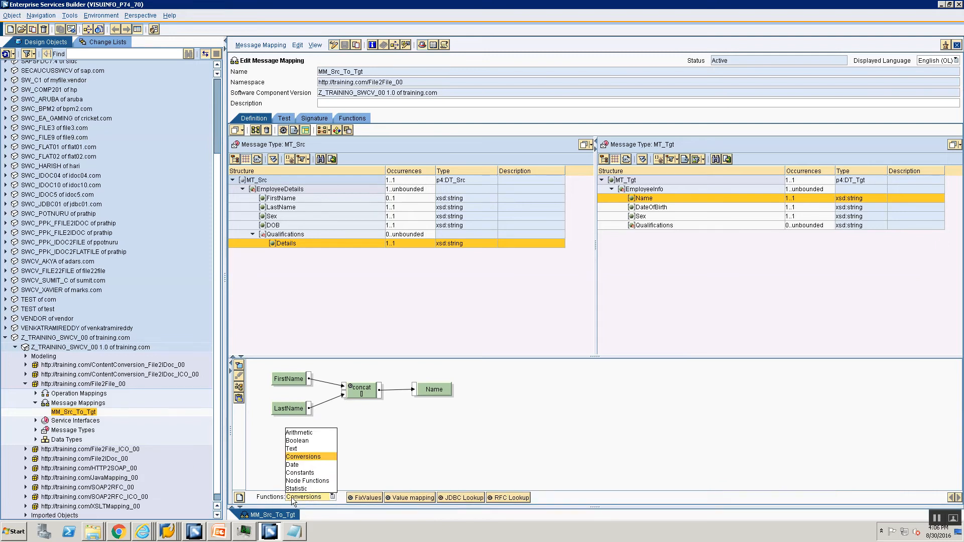
{"action": "left_click", "coordinate": [300, 465]}
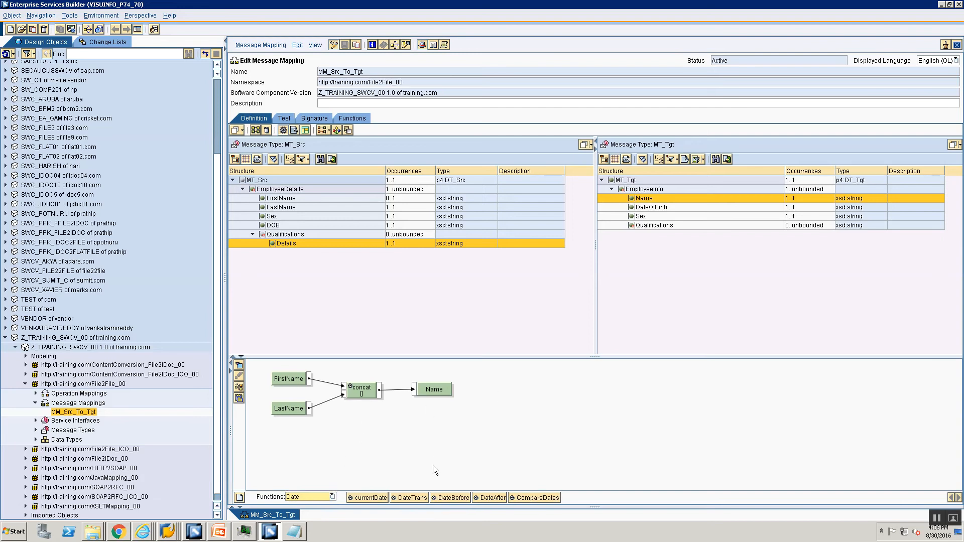
{"action": "right_click", "coordinate": [399, 498]}
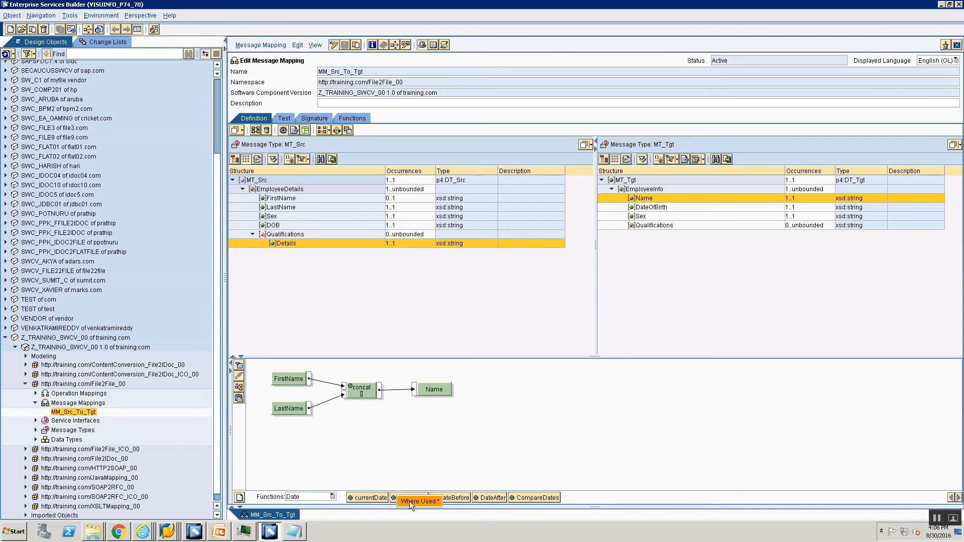
Step: Jump to the DateOfBirth mapping and view the DateTrans date format parameters without changing them
{"action": "mouse_move", "coordinate": [408, 501]}
{"action": "left_click", "coordinate": [462, 513]}
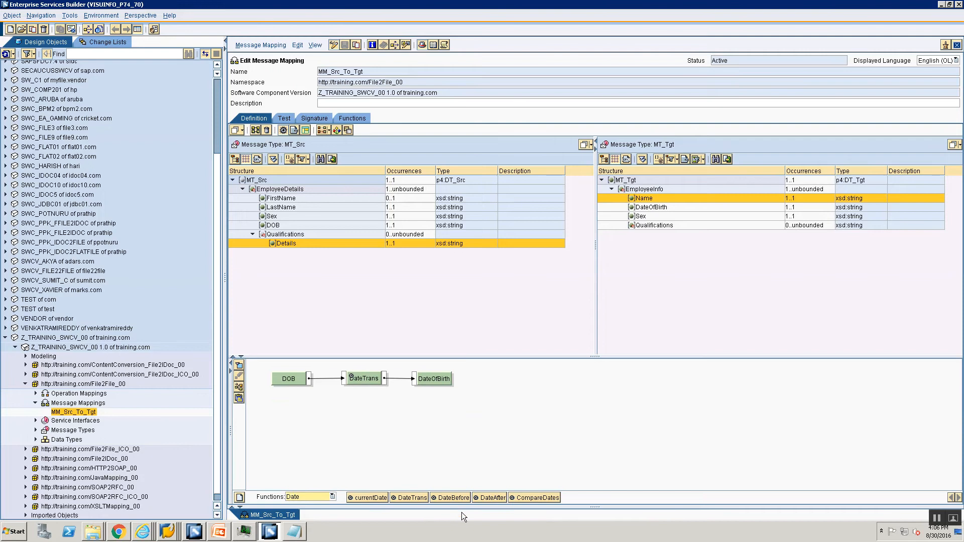
{"action": "left_click", "coordinate": [363, 380]}
{"action": "left_click_drag", "start_coordinate": [362, 376], "coordinate": [363, 378]}
{"action": "double_click", "coordinate": [355, 379]}
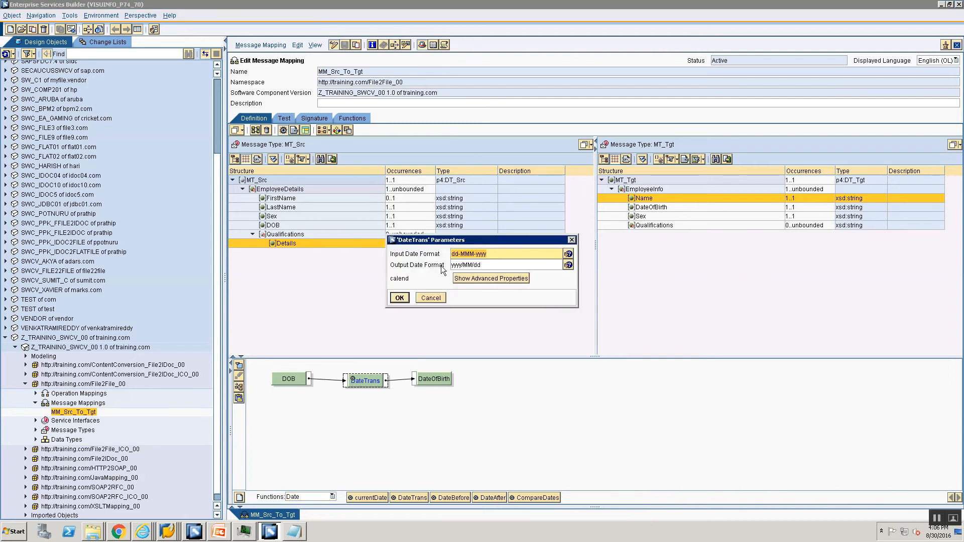
{"action": "left_click", "coordinate": [430, 299]}
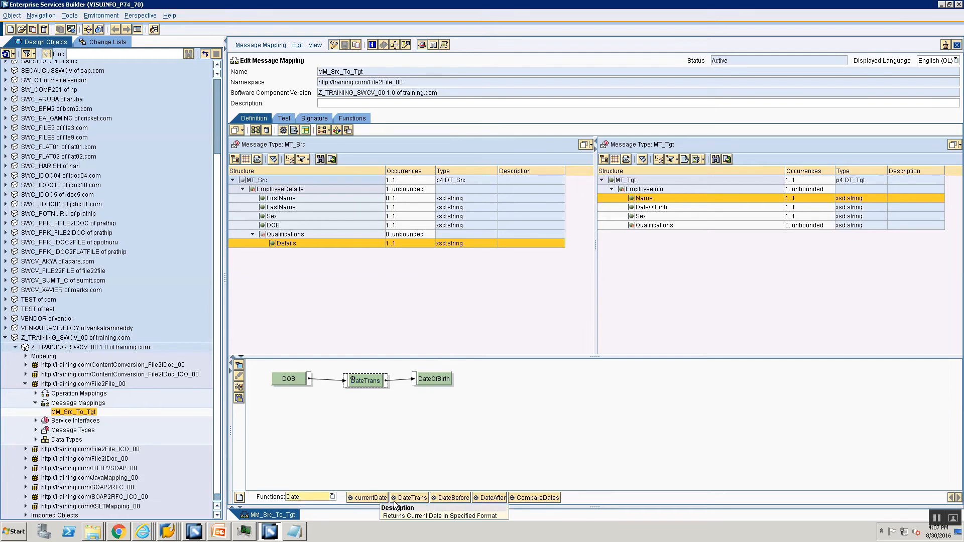
Step: Try a currentDate block, discard it, and realign the DOB–DateTrans–DateOfBirth chain in a row
{"action": "left_click_drag", "start_coordinate": [370, 500], "coordinate": [374, 430]}
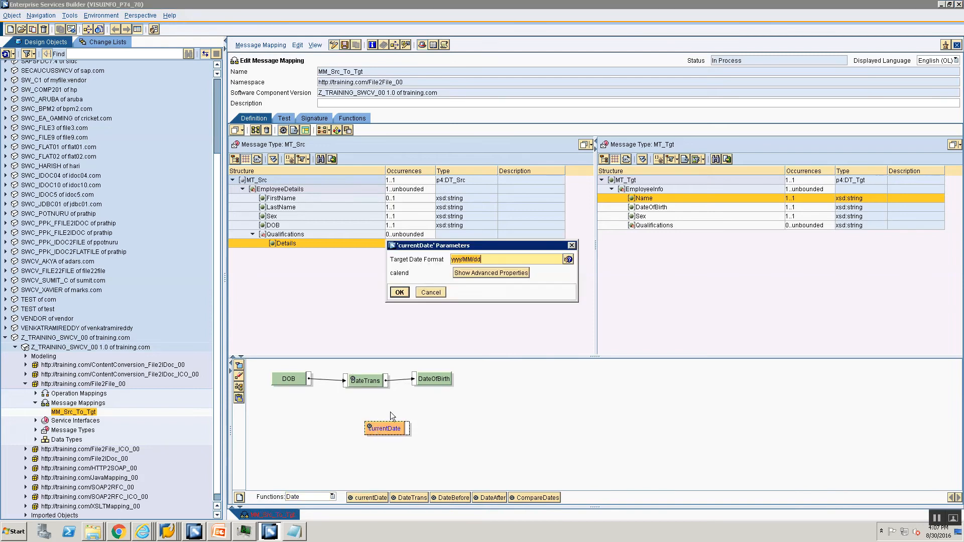
{"action": "left_click", "coordinate": [431, 293]}
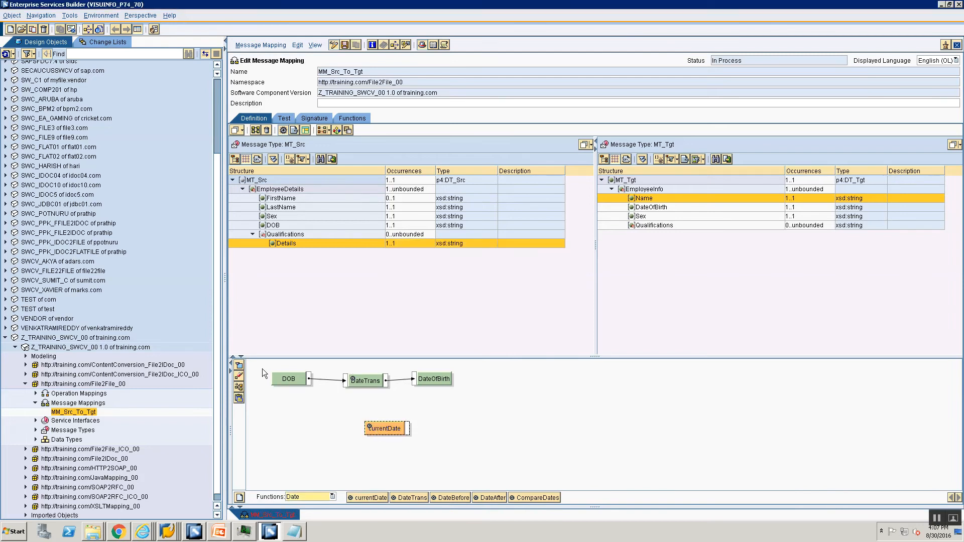
{"action": "left_click", "coordinate": [240, 388]}
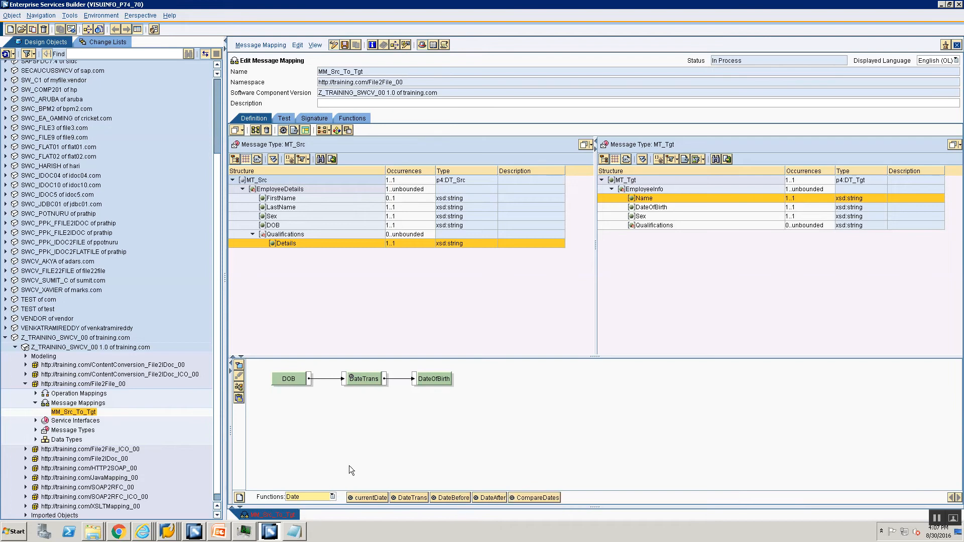
{"action": "left_click", "coordinate": [296, 497]}
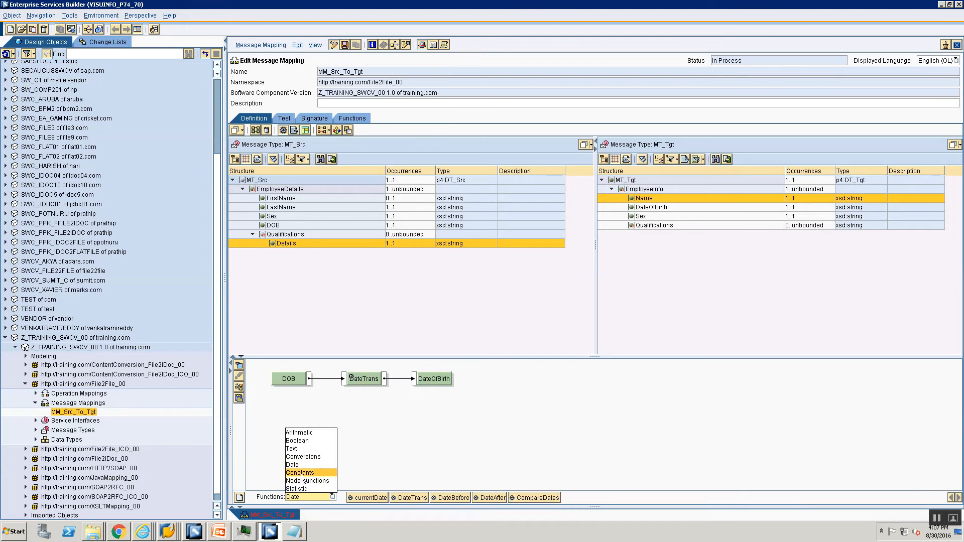
Step: Select the Constants category, place sender and receiver blocks, then delete them again
{"action": "left_click", "coordinate": [301, 473]}
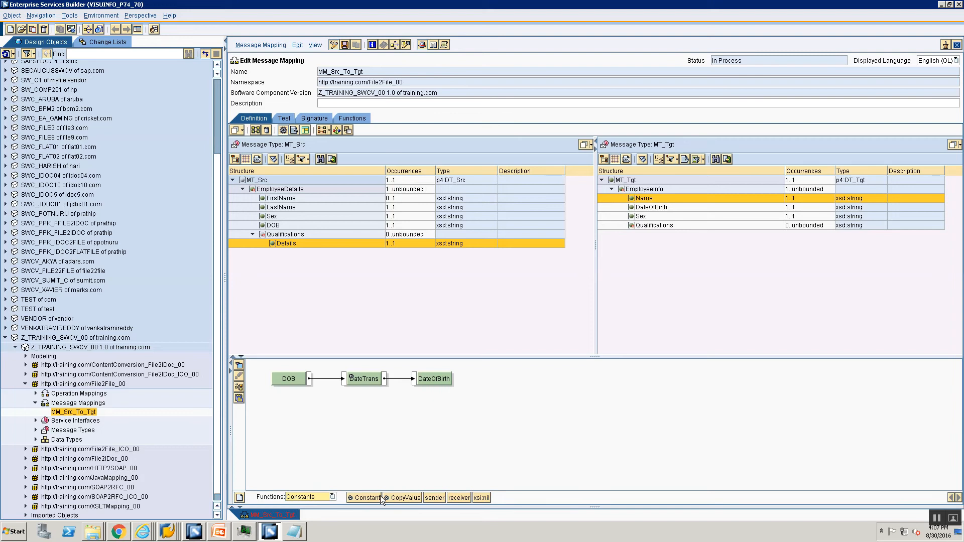
{"action": "left_click", "coordinate": [304, 497]}
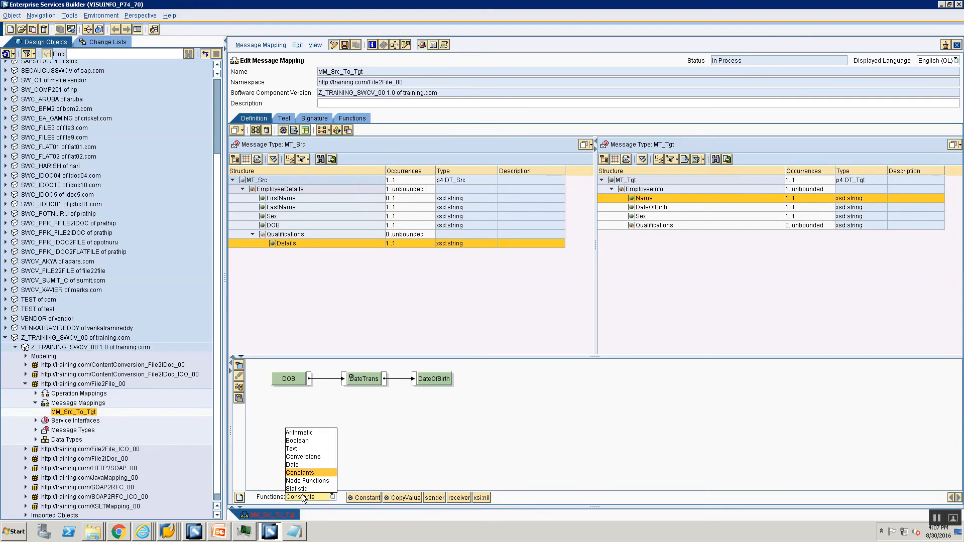
{"action": "left_click", "coordinate": [414, 448]}
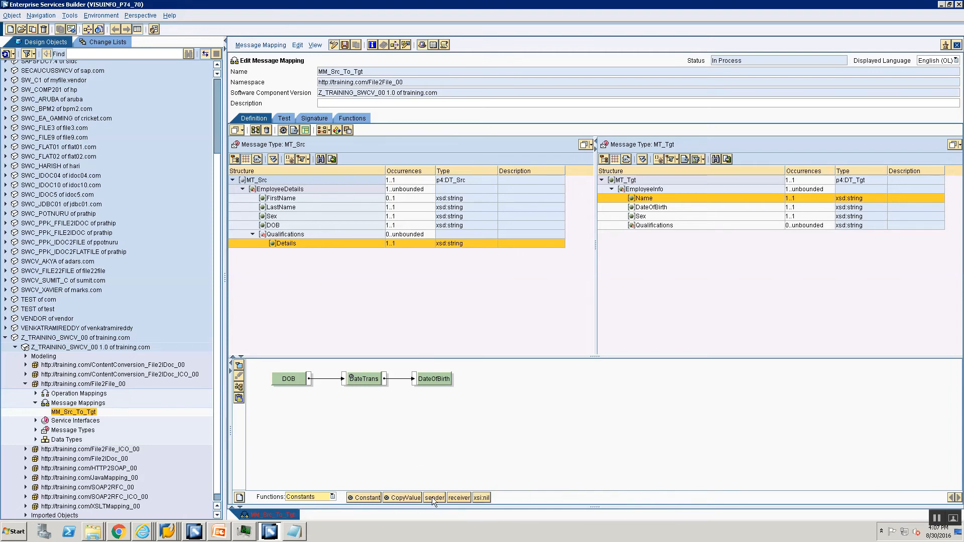
{"action": "left_click_drag", "start_coordinate": [432, 499], "coordinate": [419, 442]}
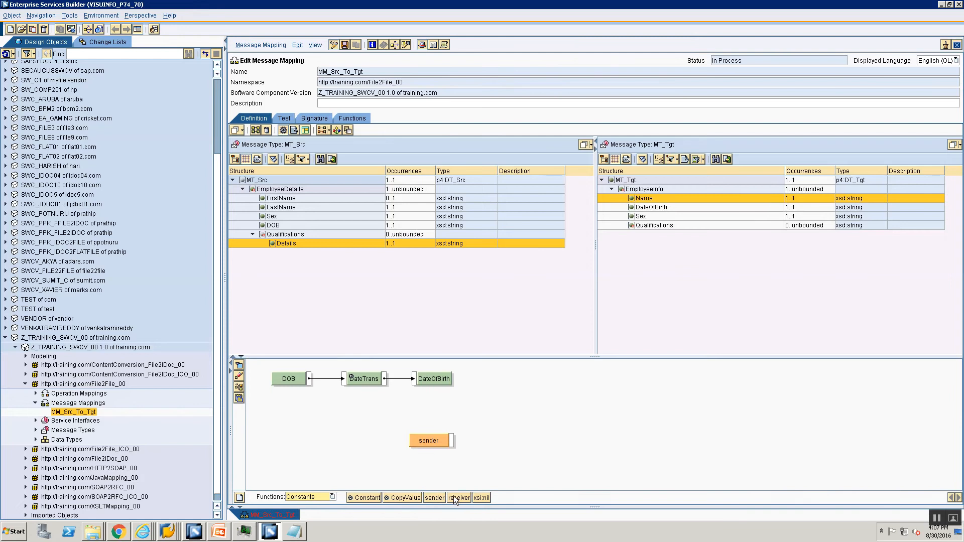
{"action": "left_click_drag", "start_coordinate": [454, 495], "coordinate": [508, 455]}
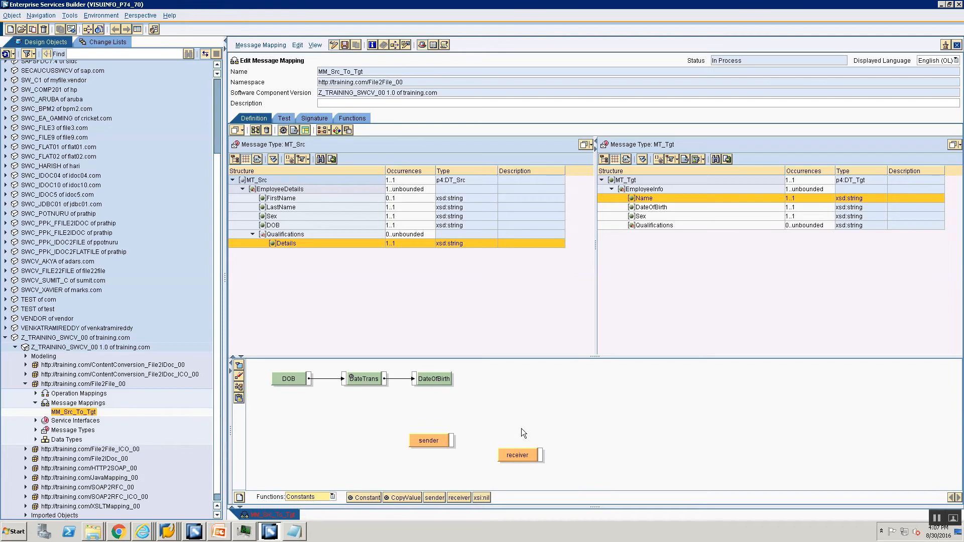
{"action": "left_click", "coordinate": [239, 376]}
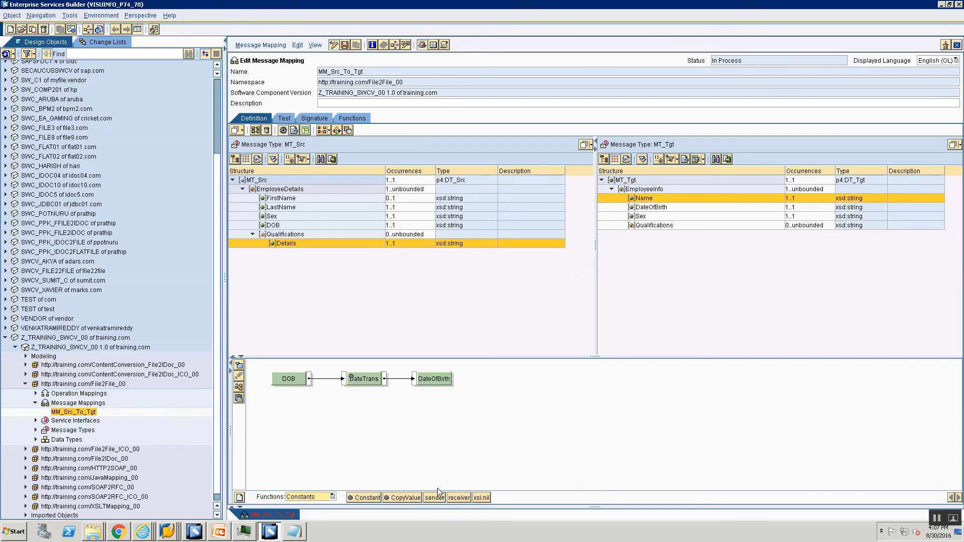
Step: Browse the Node Functions and Statistic function categories
{"action": "left_click", "coordinate": [331, 497]}
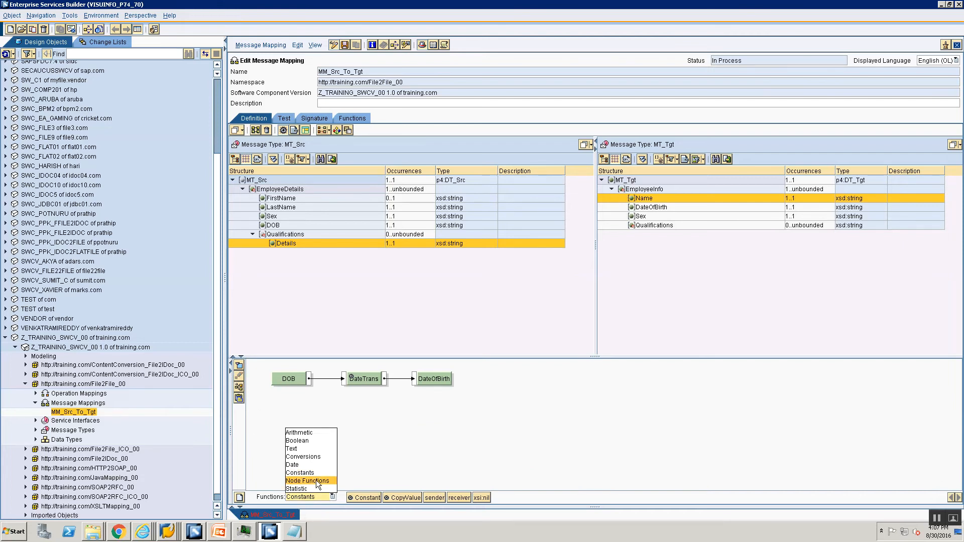
{"action": "left_click", "coordinate": [318, 482]}
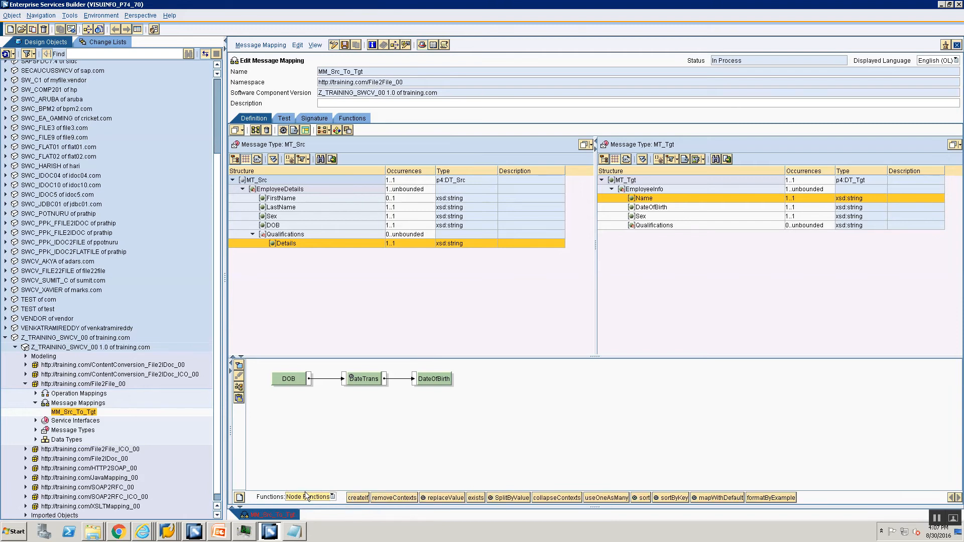
{"action": "left_click", "coordinate": [310, 497]}
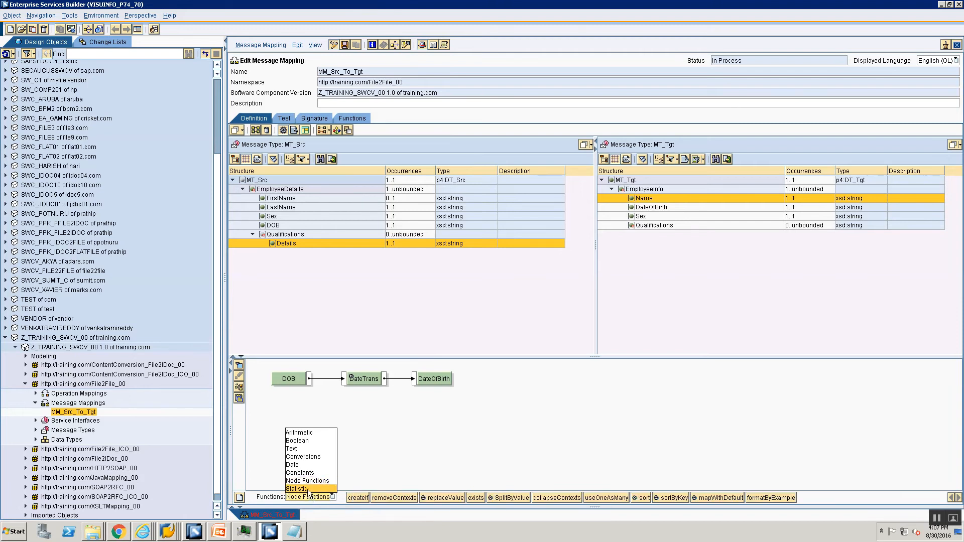
{"action": "left_click", "coordinate": [301, 490]}
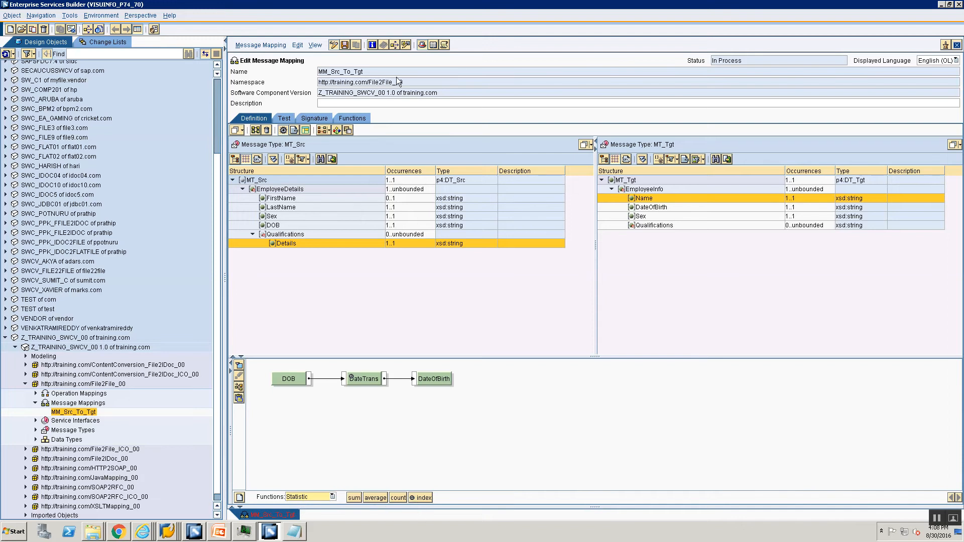
Step: Return the mapping to display mode unsaved and show the 'User Defined Functions (1 of 5)' slide
{"action": "left_click", "coordinate": [334, 44]}
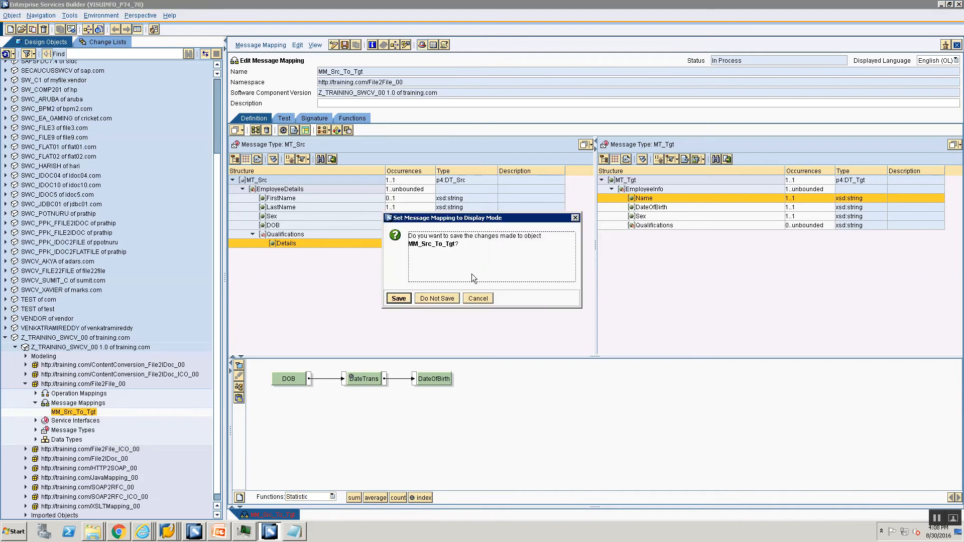
{"action": "left_click", "coordinate": [437, 298]}
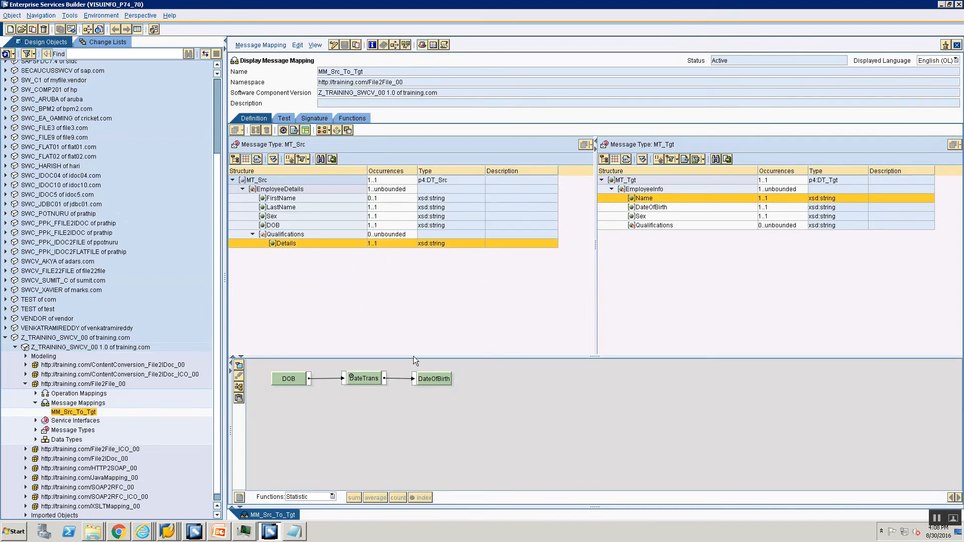
{"action": "left_click", "coordinate": [219, 532]}
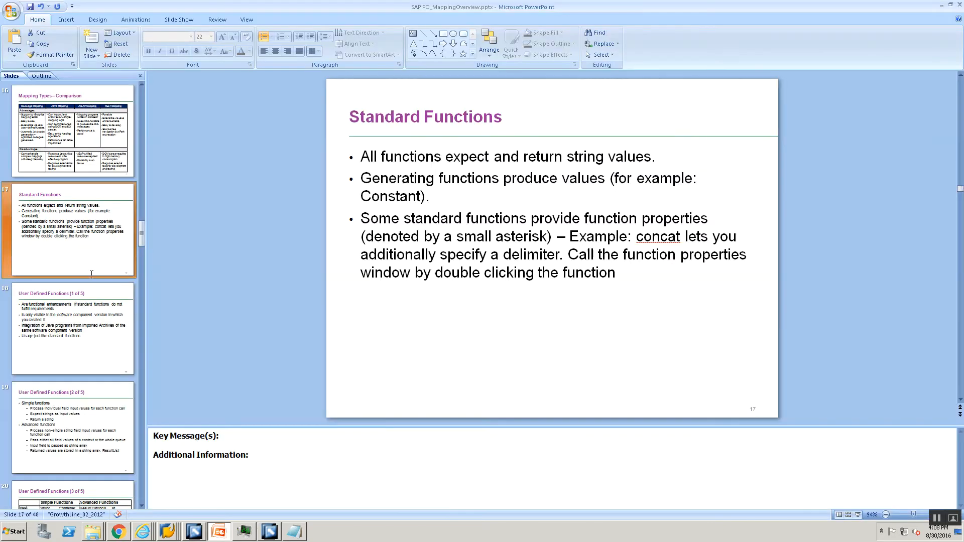
{"action": "left_click", "coordinate": [72, 298]}
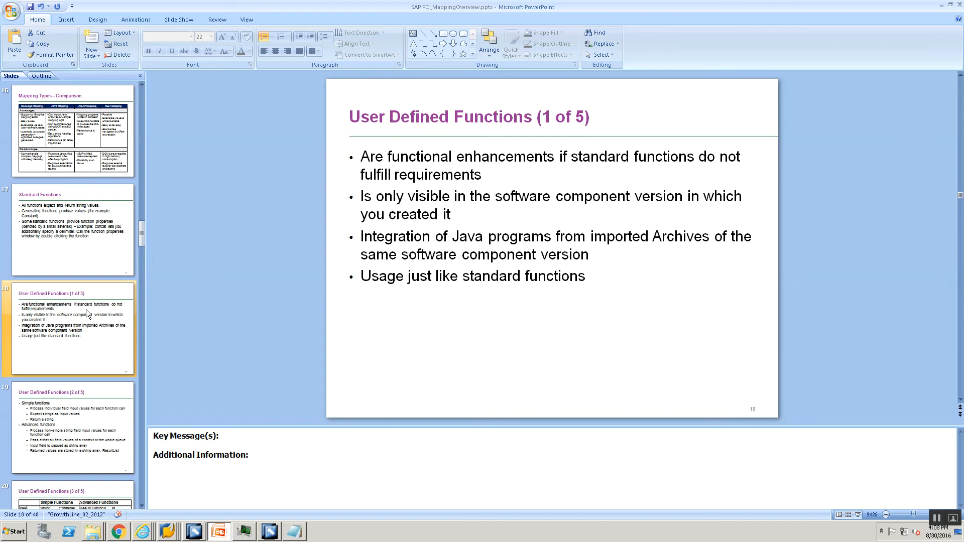
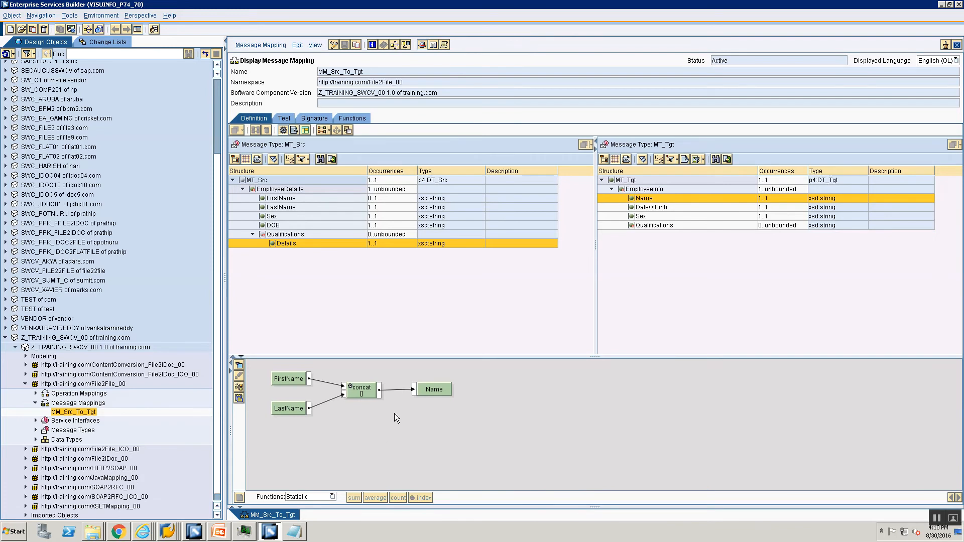
Step: Inspect the DateOfBirth, Sex, Qualifications and Name mappings, then put MM_Src_To_Tgt in edit mode
{"action": "left_click", "coordinate": [647, 208]}
{"action": "left_click", "coordinate": [639, 218]}
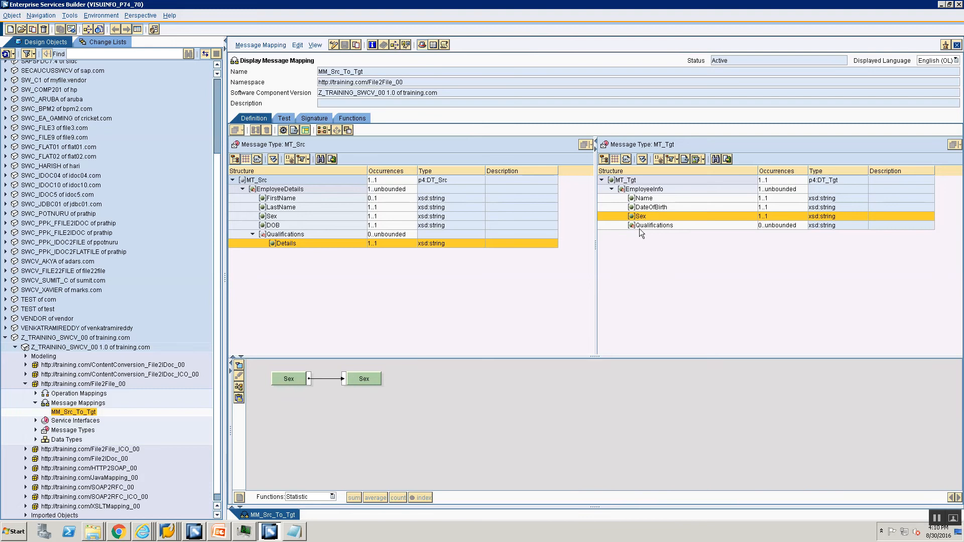
{"action": "left_click", "coordinate": [640, 225]}
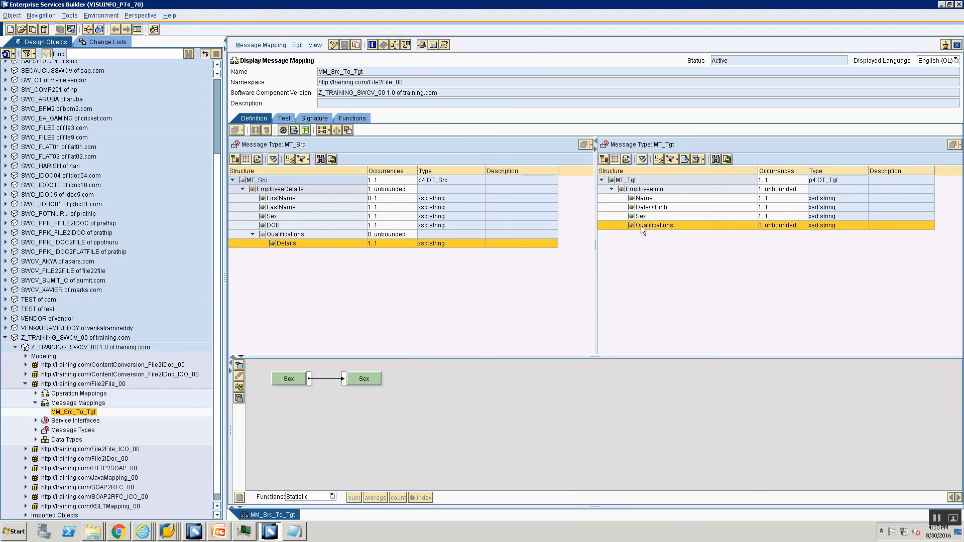
{"action": "left_click", "coordinate": [645, 200]}
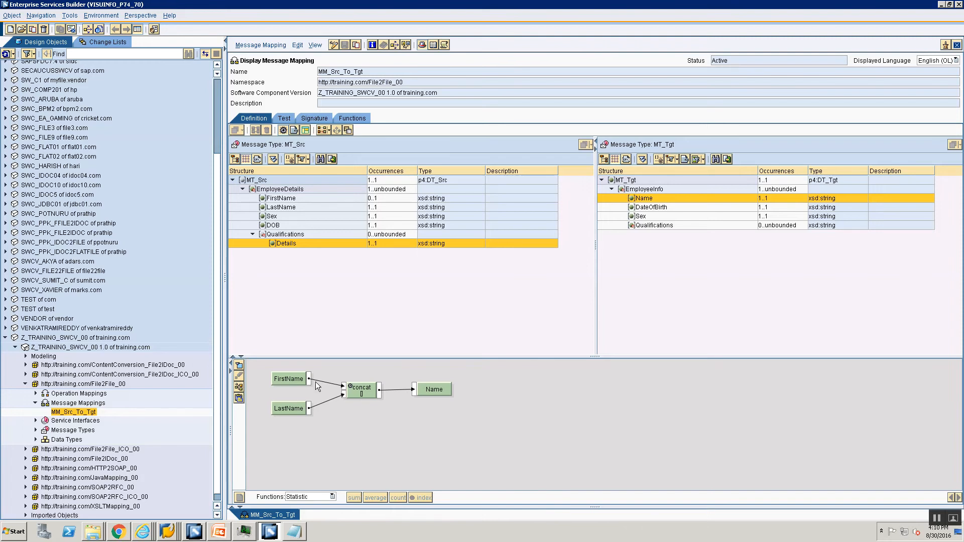
{"action": "left_click", "coordinate": [335, 44]}
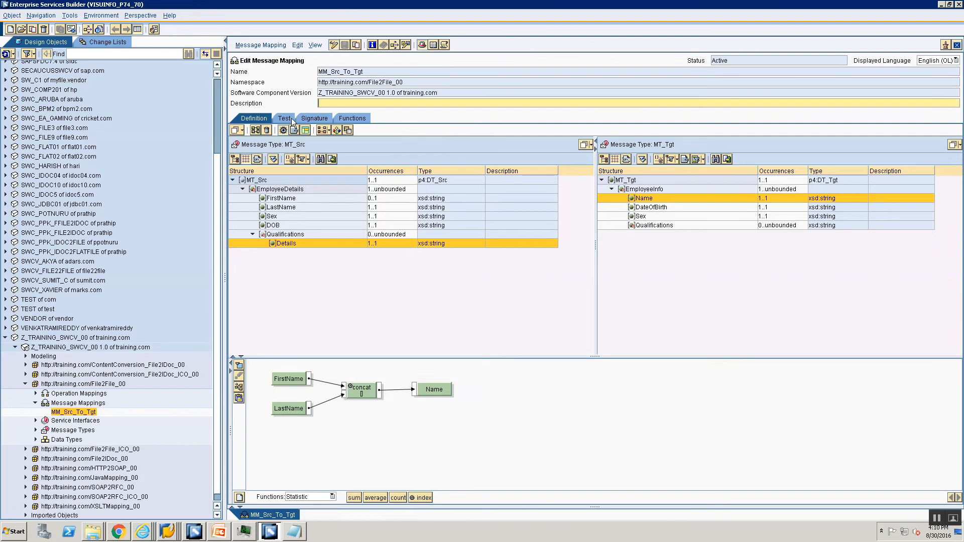
Step: Run the mapping test and expand the result tree to see JohnDoe and JaneDoe
{"action": "left_click", "coordinate": [290, 119]}
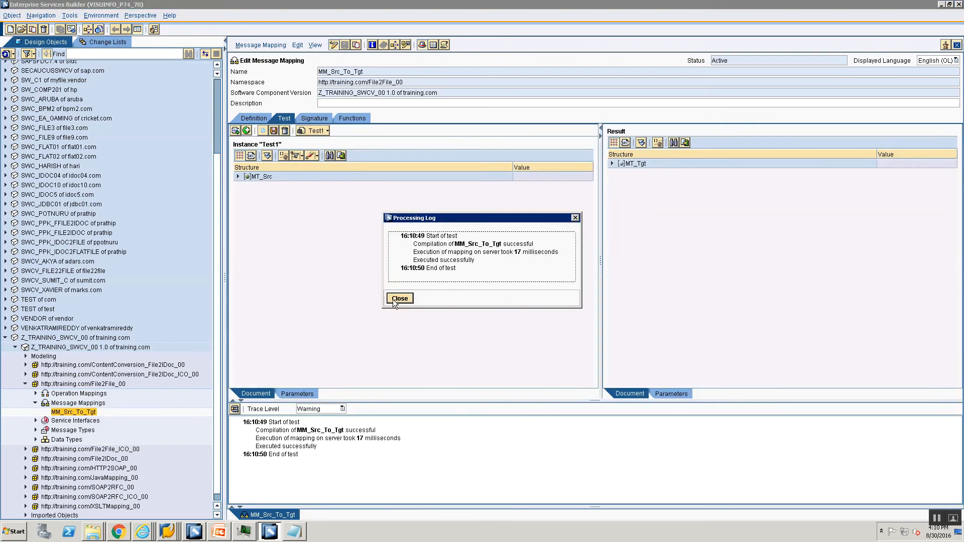
{"action": "left_click", "coordinate": [395, 300]}
{"action": "left_click", "coordinate": [641, 143]}
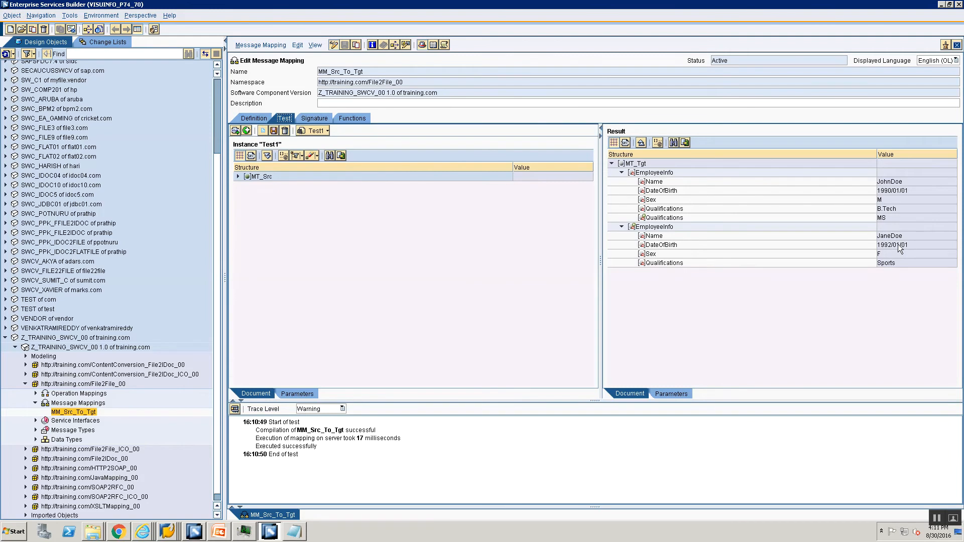
{"action": "left_click", "coordinate": [239, 121]}
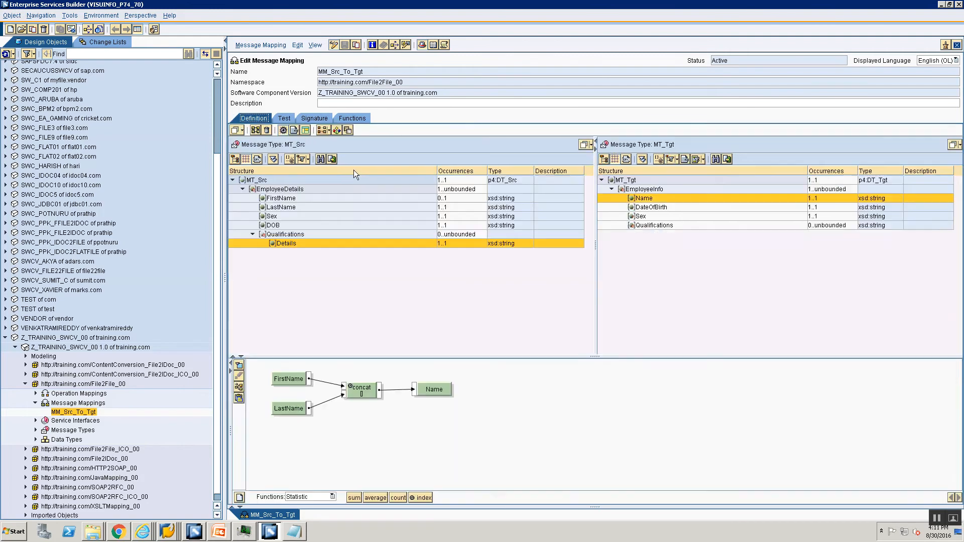
Step: Insert a Text toUpperCase function between FirstName and concat
{"action": "left_click", "coordinate": [312, 498]}
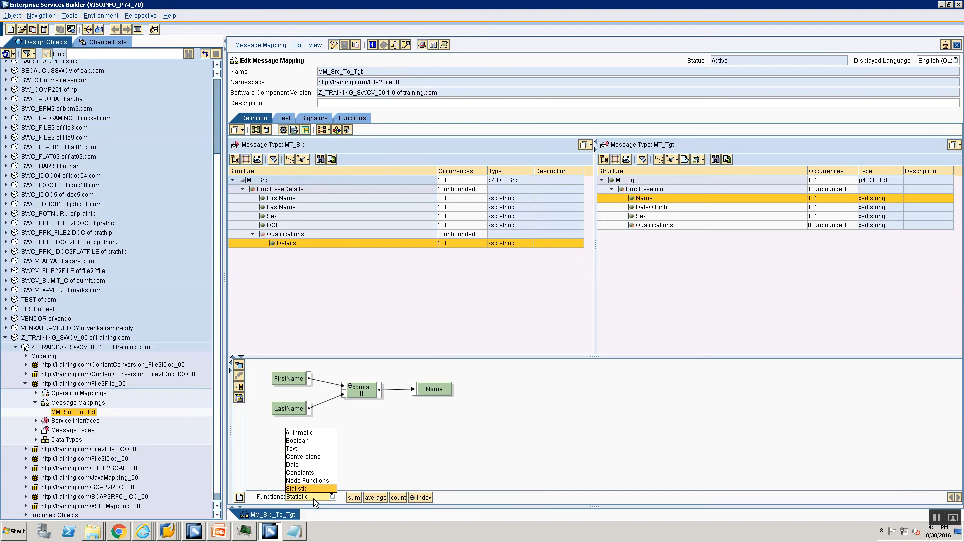
{"action": "left_click", "coordinate": [313, 448]}
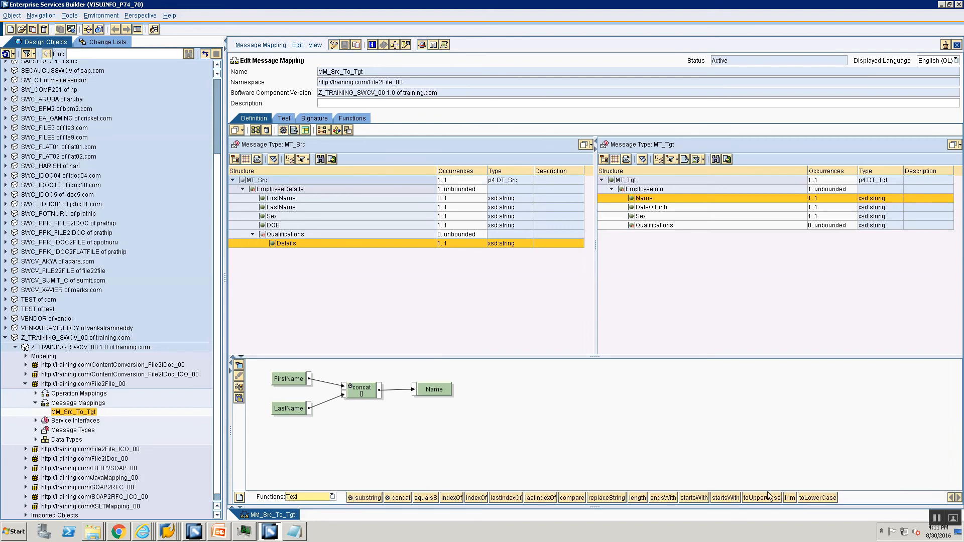
{"action": "left_click_drag", "start_coordinate": [765, 498], "coordinate": [394, 425]}
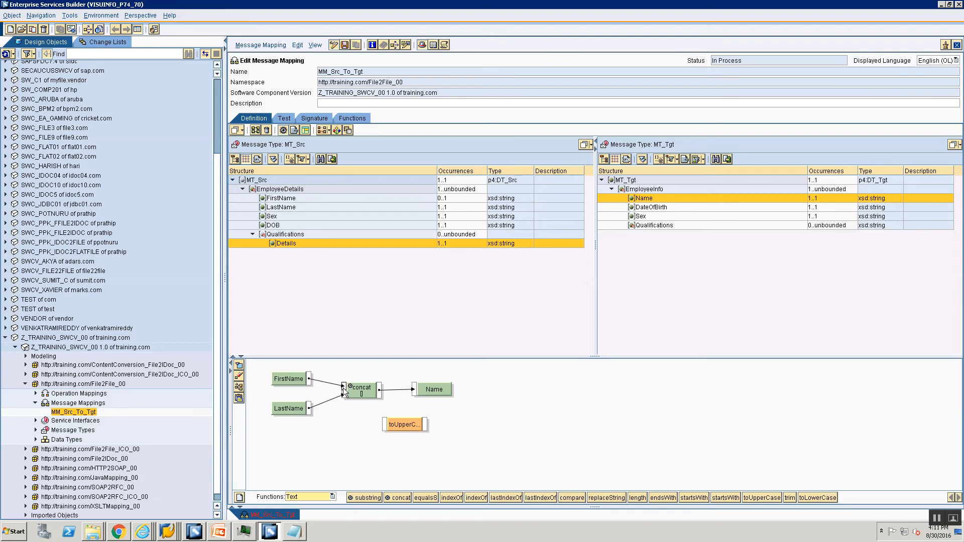
{"action": "mouse_move", "coordinate": [345, 390]}
{"action": "left_mouse_down"}
{"action": "mouse_move", "coordinate": [386, 426]}
{"action": "mouse_move", "coordinate": [372, 442]}
{"action": "mouse_move", "coordinate": [345, 387]}
{"action": "left_mouse_up"}
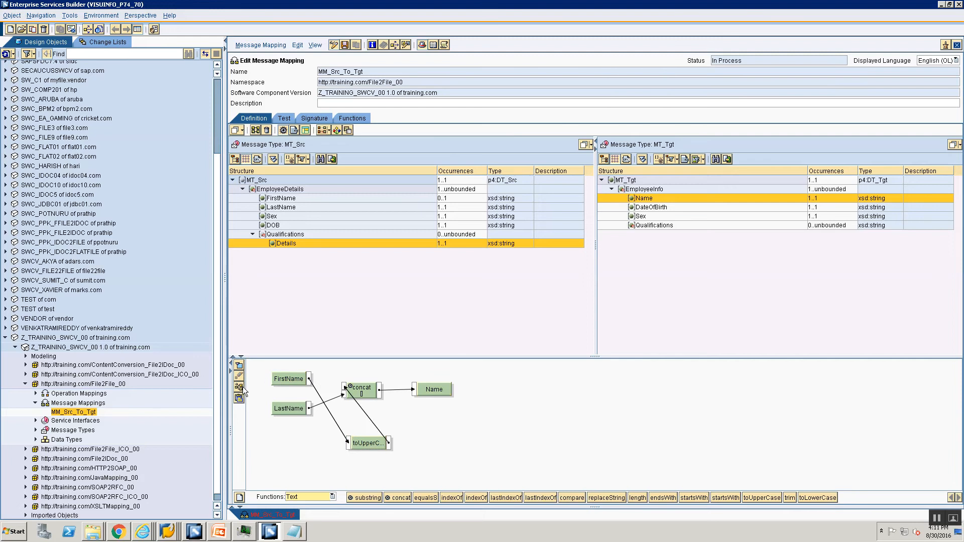
{"action": "left_click", "coordinate": [240, 388]}
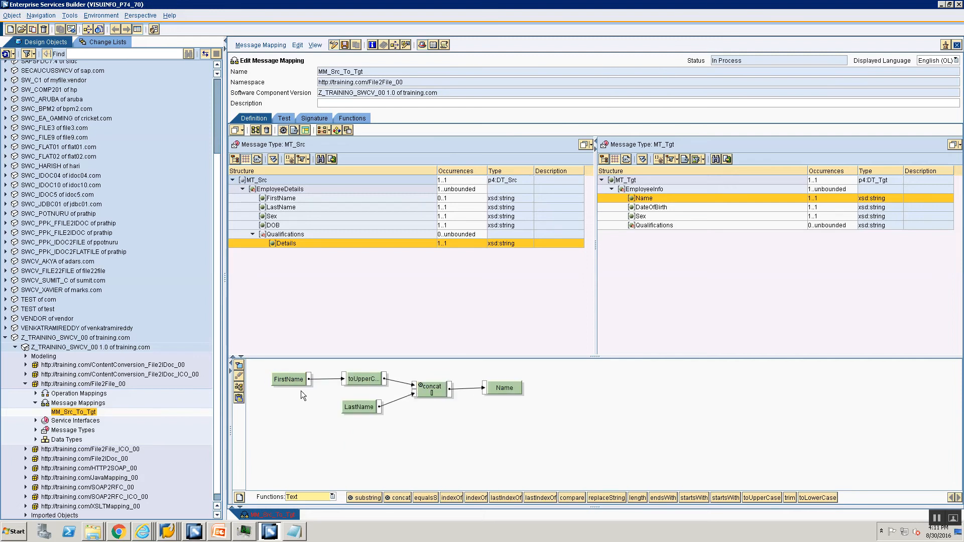
Step: Save and rerun the test, expanding results showing JOHNDoe and JANEDoe
{"action": "left_click", "coordinate": [346, 45]}
{"action": "left_click", "coordinate": [284, 118]}
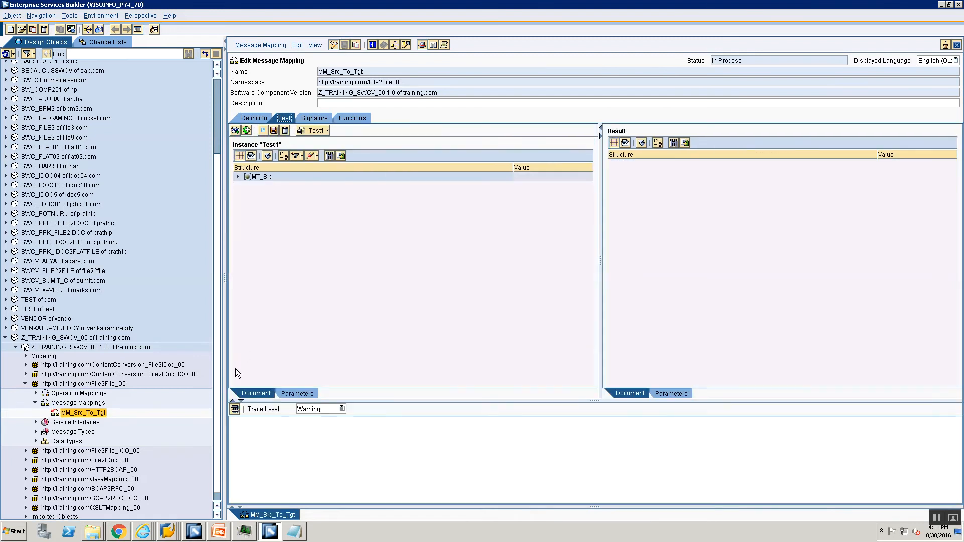
{"action": "left_click", "coordinate": [238, 410]}
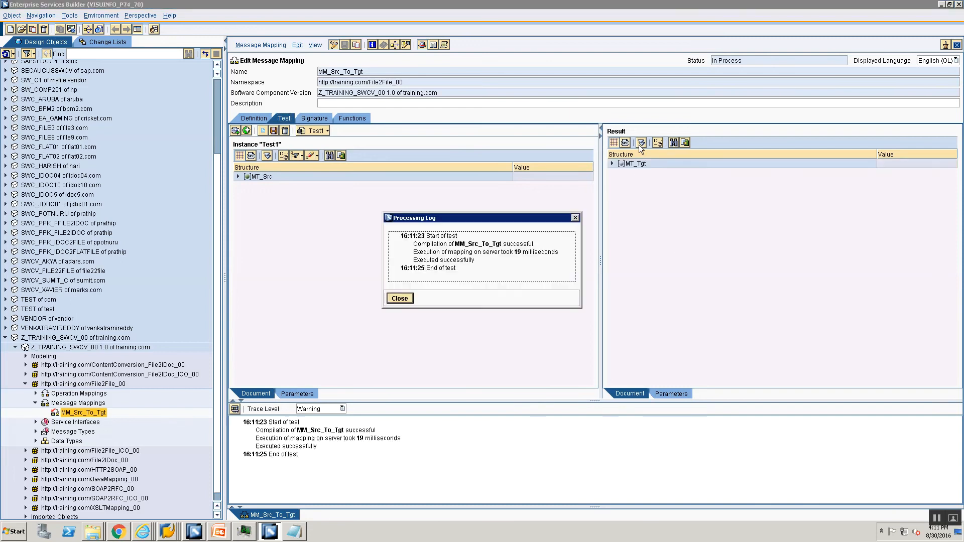
{"action": "left_click", "coordinate": [408, 299]}
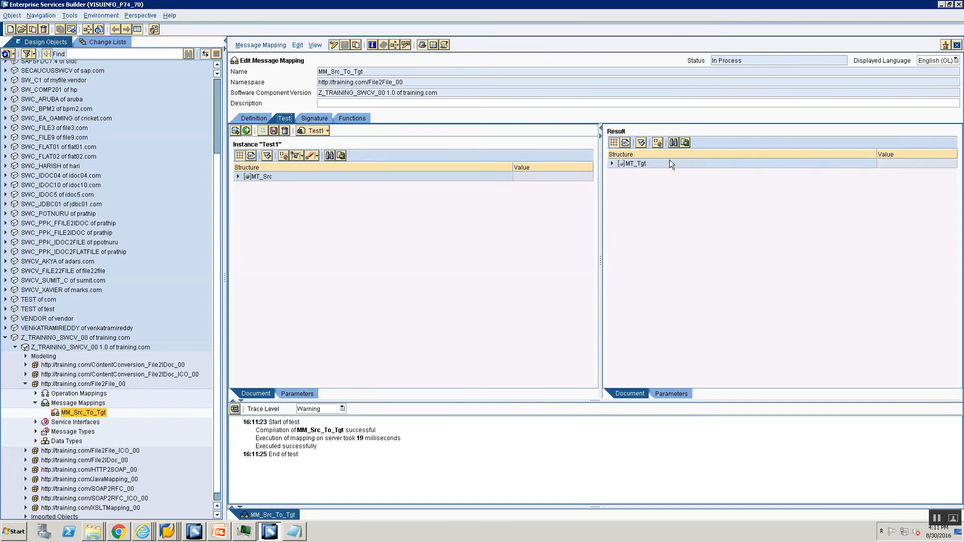
{"action": "left_click", "coordinate": [641, 143]}
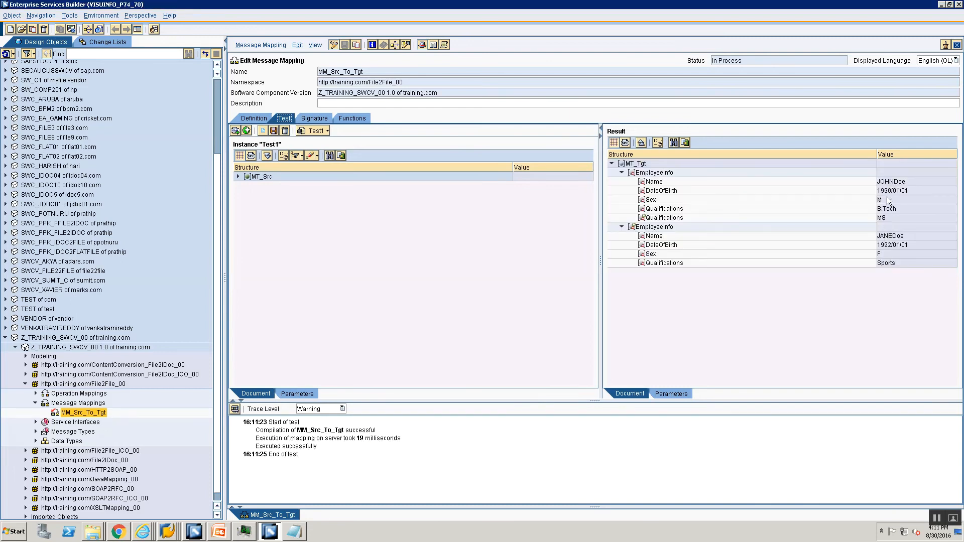
Step: Reconnect FirstName directly to concat, delete toUpperCase, arrange the graph and save
{"action": "left_click", "coordinate": [256, 119]}
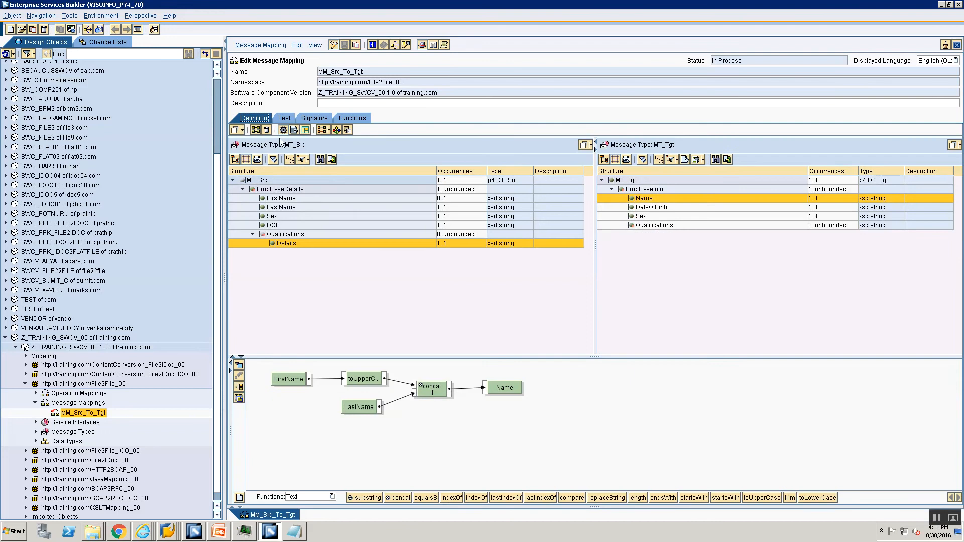
{"action": "left_click_drag", "start_coordinate": [343, 378], "coordinate": [413, 388]}
{"action": "left_click", "coordinate": [362, 379]}
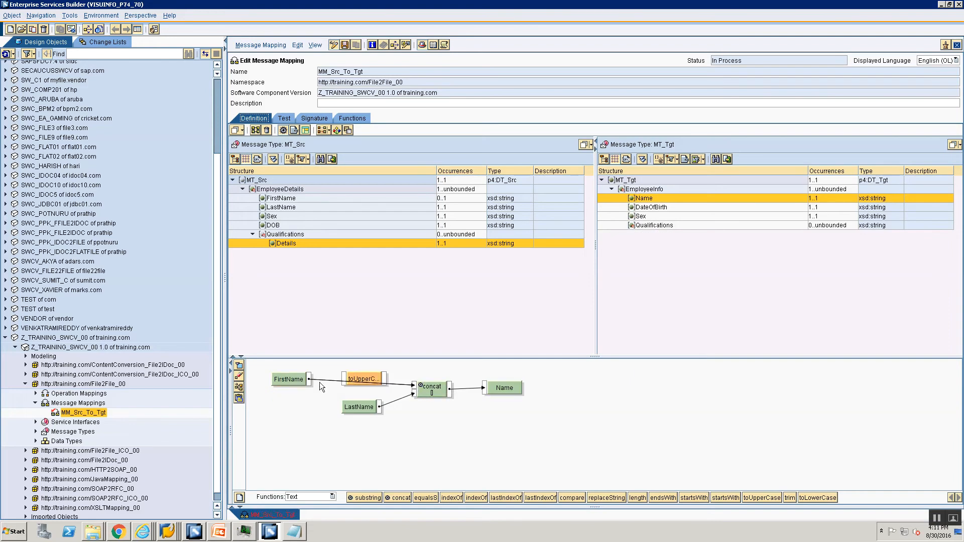
{"action": "left_click", "coordinate": [239, 388]}
{"action": "left_click", "coordinate": [239, 390]}
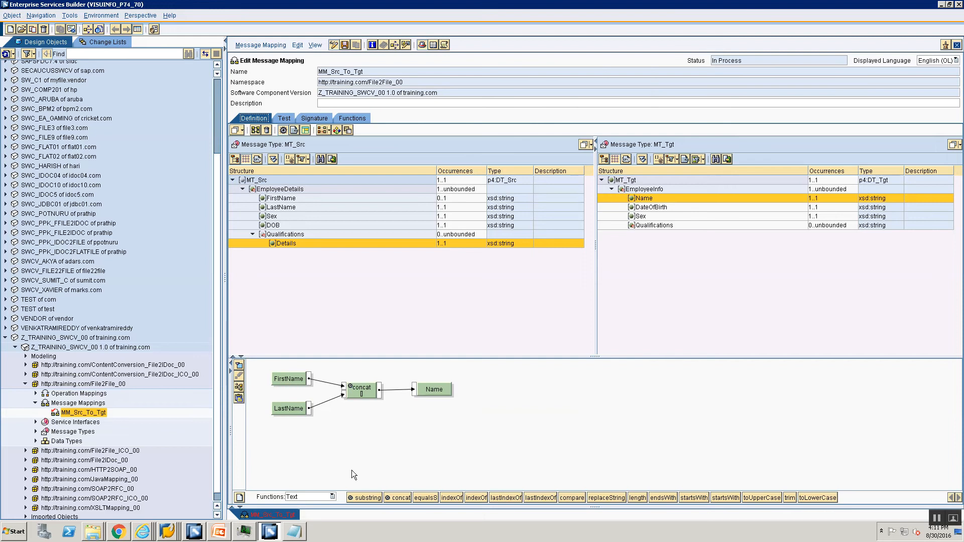
{"action": "key", "text": "ctrl+s"}
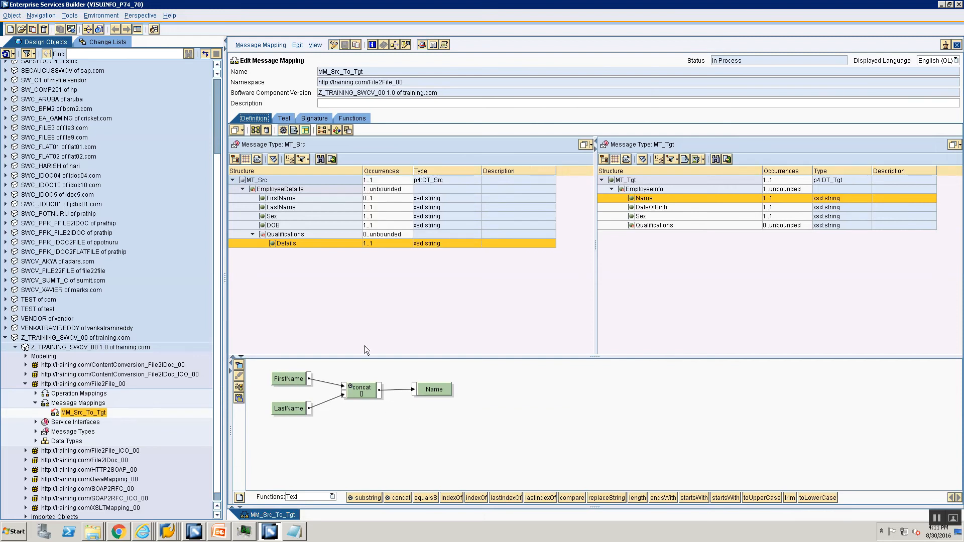
Step: Undock the mapping editor into a maximized window and start a new user-defined function
{"action": "left_click", "coordinate": [946, 45]}
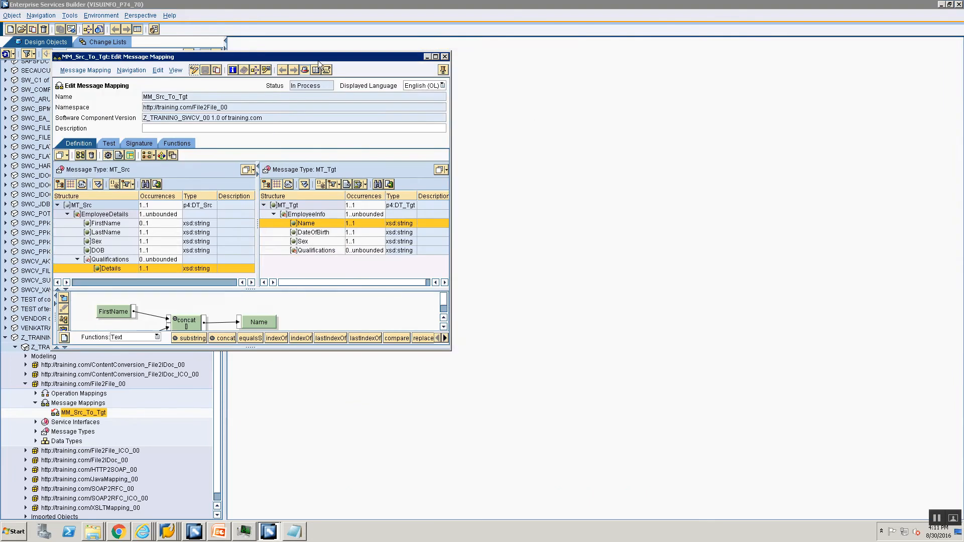
{"action": "double_click", "coordinate": [318, 58]}
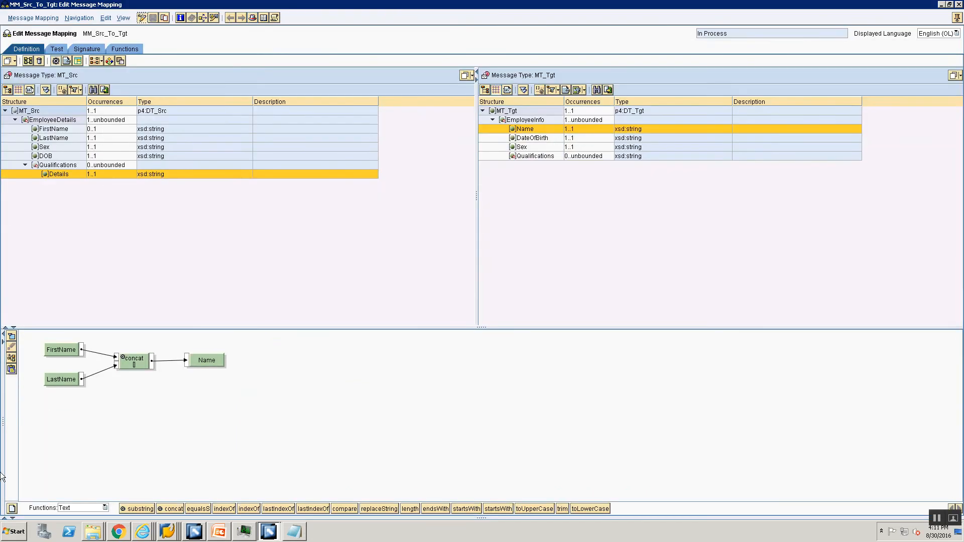
{"action": "left_click", "coordinate": [12, 509]}
{"action": "type", "text": "calculate"}
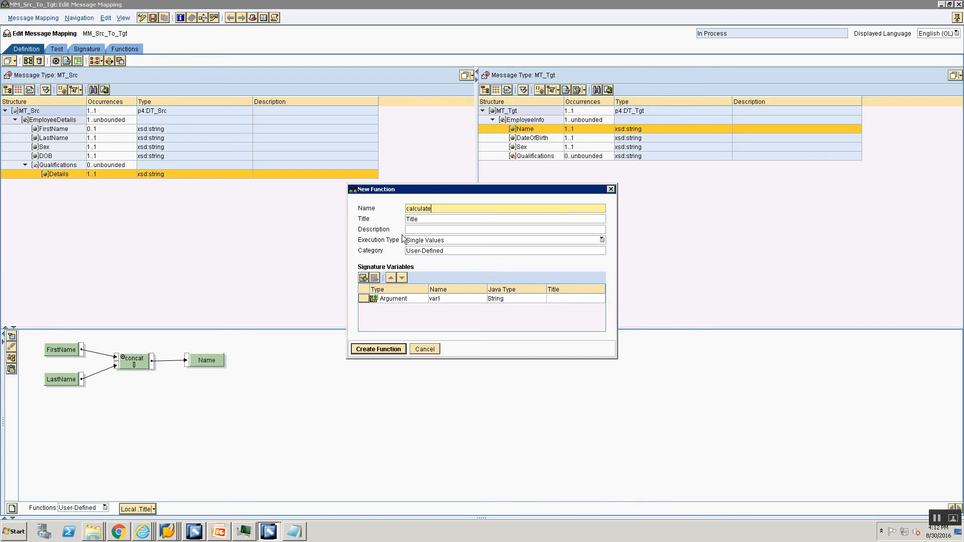
{"action": "key", "text": "BackSpace"}
{"action": "type", "text": "UDF_toUpperCase"}
{"action": "key", "text": "ctrl+a"}
{"action": "key", "text": "ctrl+c"}
{"action": "key", "text": "Tab"}
{"action": "key", "text": "ctrl+a"}
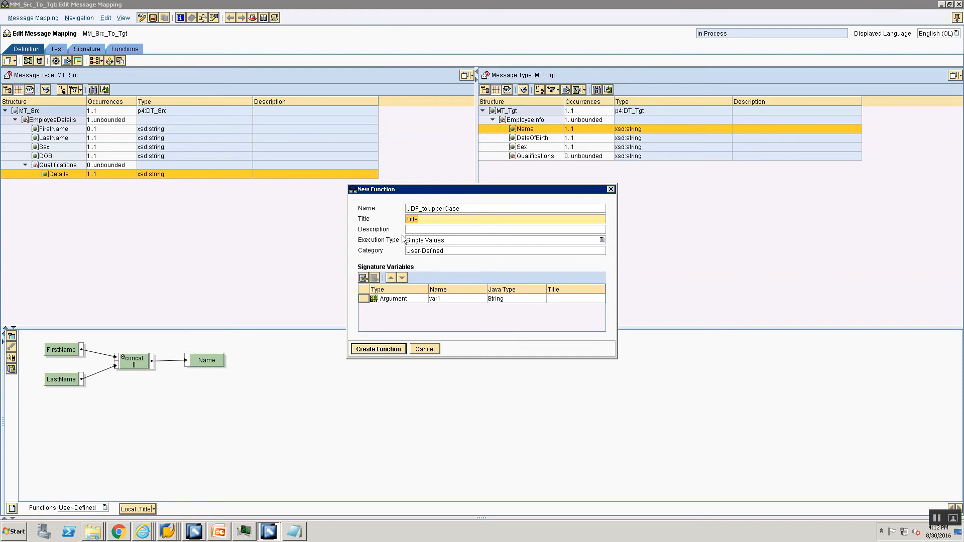
{"action": "left_click", "coordinate": [427, 351]}
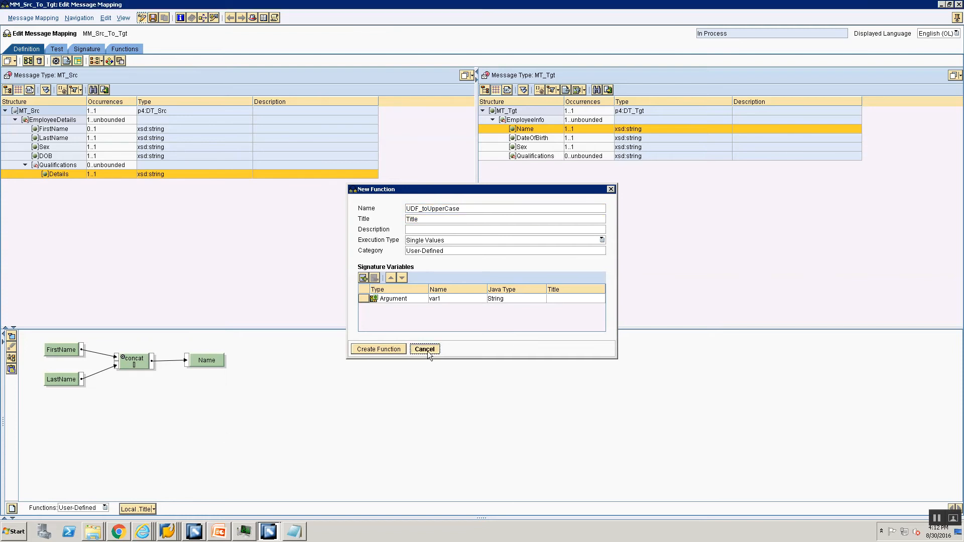
{"action": "left_click", "coordinate": [98, 509]}
{"action": "left_click", "coordinate": [174, 436]}
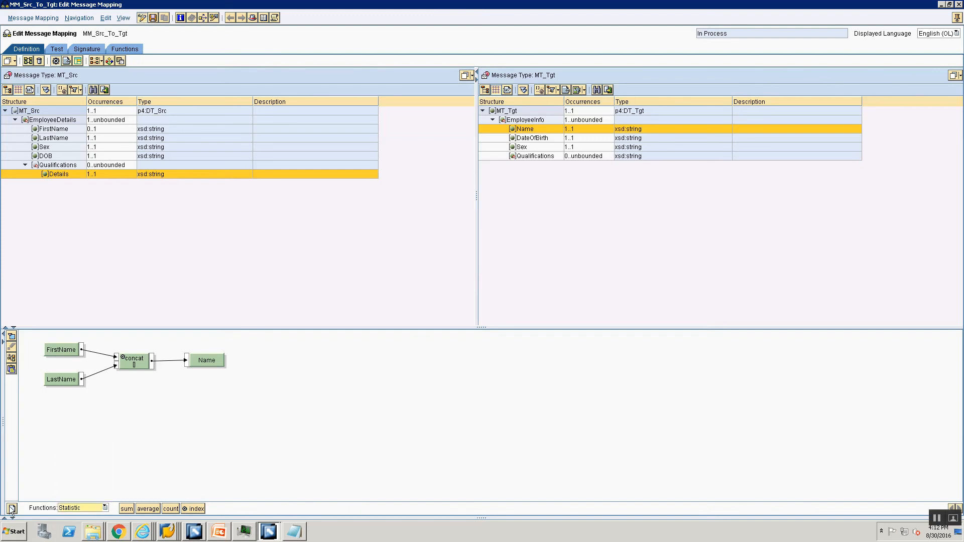
Step: Name and title the new function UDF_toUpperCase, described 'UDF to Convert Input String to a Upper Case'
{"action": "left_click", "coordinate": [12, 509]}
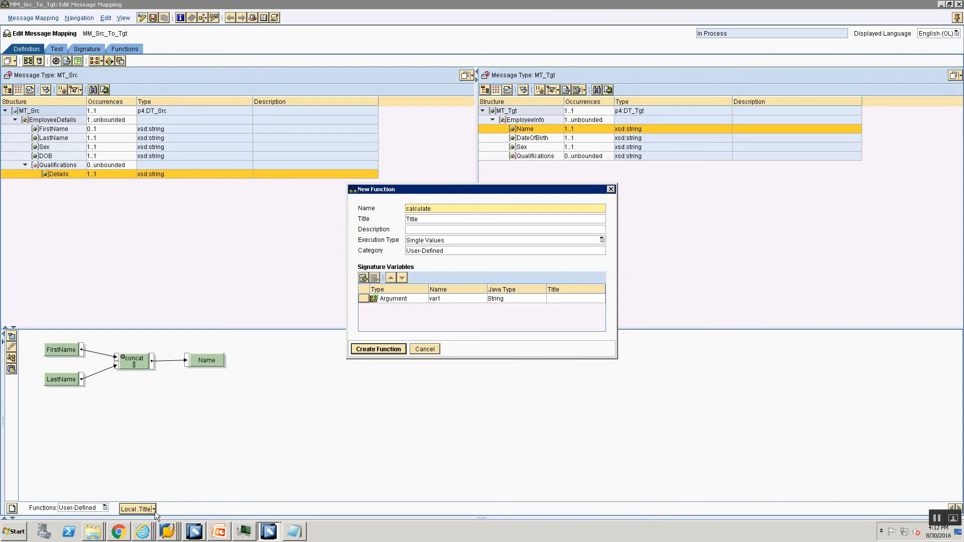
{"action": "left_click_drag", "start_coordinate": [436, 210], "coordinate": [399, 252]}
{"action": "key", "text": "ctrl+v"}
{"action": "key", "text": "Tab"}
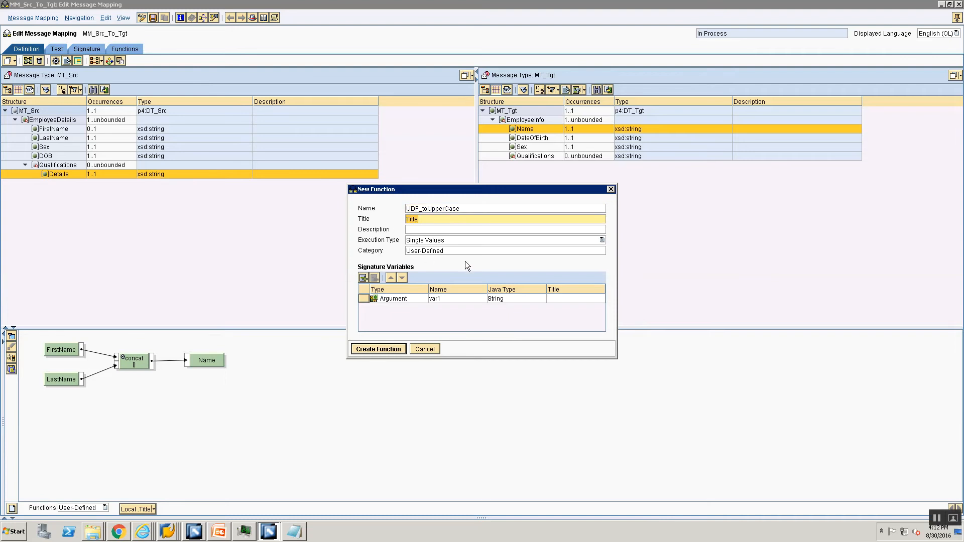
{"action": "key", "text": "ctrl+v"}
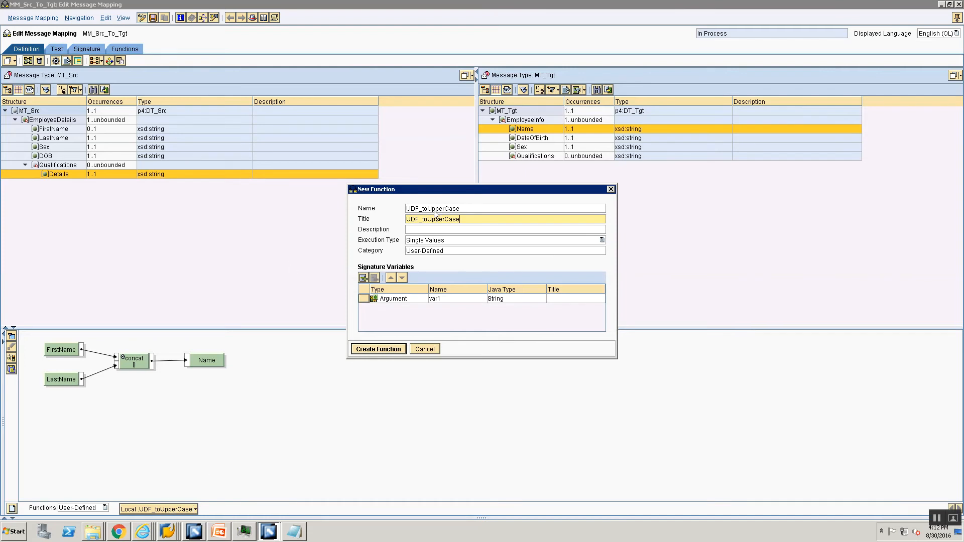
{"action": "left_click", "coordinate": [454, 229]}
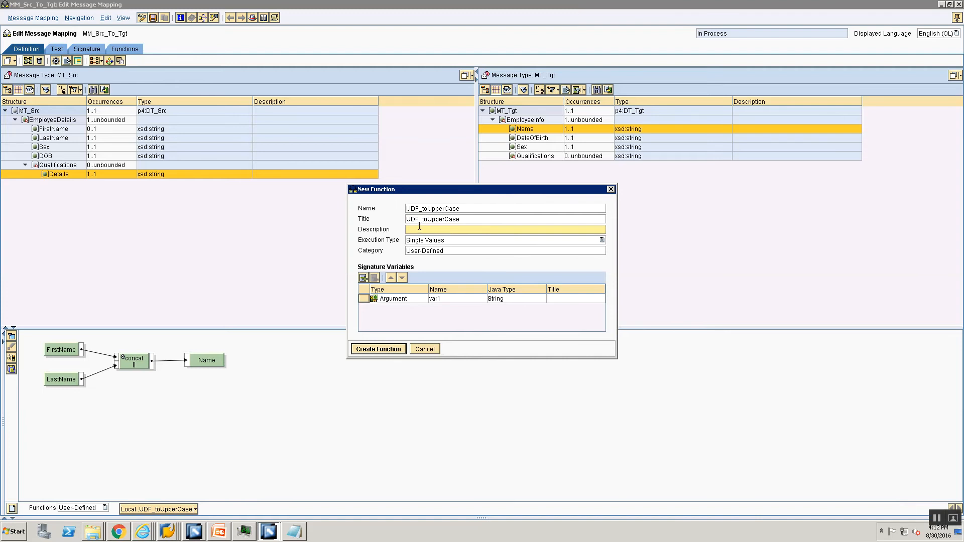
{"action": "type", "text": "UDF to Convert Input String to a Upper Case"}
Step: Keep Single Values execution, rename argument var1 to inputString, and create the function
{"action": "left_click", "coordinate": [465, 240]}
{"action": "left_click", "coordinate": [465, 239]}
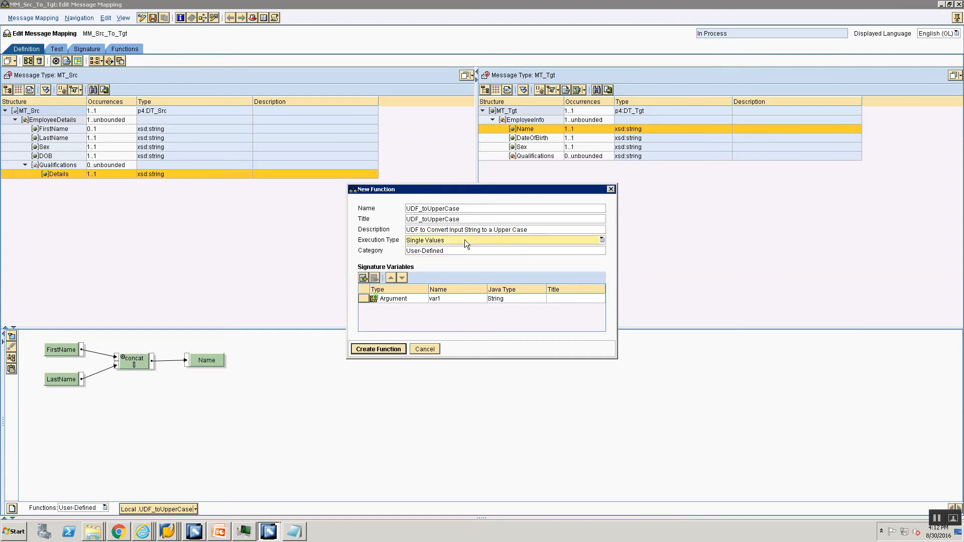
{"action": "left_click", "coordinate": [469, 252]}
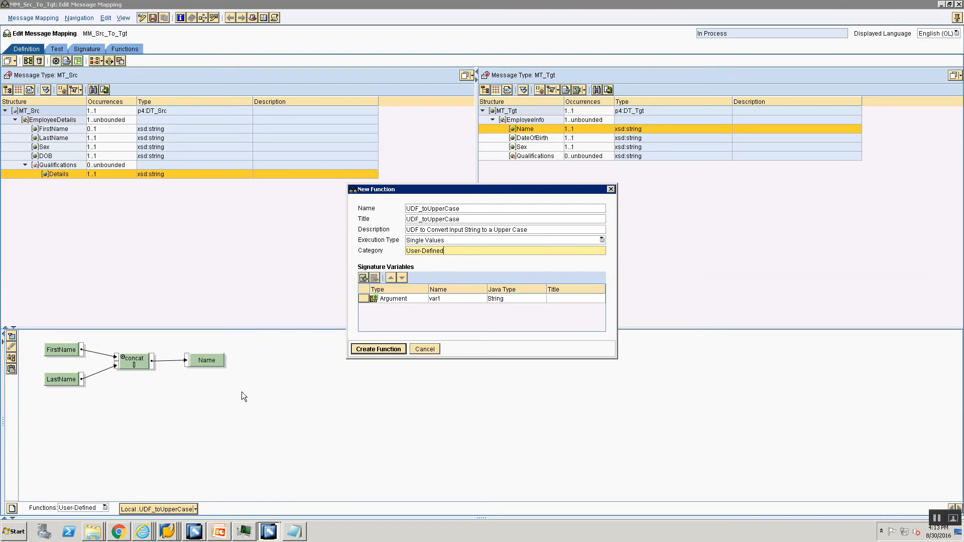
{"action": "left_click", "coordinate": [399, 299]}
{"action": "left_click", "coordinate": [432, 300]}
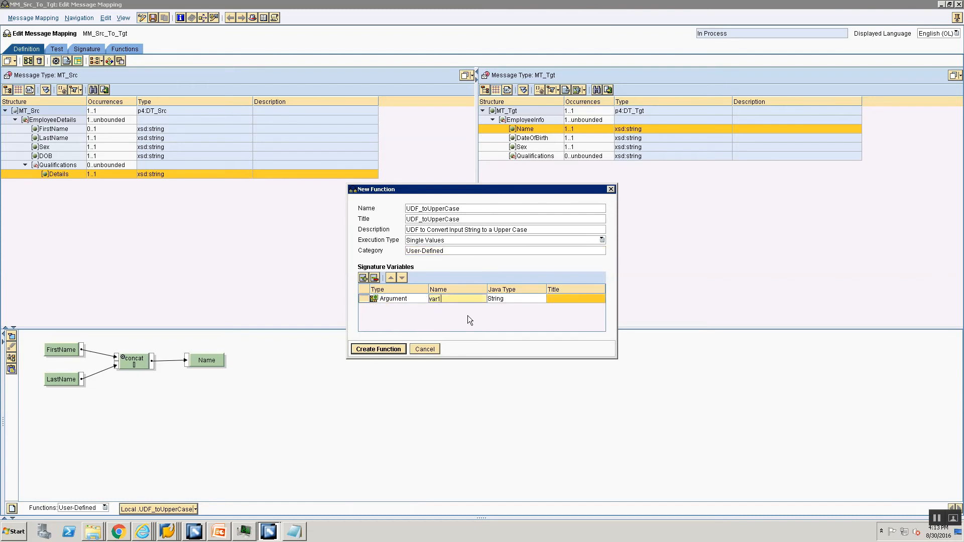
{"action": "key", "text": "BackSpace"}
{"action": "key", "text": "BackSpace"}
{"action": "key", "text": "BackSpace"}
{"action": "key", "text": "BackSpace"}
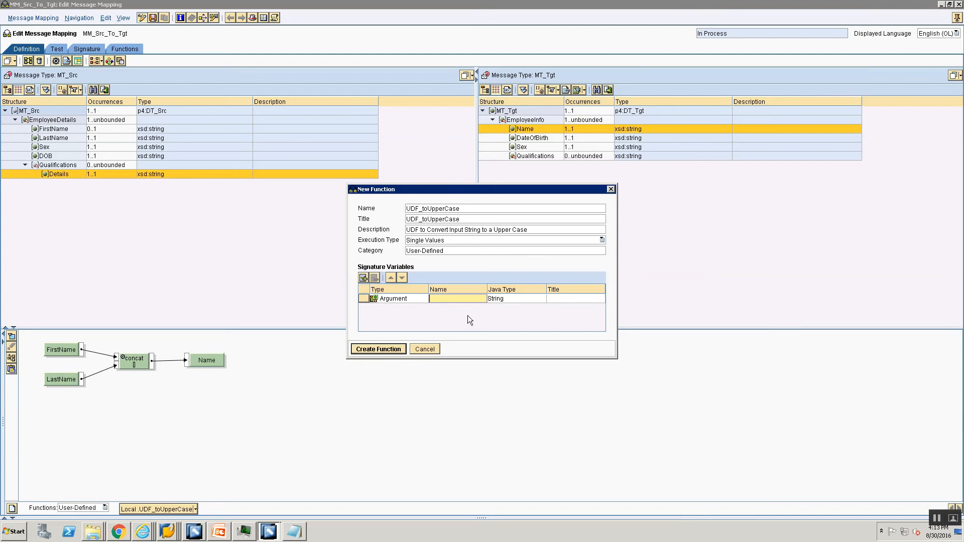
{"action": "type", "text": "inputString"}
{"action": "left_click", "coordinate": [375, 344]}
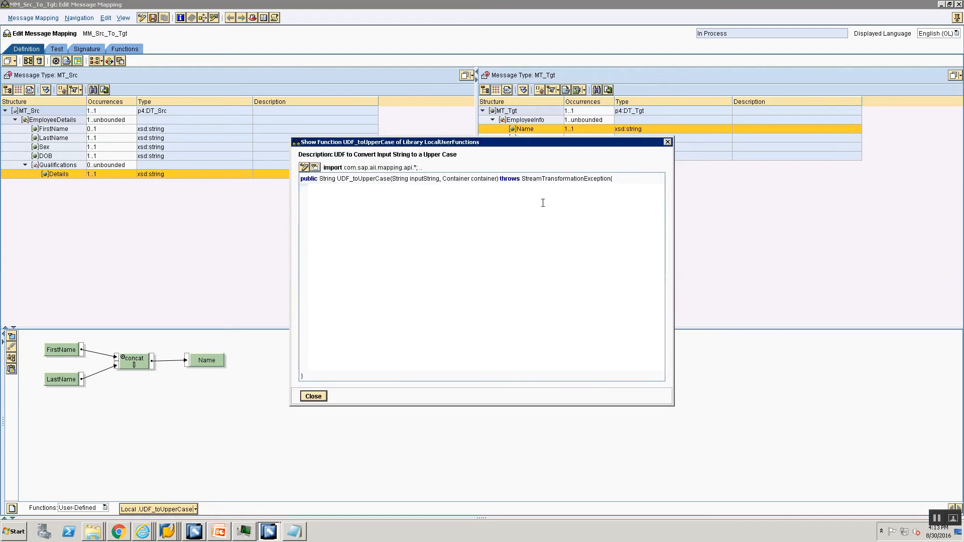
Step: Write code declaring outputString, setting it to inputString.toUpperCase(), and returning it
{"action": "left_click", "coordinate": [400, 186]}
{"action": "key", "text": "Tab"}
{"action": "type", "text": "String outp"}
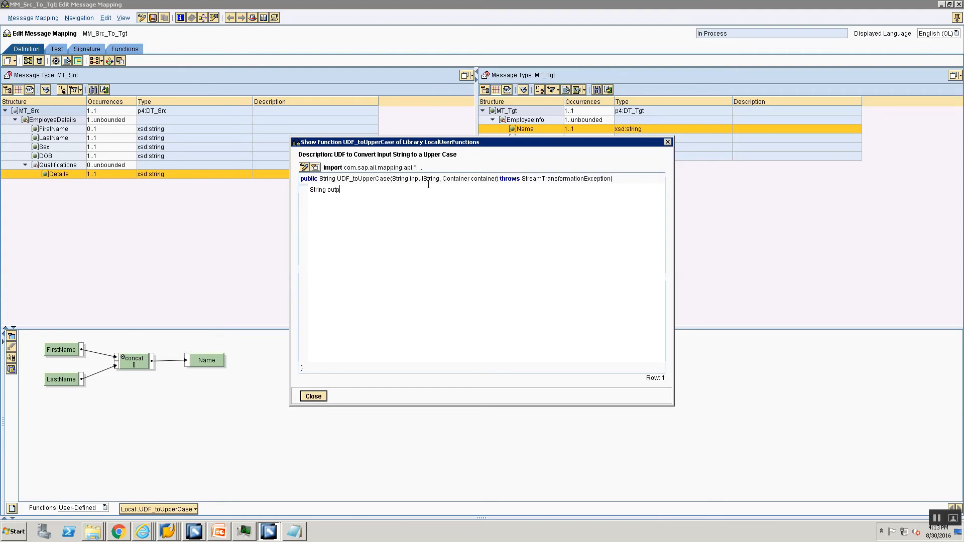
{"action": "type", "text": "ut String =\"\";"}
{"action": "key", "text": "Return"}
{"action": "type", "text": "outputString = inputString."}
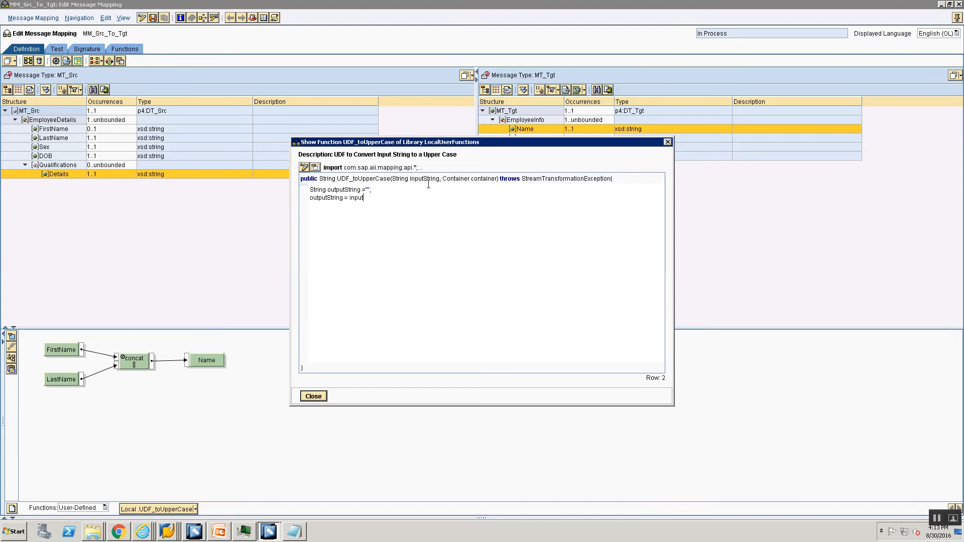
{"action": "type", "text": "pperCase();"}
{"action": "key", "text": "Return"}
{"action": "type", "text": "return outputString;"}
Step: Check the outputString and inputString names in the code and close the editor
{"action": "double_click", "coordinate": [338, 189]}
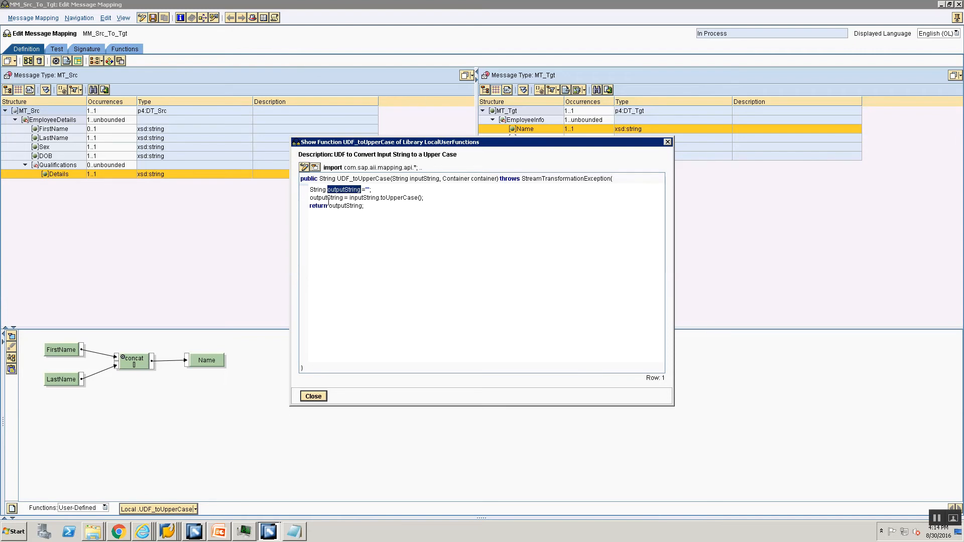
{"action": "double_click", "coordinate": [326, 198]}
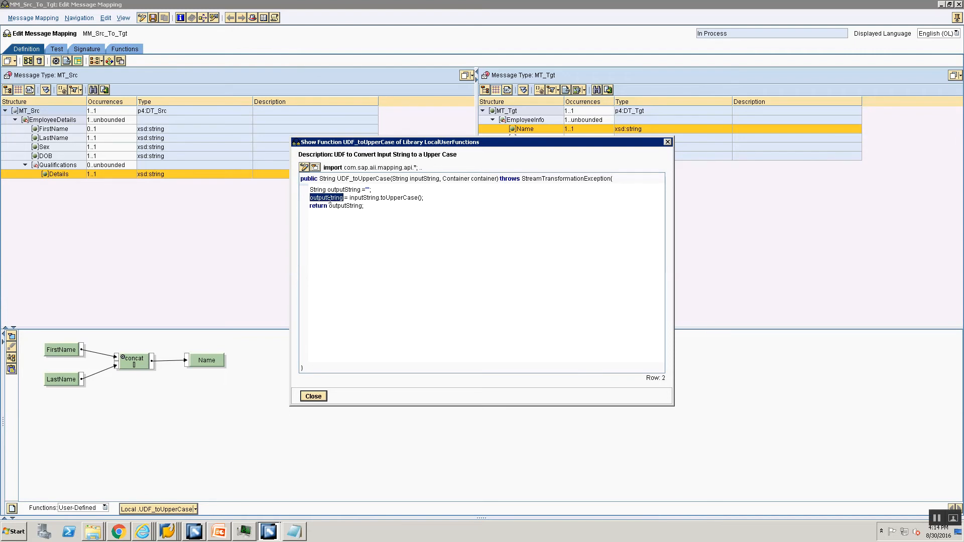
{"action": "double_click", "coordinate": [417, 180]}
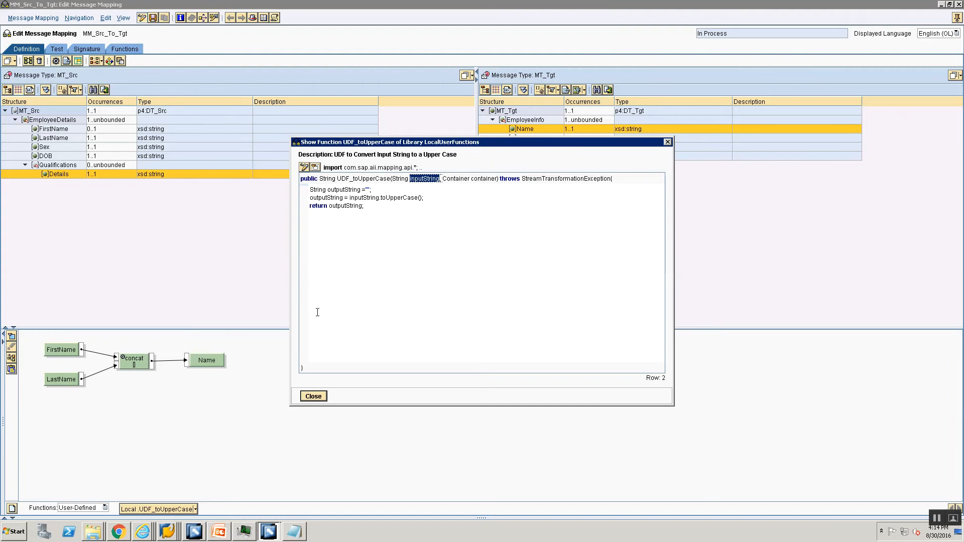
{"action": "left_click", "coordinate": [308, 397]}
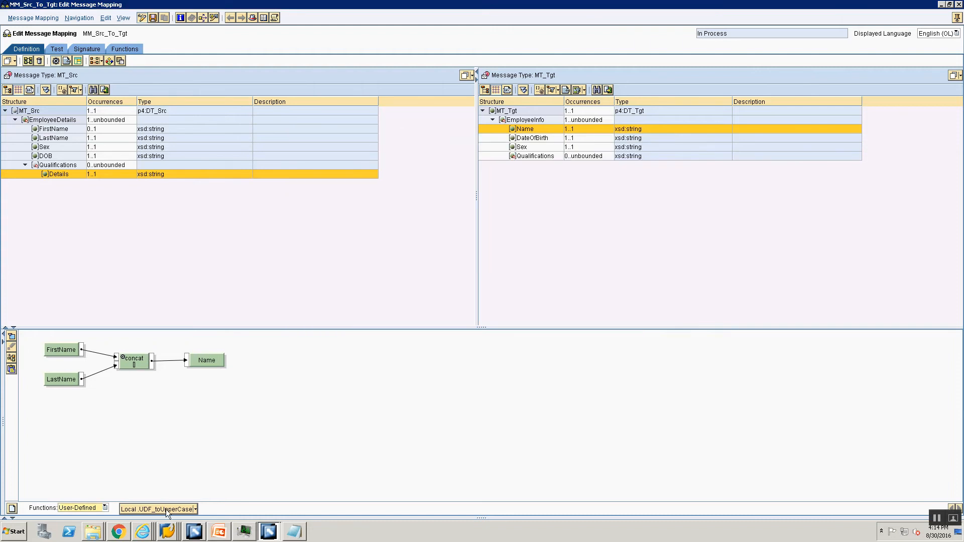
Step: Show User-Defined functions and route FirstName through UDF_toUpperCase into concat
{"action": "left_click", "coordinate": [81, 507]}
{"action": "left_click", "coordinate": [83, 480]}
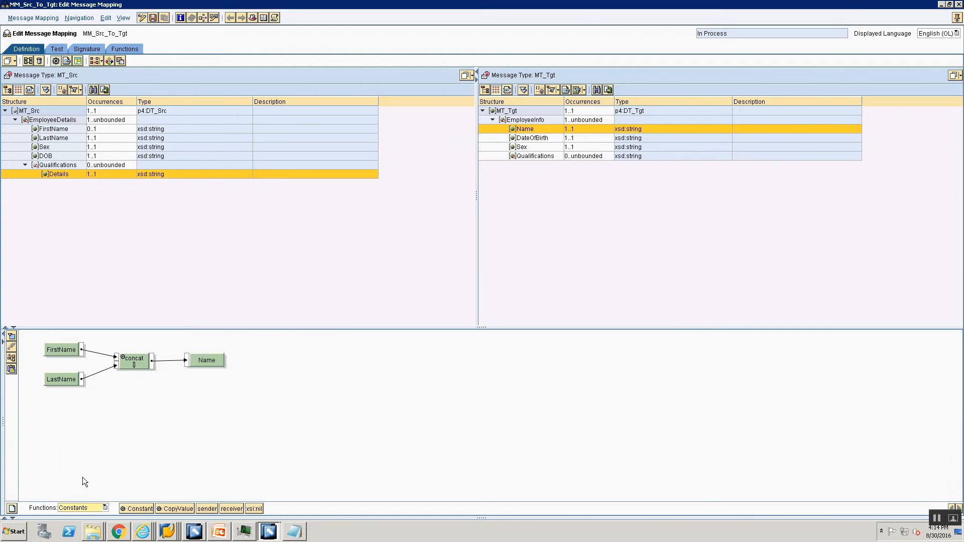
{"action": "left_click", "coordinate": [87, 508]}
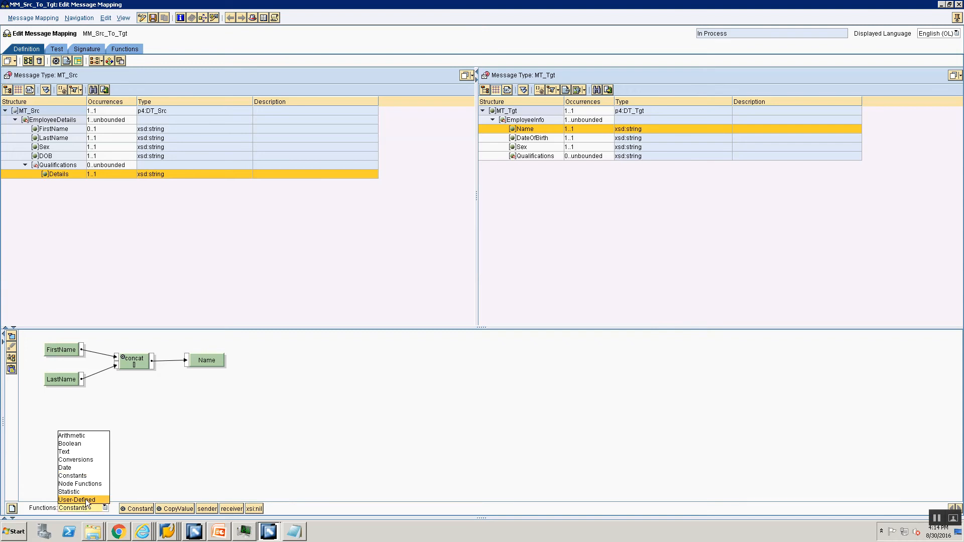
{"action": "left_click", "coordinate": [87, 501]}
{"action": "left_click_drag", "start_coordinate": [155, 505], "coordinate": [146, 396]}
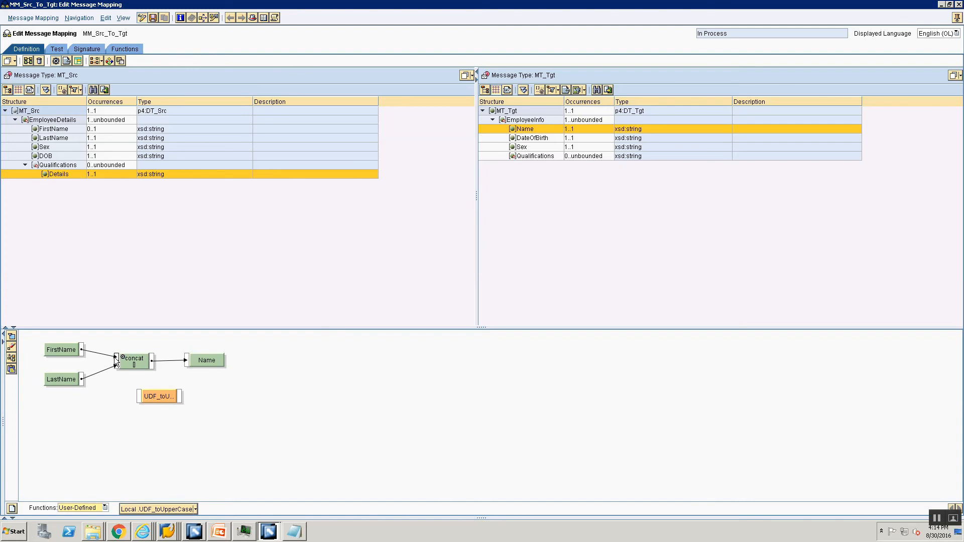
{"action": "mouse_move", "coordinate": [116, 357]}
{"action": "left_mouse_down"}
{"action": "mouse_move", "coordinate": [141, 398]}
{"action": "mouse_move", "coordinate": [116, 357]}
{"action": "left_mouse_up"}
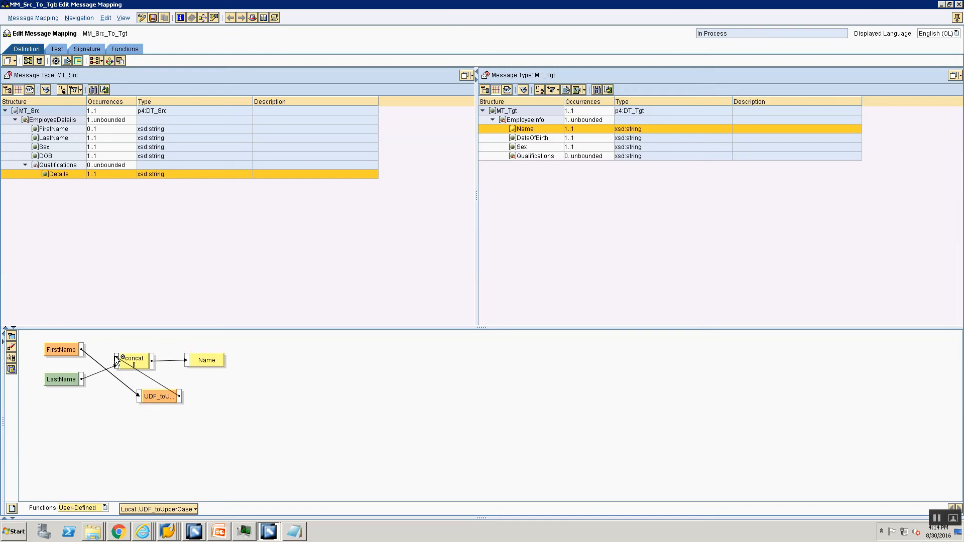
{"action": "left_click", "coordinate": [11, 358]}
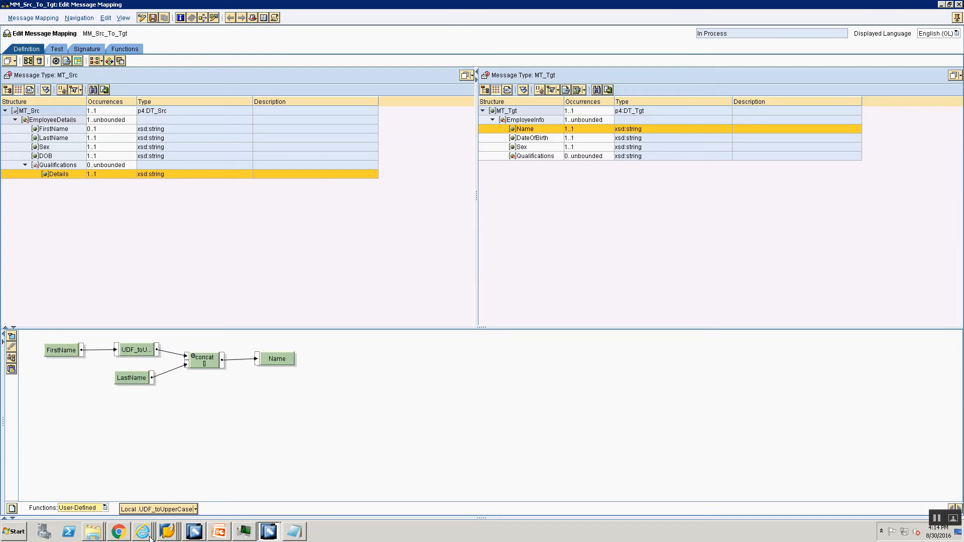
Step: Route LastName through a second UDF_toUpperCase into concat and attempt to save
{"action": "left_click_drag", "start_coordinate": [144, 506], "coordinate": [177, 411]}
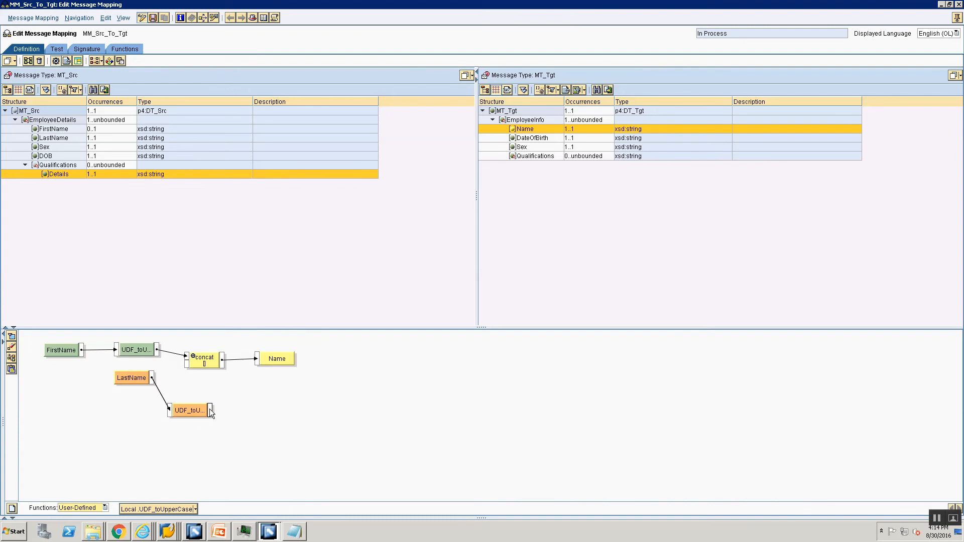
{"action": "left_click_drag", "start_coordinate": [189, 380], "coordinate": [186, 363]}
{"action": "left_click", "coordinate": [11, 358]}
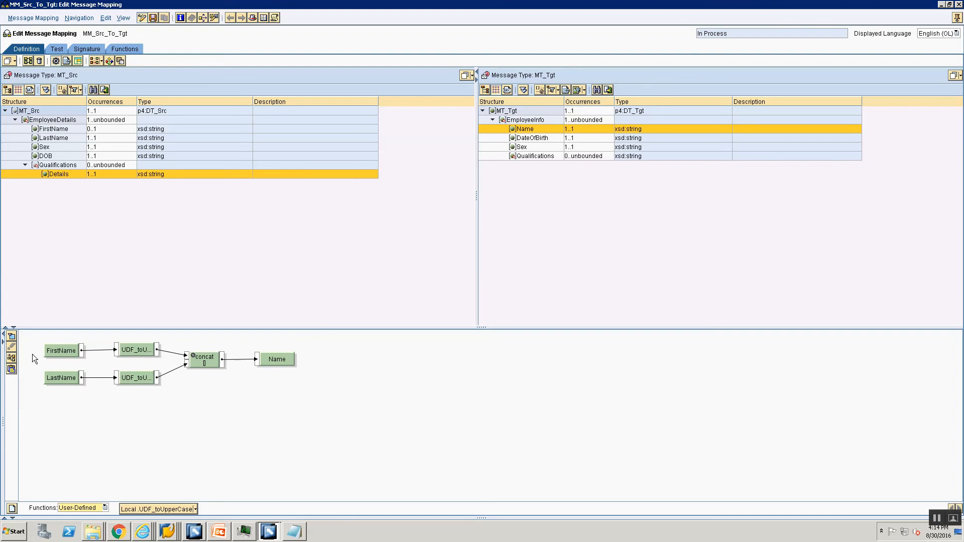
{"action": "left_click", "coordinate": [152, 19]}
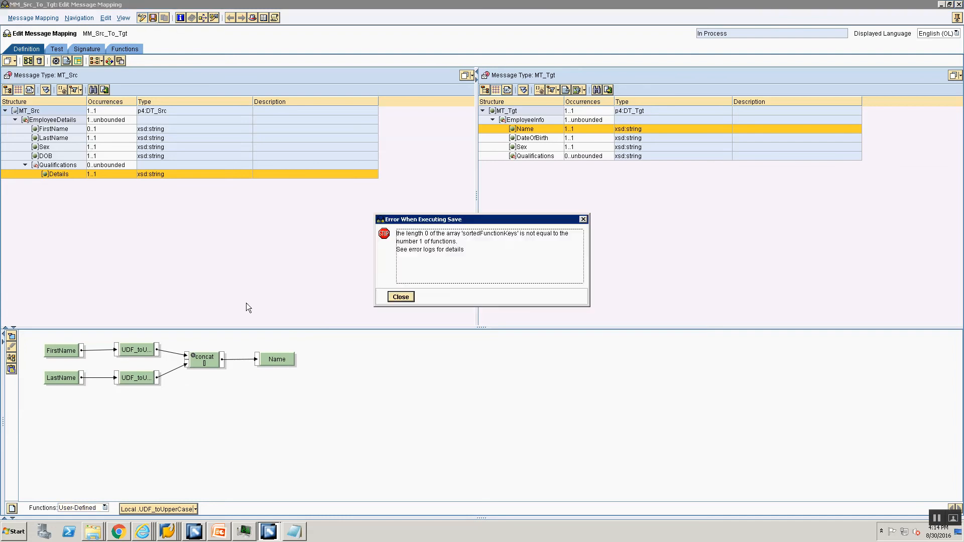
Step: Dismiss the save error and open UDF_toUpperCase's signature settings
{"action": "left_click", "coordinate": [400, 297]}
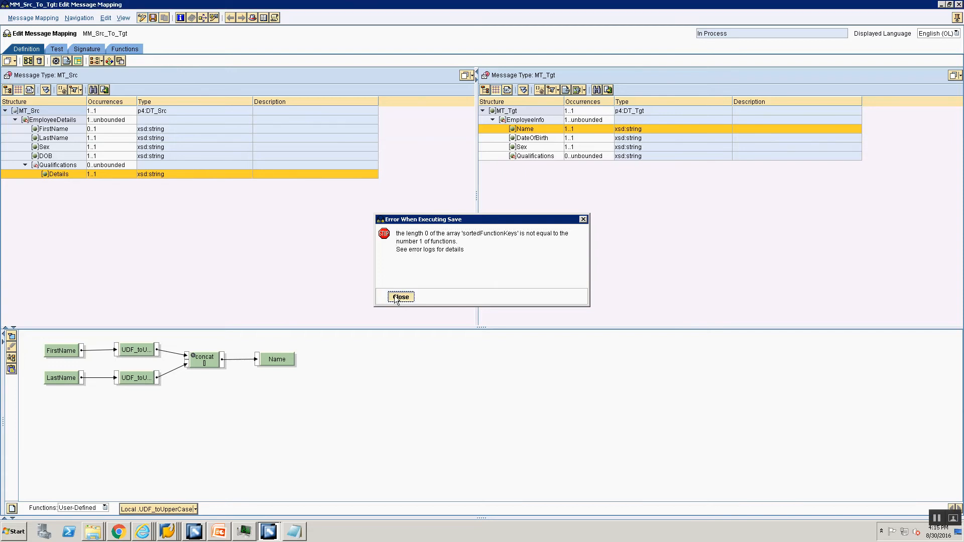
{"action": "left_click", "coordinate": [196, 508]}
{"action": "left_click", "coordinate": [165, 498]}
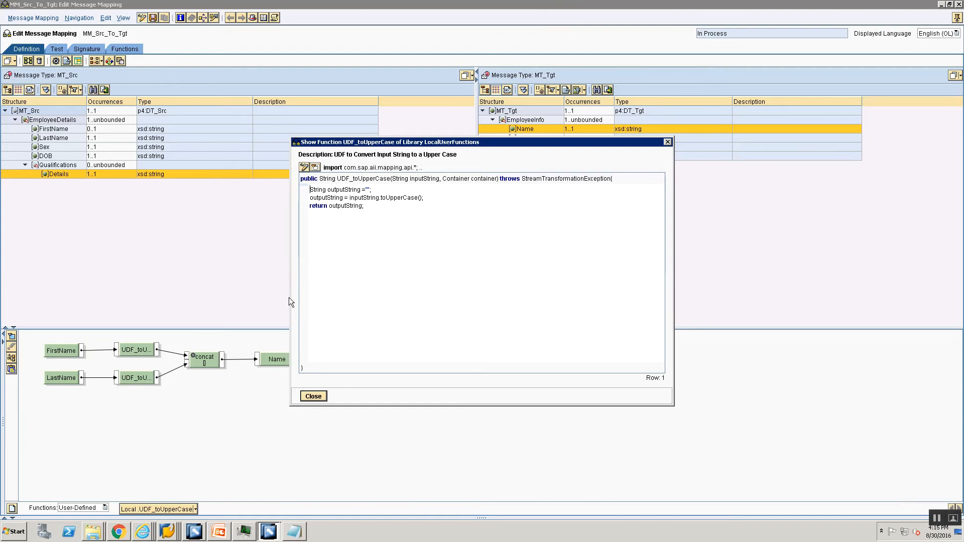
{"action": "left_click", "coordinate": [315, 168]}
{"action": "left_click", "coordinate": [304, 167]}
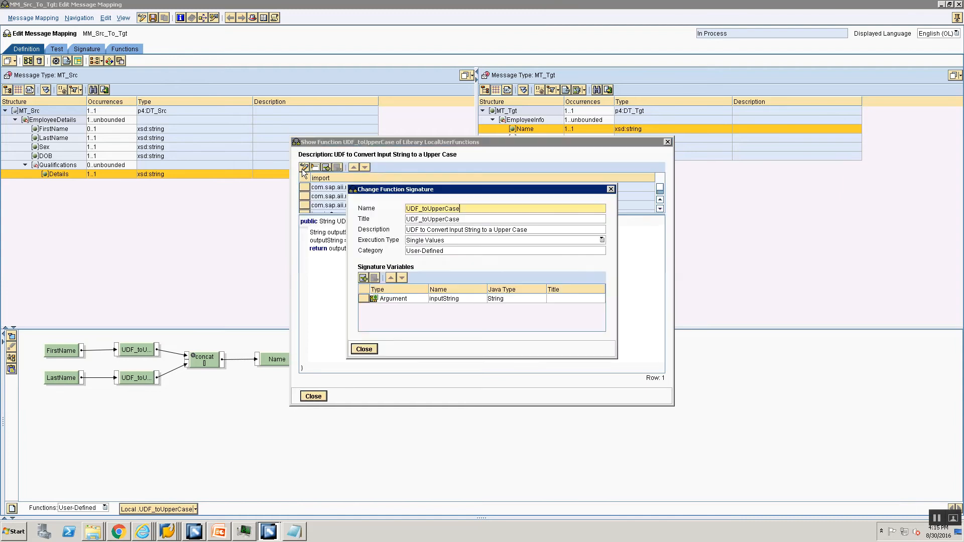
Step: Give the argument the title inputString, close the dialogs, and retry saving, dismissing the error
{"action": "left_click", "coordinate": [565, 300]}
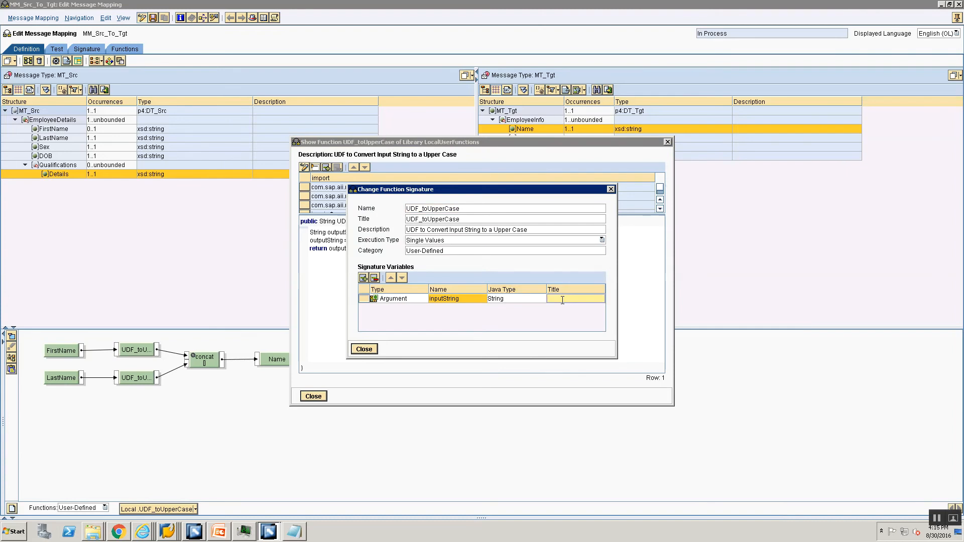
{"action": "type", "text": "inpou"}
{"action": "key", "text": "BackSpace"}
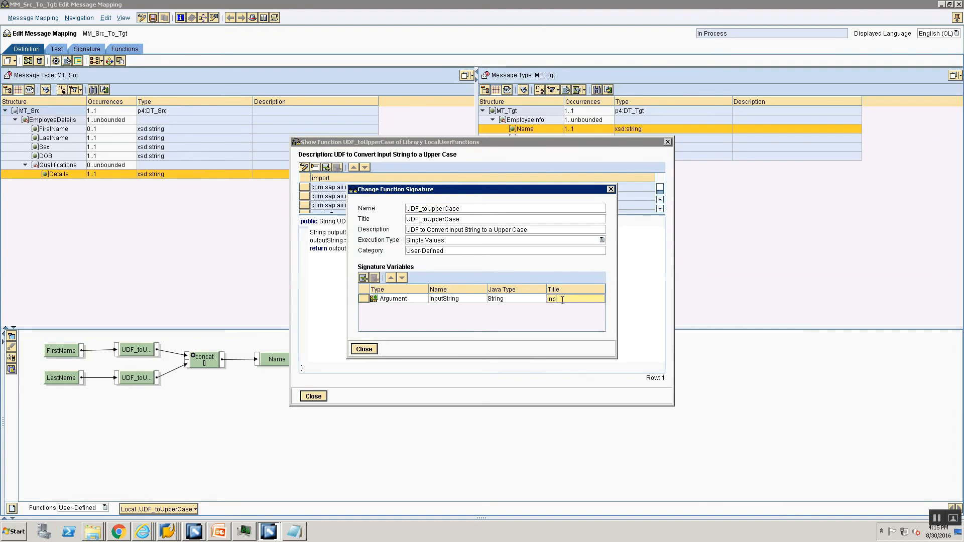
{"action": "type", "text": "utString"}
{"action": "left_click", "coordinate": [363, 350]}
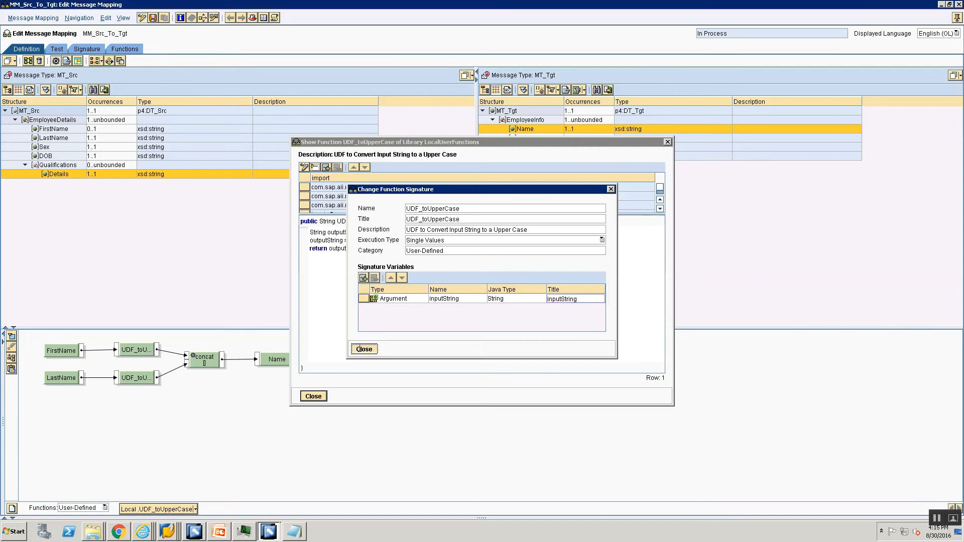
{"action": "left_click", "coordinate": [314, 397]}
{"action": "key", "text": "ctrl+s"}
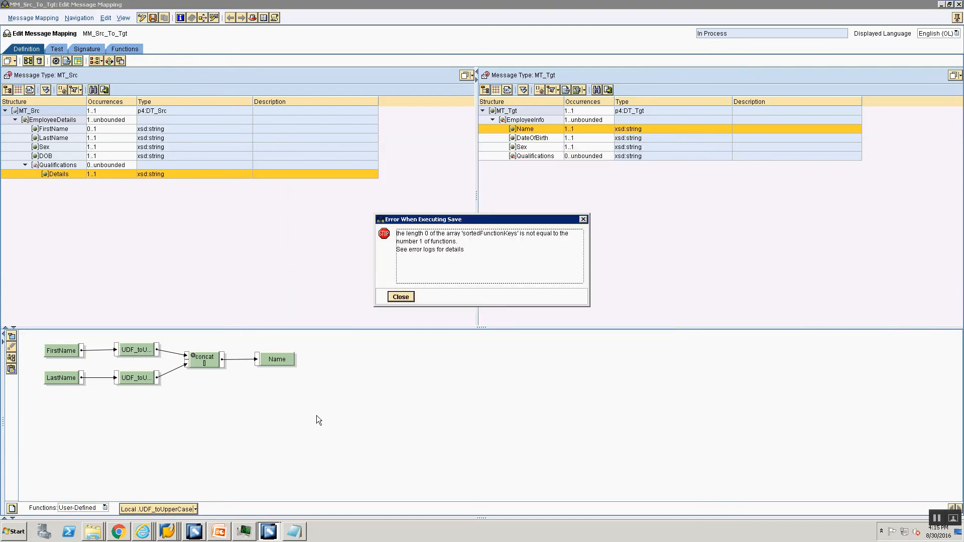
{"action": "left_click", "coordinate": [401, 297]}
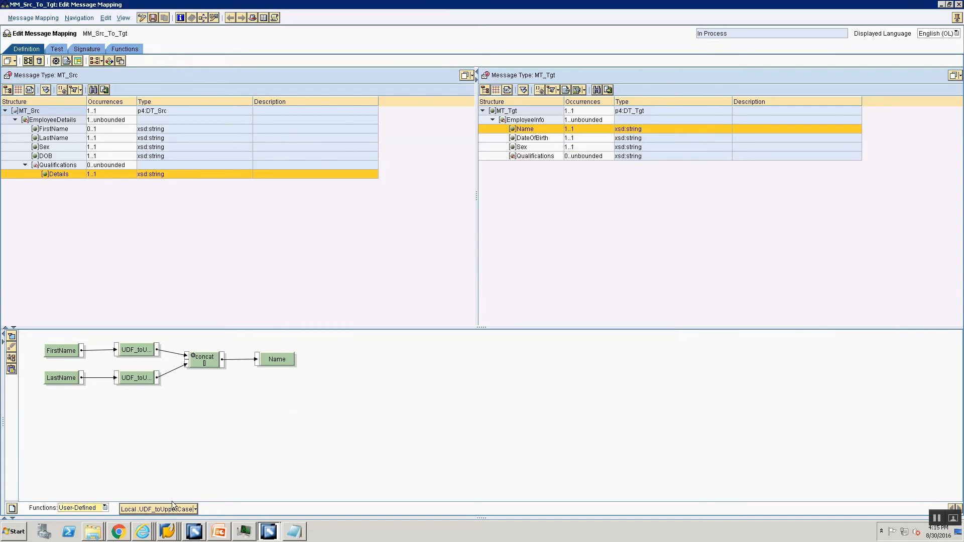
Step: Replace UDF_toUpperCase's description with its name, UDF_toUpperCase
{"action": "left_click", "coordinate": [195, 509]}
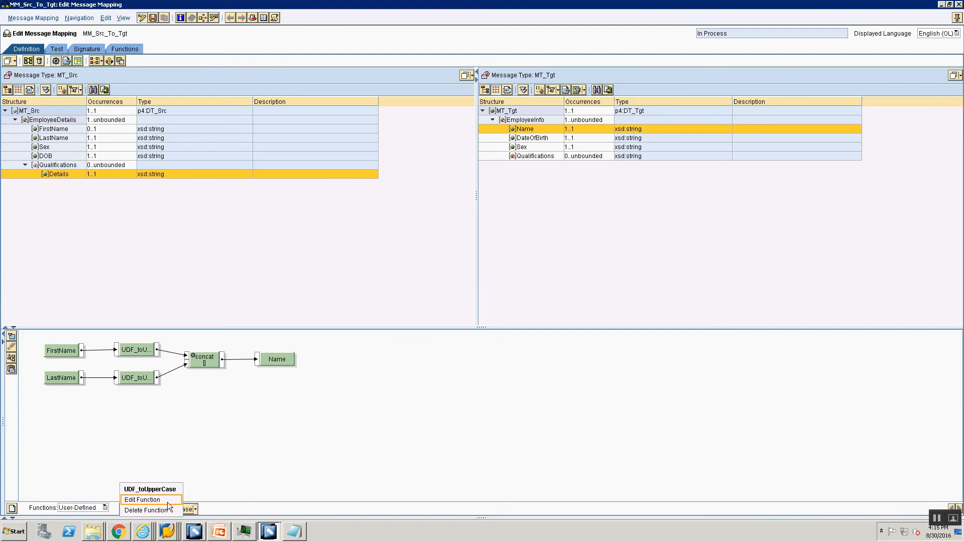
{"action": "left_click", "coordinate": [167, 502]}
{"action": "left_click", "coordinate": [315, 166]}
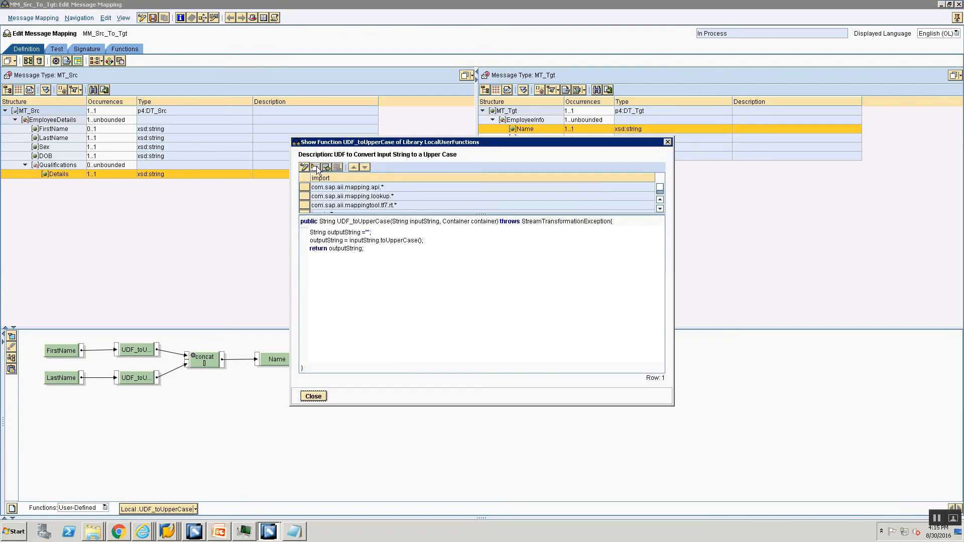
{"action": "left_click", "coordinate": [305, 167]}
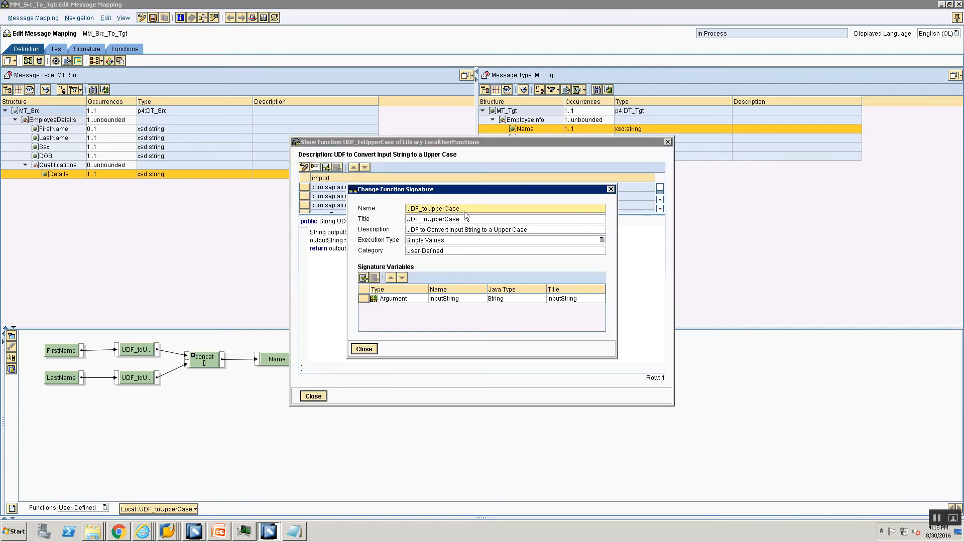
{"action": "left_click_drag", "start_coordinate": [463, 209], "coordinate": [406, 209]}
{"action": "key", "text": "ctrl+c"}
{"action": "left_click", "coordinate": [533, 229]}
{"action": "key", "text": "ctrl+a"}
{"action": "key", "text": "ctrl+v"}
Step: Review the function's category and argument type options, then close the signature settings
{"action": "left_click", "coordinate": [459, 252]}
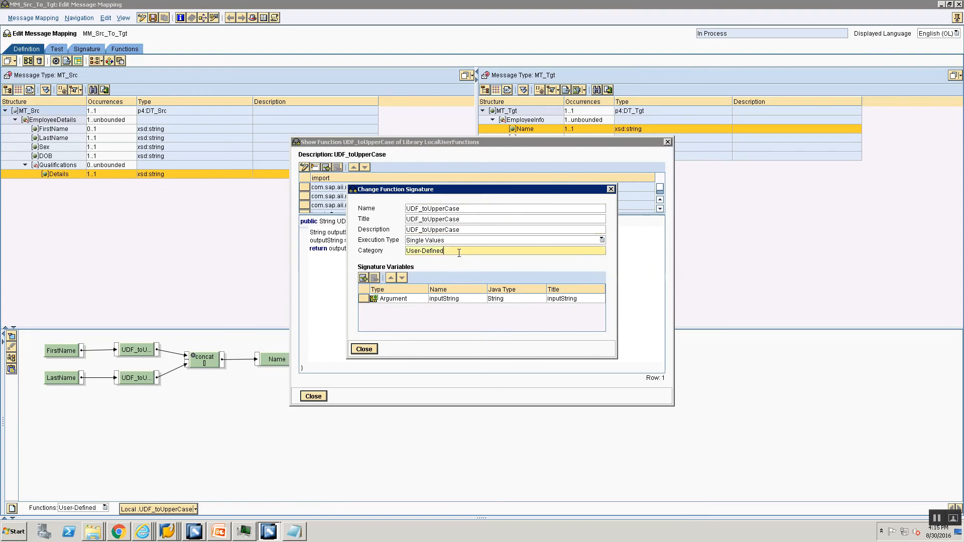
{"action": "left_click", "coordinate": [393, 301]}
{"action": "left_click", "coordinate": [393, 301]}
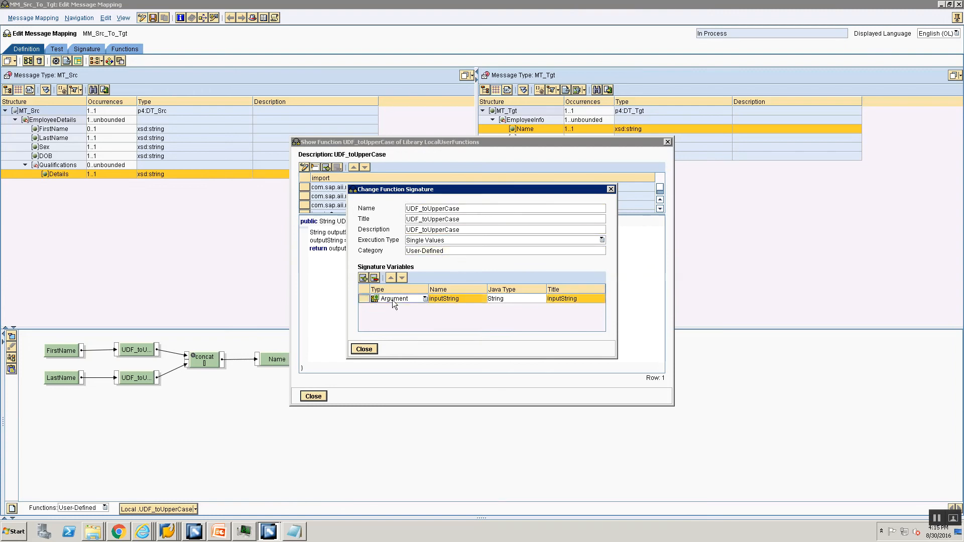
{"action": "left_click", "coordinate": [445, 302]}
{"action": "left_click", "coordinate": [507, 302]}
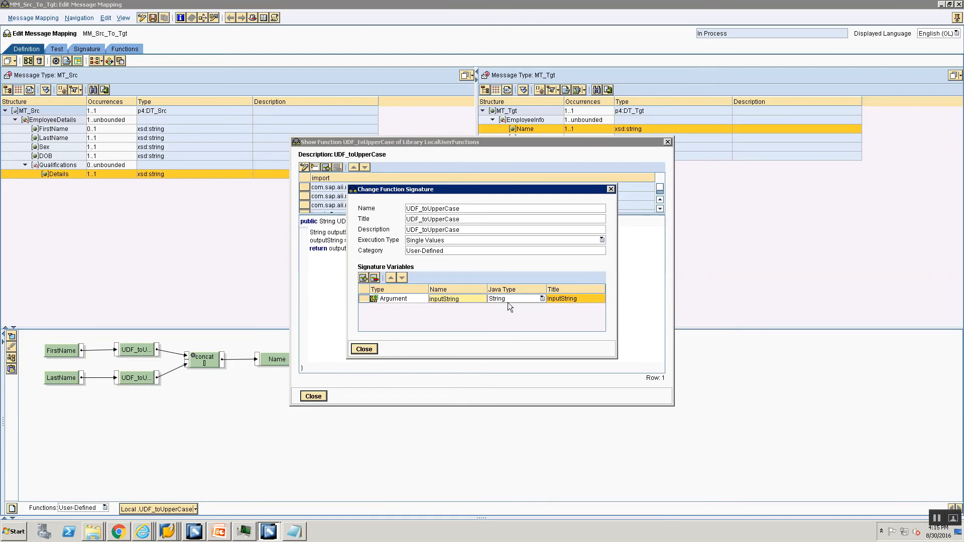
{"action": "left_click", "coordinate": [507, 303]}
{"action": "left_click", "coordinate": [371, 348]}
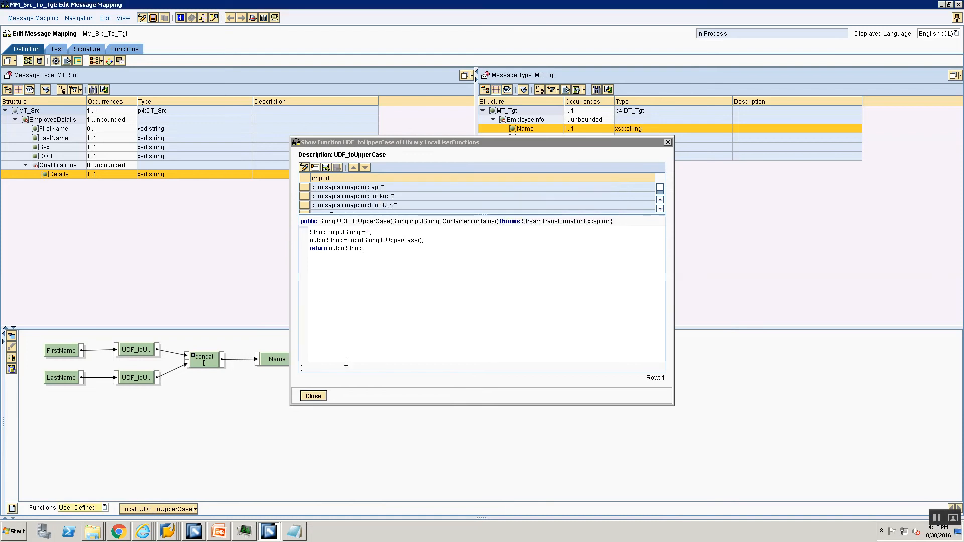
Step: Add and remove blank lines in the code, leaving it unchanged, and close the code window
{"action": "left_click", "coordinate": [370, 252]}
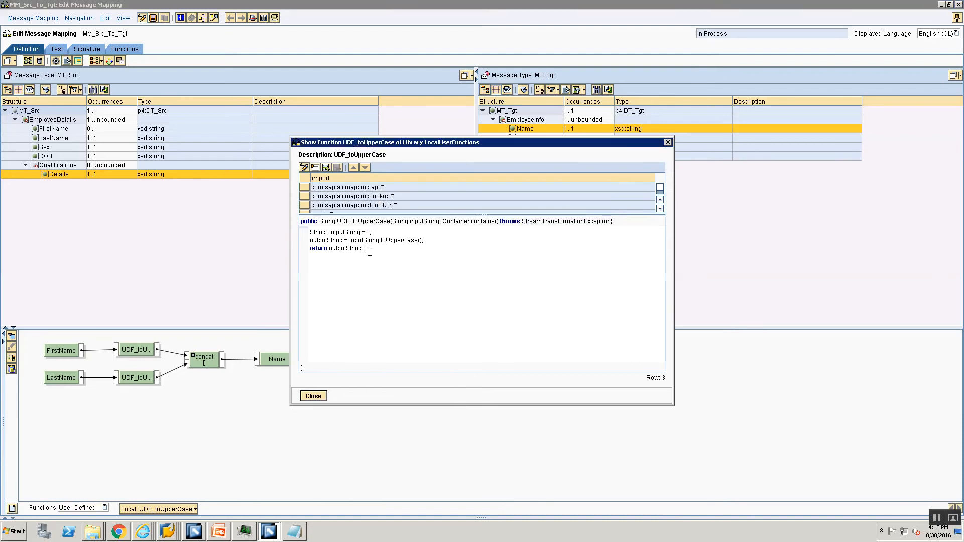
{"action": "key", "text": "Return"}
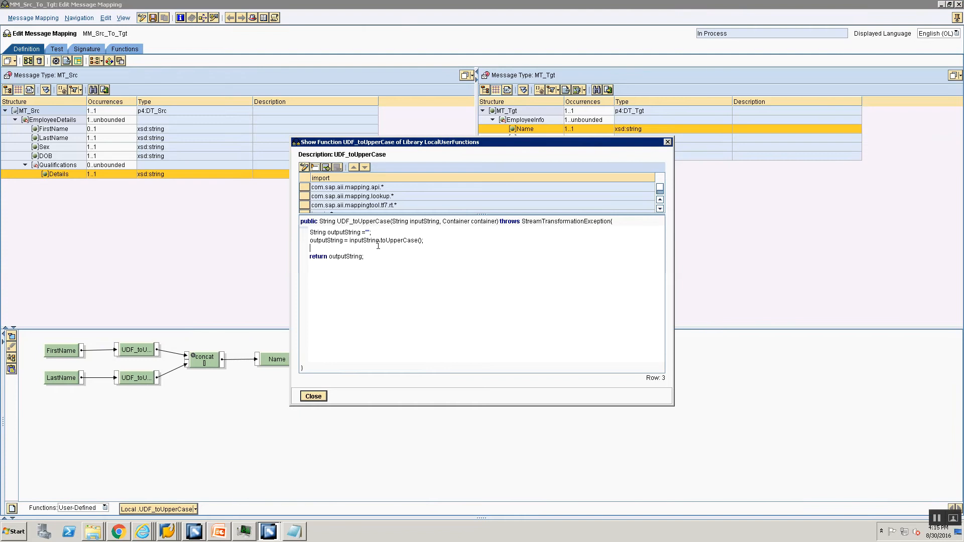
{"action": "key", "text": "Up"}
{"action": "key", "text": "Return"}
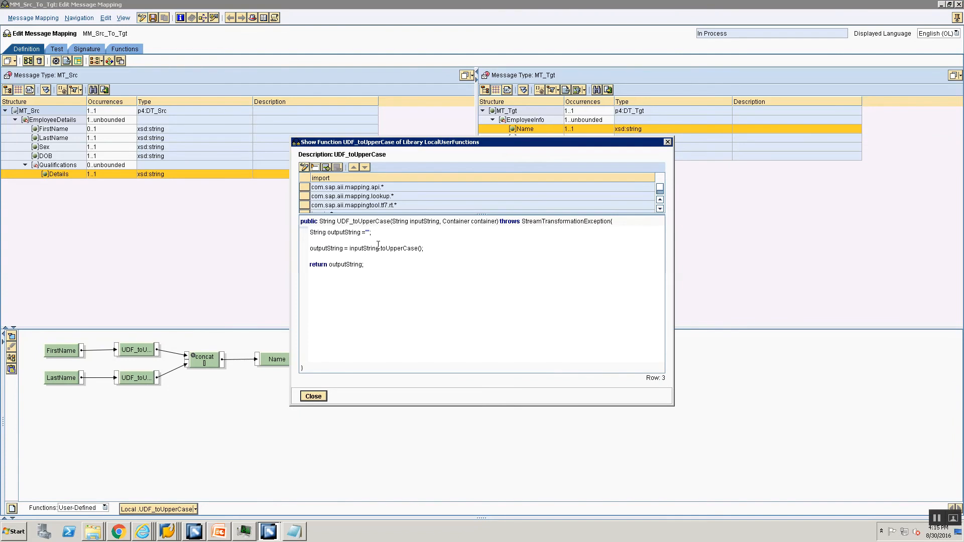
{"action": "key", "text": "Delete"}
{"action": "key", "text": "Delete"}
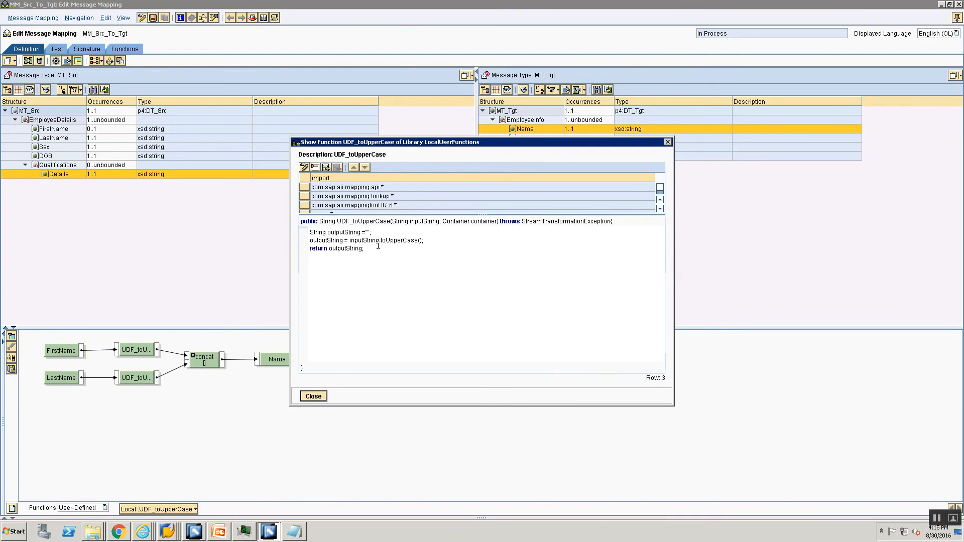
{"action": "left_click", "coordinate": [313, 396]}
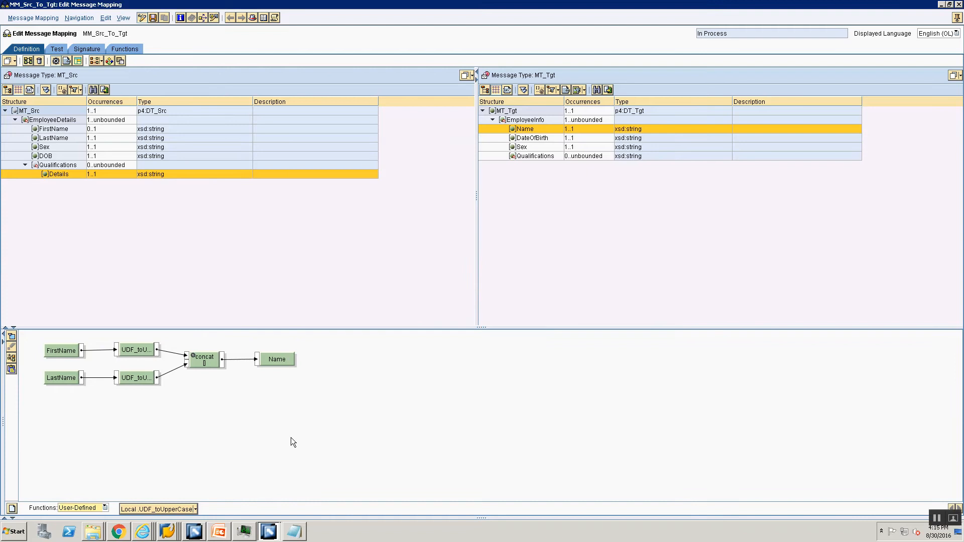
Step: Link FirstName and LastName straight to concat, delete the UDF boxes, and retry saving
{"action": "left_click", "coordinate": [407, 296]}
{"action": "left_click_drag", "start_coordinate": [116, 348], "coordinate": [187, 357]}
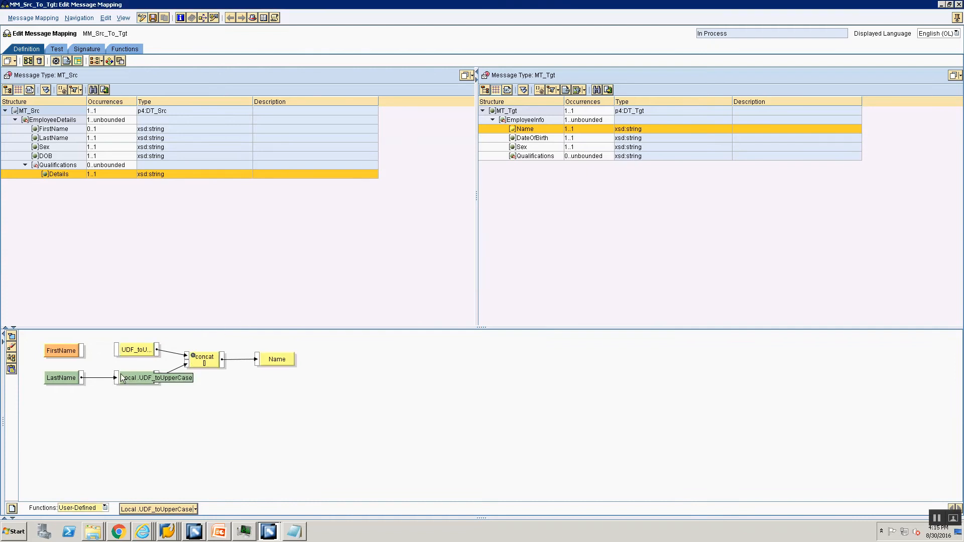
{"action": "left_click_drag", "start_coordinate": [81, 351], "coordinate": [187, 356]}
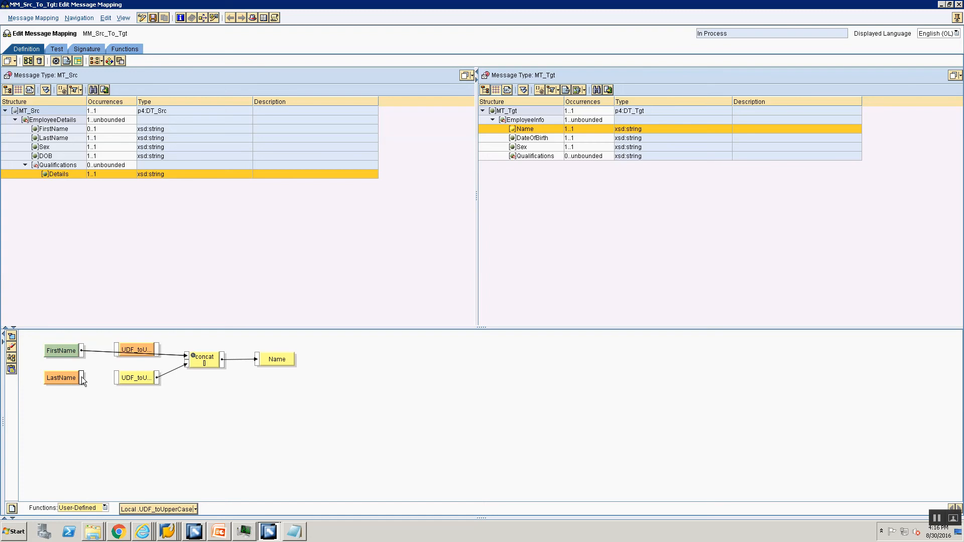
{"action": "left_click_drag", "start_coordinate": [81, 377], "coordinate": [187, 362]}
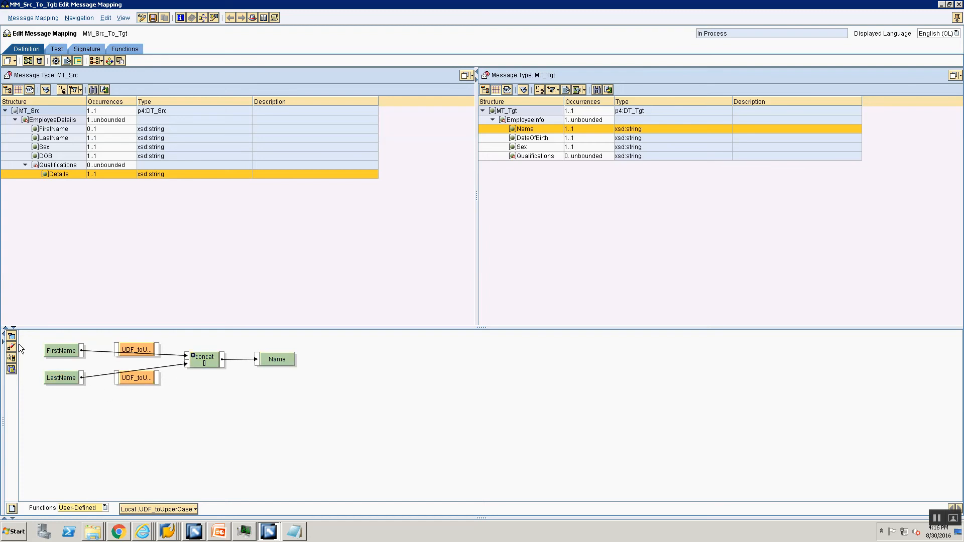
{"action": "left_click", "coordinate": [11, 346]}
{"action": "left_click", "coordinate": [11, 357]}
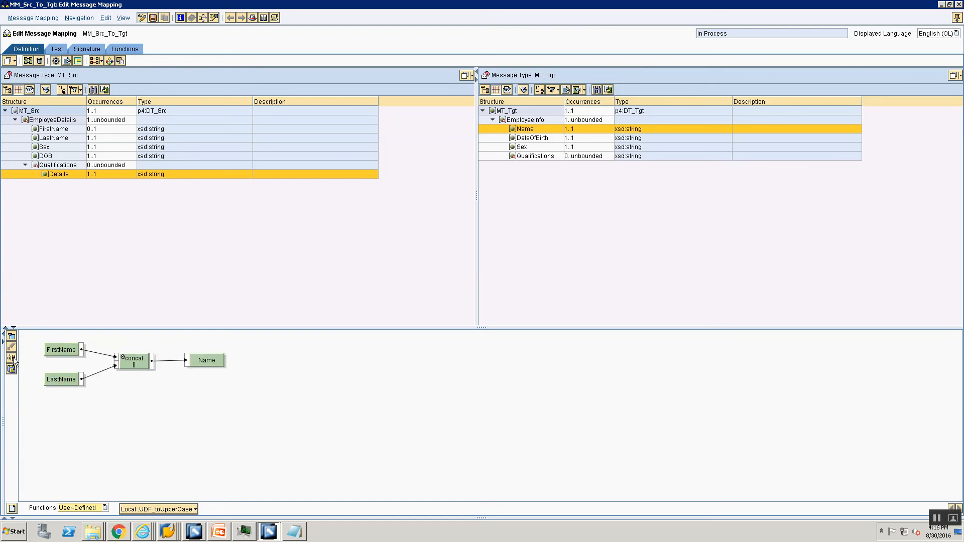
{"action": "key", "text": "ctrl+s"}
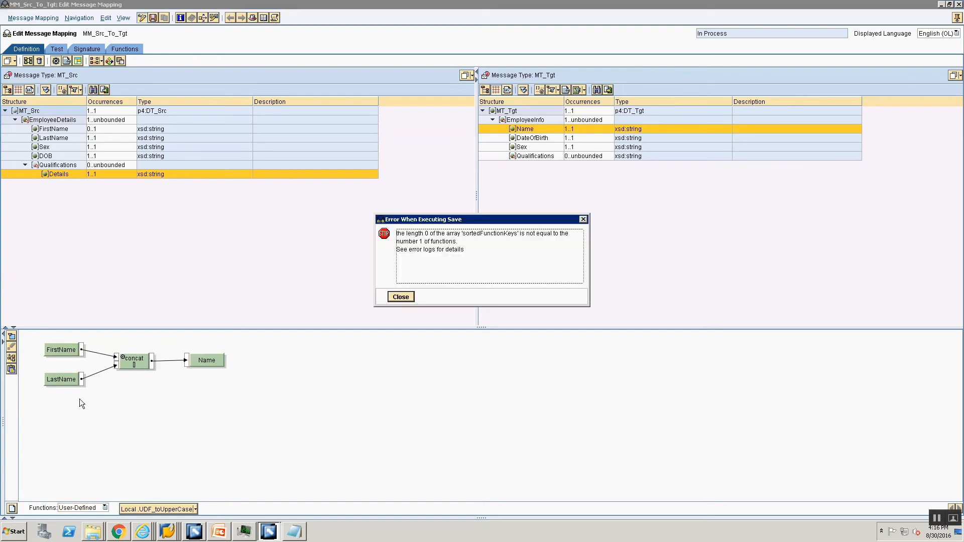
{"action": "left_click", "coordinate": [400, 297]}
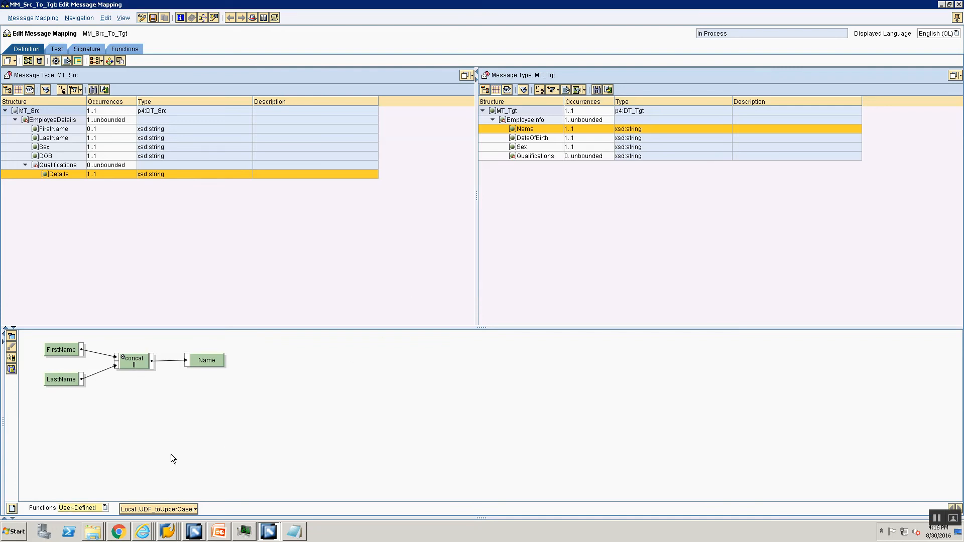
Step: Delete the UDF_toUpperCase function and dock the editor beside the object tree again
{"action": "left_click", "coordinate": [195, 509]}
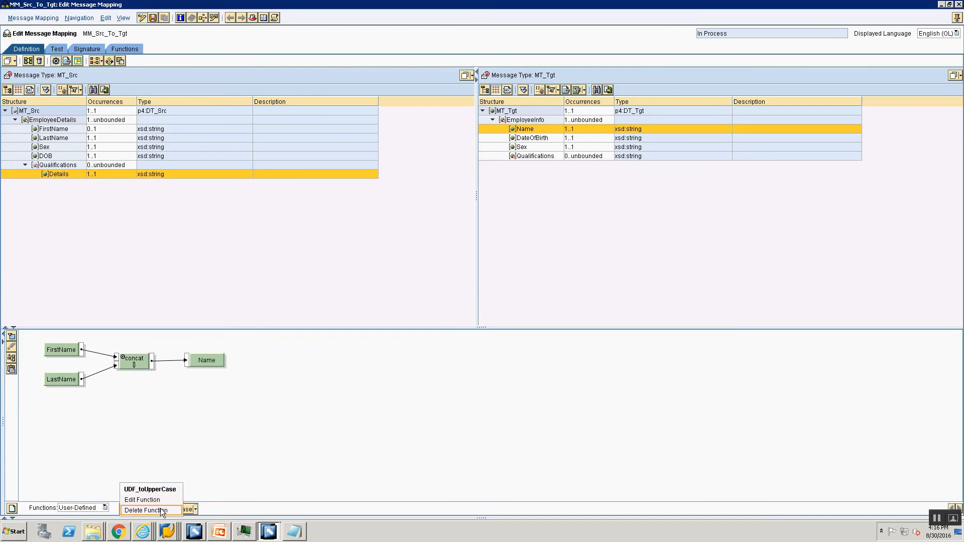
{"action": "left_click", "coordinate": [142, 500]}
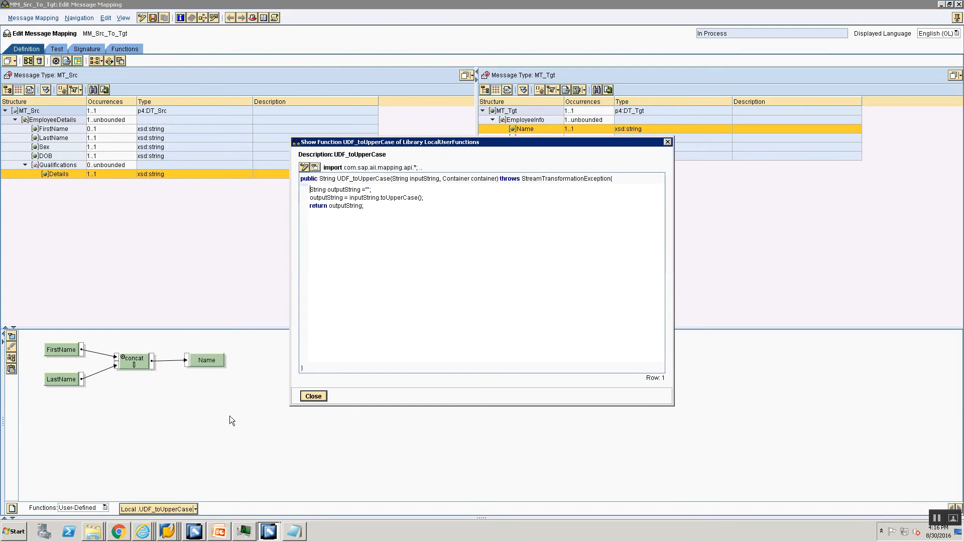
{"action": "left_click", "coordinate": [313, 397]}
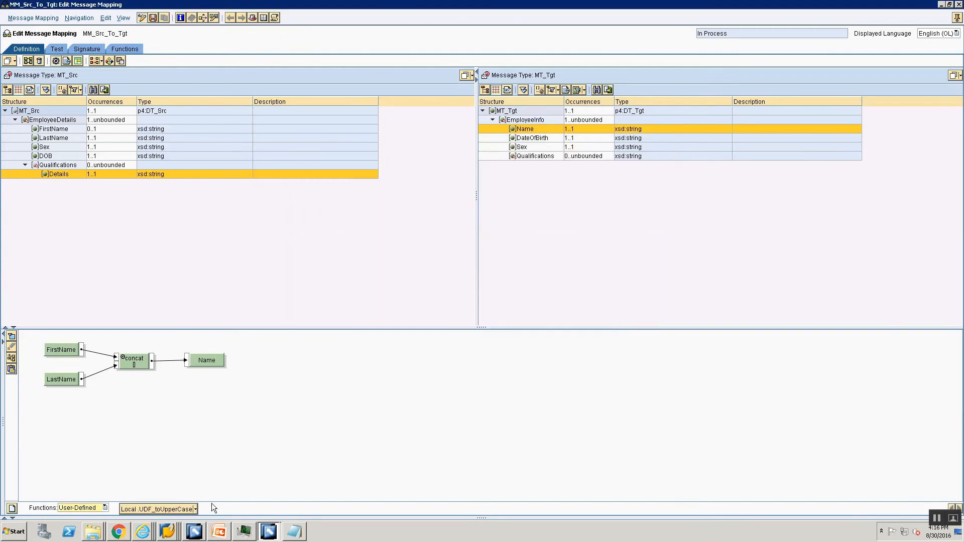
{"action": "left_click", "coordinate": [197, 511]}
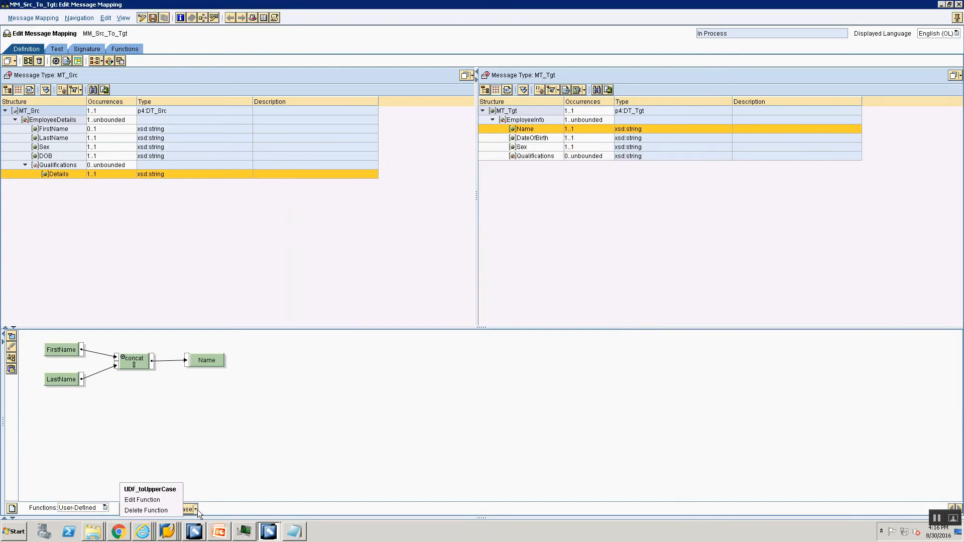
{"action": "left_click", "coordinate": [149, 510]}
{"action": "left_click", "coordinate": [400, 301]}
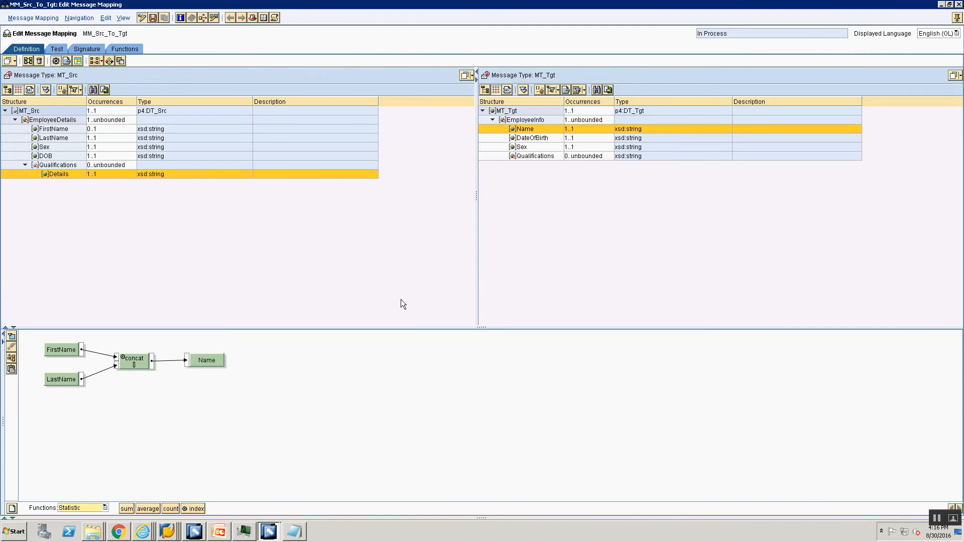
{"action": "left_click", "coordinate": [957, 17]}
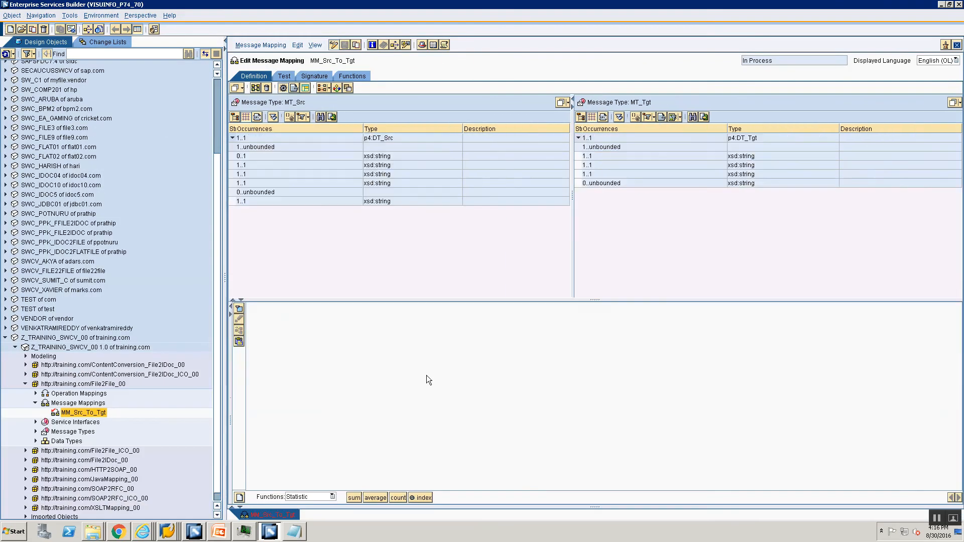
Step: Name the new function UDFtoUpperCase and use that name for its title and description
{"action": "left_click", "coordinate": [239, 497]}
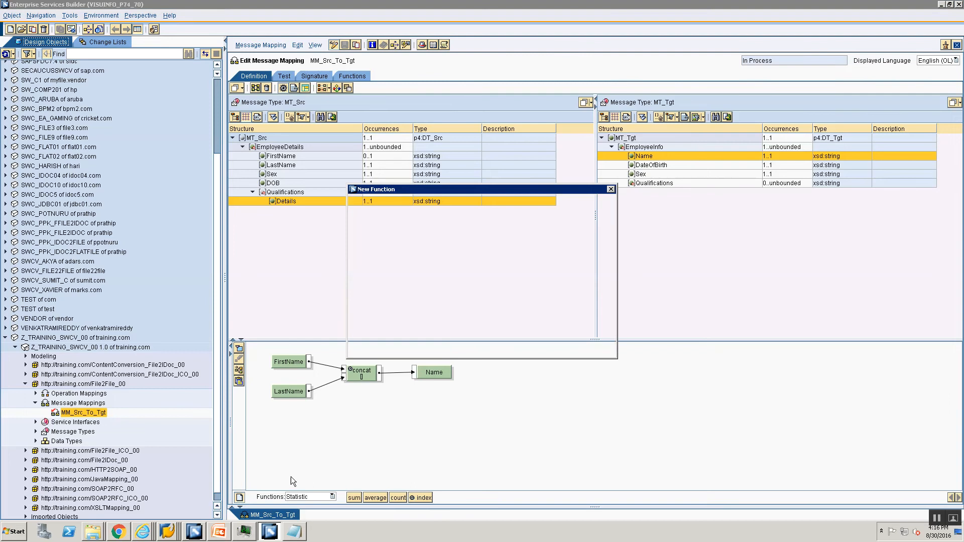
{"action": "type", "text": "calculate"}
{"action": "left_click_drag", "start_coordinate": [460, 210], "coordinate": [391, 243]}
{"action": "type", "text": "get"}
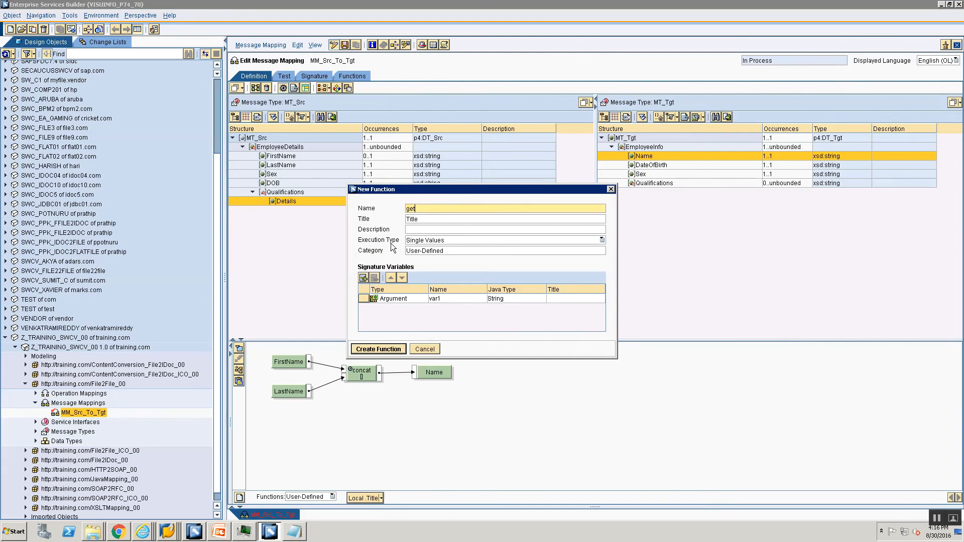
{"action": "key", "text": "BackSpace"}
{"action": "key", "text": "BackSpace"}
{"action": "key", "text": "BackSpace"}
{"action": "type", "text": "toUpperCase"}
{"action": "key", "text": "BackSpace"}
{"action": "key", "text": "Home"}
{"action": "type", "text": "UDF"}
{"action": "key", "text": "End"}
{"action": "key", "text": "Tab"}
{"action": "key", "text": "BackSpace"}
{"action": "key", "text": "BackSpace"}
{"action": "key", "text": "BackSpace"}
{"action": "key", "text": "BackSpace"}
{"action": "key", "text": "BackSpace"}
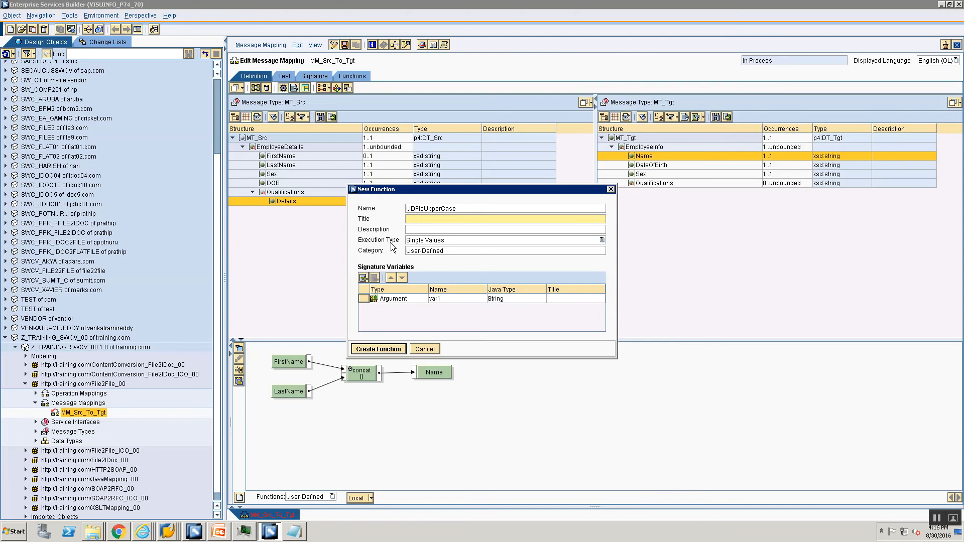
{"action": "type", "text": "UDFtoUpperCase"}
{"action": "key", "text": "Tab"}
{"action": "type", "text": "UDFtoUpperCase"}
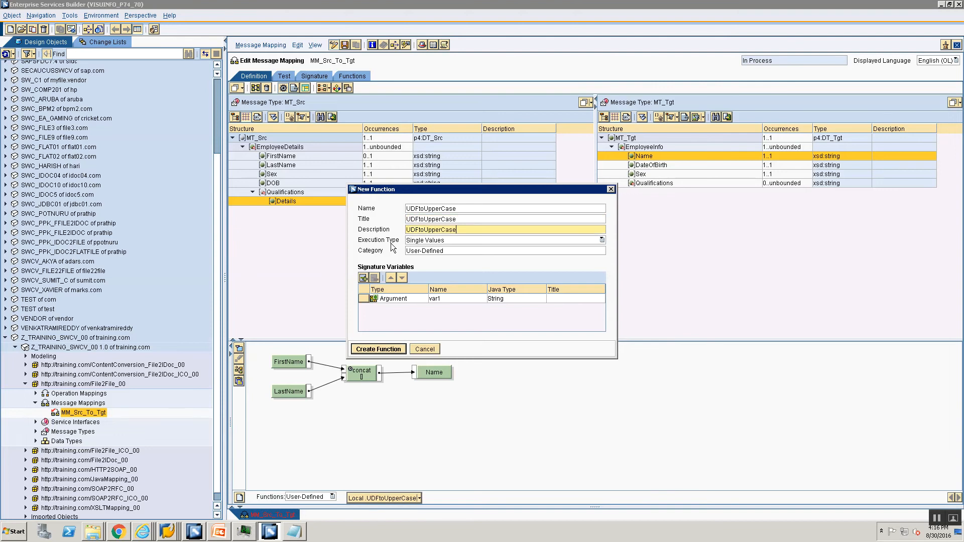
Step: Rename the argument var1 to inputString and create the function
{"action": "left_click", "coordinate": [442, 299]}
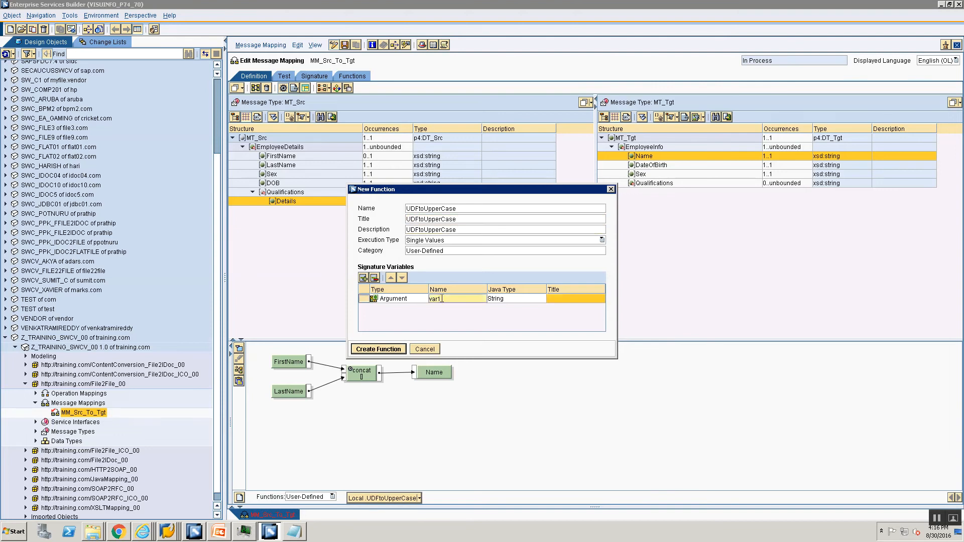
{"action": "key", "text": "BackSpace"}
{"action": "key", "text": "BackSpace"}
{"action": "key", "text": "BackSpace"}
{"action": "type", "text": "inputString"}
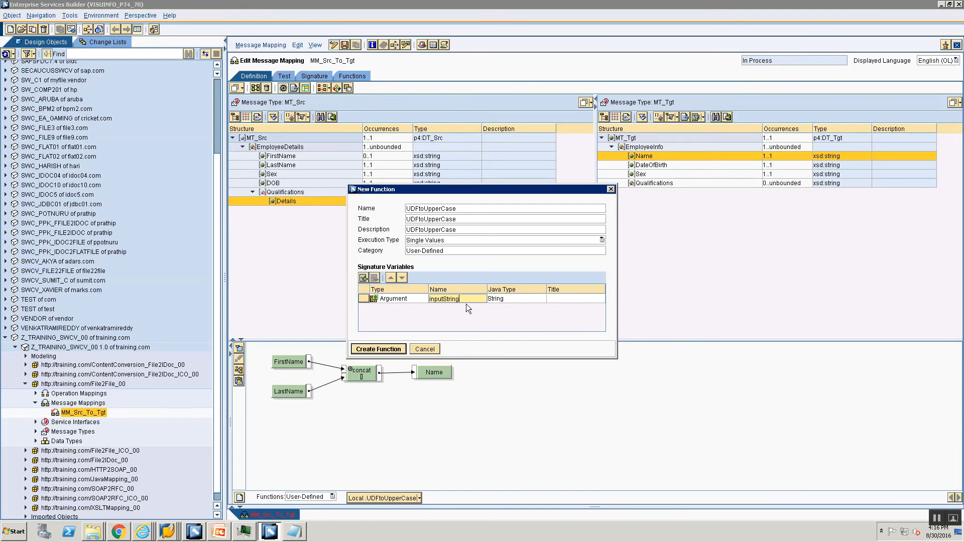
{"action": "left_click", "coordinate": [367, 350]}
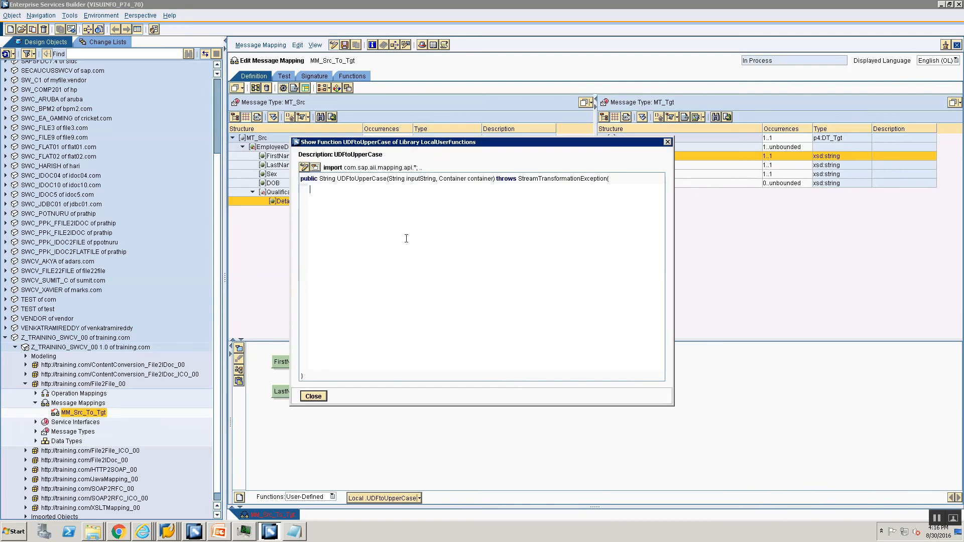
Step: Give the function the body 'return inputString;', close the code view and save the mapping
{"action": "type", "text": "retu"}
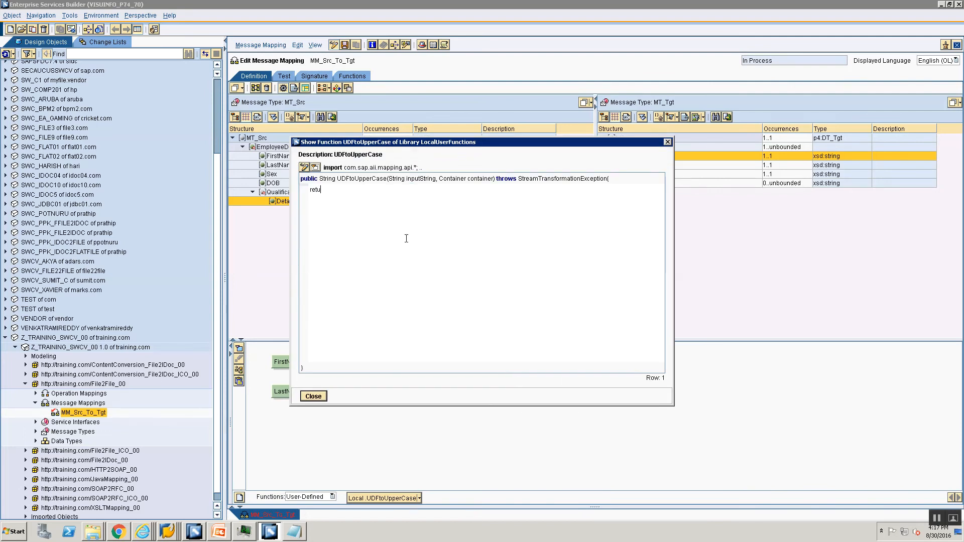
{"action": "type", "text": "rn inputString;"}
{"action": "left_click", "coordinate": [314, 396]}
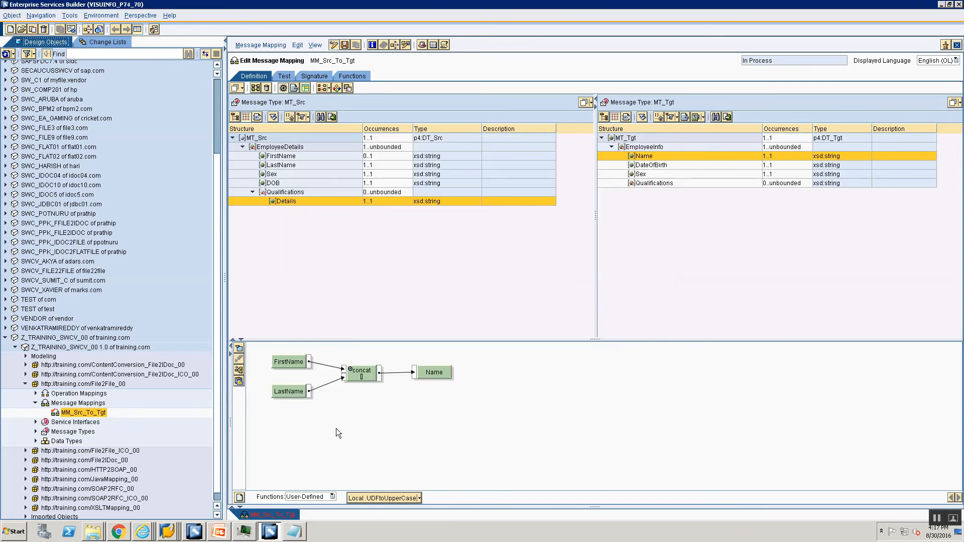
{"action": "key", "text": "ctrl+s"}
Step: Edit UDFtoUpperCase to set outputString = inputString.toUpperCase() and return outputString
{"action": "left_click", "coordinate": [420, 497]}
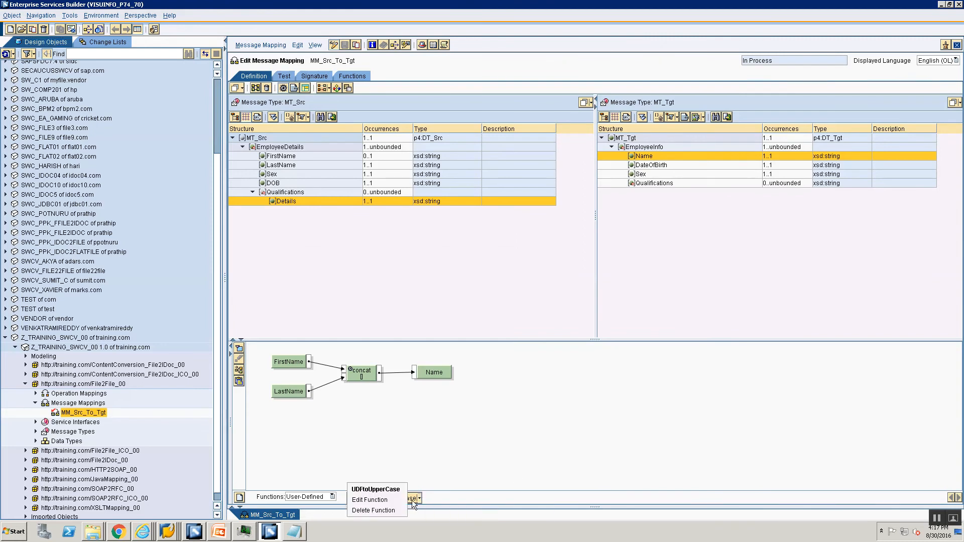
{"action": "left_click", "coordinate": [374, 500]}
{"action": "key", "text": "Return"}
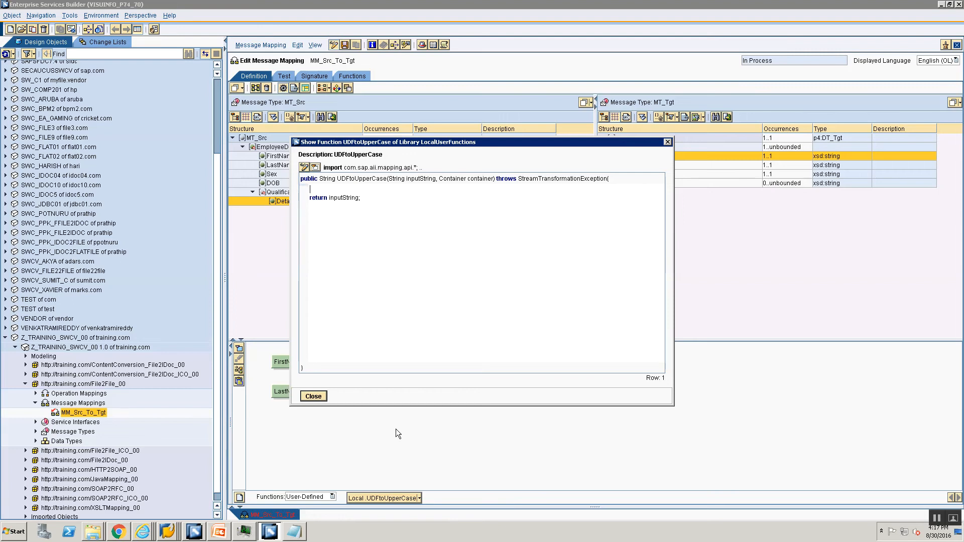
{"action": "type", "text": "String outputString =\"\";"}
{"action": "key", "text": "Return"}
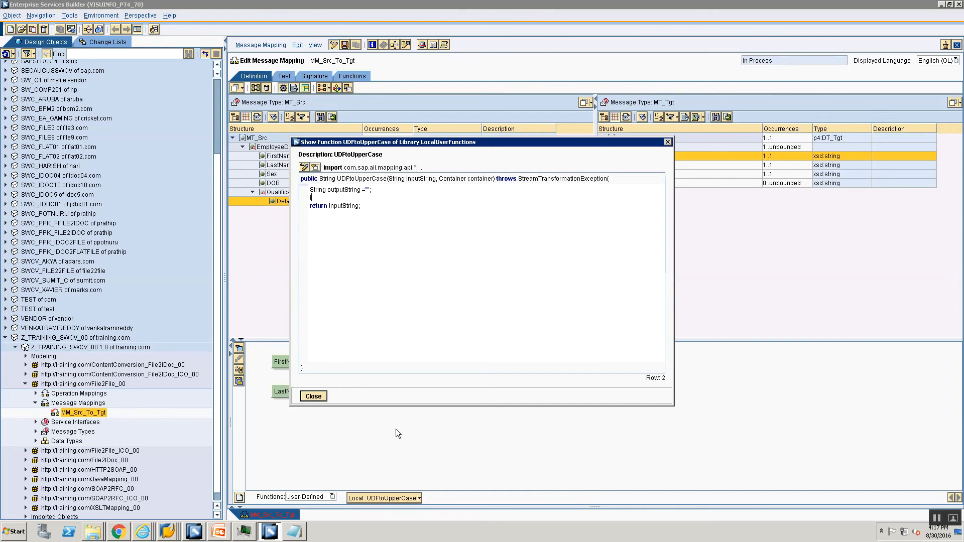
{"action": "type", "text": "outputString = inputString.toUpperCase();"}
{"action": "key", "text": "Return"}
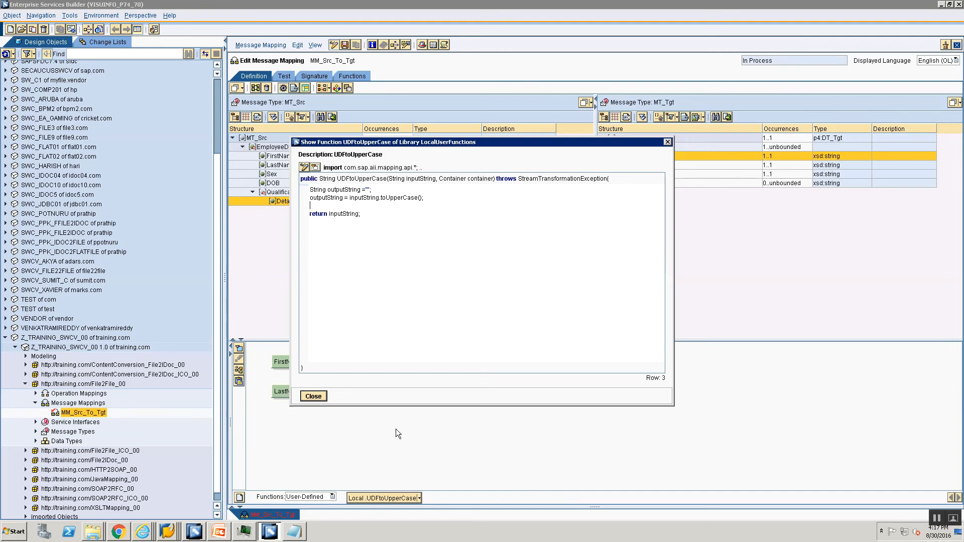
{"action": "key", "text": "Delete"}
{"action": "key", "text": "End"}
{"action": "key", "text": "BackSpace"}
{"action": "key", "text": "BackSpace"}
{"action": "key", "text": "BackSpace"}
{"action": "key", "text": "BackSpace"}
{"action": "key", "text": "BackSpace"}
{"action": "key", "text": "BackSpace"}
{"action": "key", "text": "BackSpace"}
{"action": "key", "text": "BackSpace"}
{"action": "key", "text": "BackSpace"}
{"action": "key", "text": "BackSpace"}
{"action": "key", "text": "BackSpace"}
{"action": "type", "text": "outputString;"}
{"action": "left_click", "coordinate": [313, 397]}
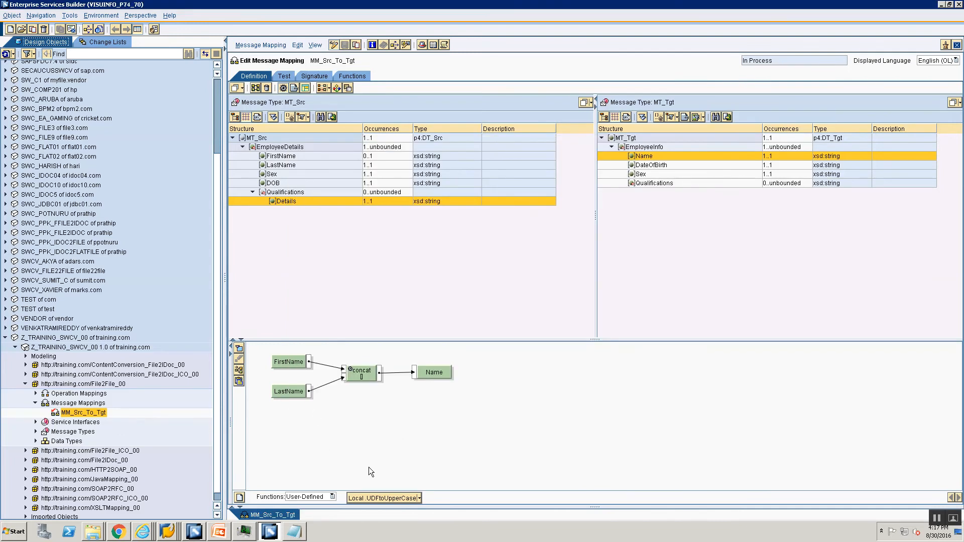
Step: Route FirstName through a UDFtoUpperCase block into concat, arrange the graph and save
{"action": "left_click_drag", "start_coordinate": [372, 496], "coordinate": [366, 430]}
{"action": "mouse_move", "coordinate": [344, 370]}
{"action": "left_mouse_down"}
{"action": "mouse_move", "coordinate": [361, 427]}
{"action": "mouse_move", "coordinate": [370, 392]}
{"action": "mouse_move", "coordinate": [345, 373]}
{"action": "left_mouse_up"}
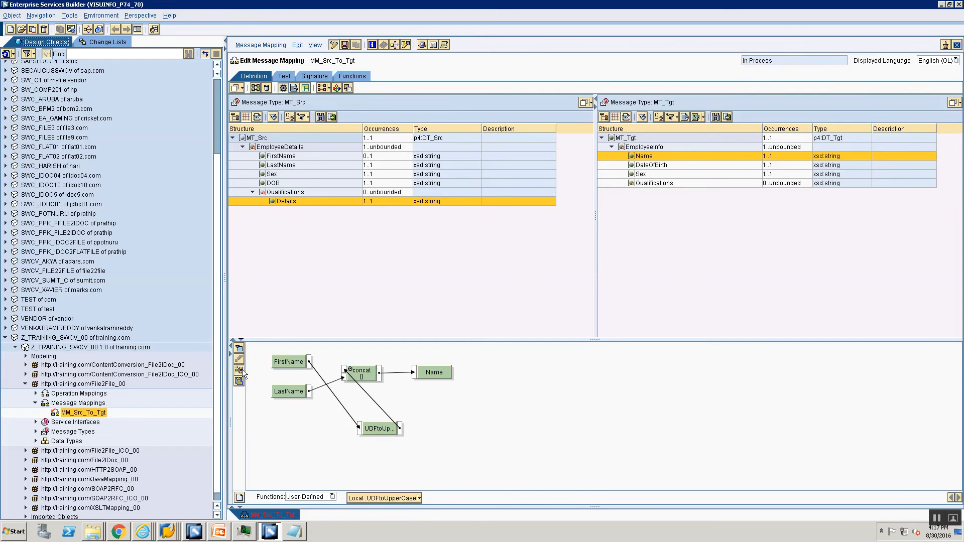
{"action": "left_click", "coordinate": [239, 370]}
{"action": "left_click", "coordinate": [344, 45]}
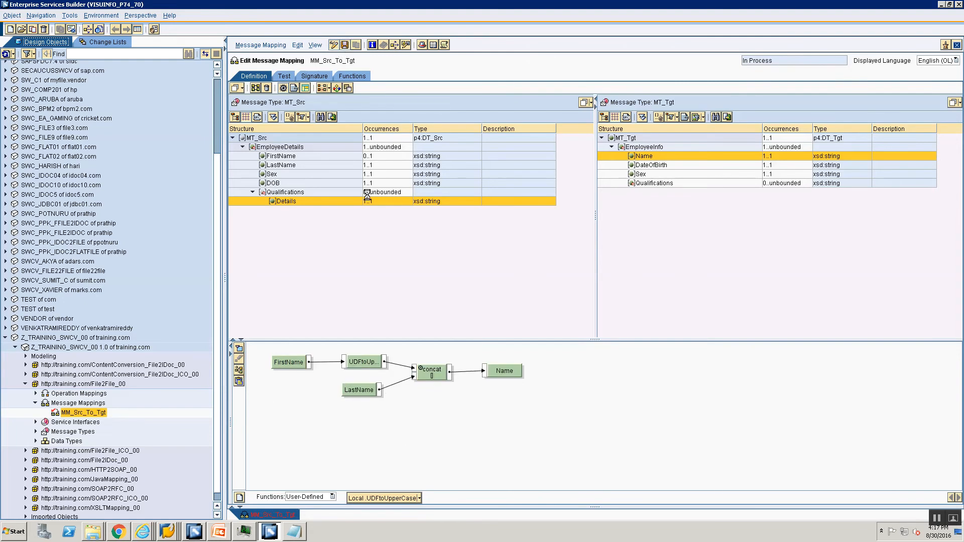
{"action": "left_click", "coordinate": [288, 79]}
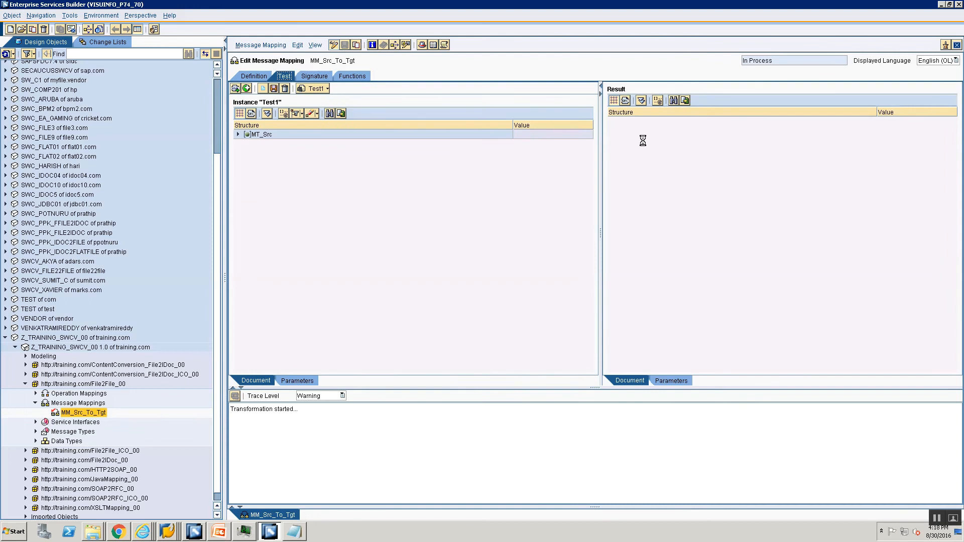
Step: Review the expanded test result showing JOHNDoe and JANEDoe, then return to the definition
{"action": "left_click", "coordinate": [400, 298]}
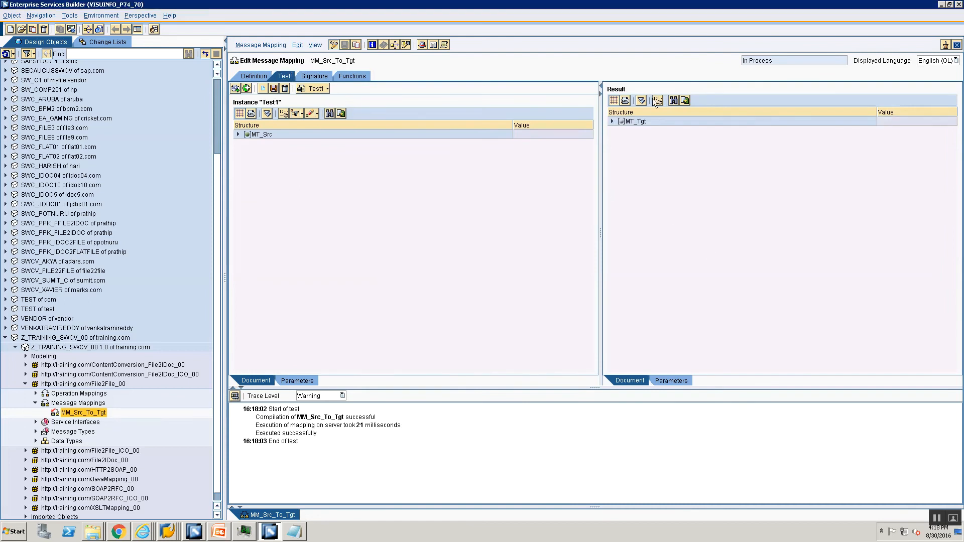
{"action": "left_click", "coordinate": [641, 100]}
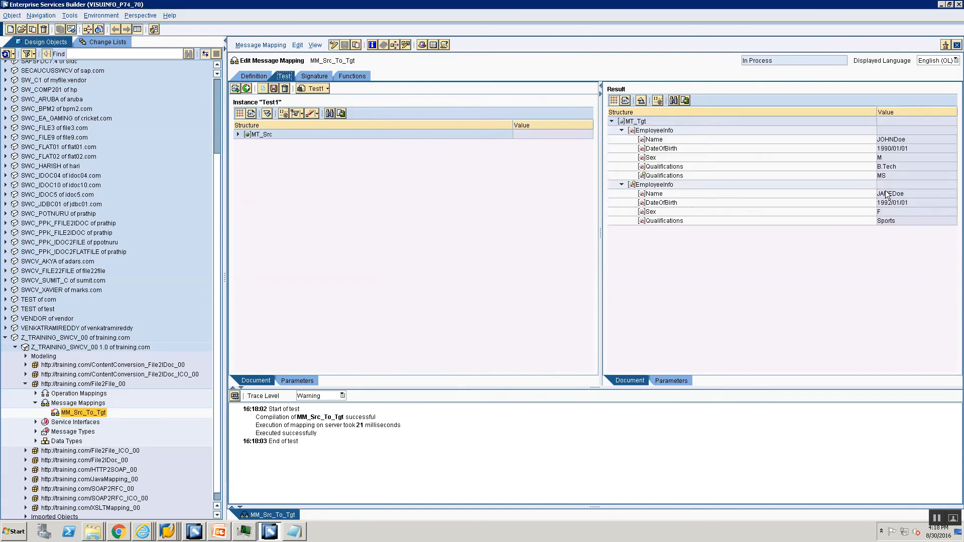
{"action": "left_click", "coordinate": [248, 76]}
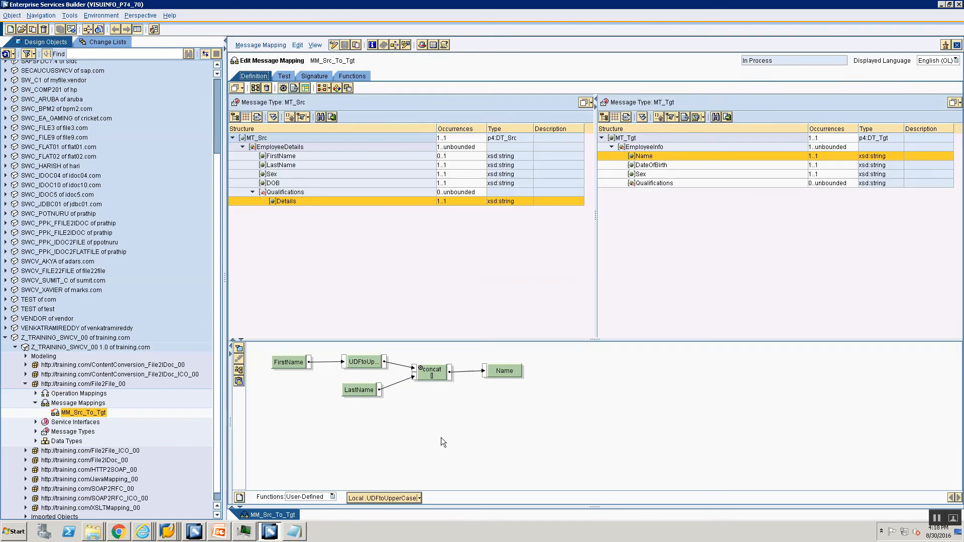
Step: Route LastName through a second UDFtoUpperCase block into concat, arrange and save
{"action": "left_click_drag", "start_coordinate": [363, 498], "coordinate": [427, 412]}
{"action": "mouse_move", "coordinate": [415, 377]}
{"action": "left_mouse_down"}
{"action": "mouse_move", "coordinate": [409, 412]}
{"action": "mouse_move", "coordinate": [415, 376]}
{"action": "left_mouse_up"}
{"action": "left_click", "coordinate": [239, 370]}
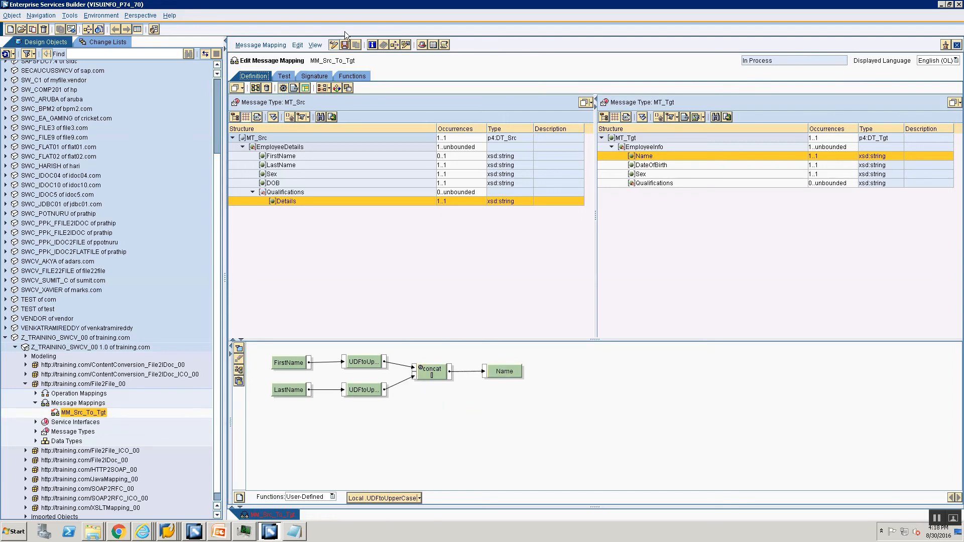
{"action": "left_click", "coordinate": [345, 44]}
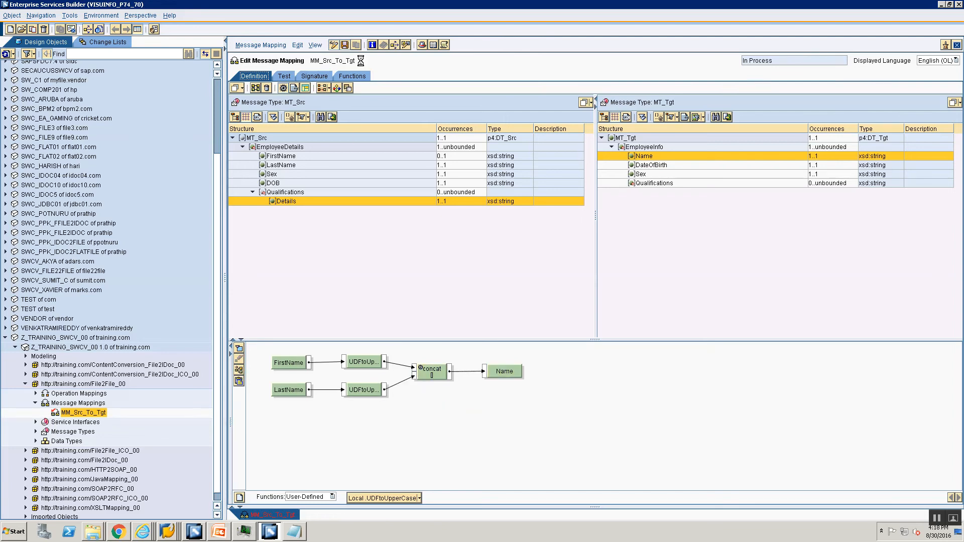
{"action": "left_click", "coordinate": [285, 79]}
Step: Run Test1 and check the expanded result shows JOHNDOE and JANEDOE
{"action": "left_click", "coordinate": [236, 394]}
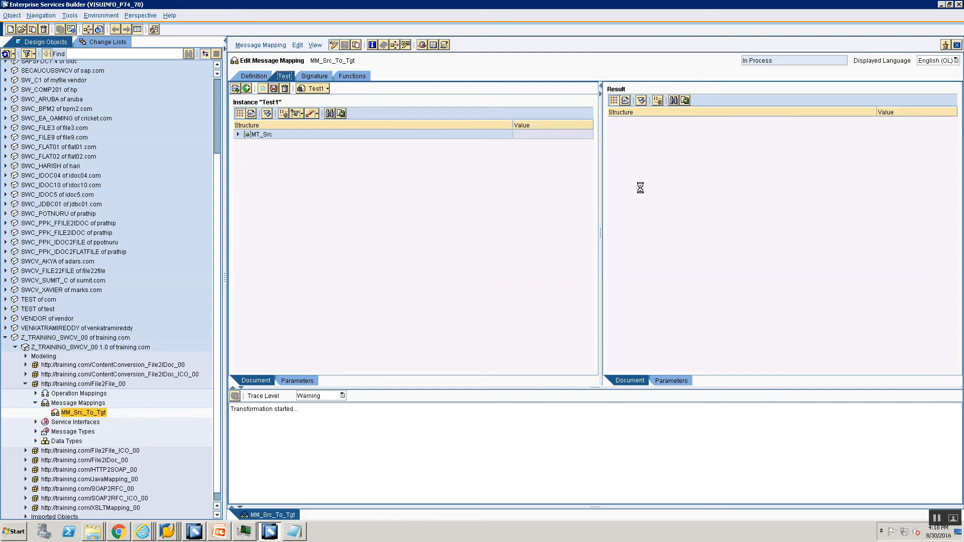
{"action": "left_click", "coordinate": [400, 298]}
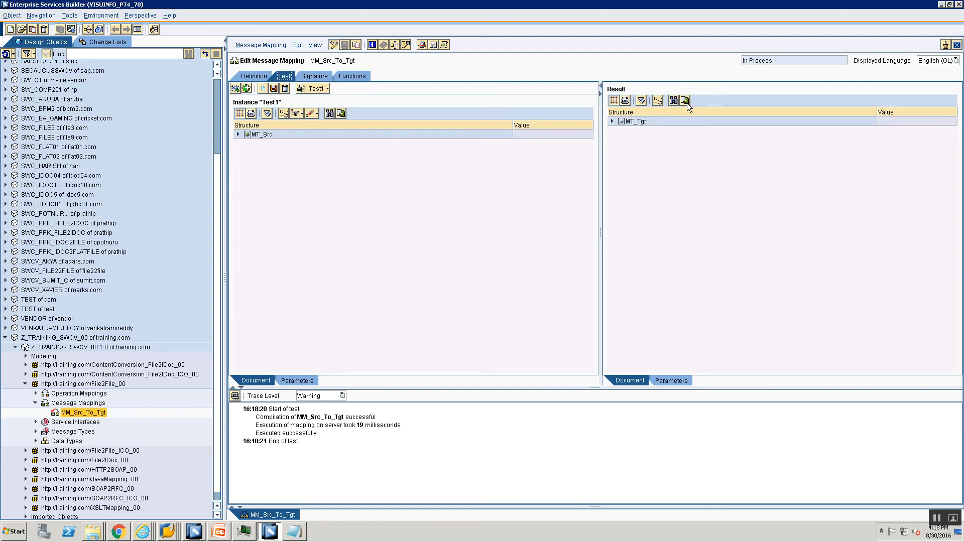
{"action": "left_click", "coordinate": [641, 100]}
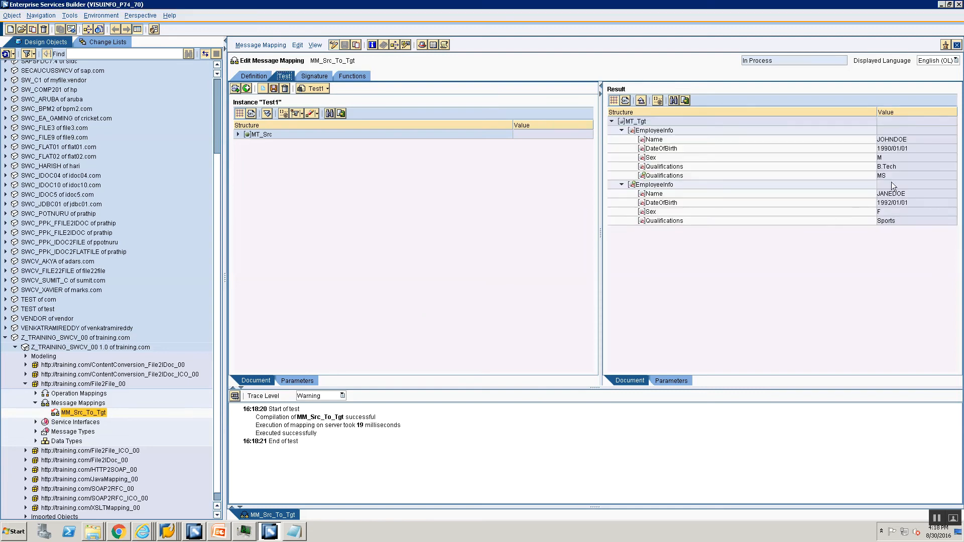
{"action": "left_click", "coordinate": [248, 77]}
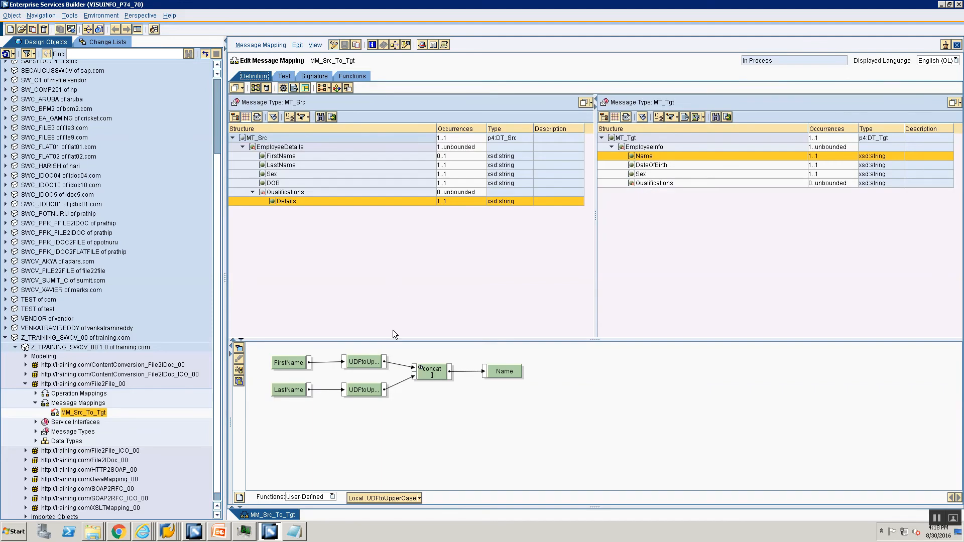
Step: Expand MT_Src, EmployeeDetails and both Qualifications nodes in the test input, leaving the B.Tech Details value unchanged
{"action": "left_click", "coordinate": [284, 77]}
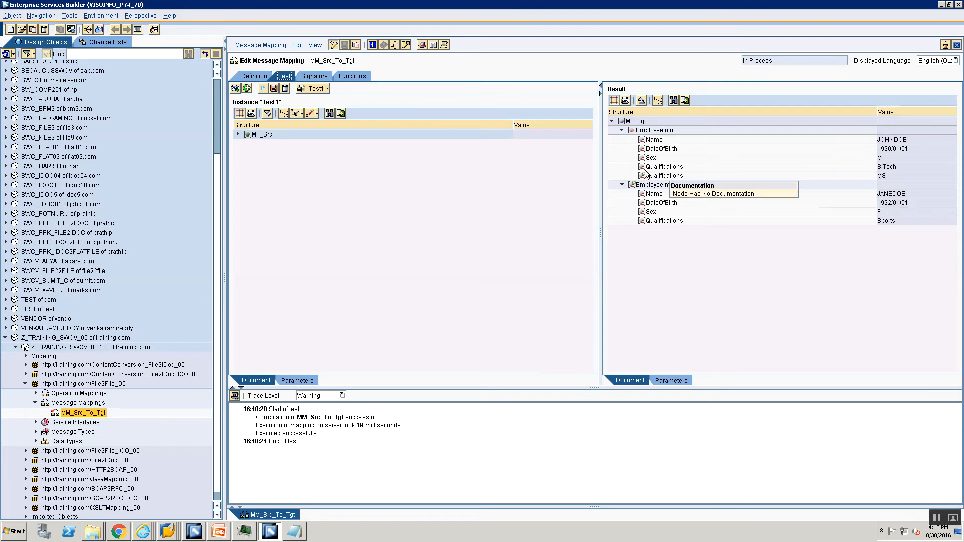
{"action": "left_click", "coordinate": [236, 134]}
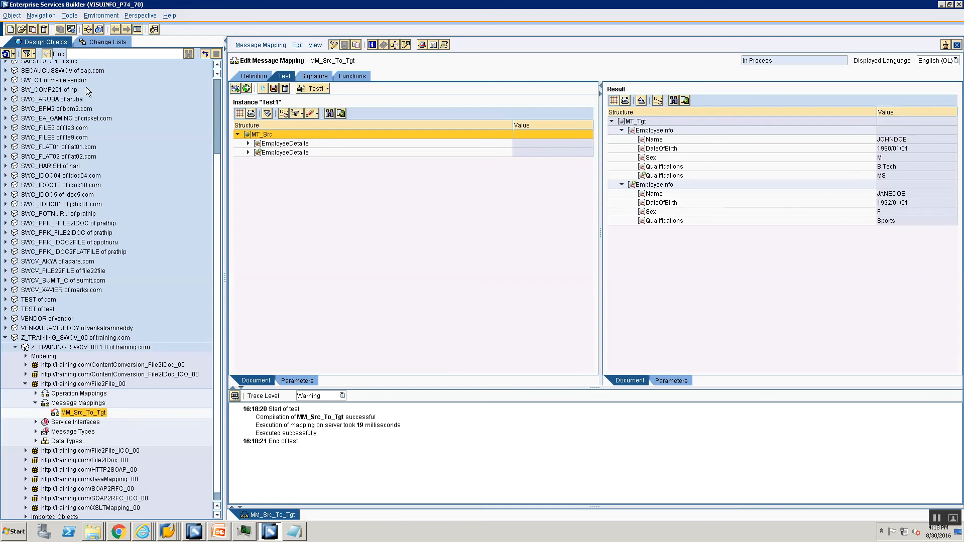
{"action": "left_click", "coordinate": [248, 143]}
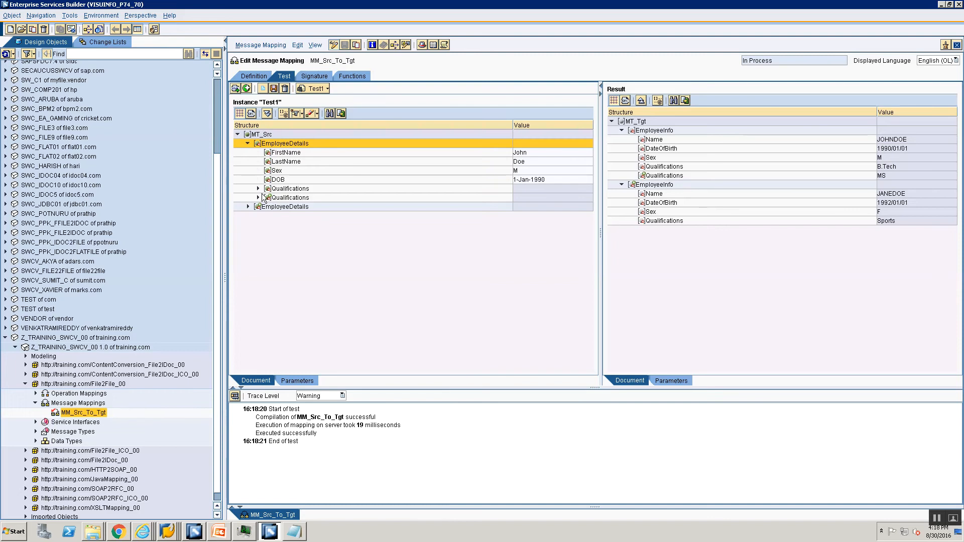
{"action": "left_click", "coordinate": [258, 189]}
{"action": "left_click", "coordinate": [258, 207]}
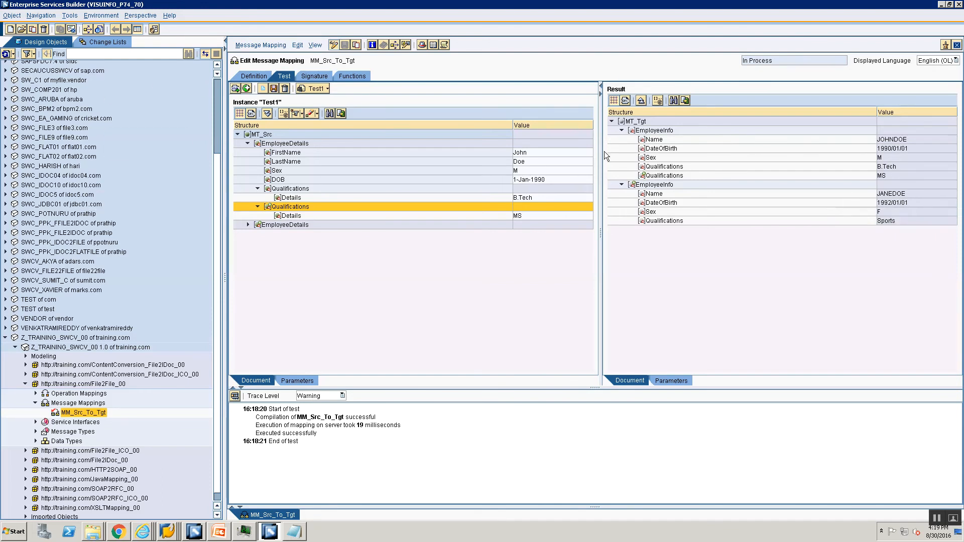
{"action": "left_click", "coordinate": [584, 197]}
{"action": "type", "text": ","}
{"action": "key", "text": "BackSpace"}
{"action": "key", "text": "BackSpace"}
{"action": "key", "text": "BackSpace"}
{"action": "key", "text": "BackSpace"}
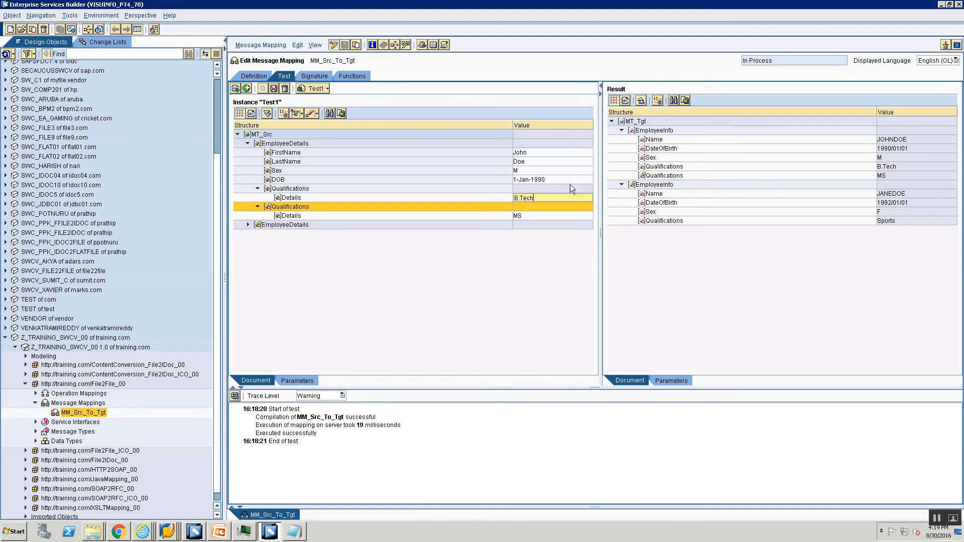
{"action": "left_click", "coordinate": [255, 77]}
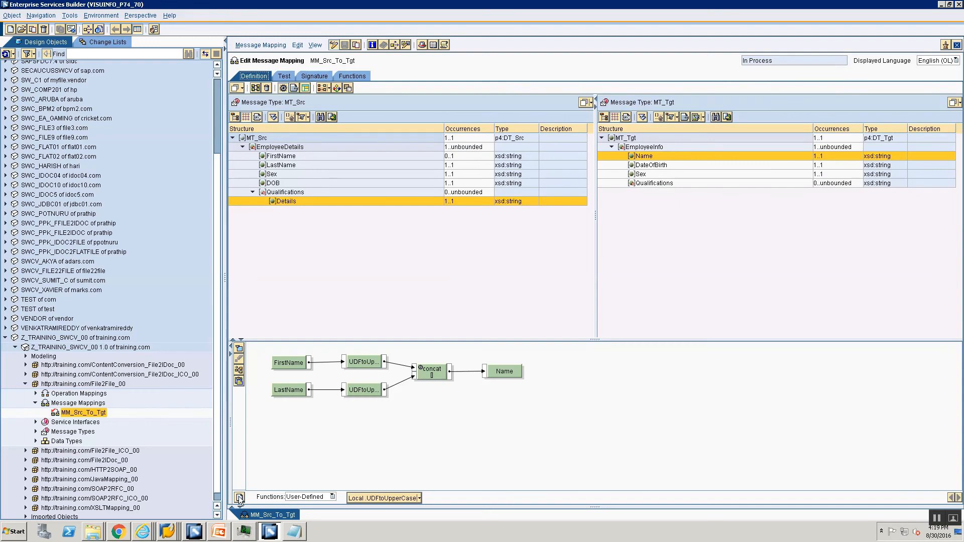
Step: Begin a new function named UDFtoConca, then cancel it
{"action": "left_click", "coordinate": [240, 498]}
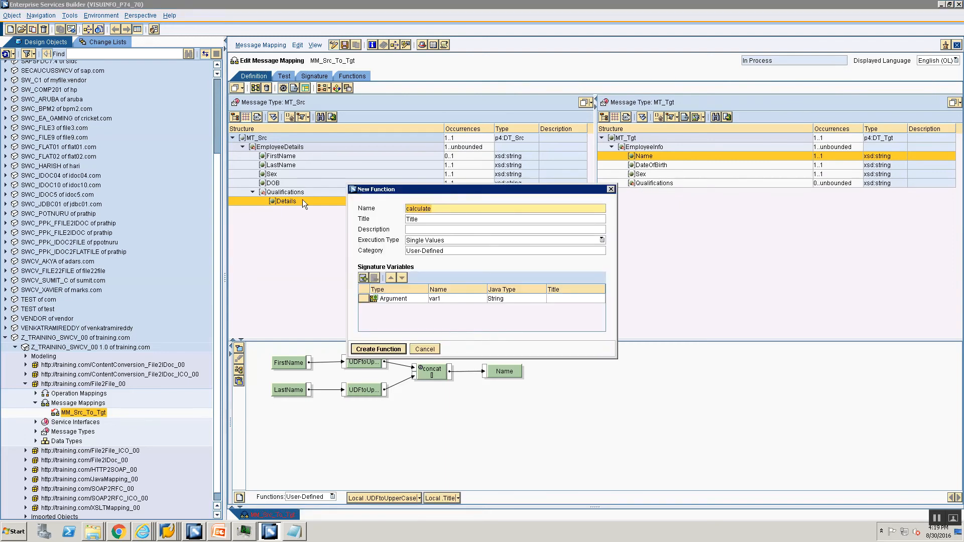
{"action": "type", "text": "UDFtoConca"}
{"action": "key", "text": "BackSpace"}
{"action": "key", "text": "BackSpace"}
{"action": "key", "text": "BackSpace"}
{"action": "key", "text": "BackSpace"}
{"action": "key", "text": "BackSpace"}
{"action": "key", "text": "BackSpace"}
{"action": "key", "text": "BackSpace"}
{"action": "key", "text": "BackSpace"}
{"action": "key", "text": "BackSpace"}
{"action": "key", "text": "BackSpace"}
{"action": "key", "text": "BackSpace"}
{"action": "left_click", "coordinate": [425, 350]}
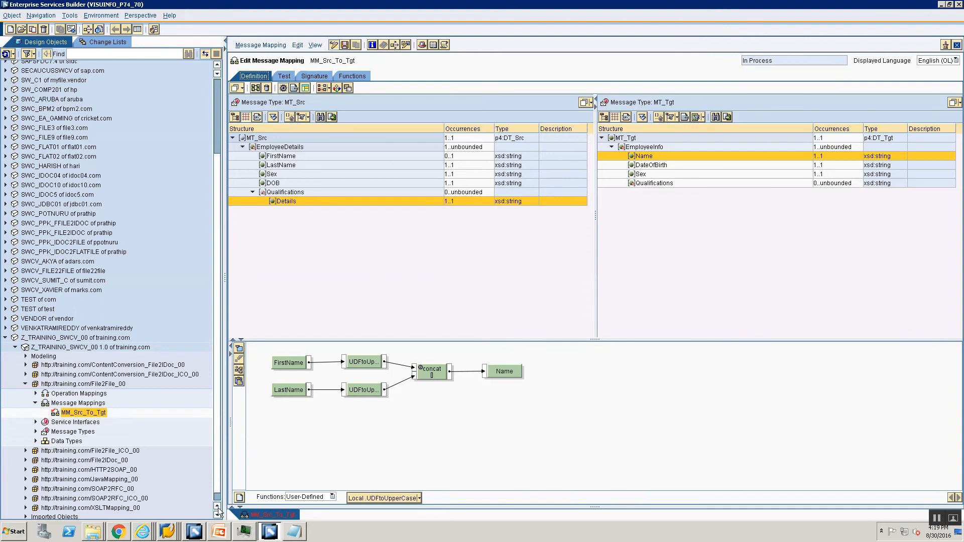
Step: Name a new function UDFQualification, with UDFQualification as title and description
{"action": "left_click", "coordinate": [241, 497]}
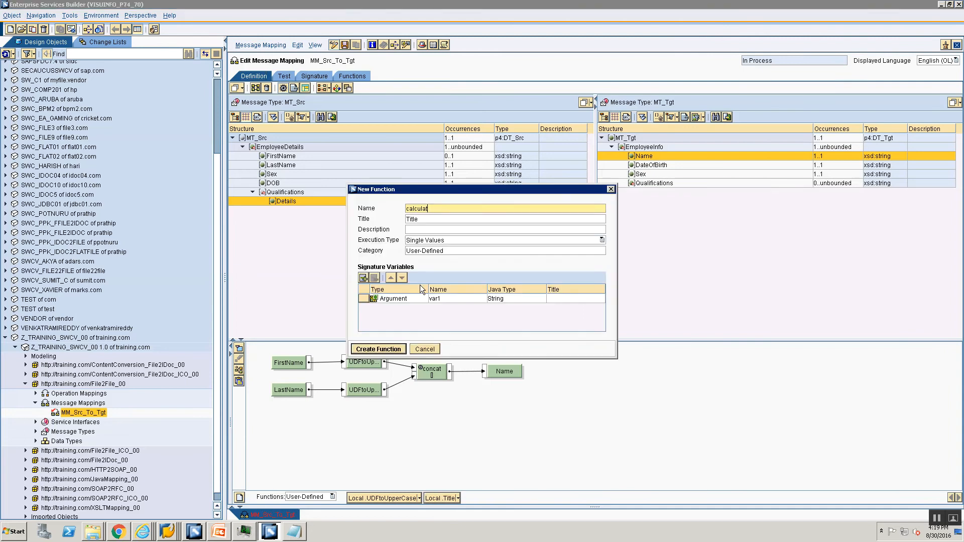
{"action": "key", "text": "BackSpace"}
{"action": "key", "text": "BackSpace"}
{"action": "key", "text": "BackSpace"}
{"action": "key", "text": "BackSpace"}
{"action": "key", "text": "BackSpace"}
{"action": "key", "text": "BackSpace"}
{"action": "key", "text": "BackSpace"}
{"action": "key", "text": "BackSpace"}
{"action": "type", "text": "UDFQualification"}
{"action": "left_click", "coordinate": [435, 220]}
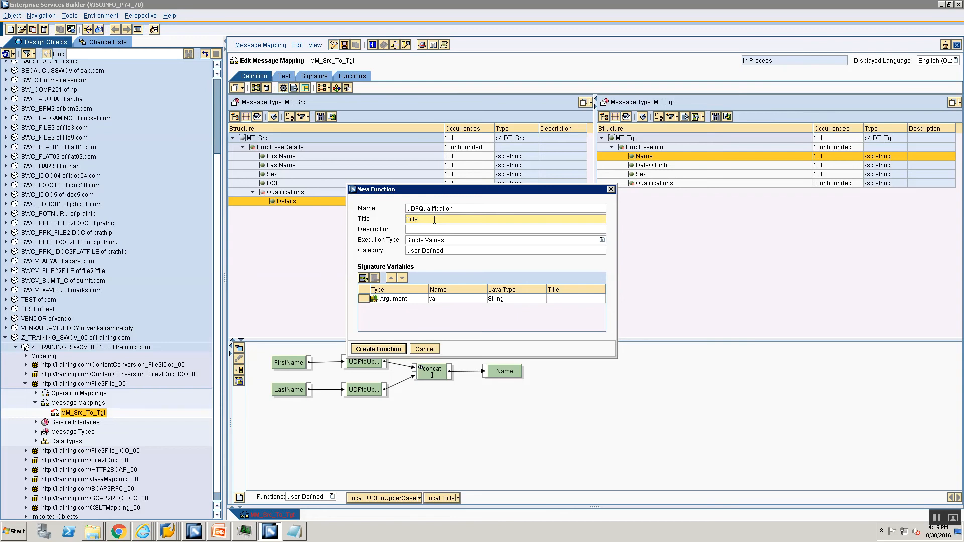
{"action": "key", "text": "BackSpace"}
{"action": "key", "text": "BackSpace"}
{"action": "key", "text": "BackSpace"}
{"action": "key", "text": "BackSpace"}
{"action": "key", "text": "BackSpace"}
{"action": "type", "text": "UDFQualification"}
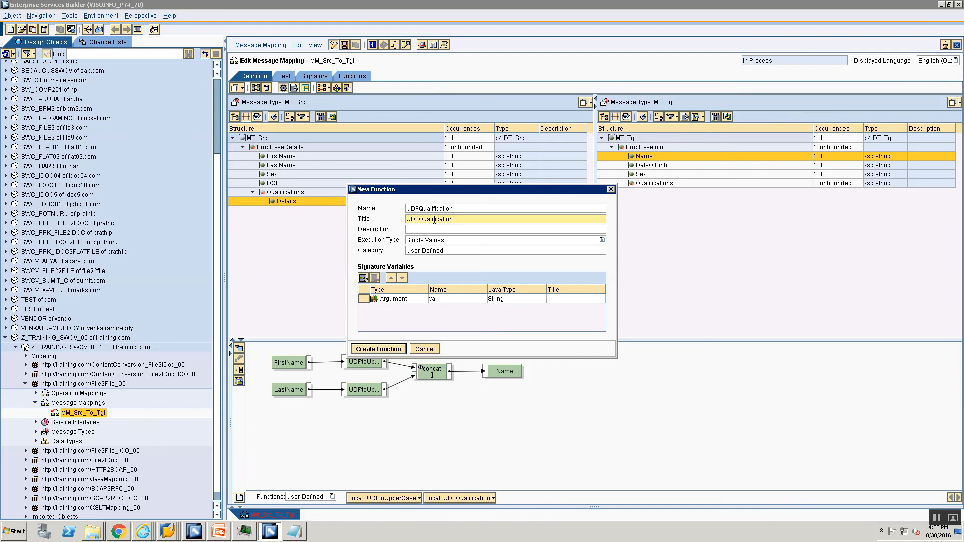
{"action": "left_click", "coordinate": [419, 230]}
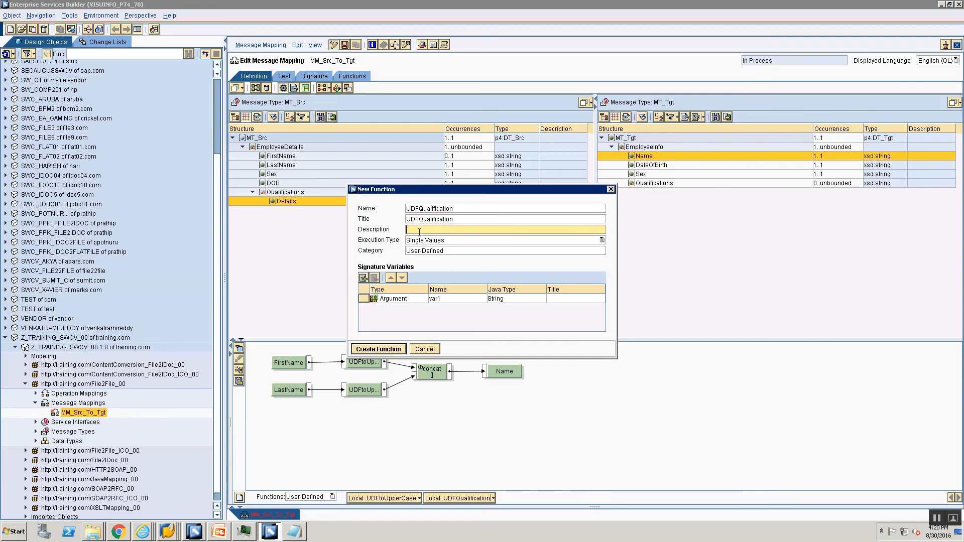
{"action": "type", "text": "UDFQualification"}
Step: Set execution type to All Values of a Context and the argument to String inputQualification
{"action": "left_click", "coordinate": [440, 244]}
{"action": "left_click", "coordinate": [439, 245]}
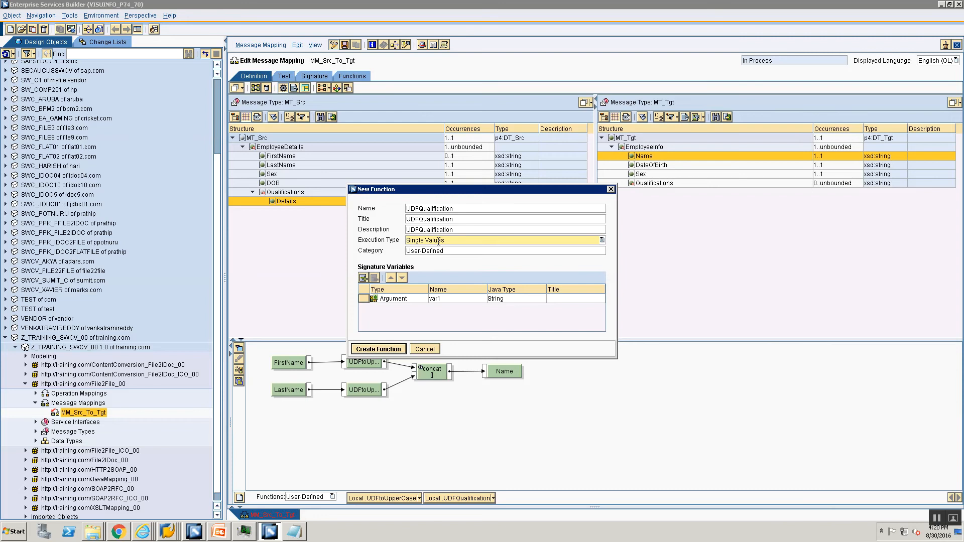
{"action": "left_click", "coordinate": [439, 242]}
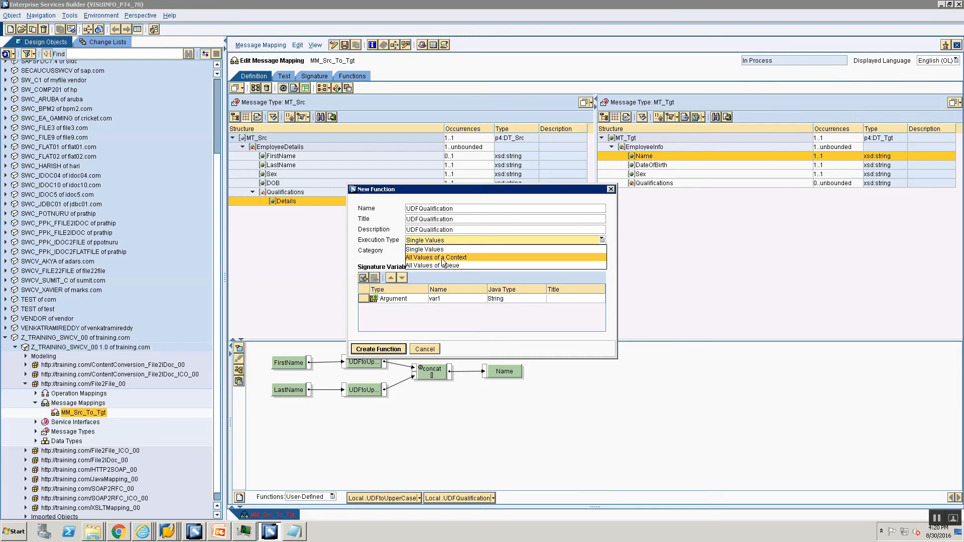
{"action": "left_click", "coordinate": [442, 258]}
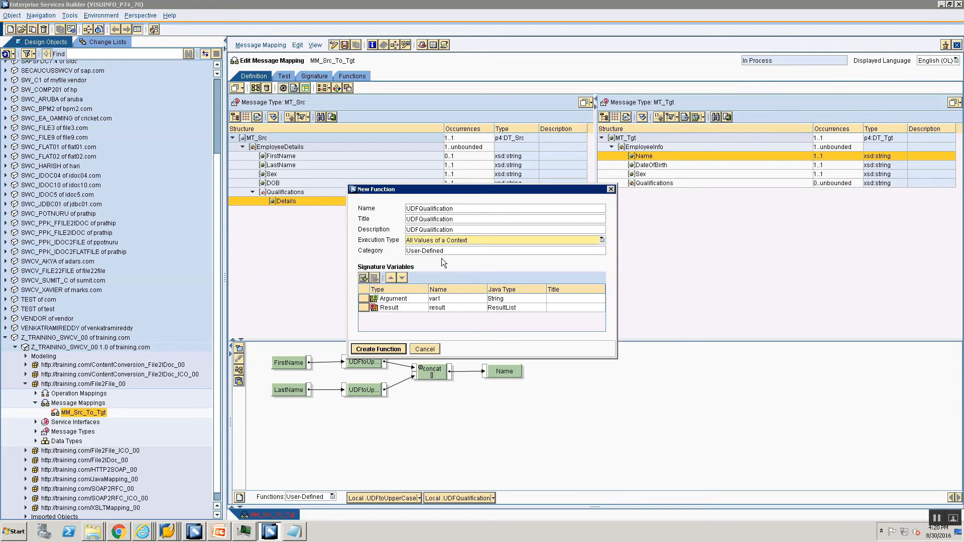
{"action": "left_click", "coordinate": [467, 299]}
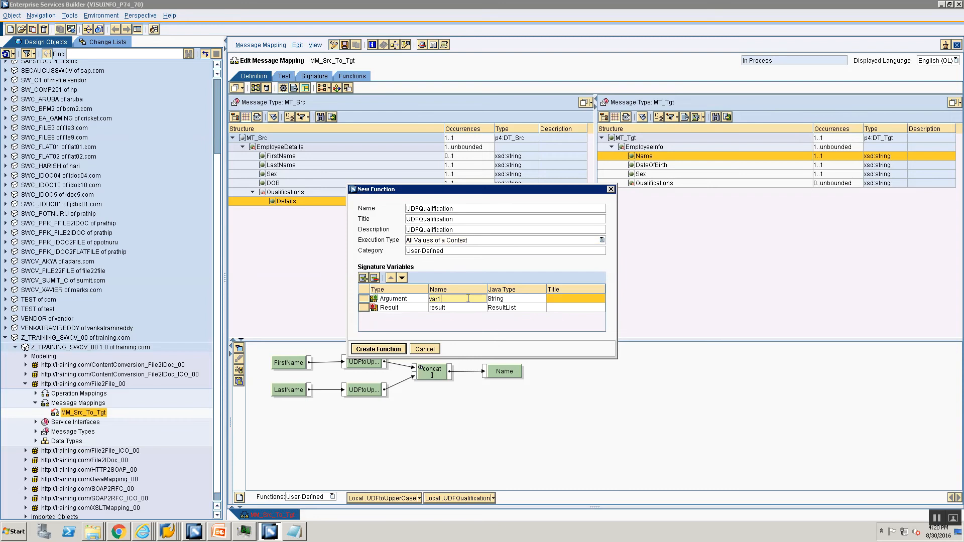
{"action": "key", "text": "BackSpace"}
{"action": "key", "text": "BackSpace"}
{"action": "key", "text": "BackSpace"}
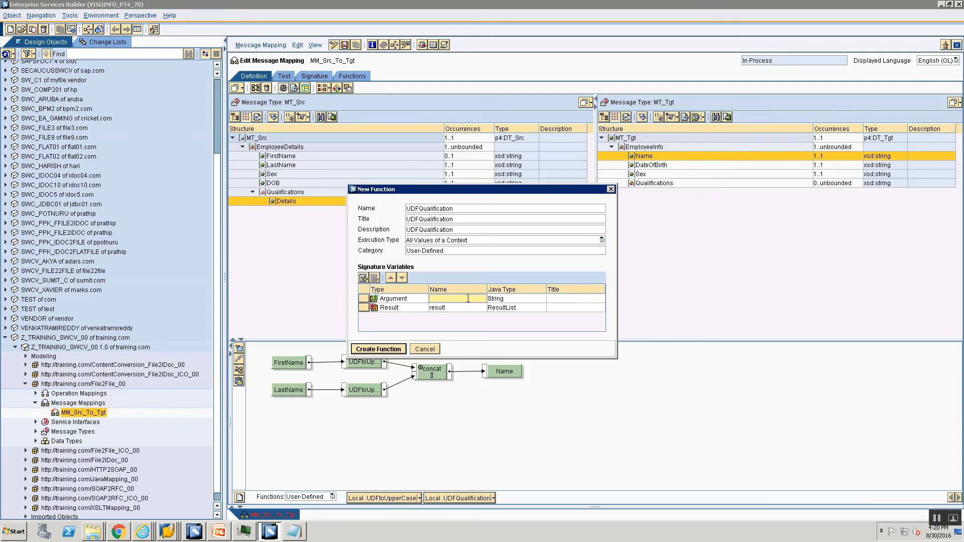
{"action": "type", "text": "input"}
{"action": "type", "text": "Qualification"}
{"action": "left_click", "coordinate": [520, 298]}
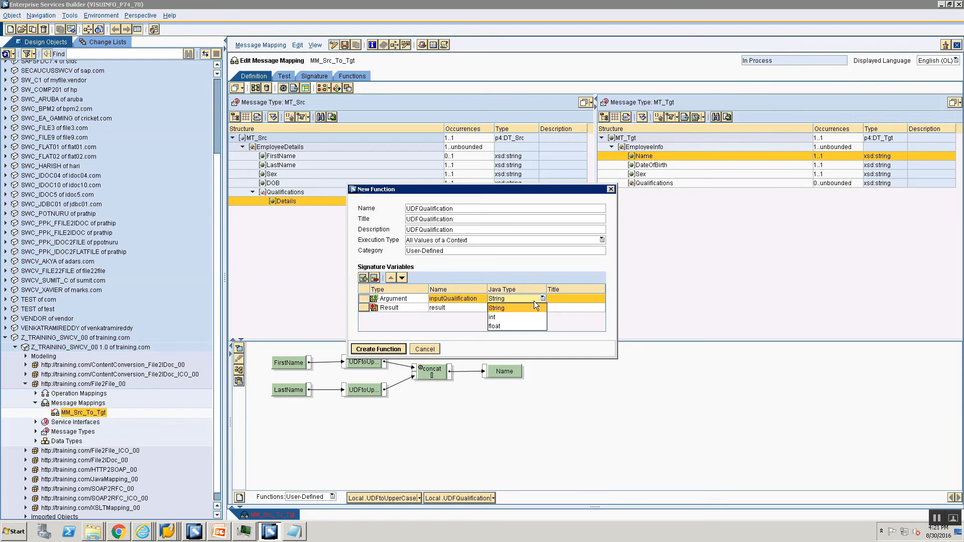
{"action": "left_click", "coordinate": [534, 300]}
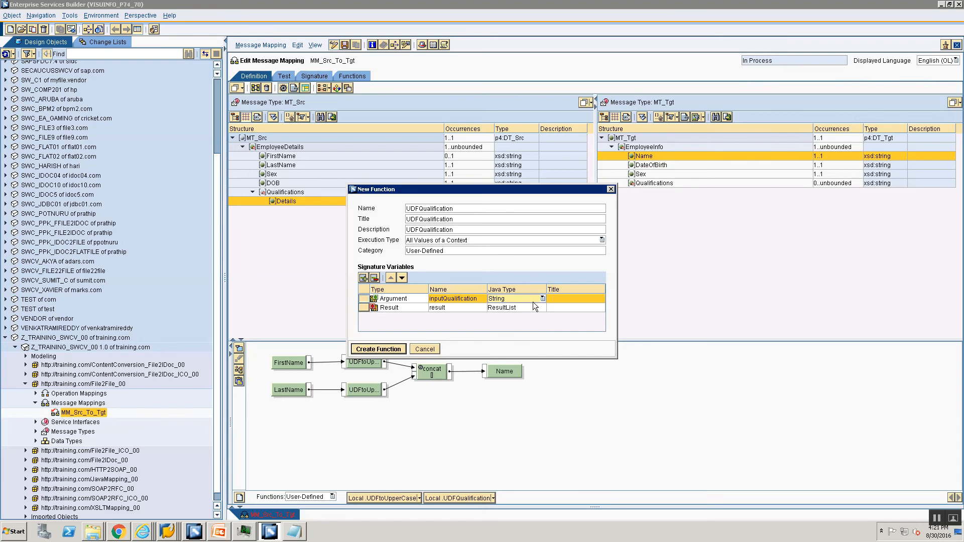
{"action": "left_click", "coordinate": [431, 241]}
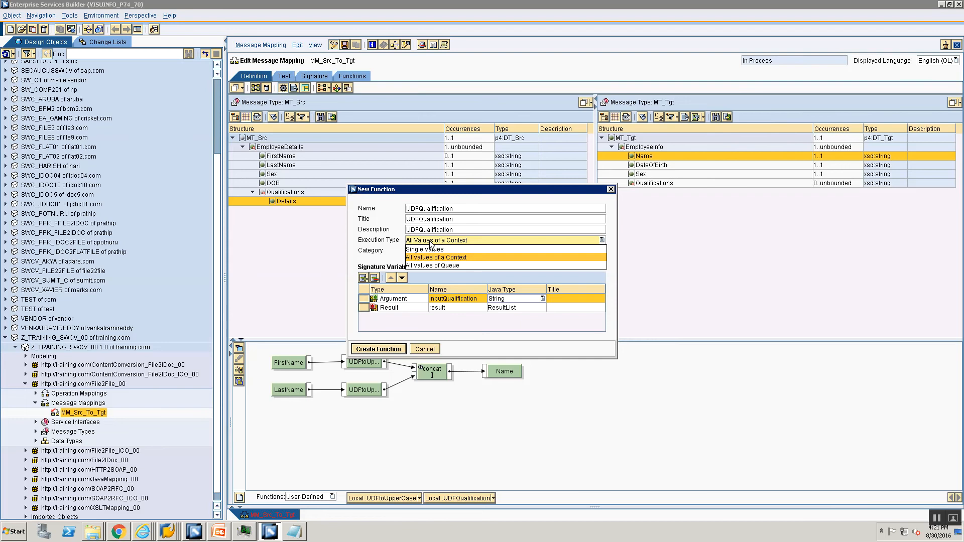
{"action": "left_click", "coordinate": [430, 243]}
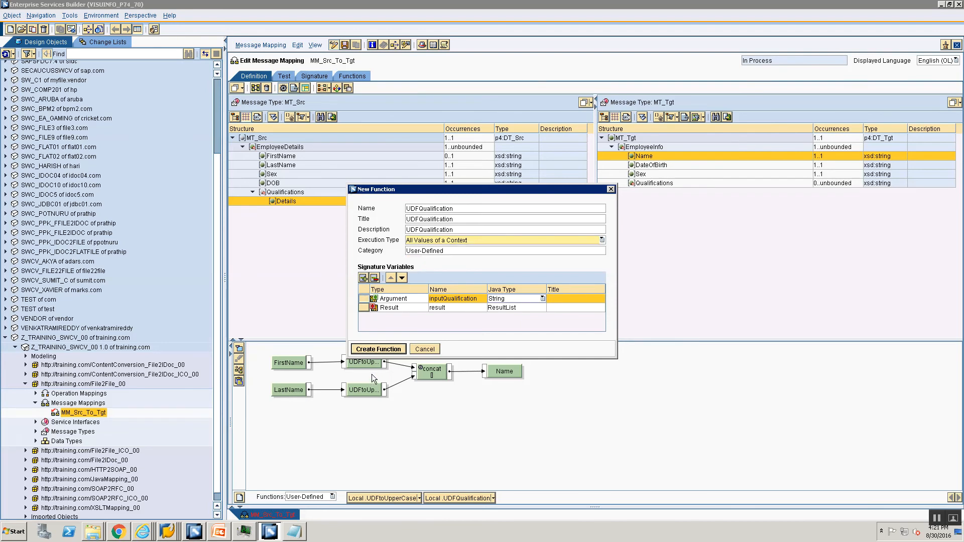
Step: Create UDFQualification and write a for-loop over inputQualification with an outputQualification string declaration
{"action": "left_click", "coordinate": [378, 349]}
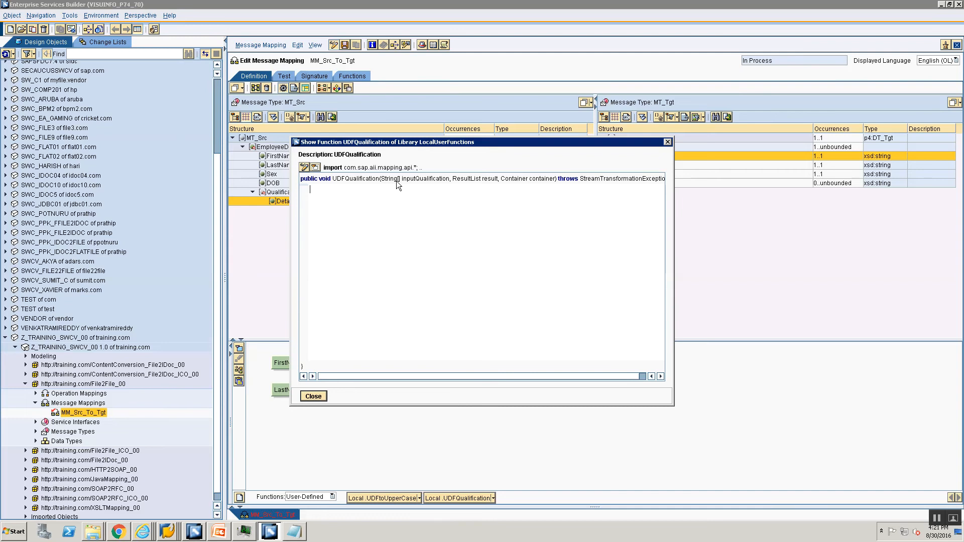
{"action": "type", "text": "for(in"}
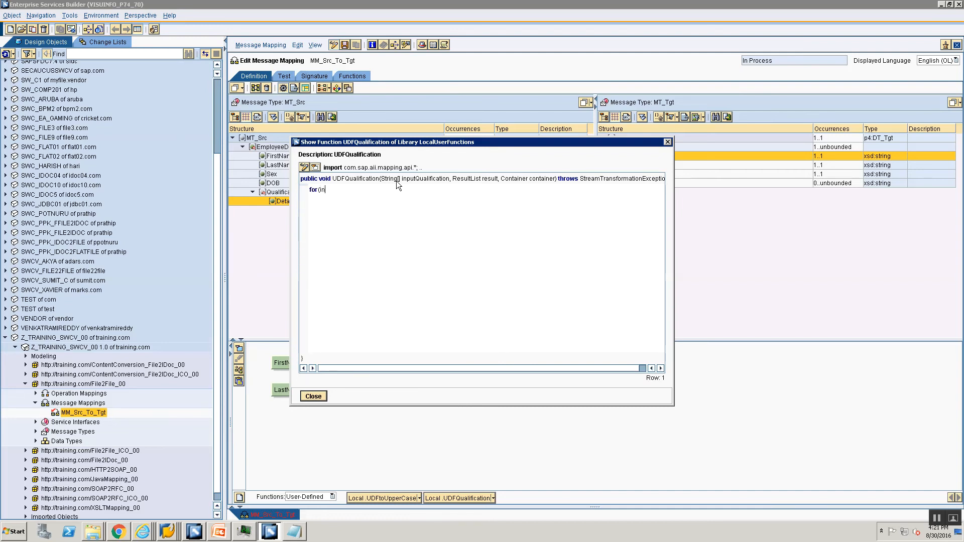
{"action": "type", "text": "t i=0;i<inputQualkificati"}
{"action": "key", "text": "BackSpace"}
{"action": "key", "text": "BackSpace"}
{"action": "key", "text": "BackSpace"}
{"action": "key", "text": "BackSpace"}
{"action": "key", "text": "BackSpace"}
{"action": "key", "text": "BackSpace"}
{"action": "key", "text": "BackSpace"}
{"action": "key", "text": "BackSpace"}
{"action": "type", "text": "ification.length"}
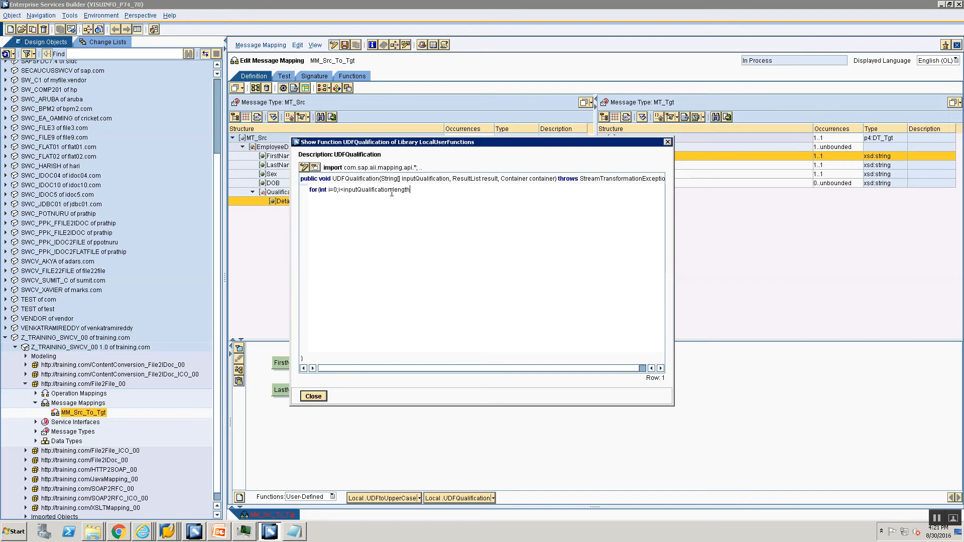
{"action": "type", "text": ";i++){"}
{"action": "key", "text": "Return"}
{"action": "type", "text": "String"}
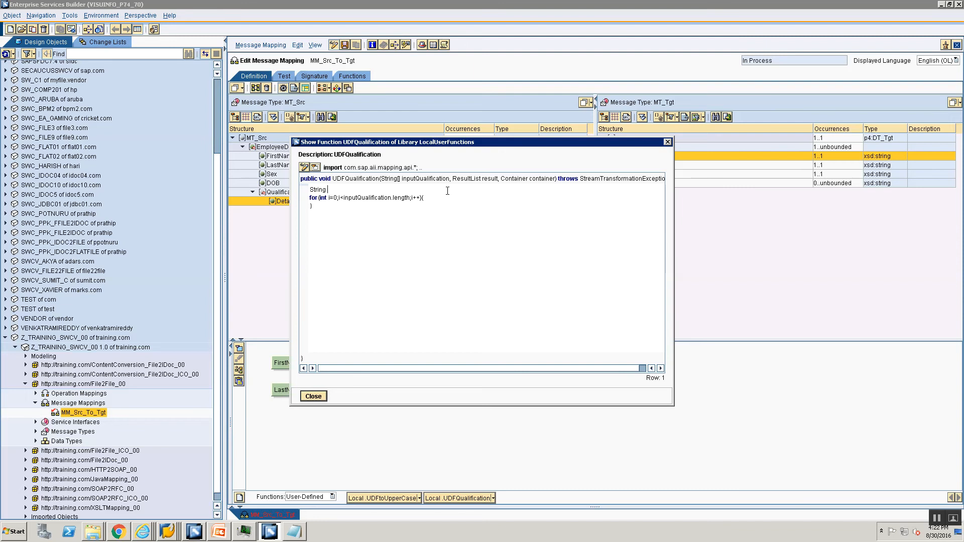
{"action": "type", "text": " outpoutQualification =\"\";"}
{"action": "key", "text": "Return"}
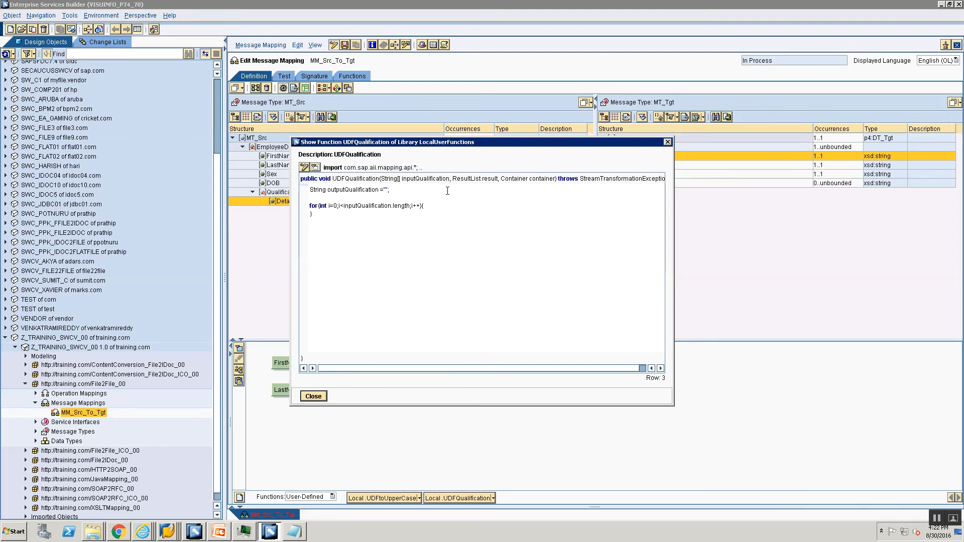
{"action": "key", "text": "Delete"}
{"action": "key", "text": "Down"}
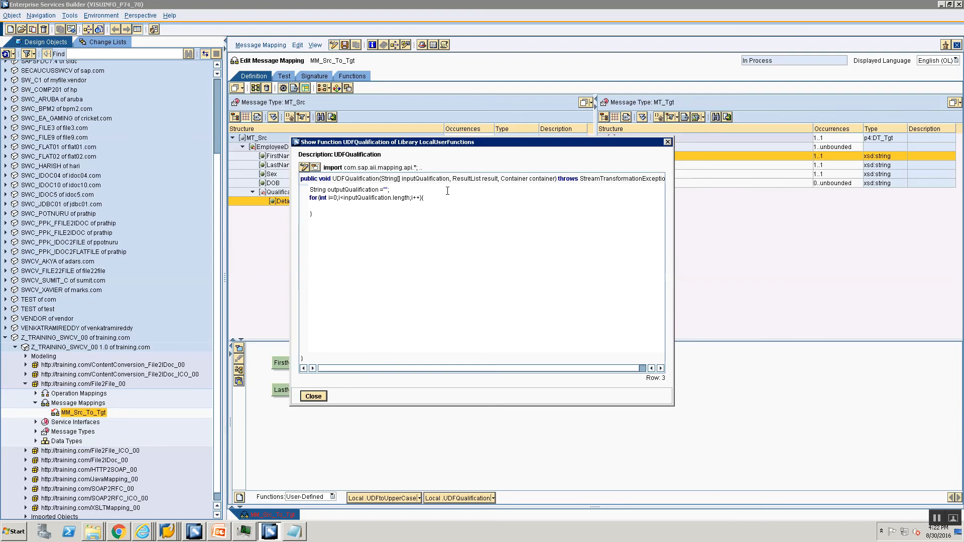
Step: Append ',' plus each inputQualification value to outputQualification, add result.addValue, and close the editor
{"action": "type", "text": "outputQualification ="}
{"action": "double_click", "coordinate": [366, 206]}
{"action": "key", "text": "ctrl+c"}
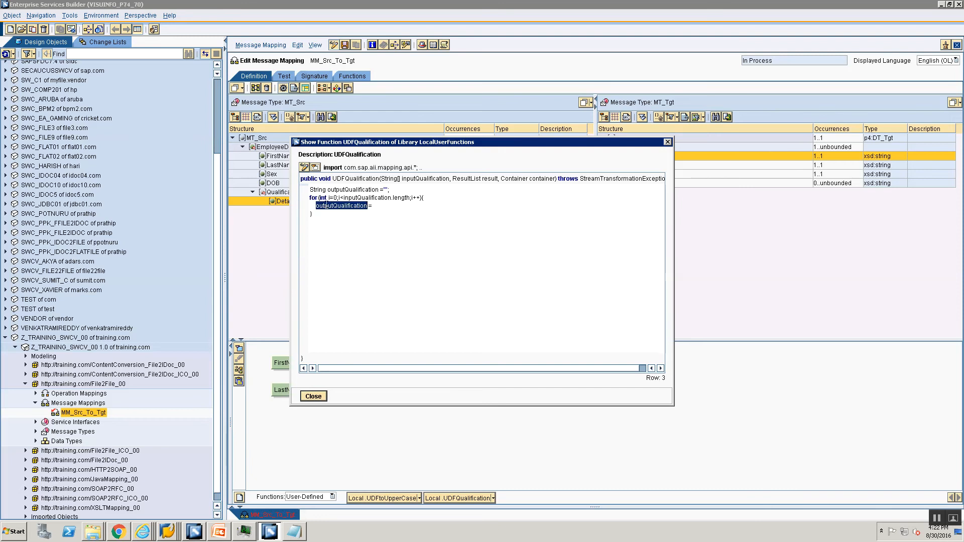
{"action": "left_click", "coordinate": [386, 208]}
{"action": "key", "text": "ctrl+v"}
{"action": "type", "text": "+"}
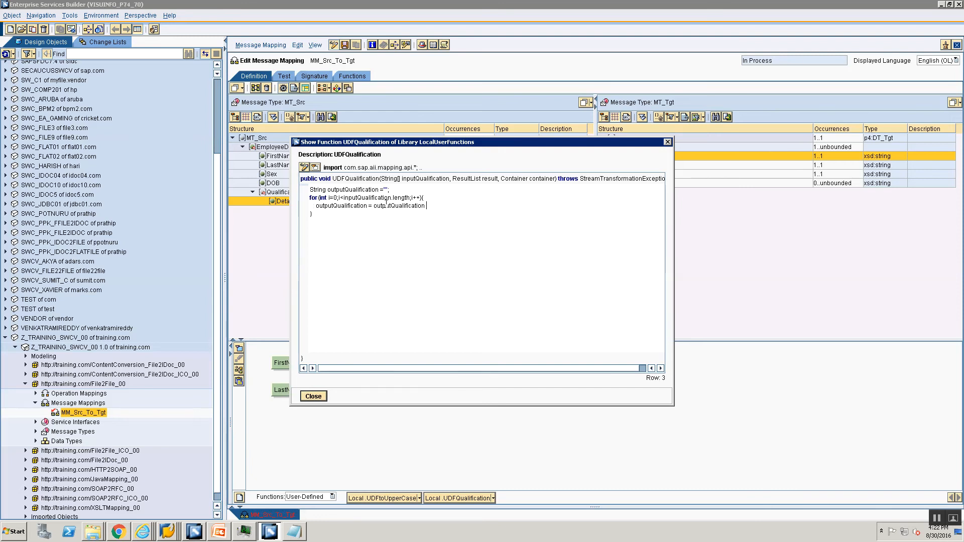
{"action": "type", "text": "\",\"+"}
{"action": "double_click", "coordinate": [382, 198]}
{"action": "key", "text": "ctrl+c"}
{"action": "left_click", "coordinate": [452, 207]}
{"action": "key", "text": "ctrl+v"}
{"action": "type", "text": "[i]; } "}
{"action": "type", "text": "result.add"}
{"action": "type", "text": "Valu"}
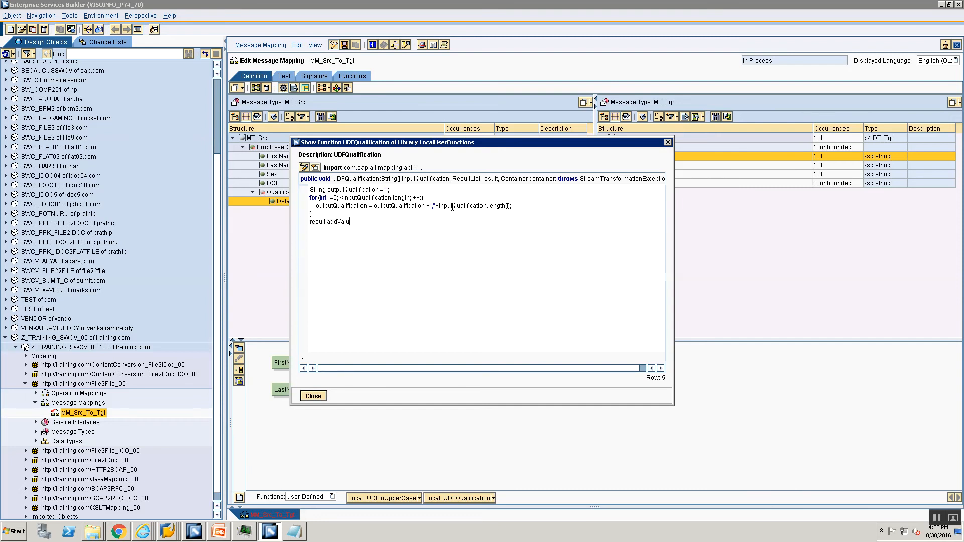
{"action": "type", "text": "e();"}
{"action": "left_click", "coordinate": [355, 221]}
{"action": "double_click", "coordinate": [346, 207]}
{"action": "left_click", "coordinate": [354, 222]}
{"action": "left_click", "coordinate": [317, 398]}
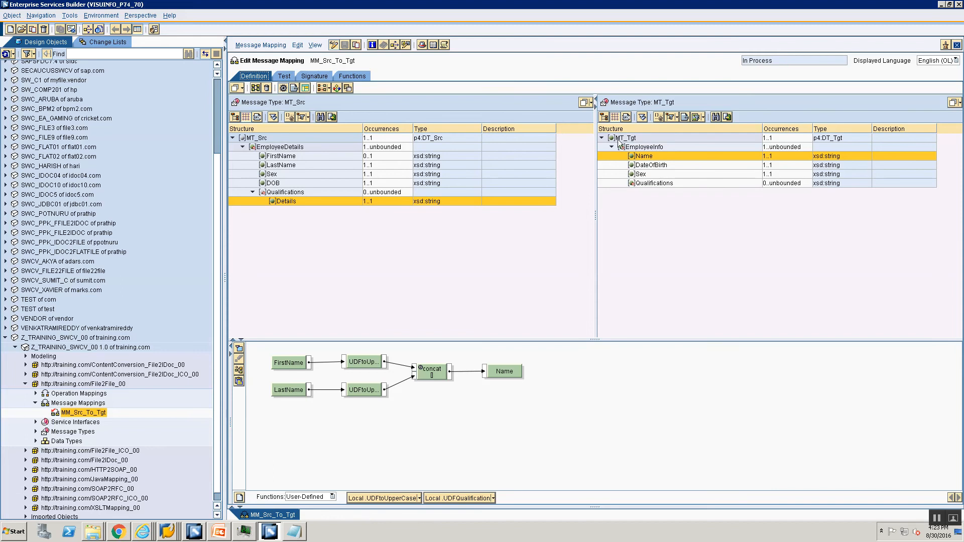
Step: Wire Details through UDFQualification into the Qualifications target and arrange the blocks
{"action": "left_click", "coordinate": [658, 182]}
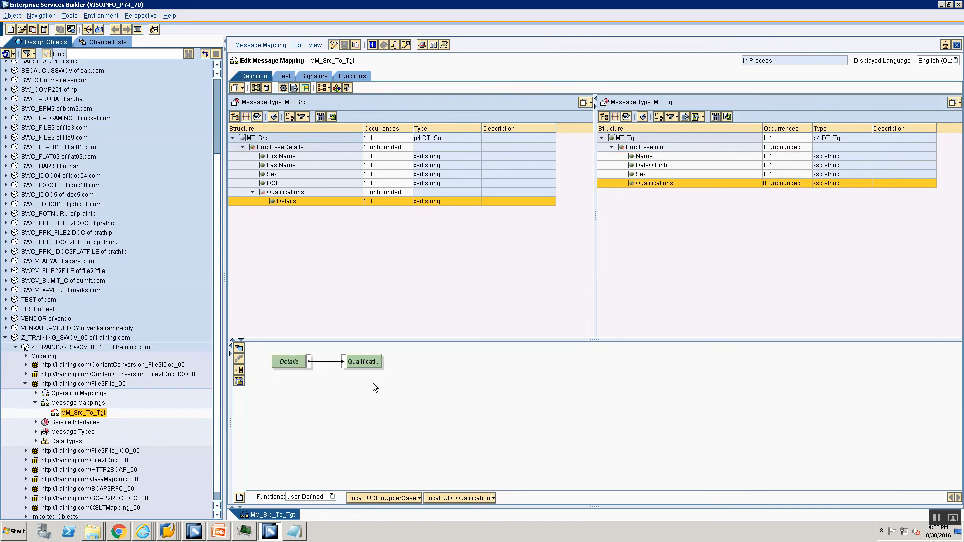
{"action": "left_click", "coordinate": [346, 361]}
{"action": "left_click_drag", "start_coordinate": [345, 363], "coordinate": [316, 366]}
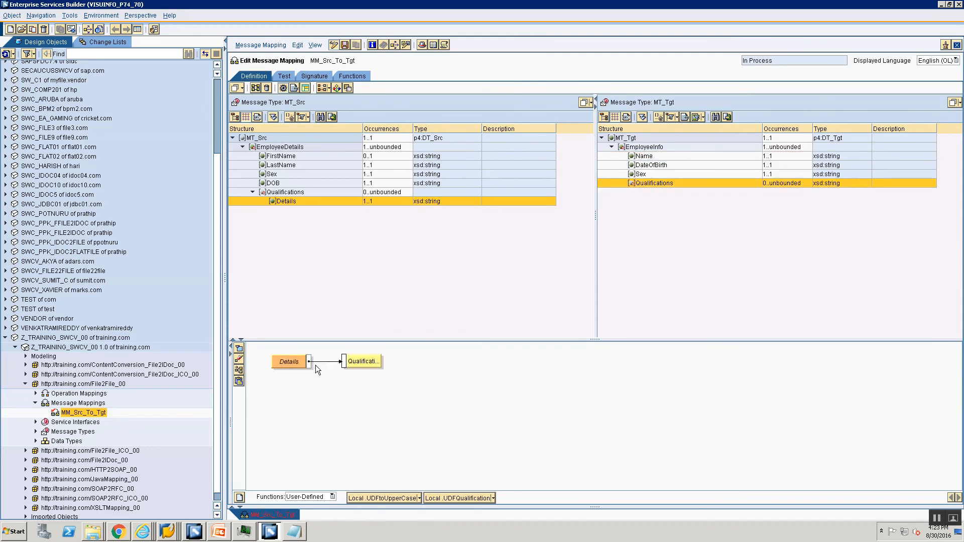
{"action": "left_click_drag", "start_coordinate": [436, 499], "coordinate": [347, 421]}
{"action": "left_click_drag", "start_coordinate": [309, 362], "coordinate": [344, 363]}
{"action": "left_click", "coordinate": [243, 375]}
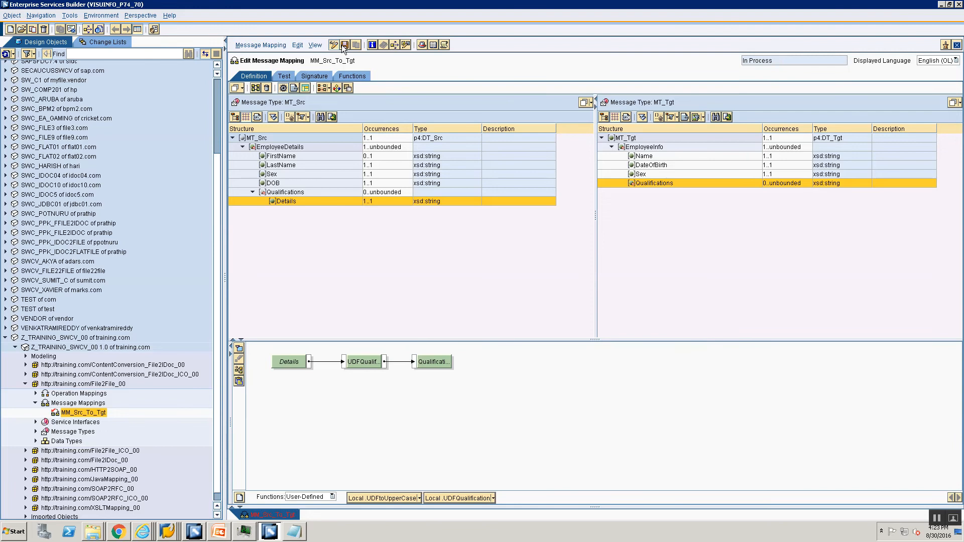
Step: Run the mapping test, dismiss the line-3 syntax error report, and return to the definition
{"action": "left_click", "coordinate": [284, 76]}
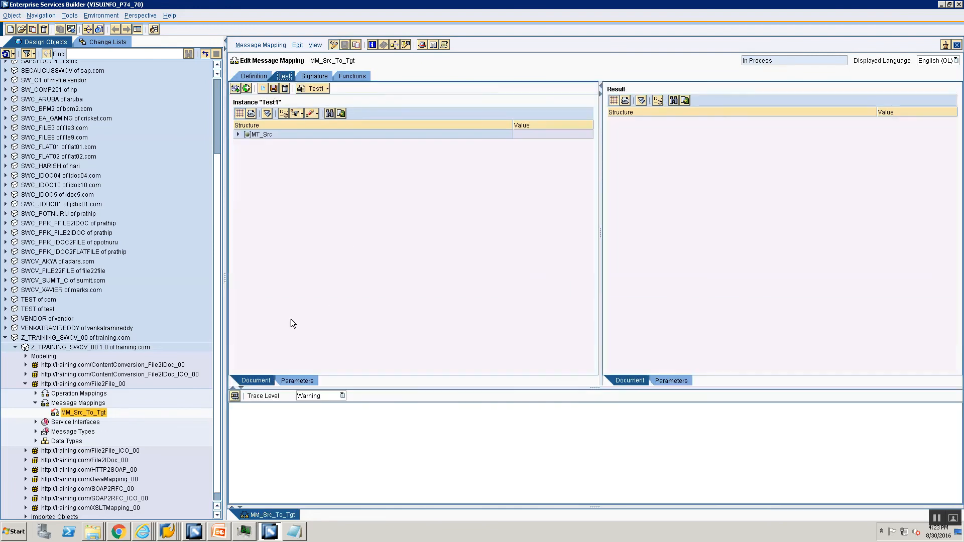
{"action": "left_click", "coordinate": [234, 396]}
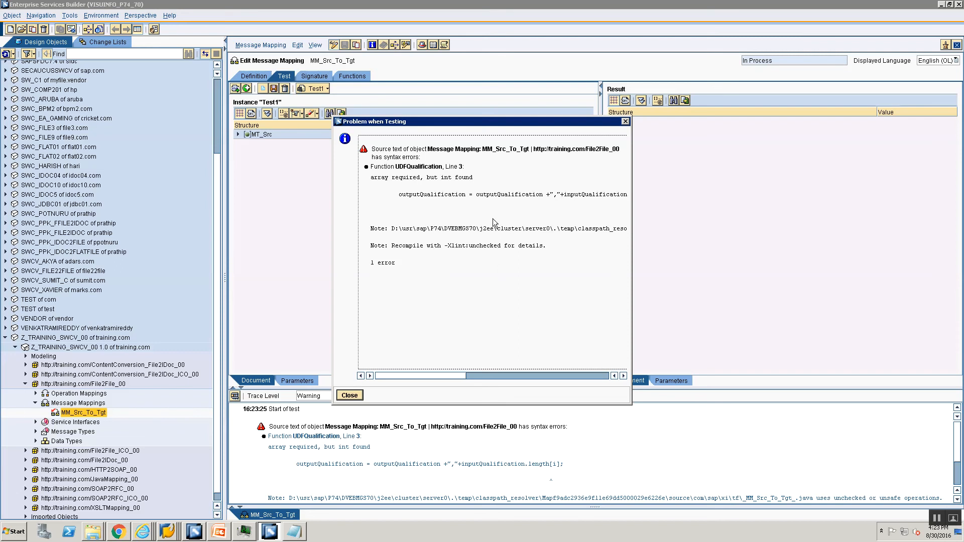
{"action": "left_click", "coordinate": [472, 376]}
{"action": "left_click", "coordinate": [441, 375]}
{"action": "left_click", "coordinate": [350, 396]}
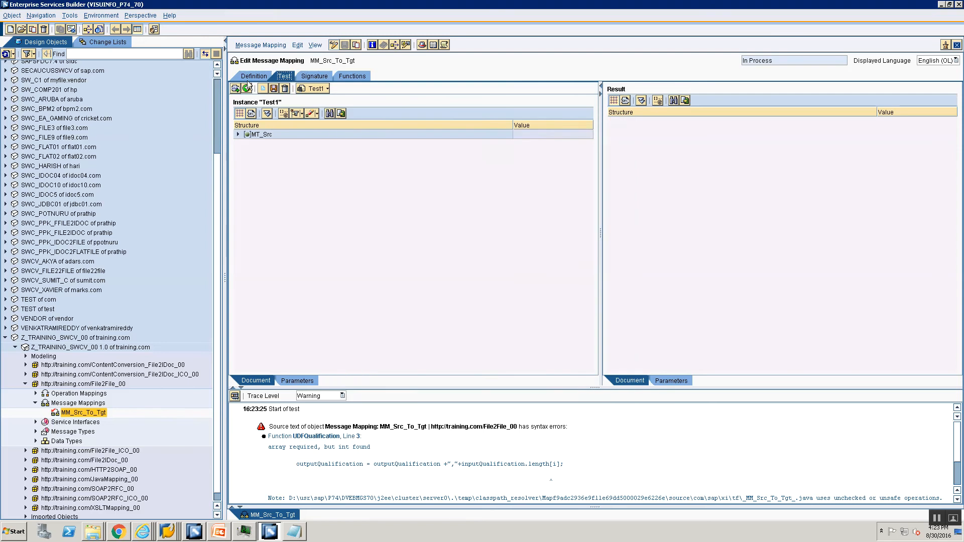
{"action": "left_click", "coordinate": [254, 76]}
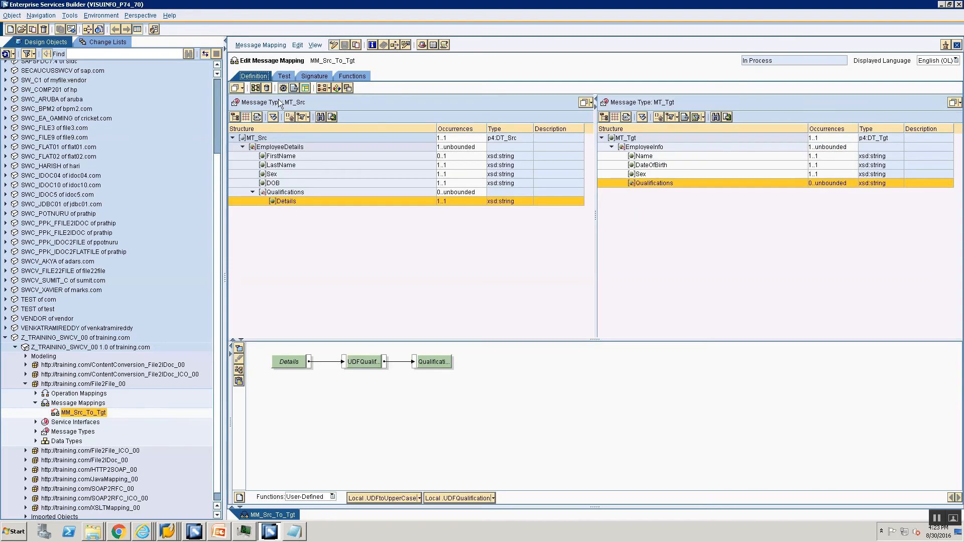
Step: Remove the erroneous .length from inputQualification on line 3 of UDFQualification and recheck the code
{"action": "left_click", "coordinate": [494, 498]}
{"action": "left_click", "coordinate": [477, 498]}
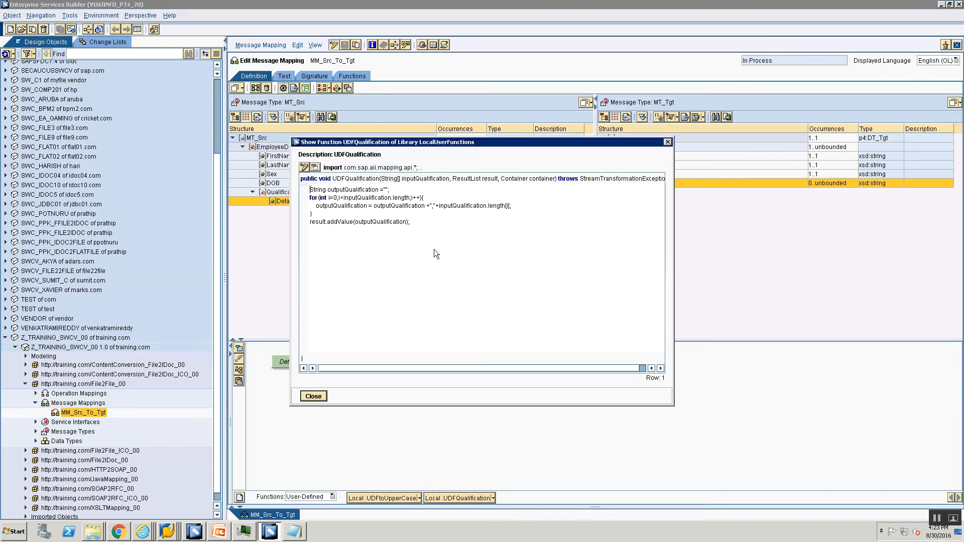
{"action": "left_click", "coordinate": [488, 204]}
{"action": "key", "text": "Delete"}
{"action": "key", "text": "Delete"}
{"action": "key", "text": "Delete"}
{"action": "key", "text": "Delete"}
{"action": "key", "text": "Delete"}
{"action": "key", "text": "Delete"}
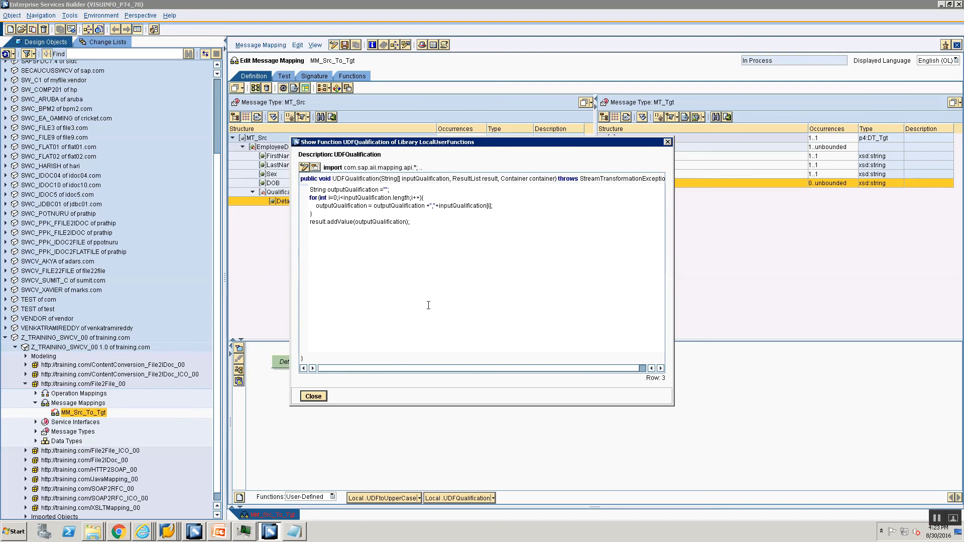
{"action": "left_click", "coordinate": [322, 398]}
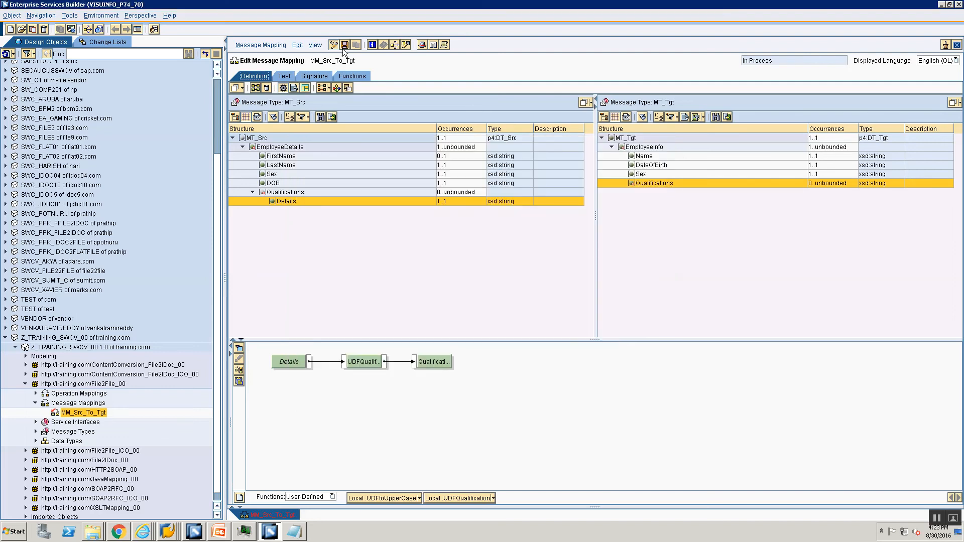
{"action": "left_click", "coordinate": [494, 498]}
{"action": "left_click", "coordinate": [470, 500]}
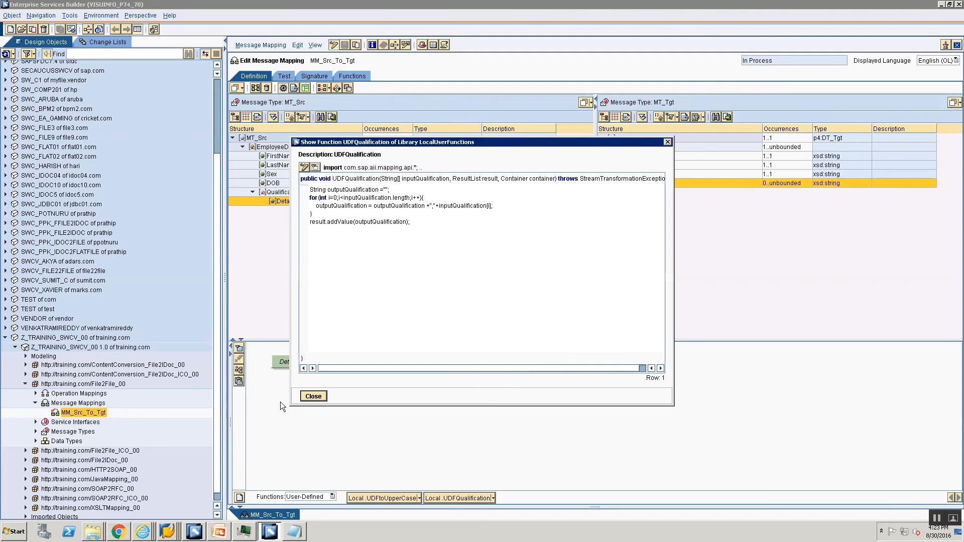
{"action": "left_click", "coordinate": [311, 397]}
Step: Rerun the test and expand the results showing Qualifications ',B.Tech,MS' and ',Sports'
{"action": "left_click", "coordinate": [285, 76]}
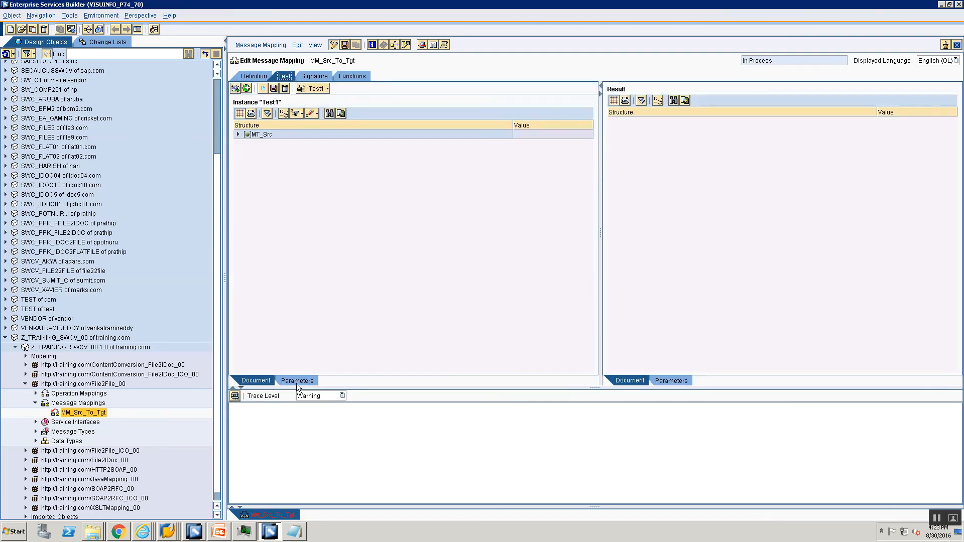
{"action": "left_click", "coordinate": [236, 397]}
{"action": "left_click", "coordinate": [393, 299]}
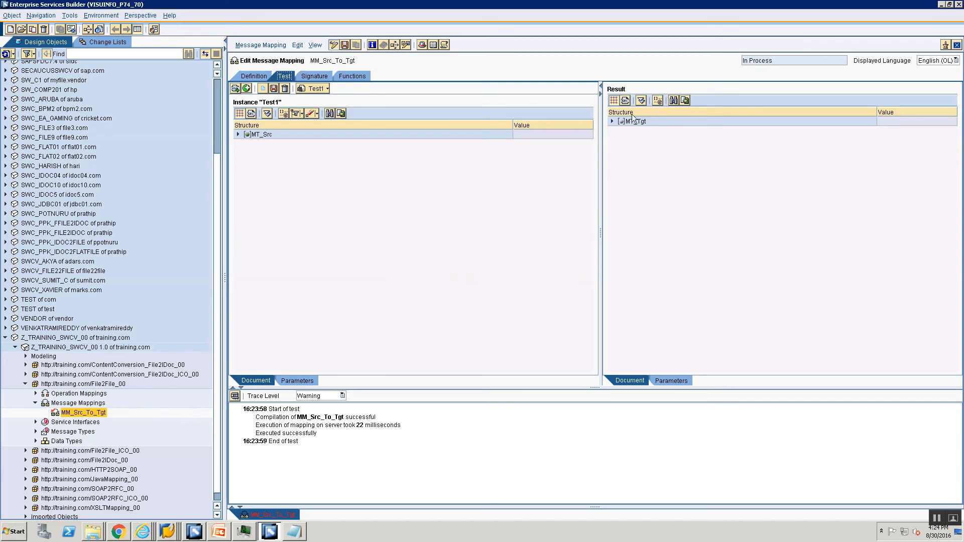
{"action": "left_click", "coordinate": [613, 122]}
{"action": "left_click", "coordinate": [622, 131]}
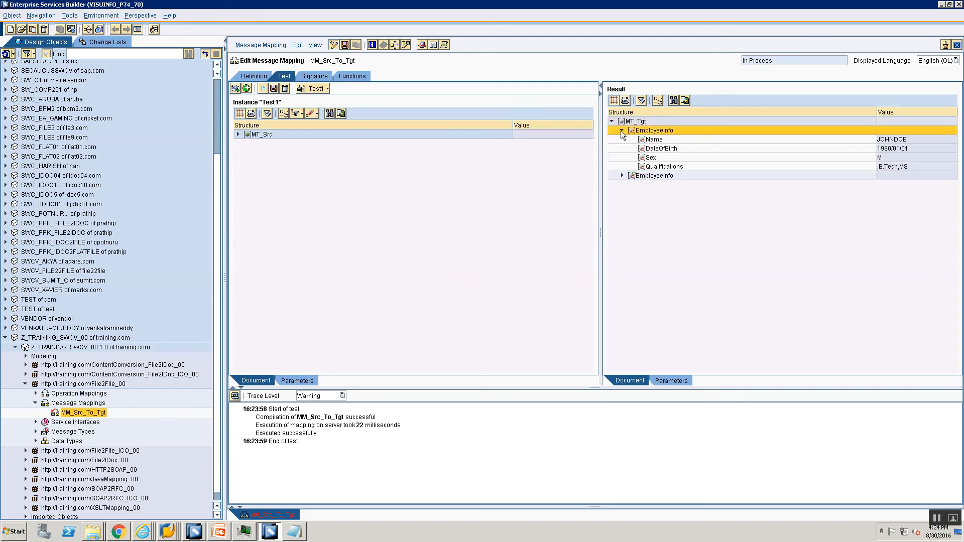
{"action": "left_click", "coordinate": [622, 176]}
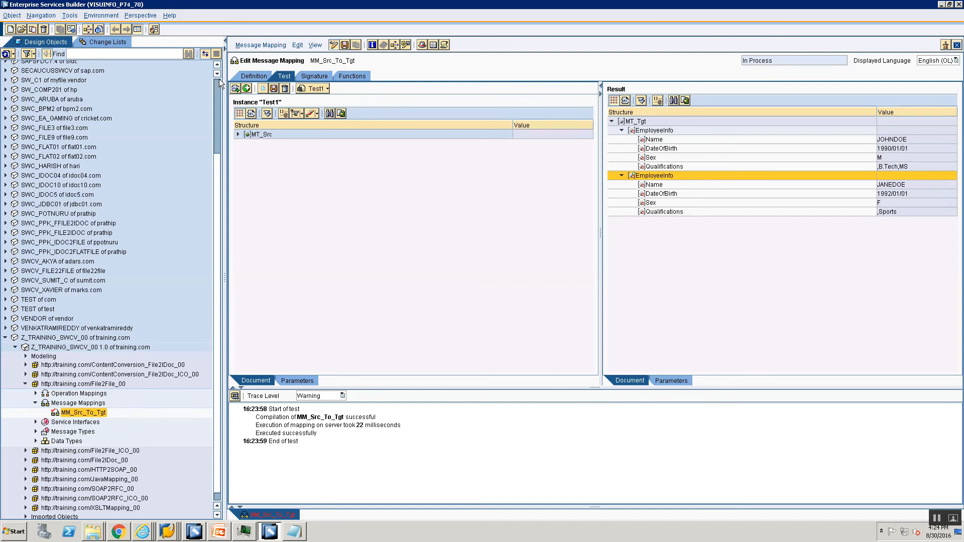
{"action": "left_click", "coordinate": [242, 79]}
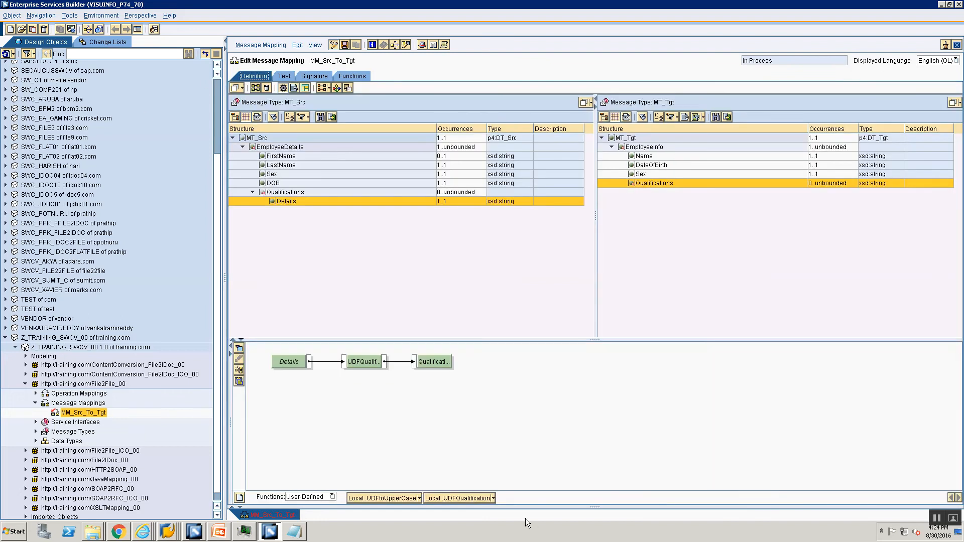
Step: In UDFQualification's code, add an if(i==0){ }else{ } block inside the loop
{"action": "left_click", "coordinate": [493, 497]}
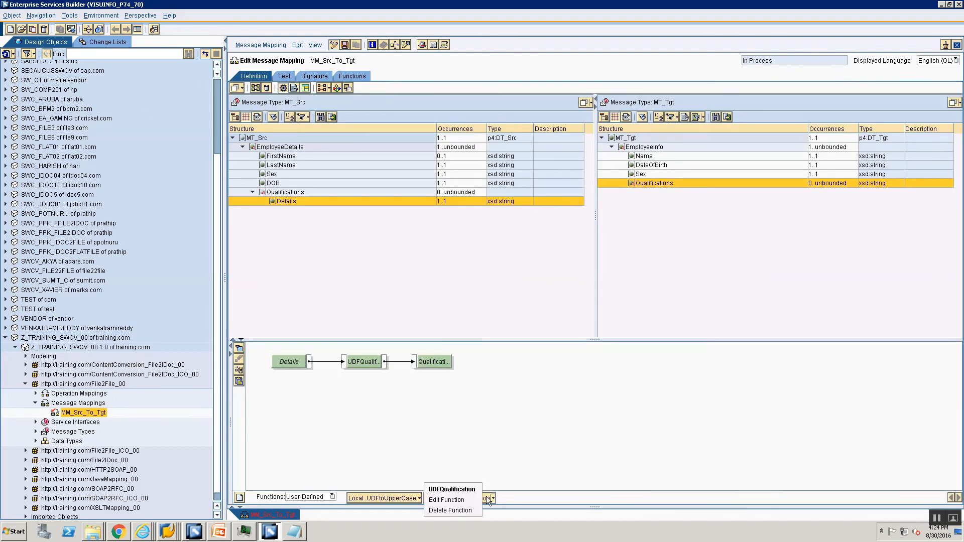
{"action": "left_click", "coordinate": [437, 500]}
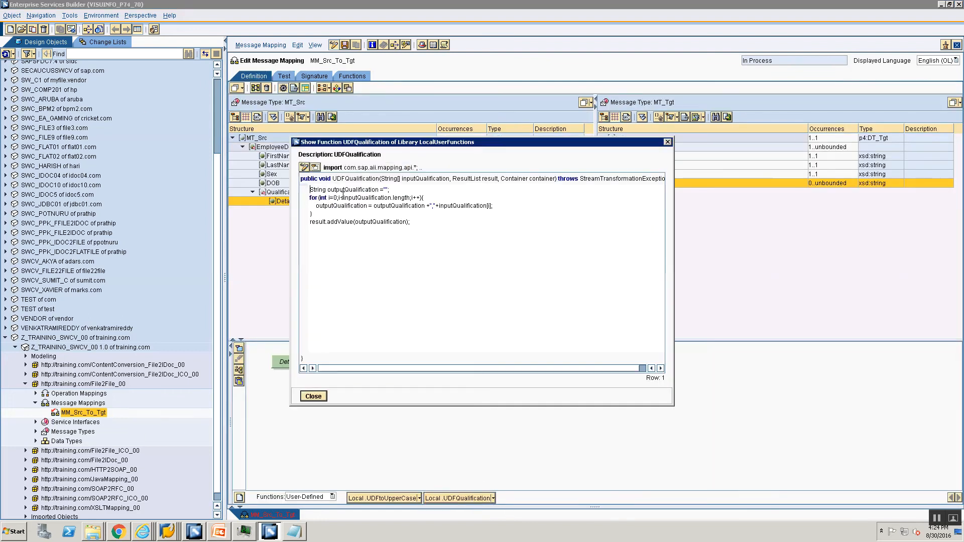
{"action": "left_click", "coordinate": [385, 190]}
{"action": "key", "text": "Return"}
{"action": "type", "text": "if"}
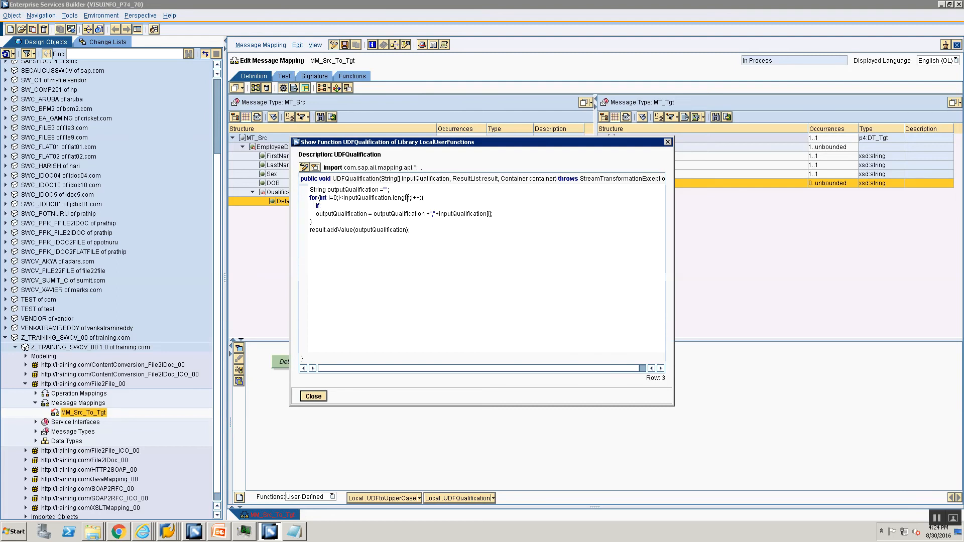
{"action": "type", "text": "(i==0){"}
{"action": "key", "text": "Return"}
{"action": "type", "text": "}"}
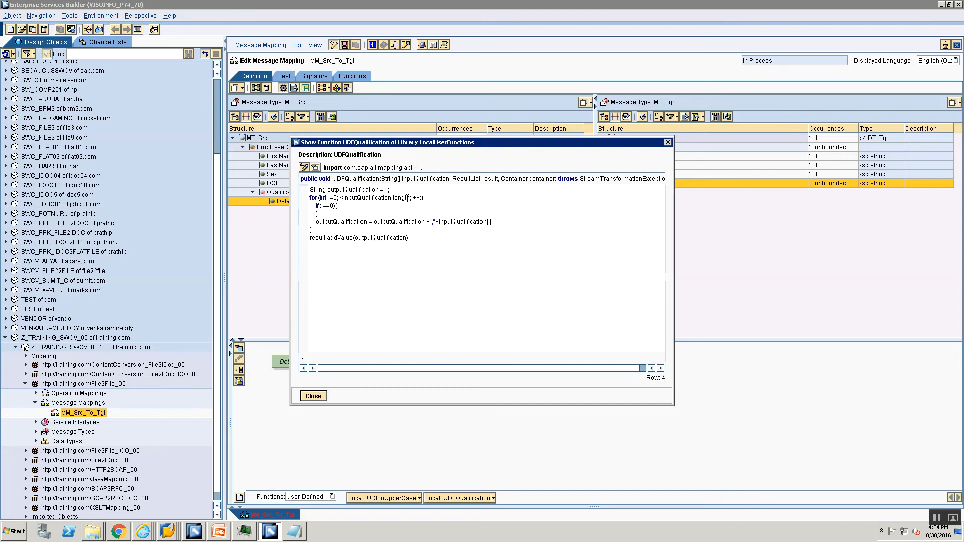
{"action": "type", "text": "else{"}
{"action": "key", "text": "Return"}
{"action": "type", "text": "}"}
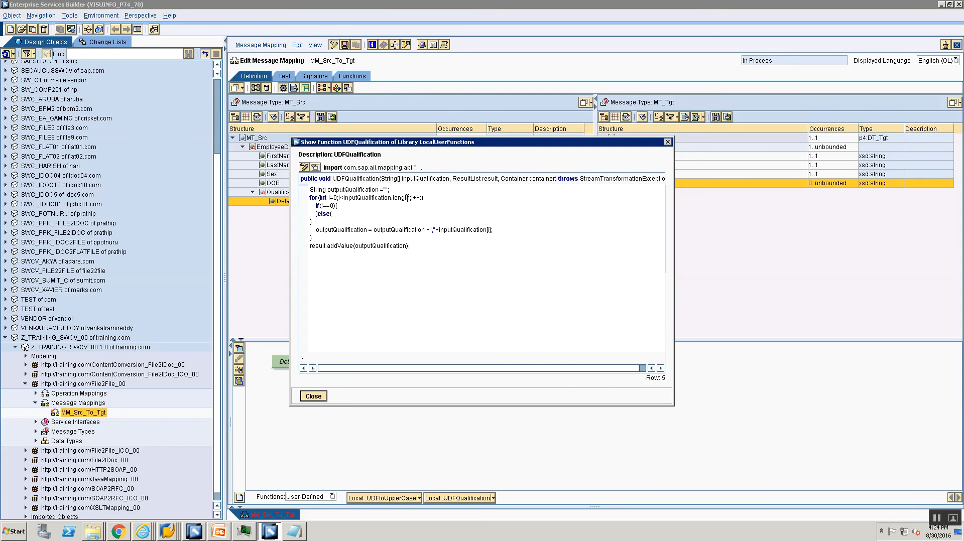
Step: Move the comma-joining concatenation line into the else branch
{"action": "key", "text": "Down"}
{"action": "key", "text": "shift+End"}
{"action": "key", "text": "ctrl+x"}
{"action": "key", "text": "Up"}
{"action": "key", "text": "Up"}
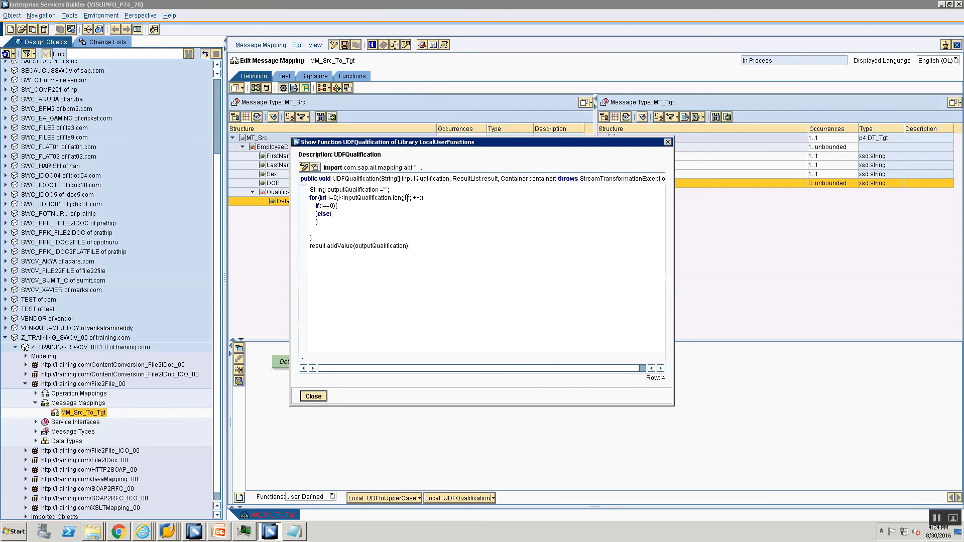
{"action": "key", "text": "End"}
{"action": "key", "text": "Return"}
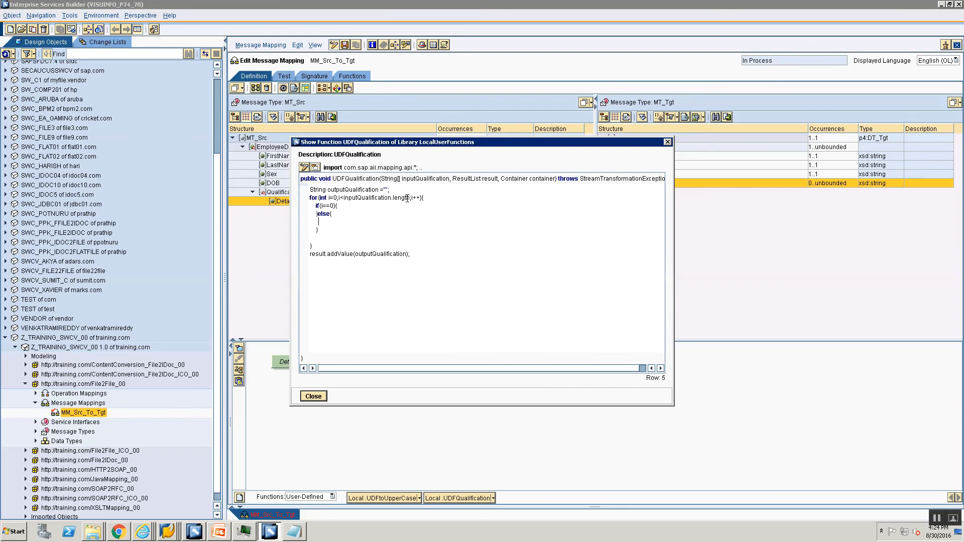
{"action": "key", "text": "ctrl+v"}
Step: In the if branch, set outputQualification = inputQualification[i], then close the function code
{"action": "key", "text": "Up"}
{"action": "key", "text": "Up"}
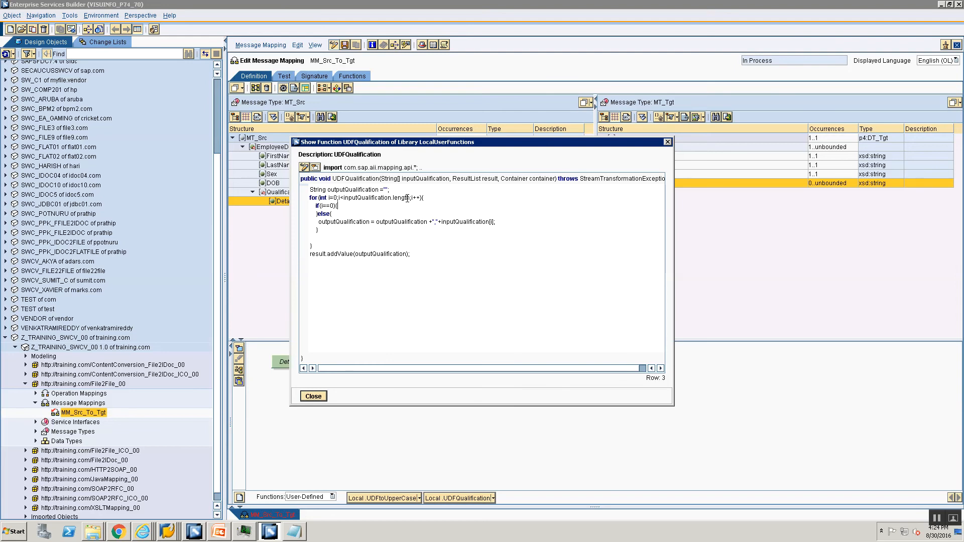
{"action": "key", "text": "Return"}
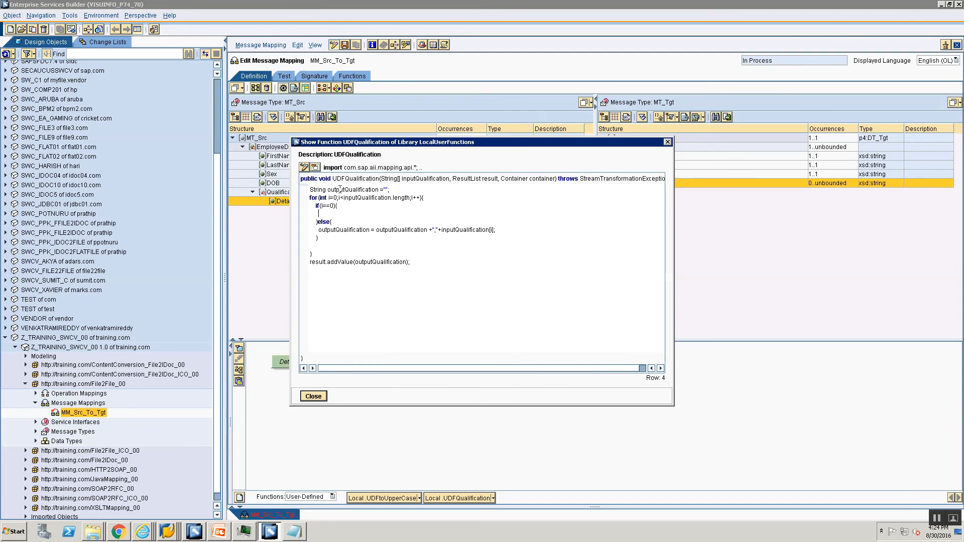
{"action": "double_click", "coordinate": [340, 189]}
{"action": "key", "text": "ctrl+c"}
{"action": "left_click", "coordinate": [339, 214]}
{"action": "key", "text": "ctrl+v"}
{"action": "double_click", "coordinate": [355, 198]}
{"action": "key", "text": "ctrl+c"}
{"action": "left_click", "coordinate": [378, 214]}
{"action": "type", "text": "="}
{"action": "key", "text": "ctrl+v"}
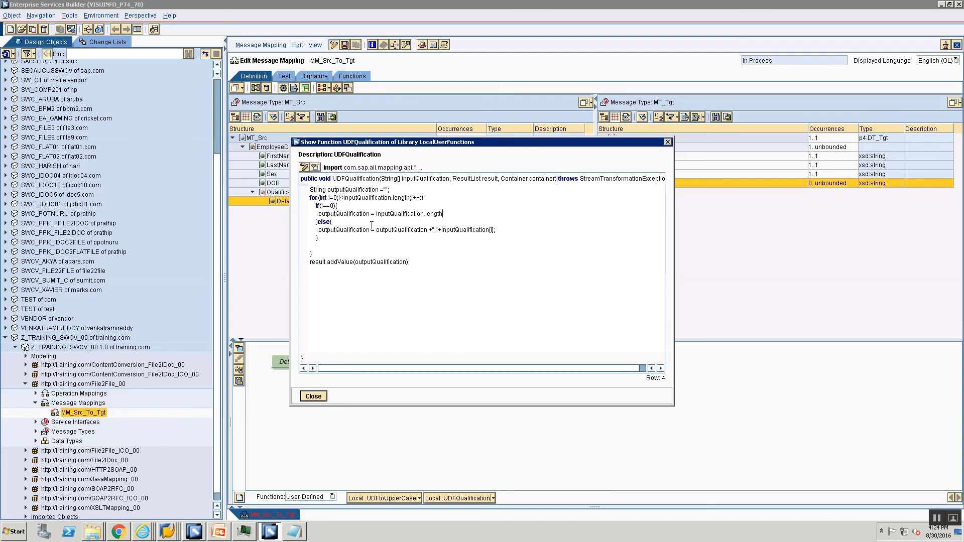
{"action": "type", "text": "["}
{"action": "left_click", "coordinate": [313, 397]}
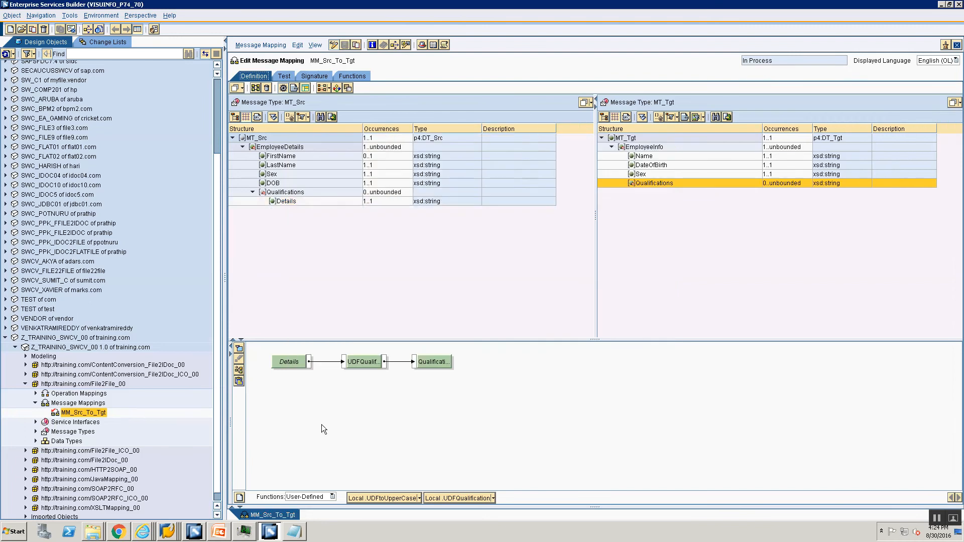
Step: Rerun the mapping test and expand the result, confirming Qualifications B.Tech,MS and Sports
{"action": "left_click", "coordinate": [282, 76]}
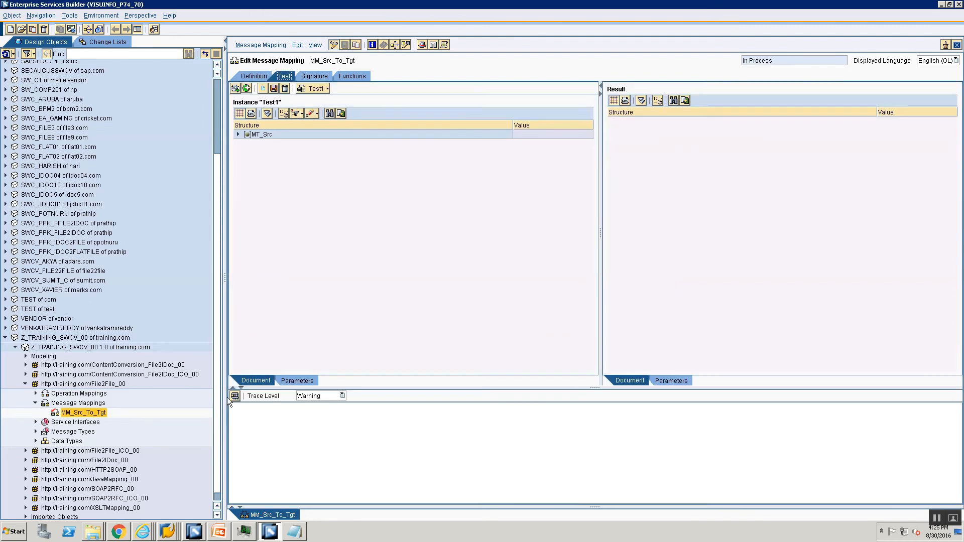
{"action": "left_click", "coordinate": [236, 396]}
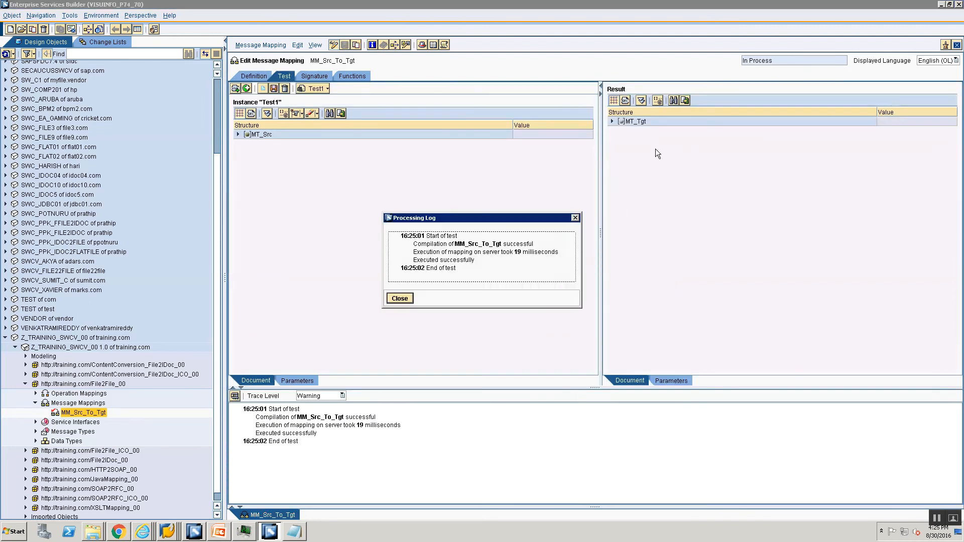
{"action": "left_click", "coordinate": [400, 298]}
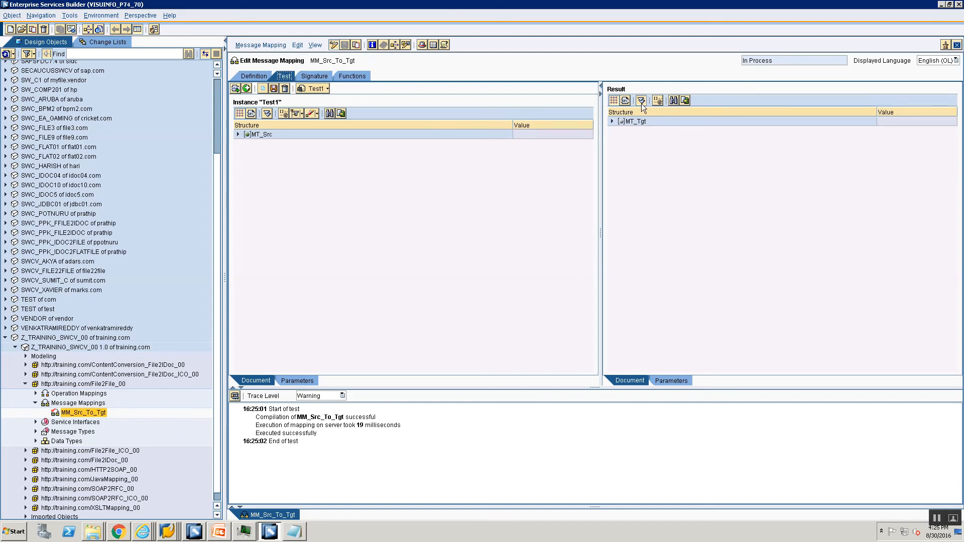
{"action": "left_click", "coordinate": [642, 102]}
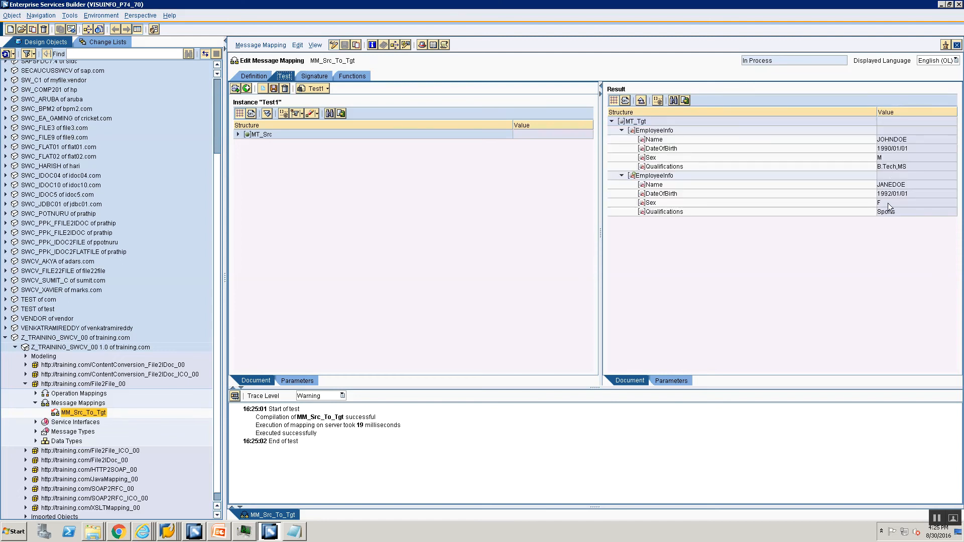
{"action": "left_click", "coordinate": [251, 77]}
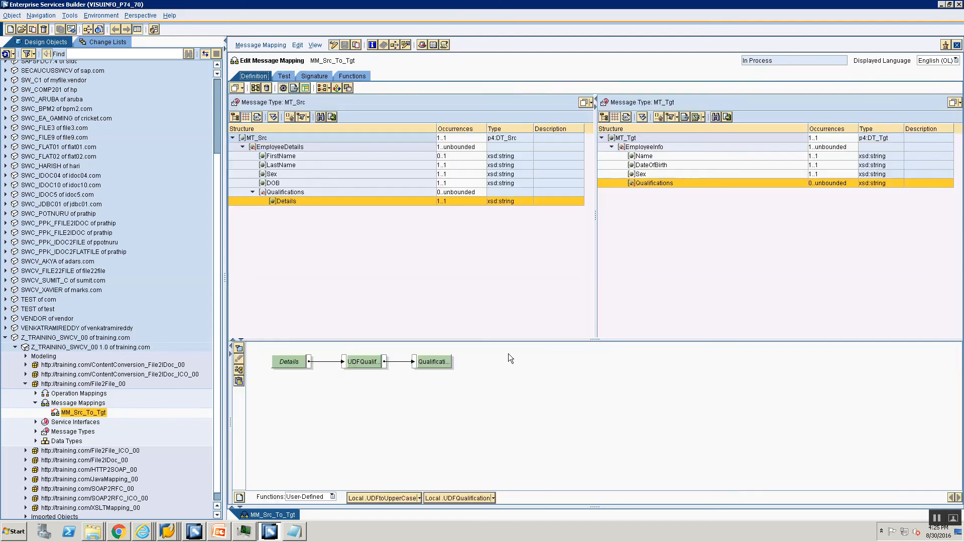
Step: Display the Details queue, then expand MT_Src and both EmployeeDetails records in the test instance
{"action": "right_click", "coordinate": [288, 362]}
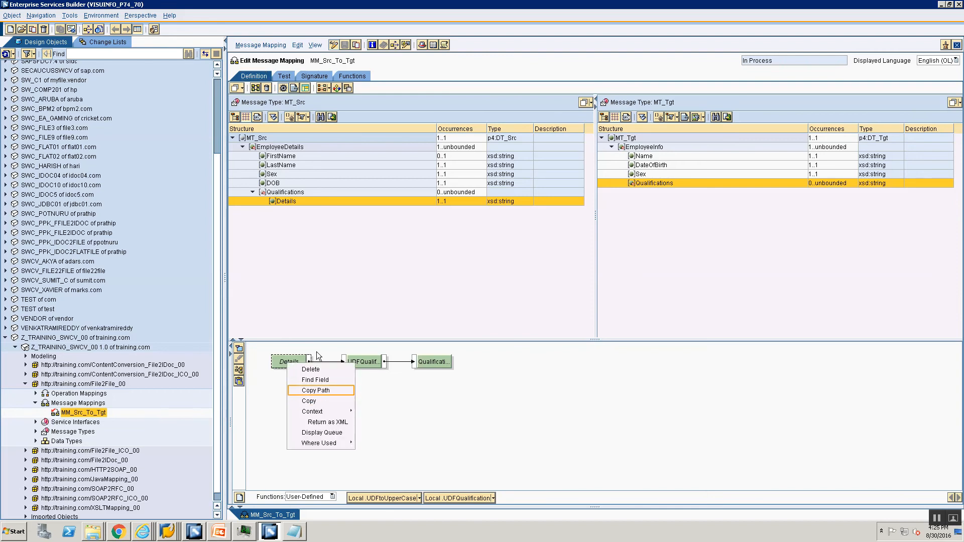
{"action": "left_click", "coordinate": [332, 432]}
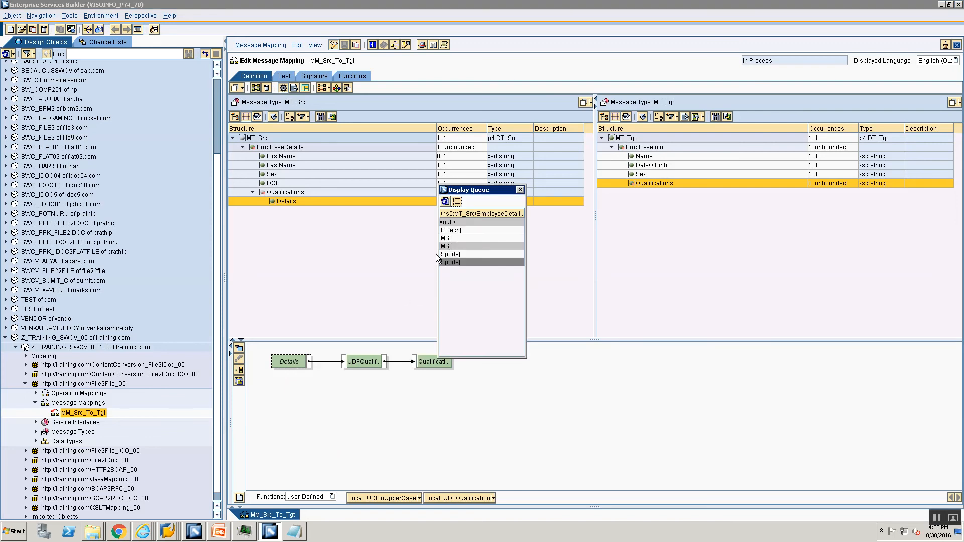
{"action": "left_click", "coordinate": [285, 79]}
{"action": "left_click", "coordinate": [236, 135]}
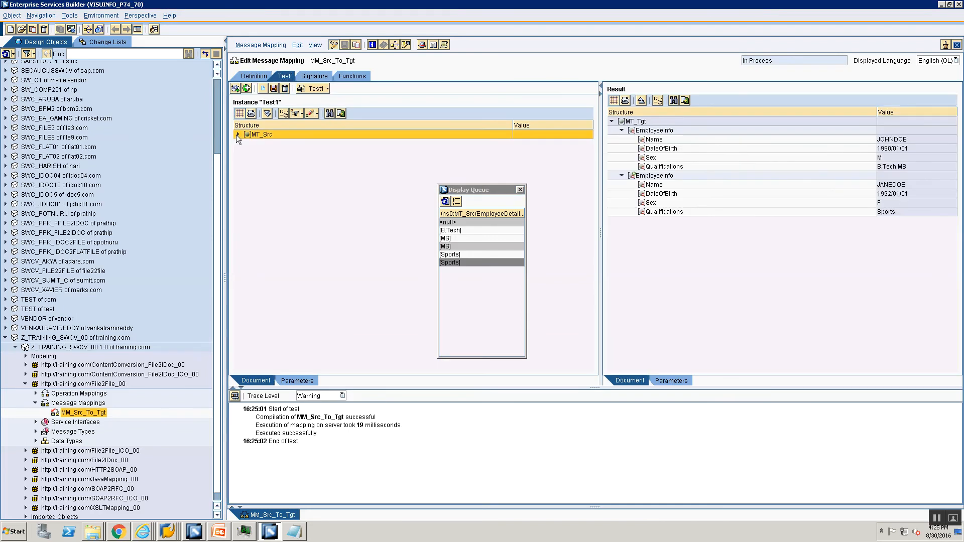
{"action": "left_click", "coordinate": [247, 144]}
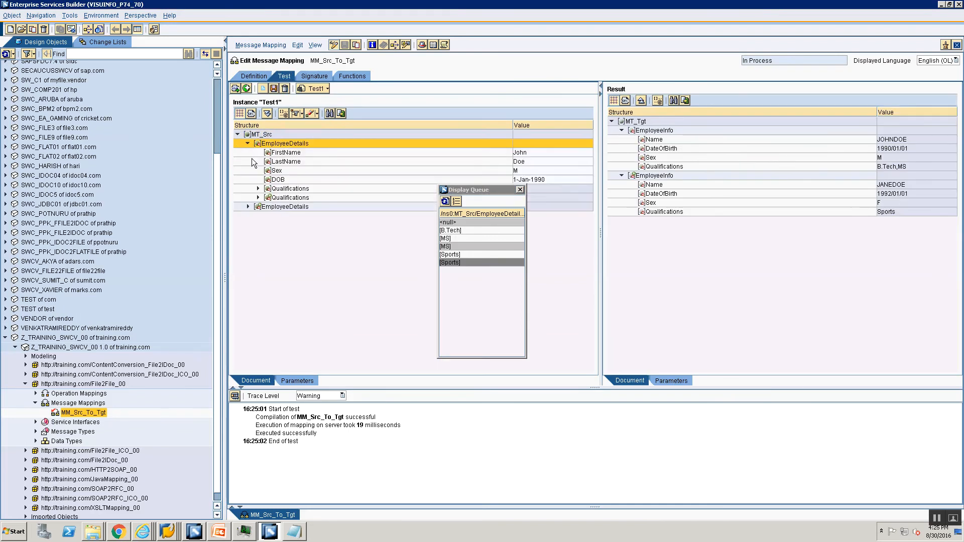
{"action": "left_click", "coordinate": [249, 207]}
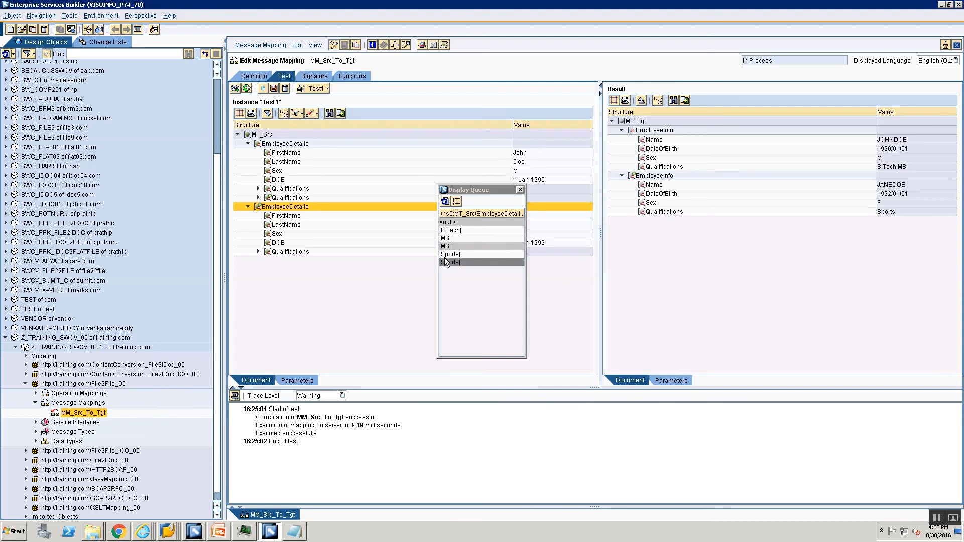
Step: Show queue index numbers and expand all three Qualifications entries beside the queue window
{"action": "left_click", "coordinate": [458, 202]}
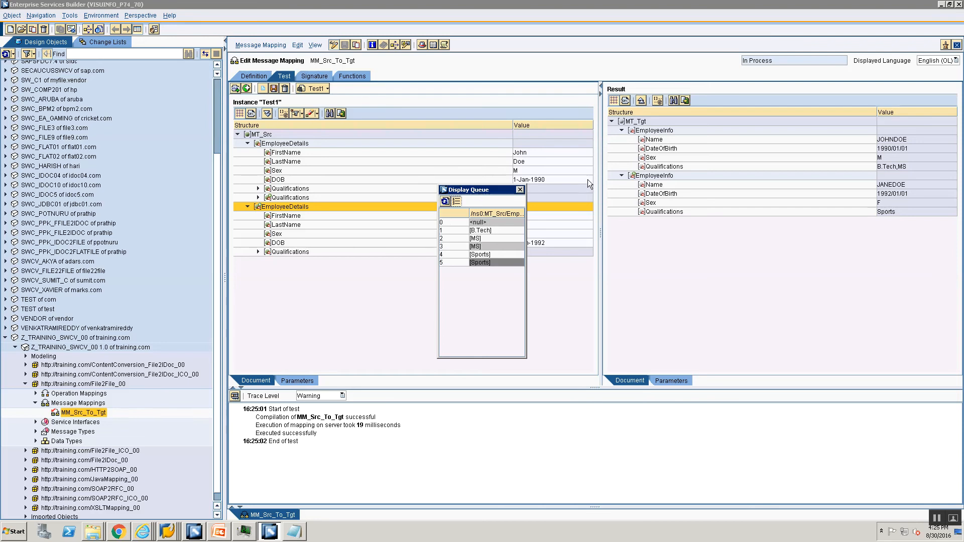
{"action": "left_click_drag", "start_coordinate": [588, 179], "coordinate": [623, 171]}
{"action": "left_click", "coordinate": [258, 188]}
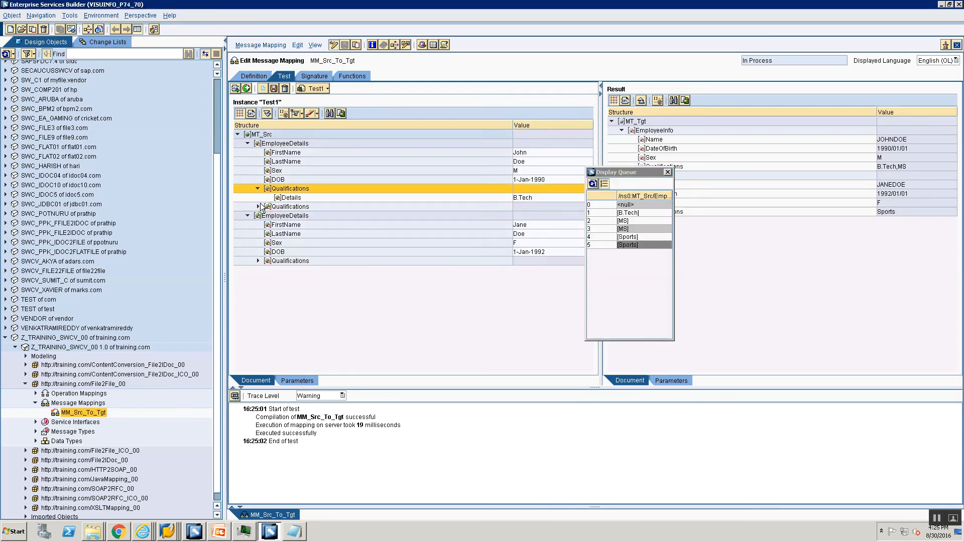
{"action": "left_click", "coordinate": [258, 206]}
{"action": "left_click", "coordinate": [258, 270]}
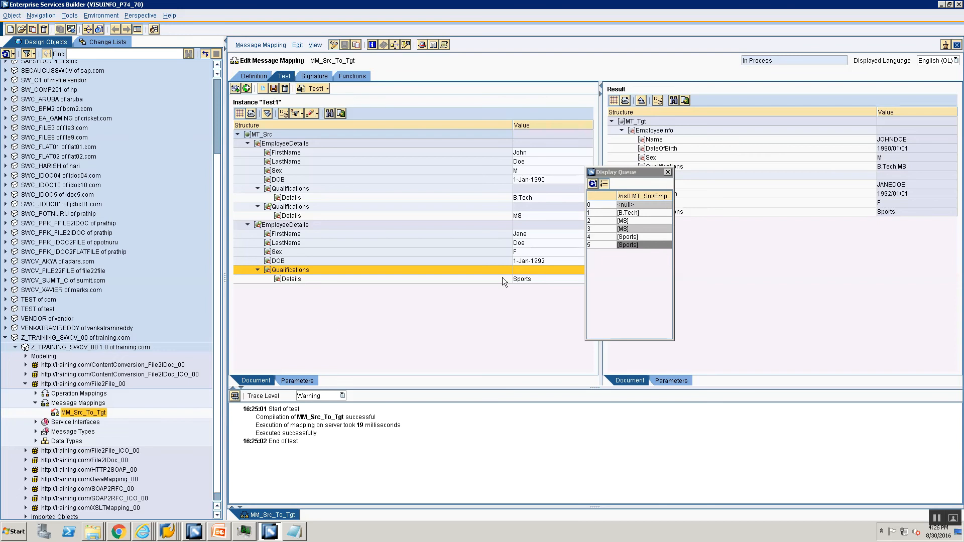
Step: Return to the mapping definition and display the Details source queue beside the graph
{"action": "left_click", "coordinate": [253, 76]}
{"action": "left_click", "coordinate": [667, 172]}
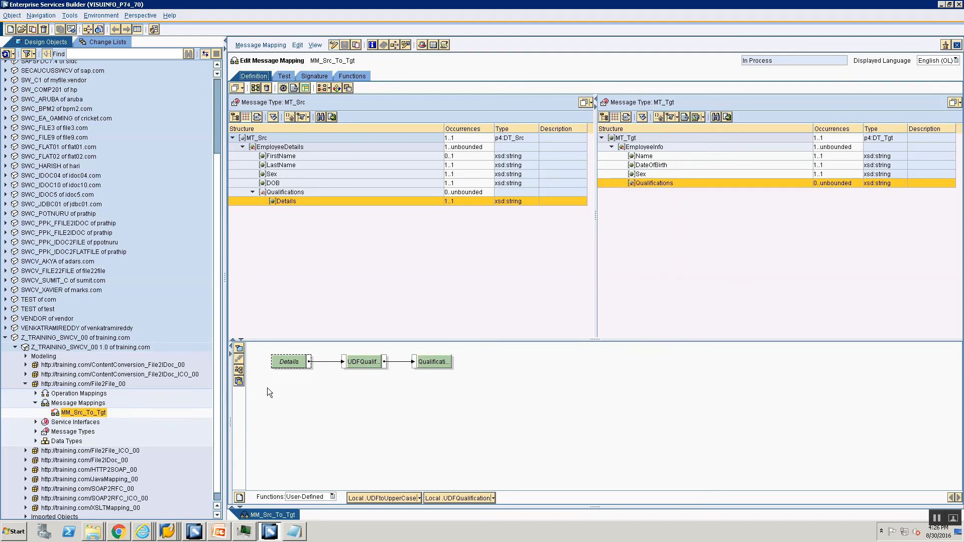
{"action": "right_click", "coordinate": [280, 364]}
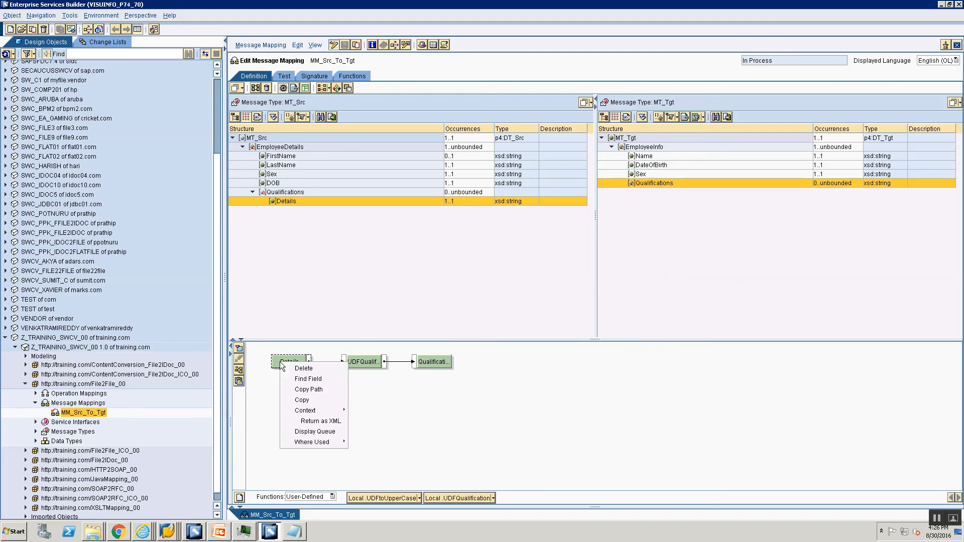
{"action": "left_click", "coordinate": [302, 432]}
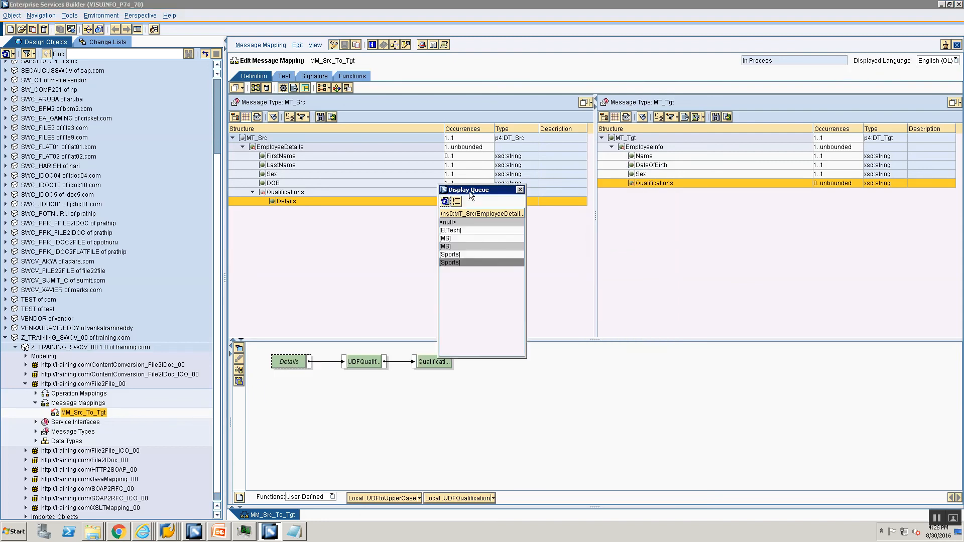
{"action": "left_click_drag", "start_coordinate": [470, 188], "coordinate": [253, 203]}
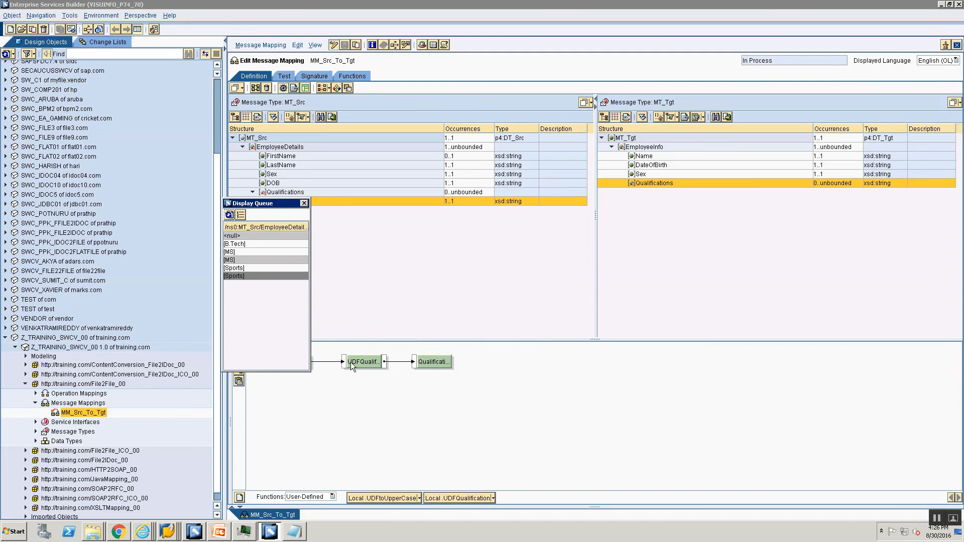
Step: Display UDFQualification's input and output queues, review them, then close both queue windows
{"action": "right_click", "coordinate": [355, 361]}
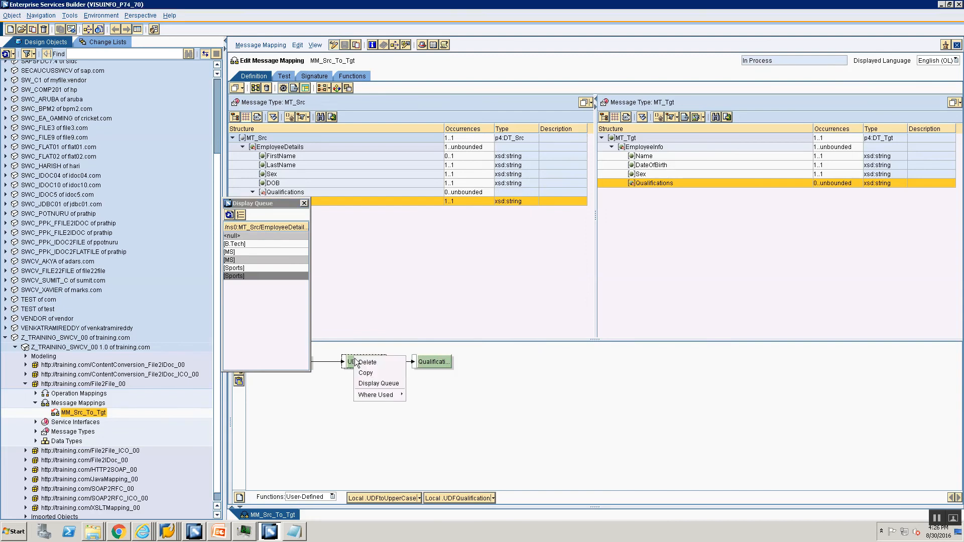
{"action": "left_click", "coordinate": [368, 385]}
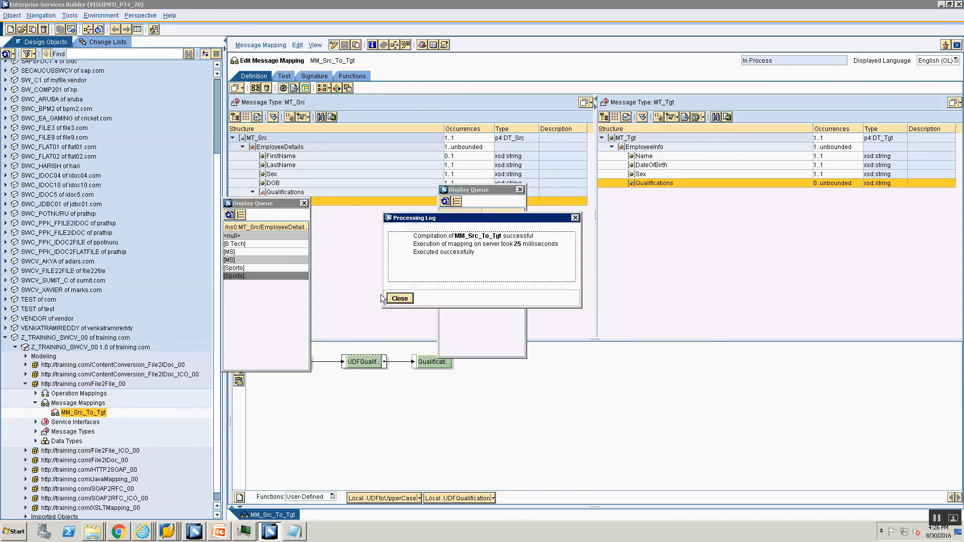
{"action": "left_click", "coordinate": [401, 298]}
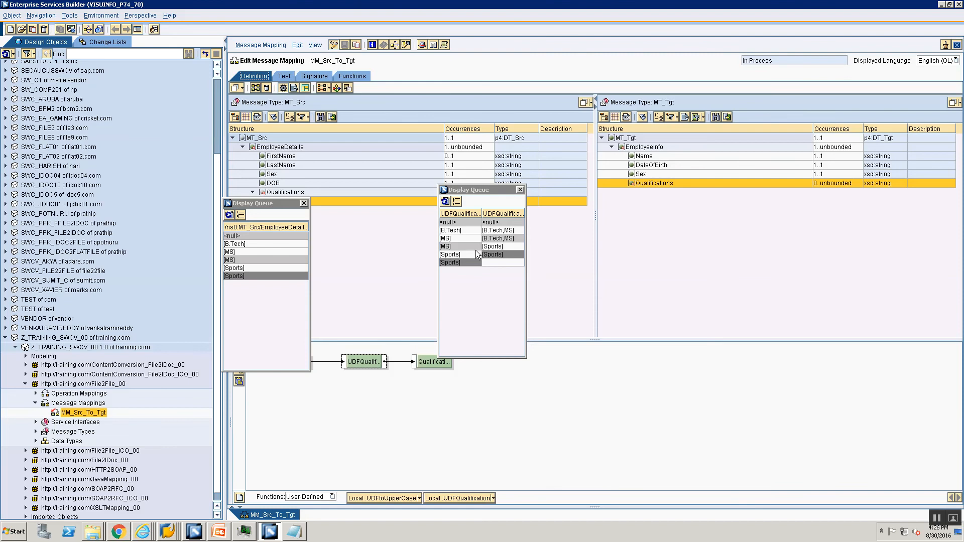
{"action": "left_click", "coordinate": [304, 204]}
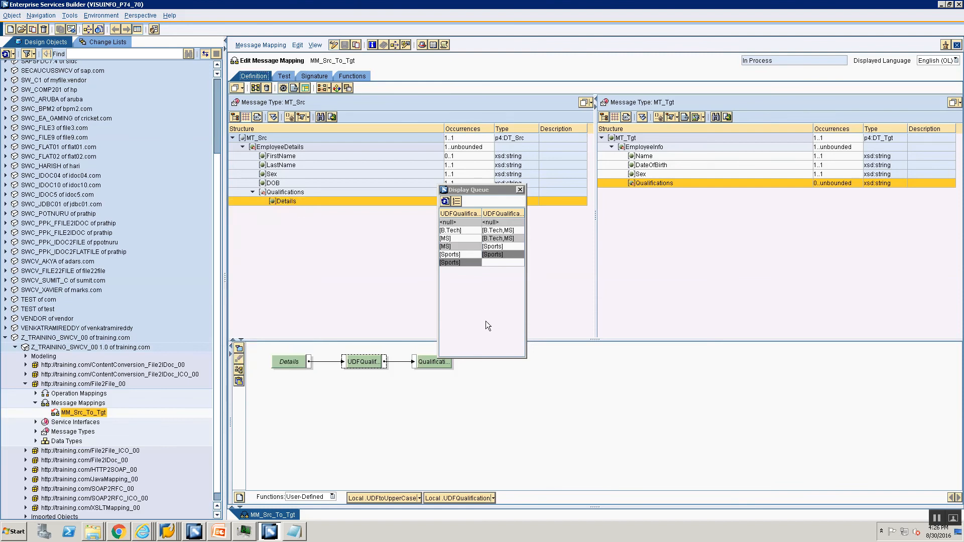
{"action": "left_click", "coordinate": [520, 190]}
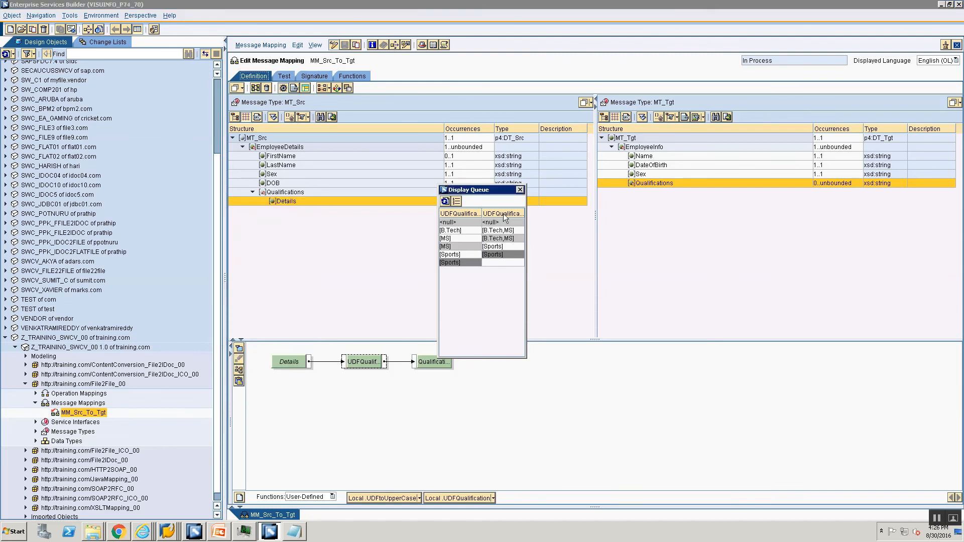
Step: In UDFQualification's signature, set Execution Type to All Values of Queue
{"action": "left_click", "coordinate": [494, 499]}
{"action": "left_click", "coordinate": [467, 501]}
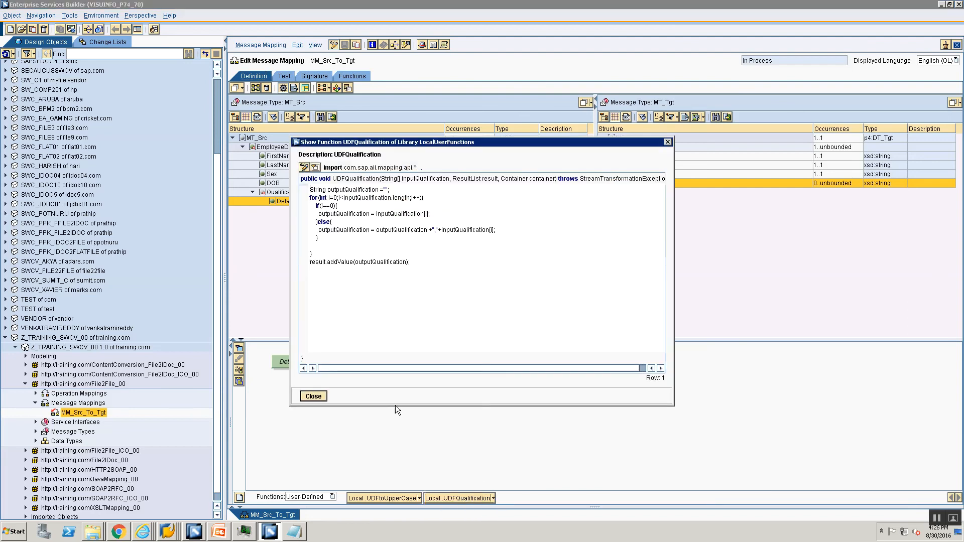
{"action": "left_click", "coordinate": [304, 168]}
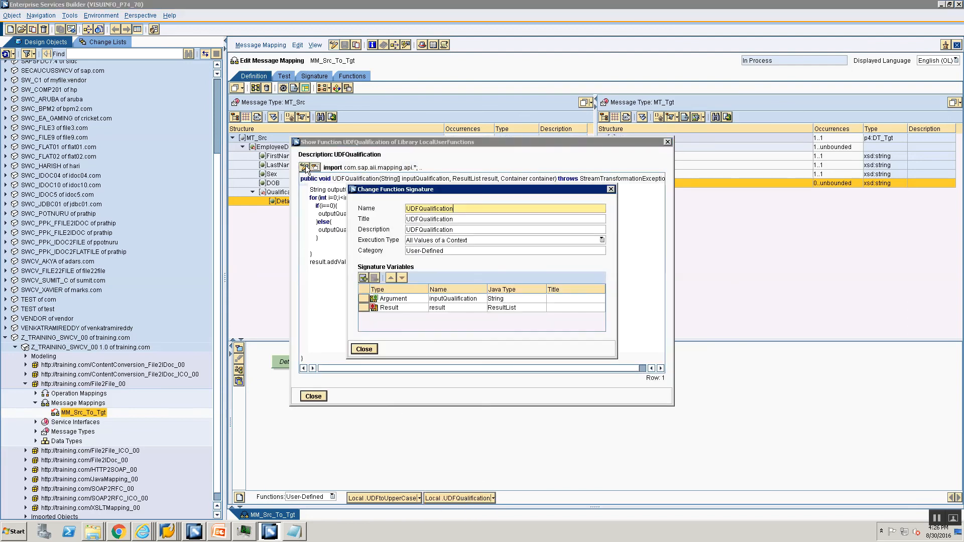
{"action": "left_click", "coordinate": [458, 240]}
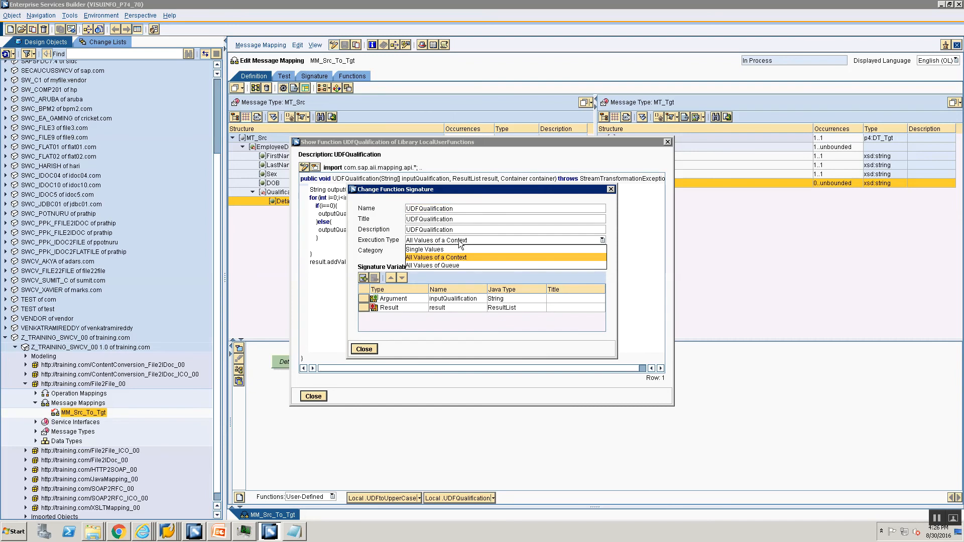
{"action": "left_click", "coordinate": [448, 264]}
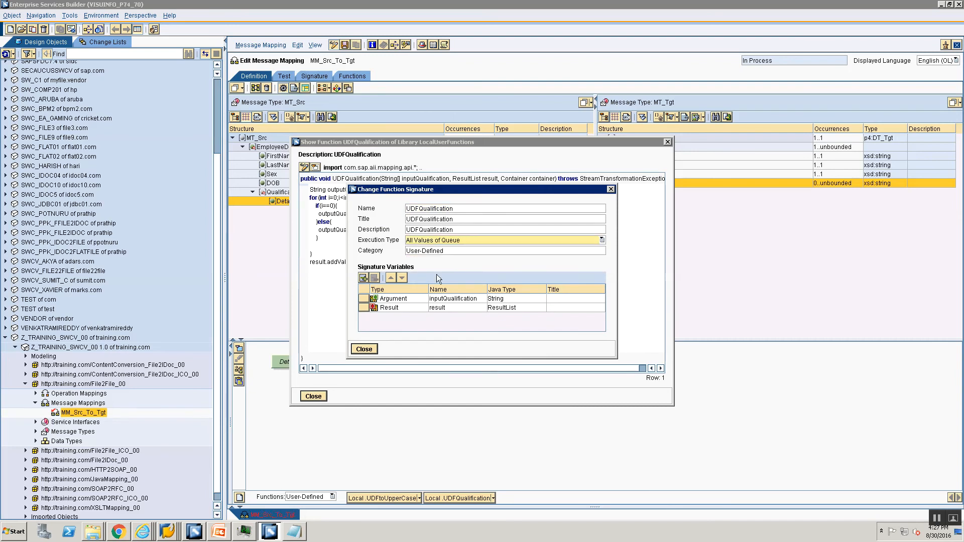
{"action": "left_click", "coordinate": [370, 350]}
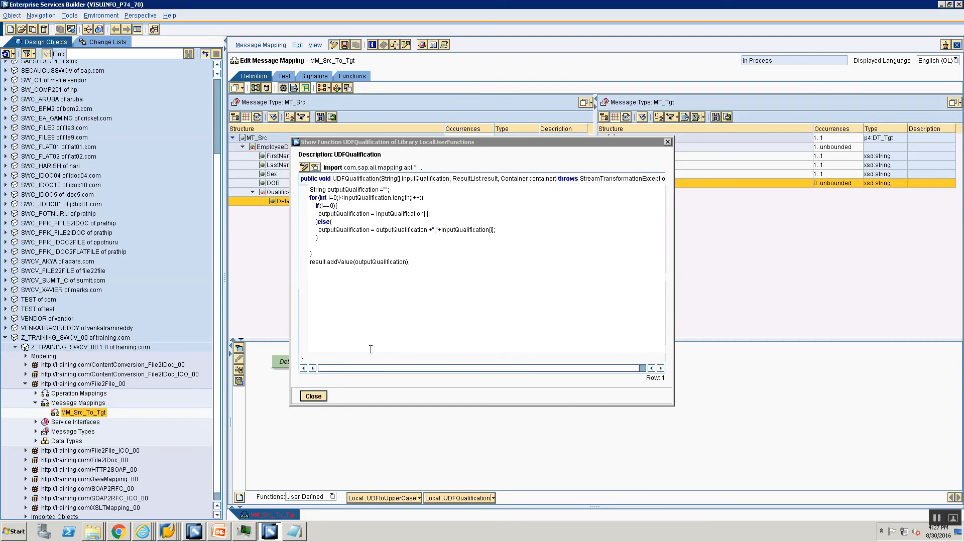
{"action": "left_click", "coordinate": [305, 398]}
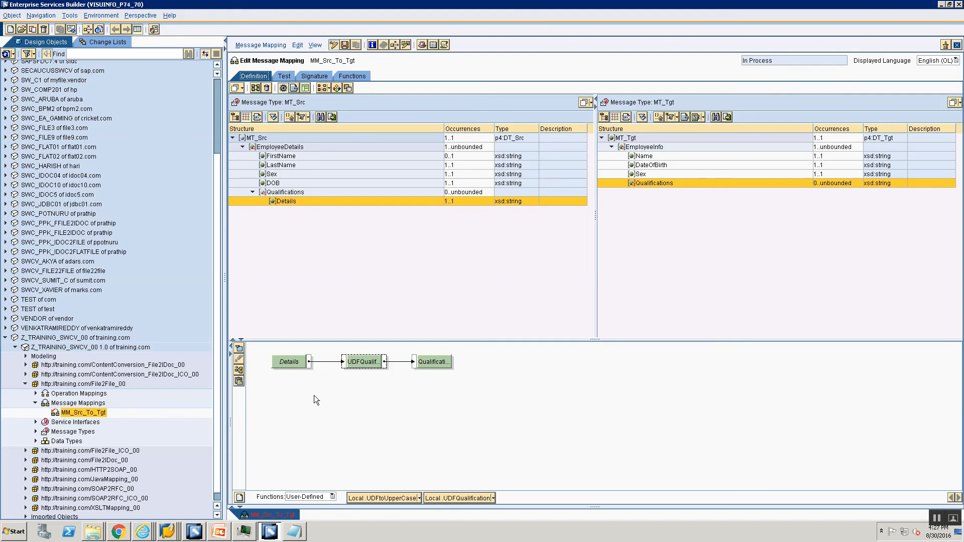
Step: Save and rerun the mapping test; only the first employee gets all Qualifications values
{"action": "key", "text": "ctrl+s"}
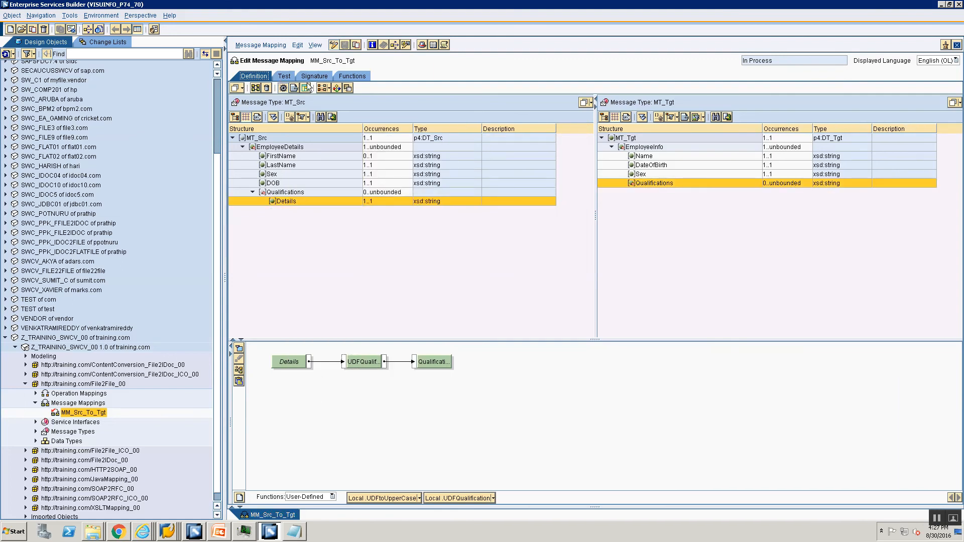
{"action": "left_click", "coordinate": [281, 78]}
{"action": "left_click", "coordinate": [233, 396]}
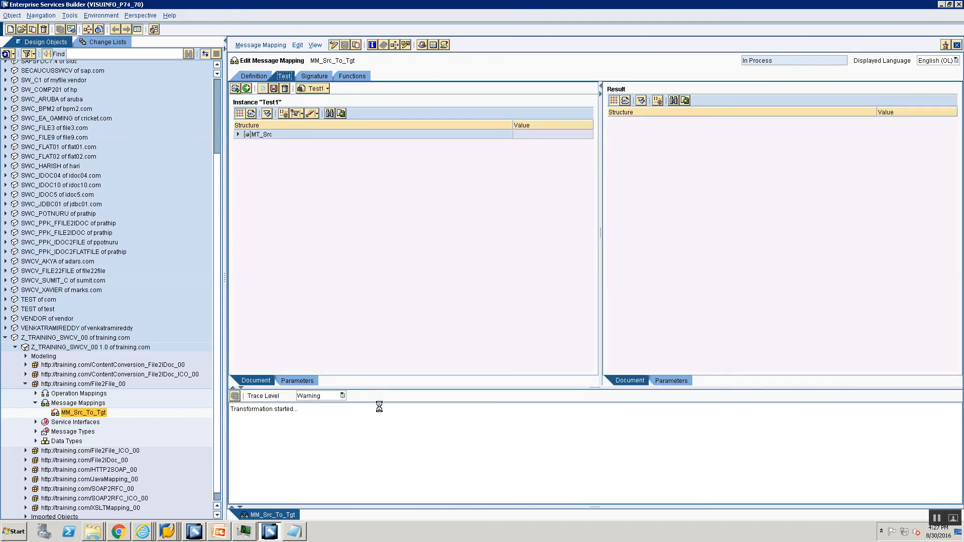
{"action": "left_click", "coordinate": [399, 299]}
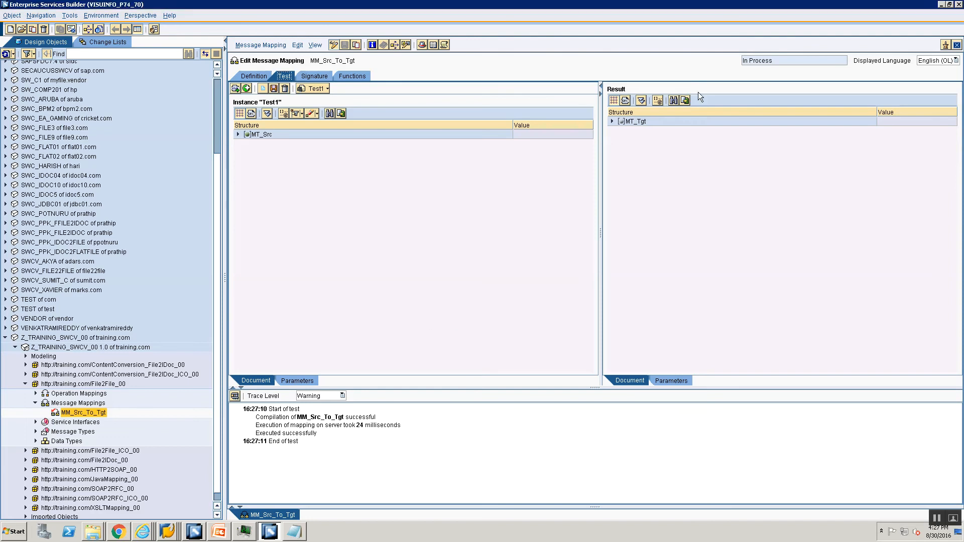
{"action": "left_click", "coordinate": [641, 101]}
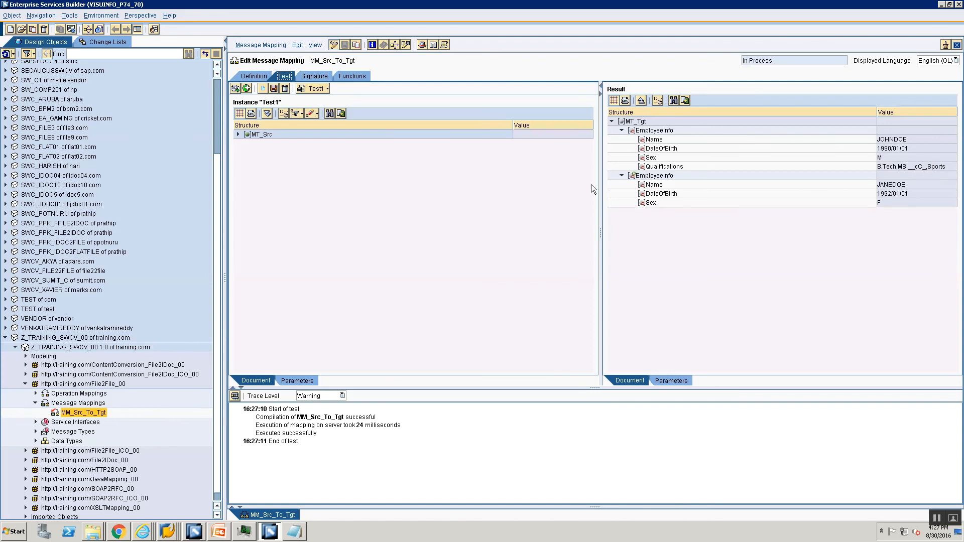
{"action": "left_click", "coordinate": [253, 77]}
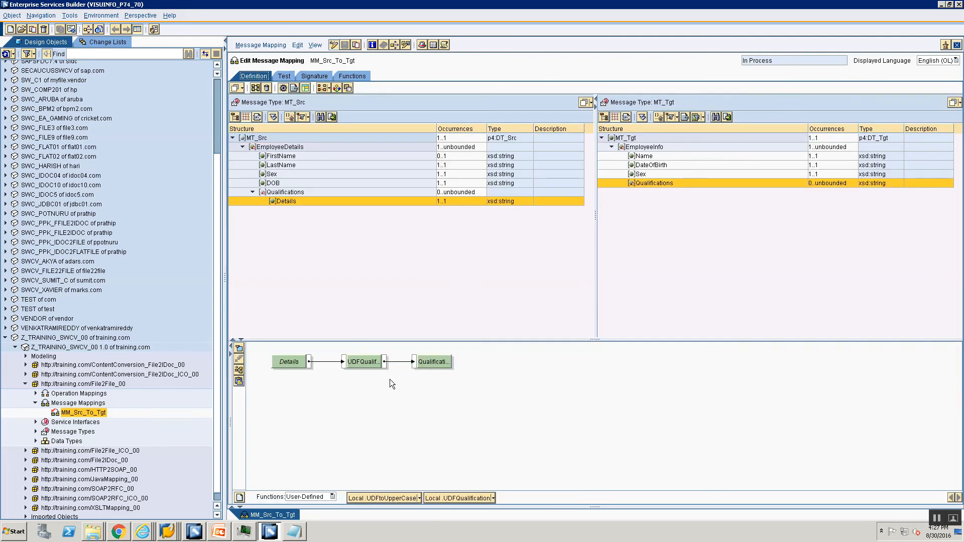
Step: Show the Details queue (null, B.Tech, MS, MS, Sports, Sports) and revert UDFQualification to All Values of a Context
{"action": "right_click", "coordinate": [285, 360]}
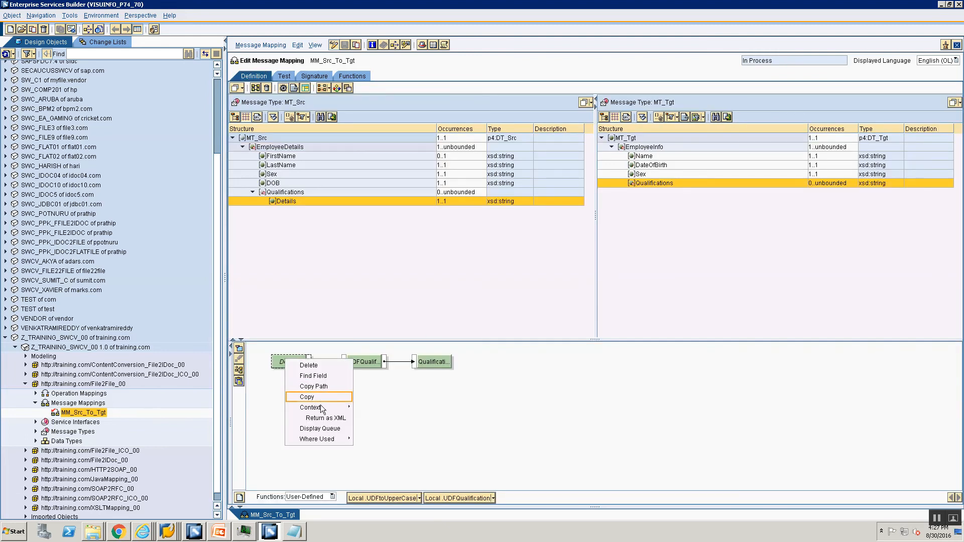
{"action": "left_click", "coordinate": [320, 429]}
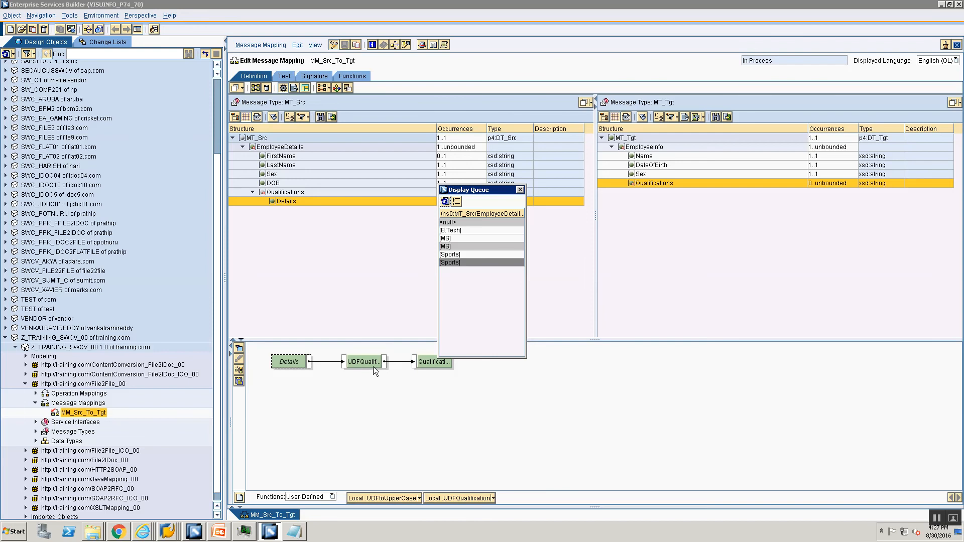
{"action": "left_click", "coordinate": [495, 500]}
{"action": "left_click", "coordinate": [472, 497]}
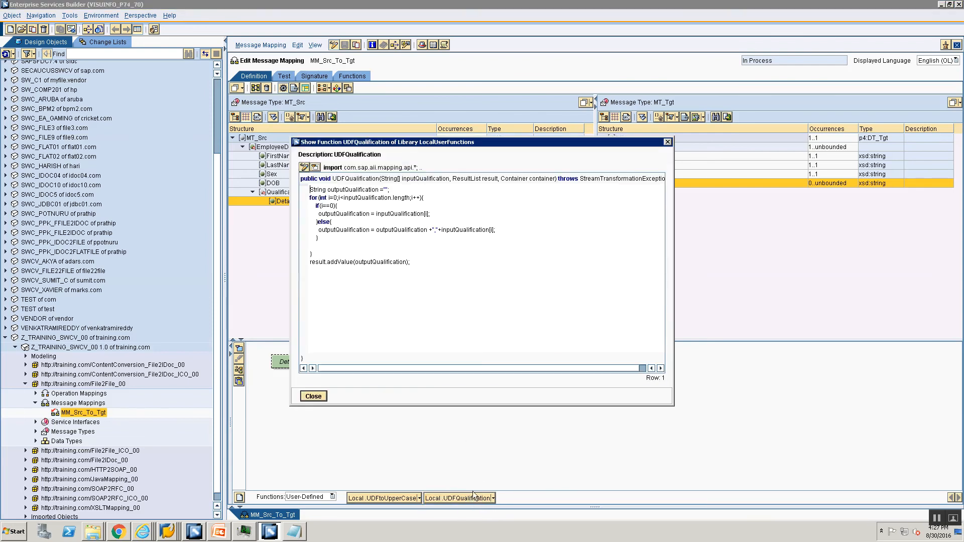
{"action": "left_click", "coordinate": [305, 168]}
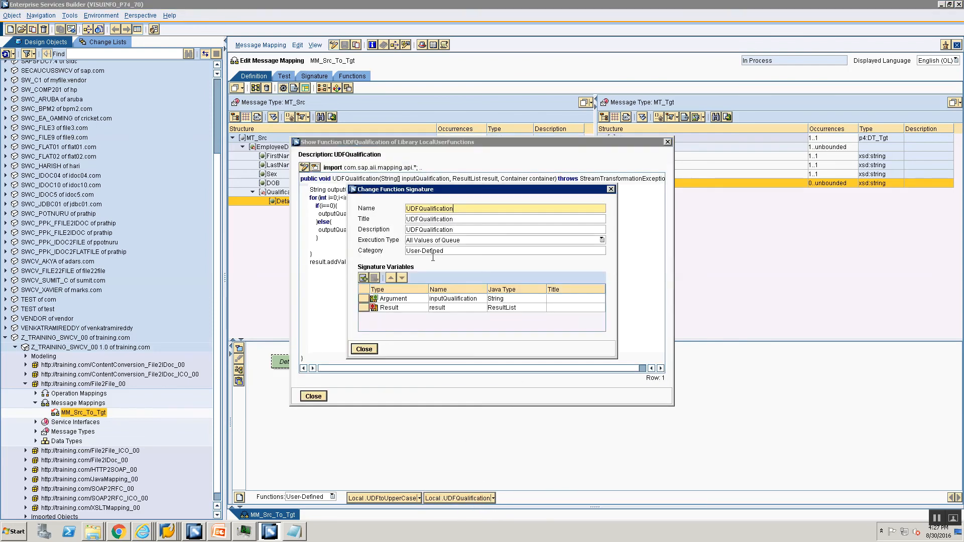
{"action": "left_click", "coordinate": [435, 242]}
{"action": "left_click", "coordinate": [437, 258]}
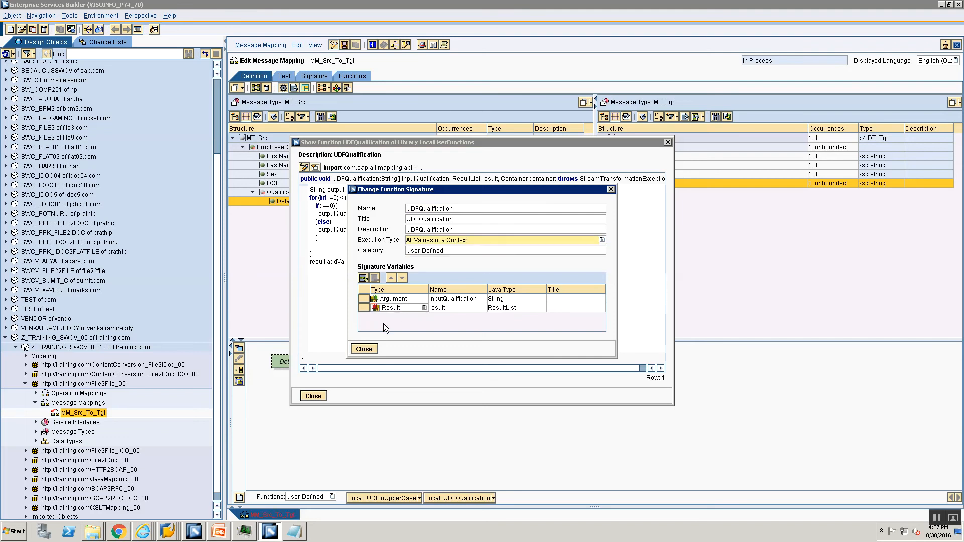
{"action": "left_click", "coordinate": [364, 349]}
{"action": "left_click", "coordinate": [312, 397]}
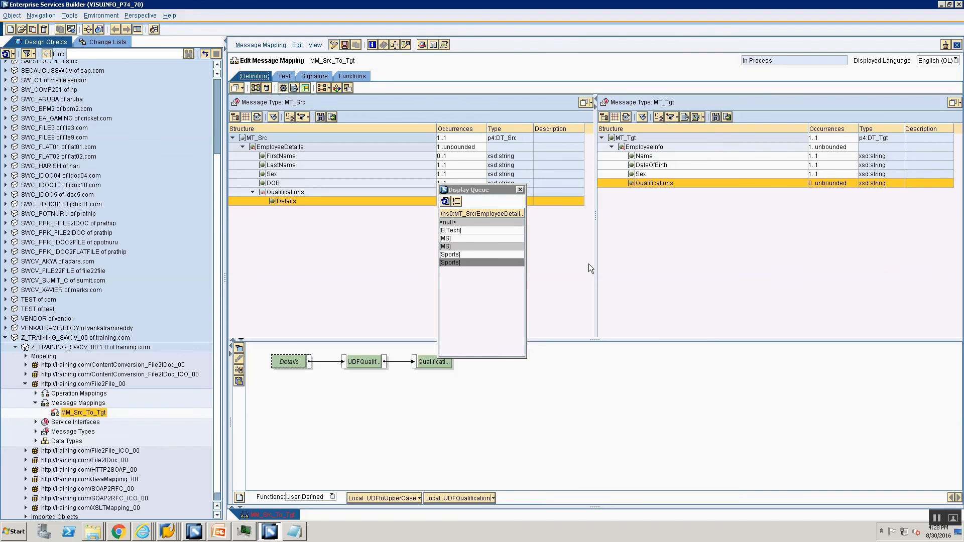
Step: Close the Details queue and leave edit mode without saving, then bring up PowerPoint slide 20
{"action": "left_click", "coordinate": [514, 191]}
{"action": "left_click", "coordinate": [519, 190]}
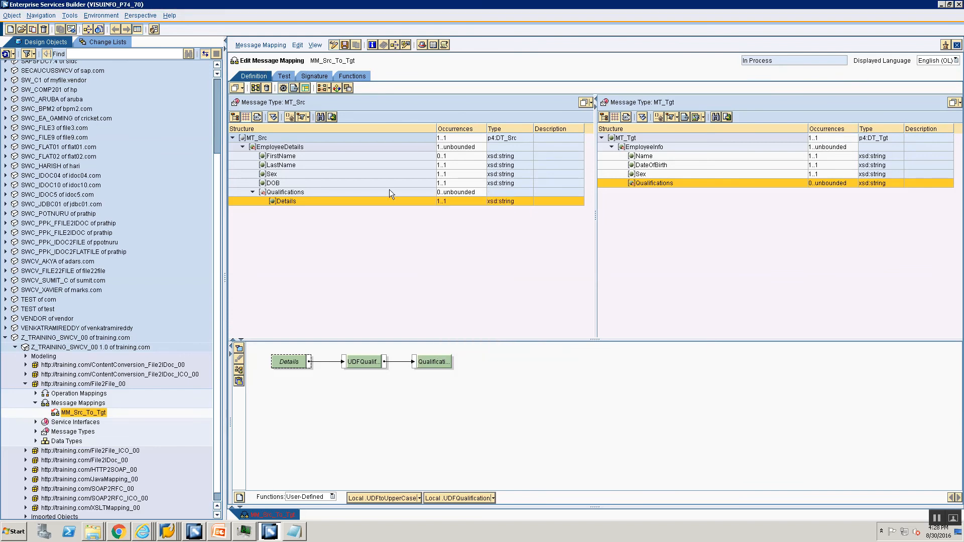
{"action": "left_click", "coordinate": [334, 45]}
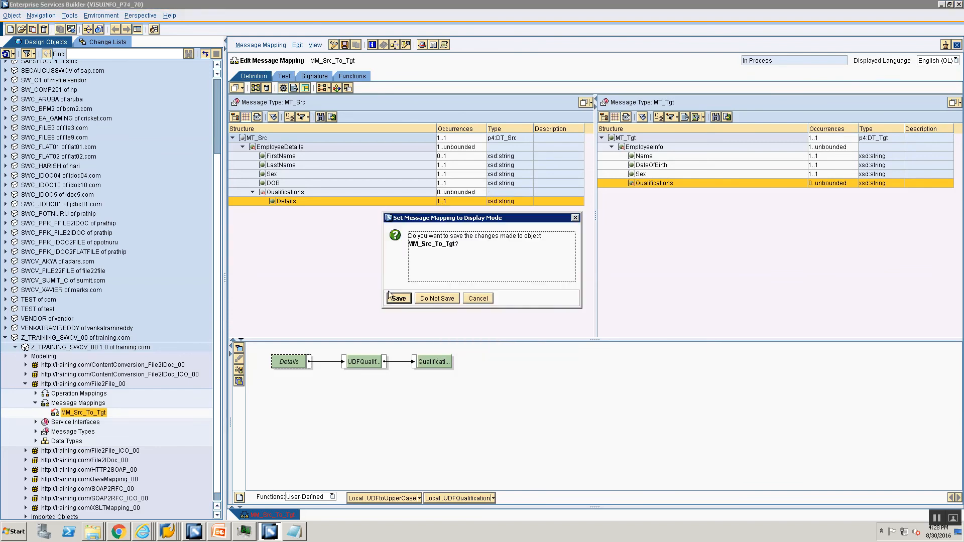
{"action": "left_click", "coordinate": [436, 301]}
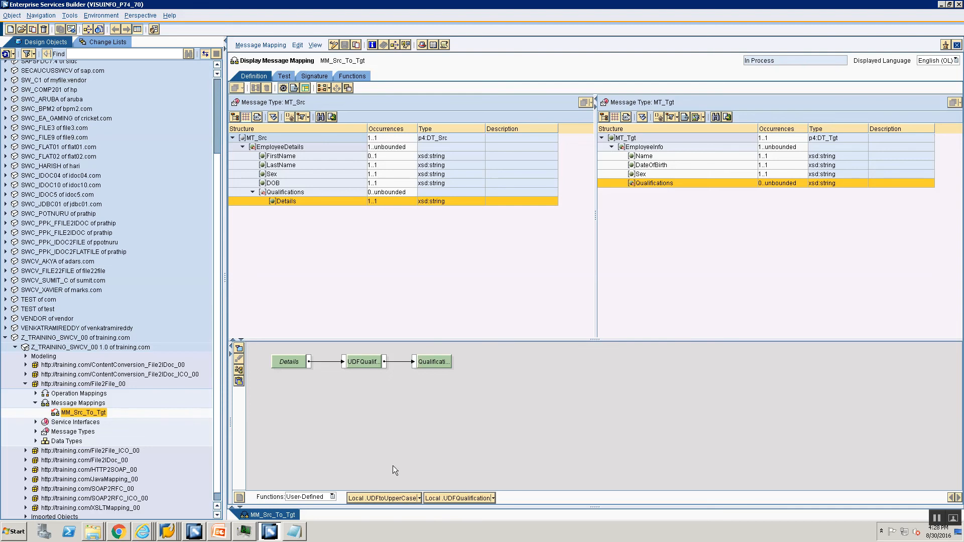
{"action": "left_click", "coordinate": [217, 536]}
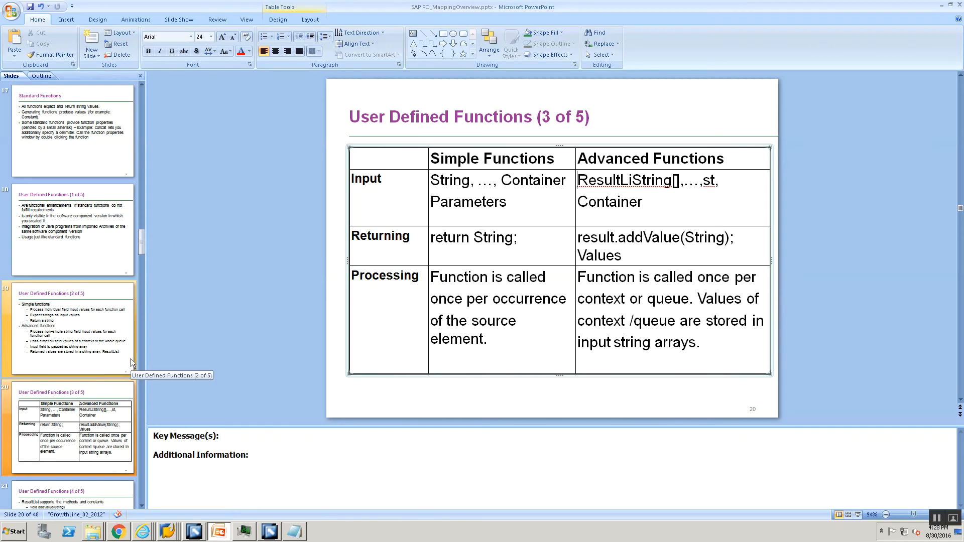
Step: On slide 21, highlight addValue, addContextChange, addSuppress and ResultList.CC before returning to the builder
{"action": "left_click", "coordinate": [63, 431]}
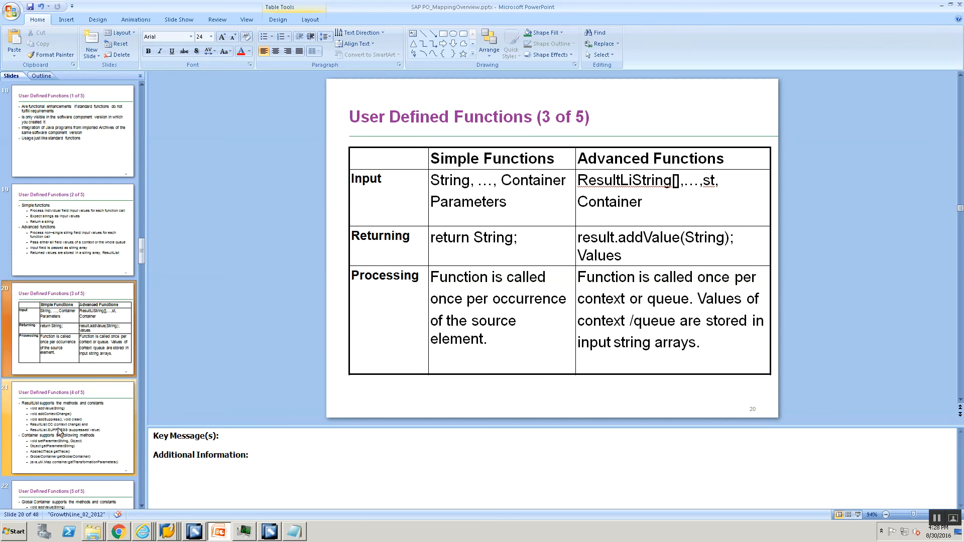
{"action": "left_click", "coordinate": [62, 410]}
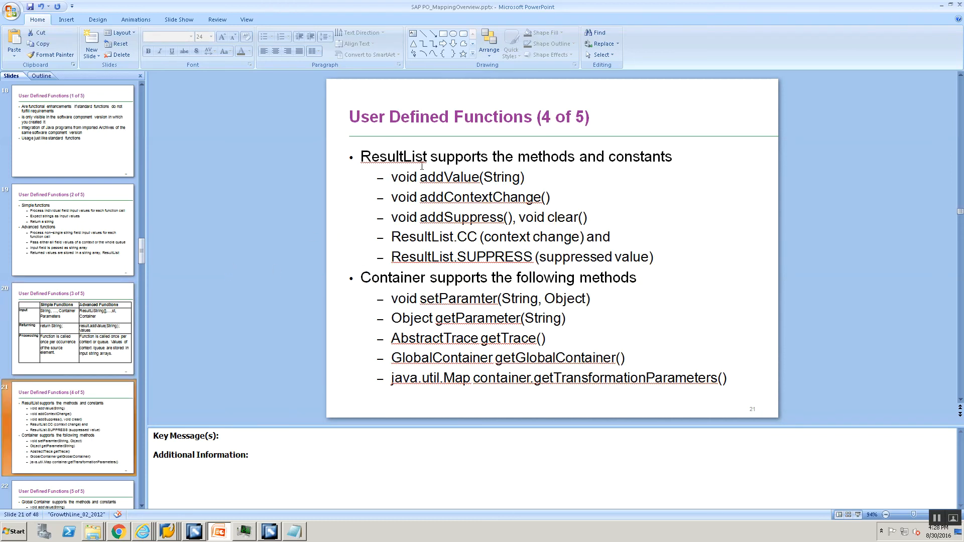
{"action": "double_click", "coordinate": [435, 179]}
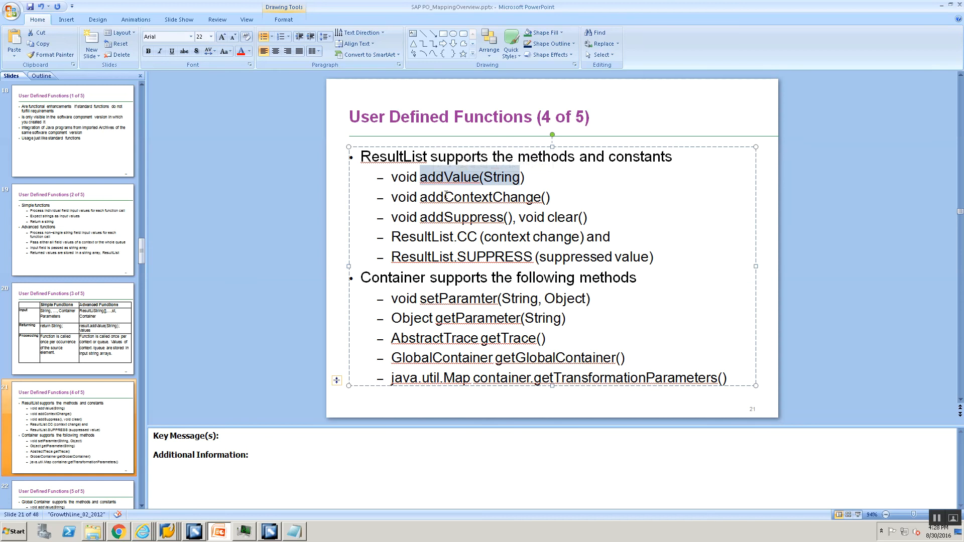
{"action": "double_click", "coordinate": [447, 198]}
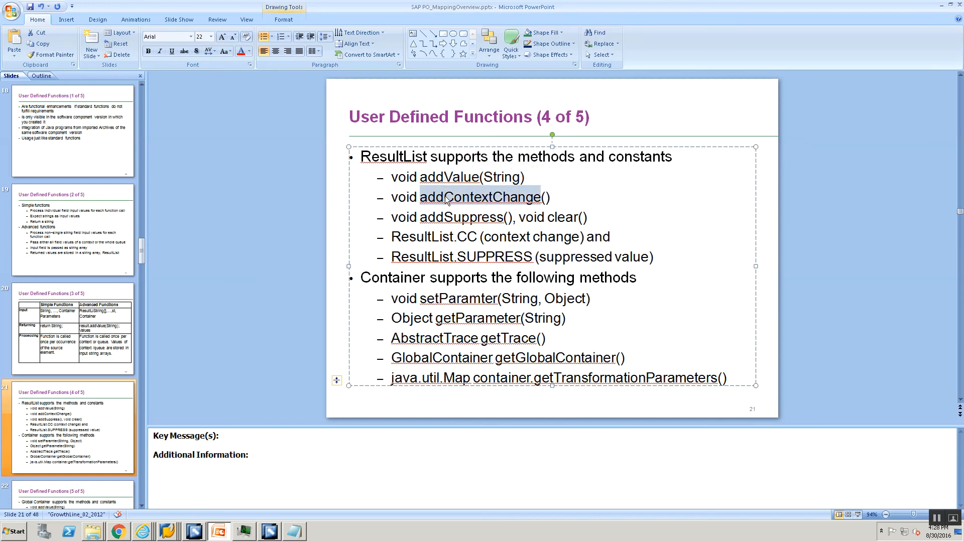
{"action": "left_click_drag", "start_coordinate": [455, 217], "coordinate": [458, 216]}
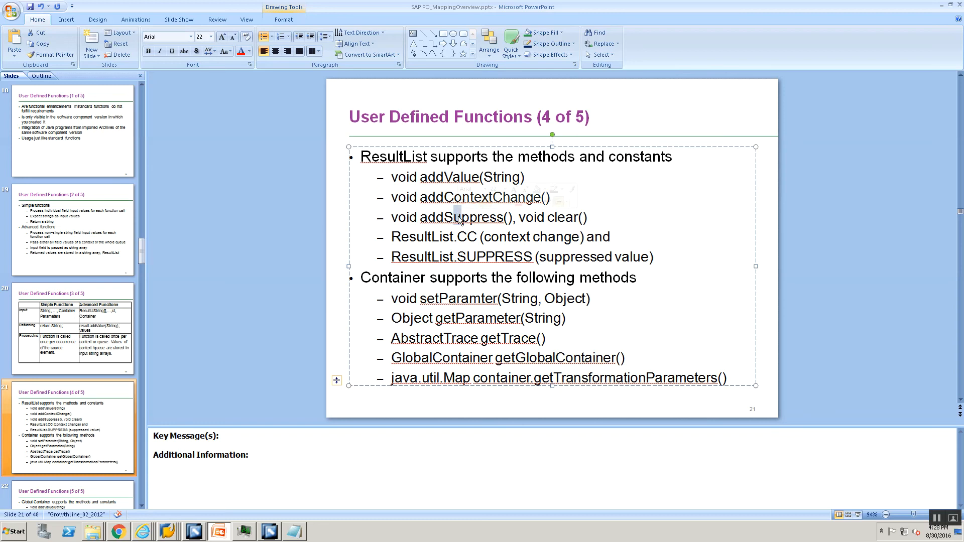
{"action": "double_click", "coordinate": [460, 218]}
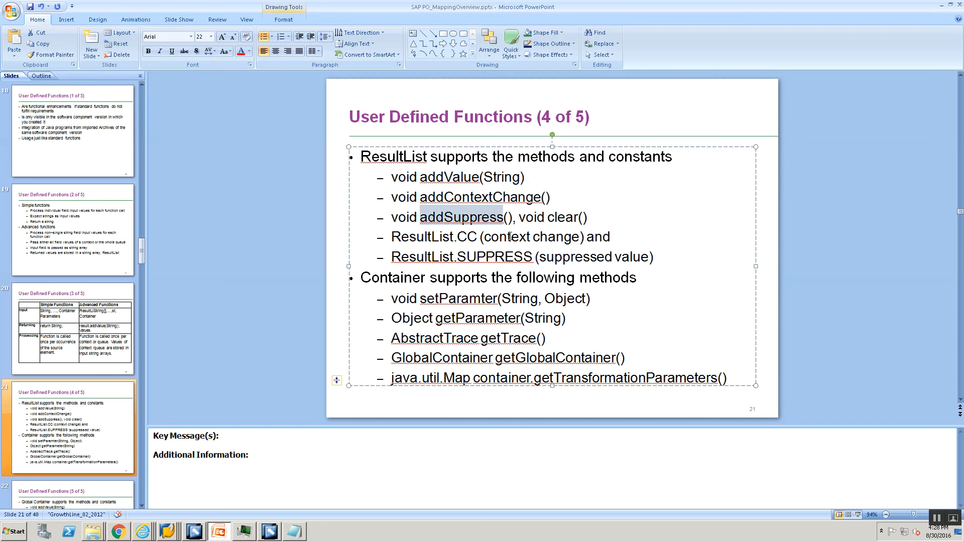
{"action": "left_click_drag", "start_coordinate": [392, 238], "coordinate": [458, 237]}
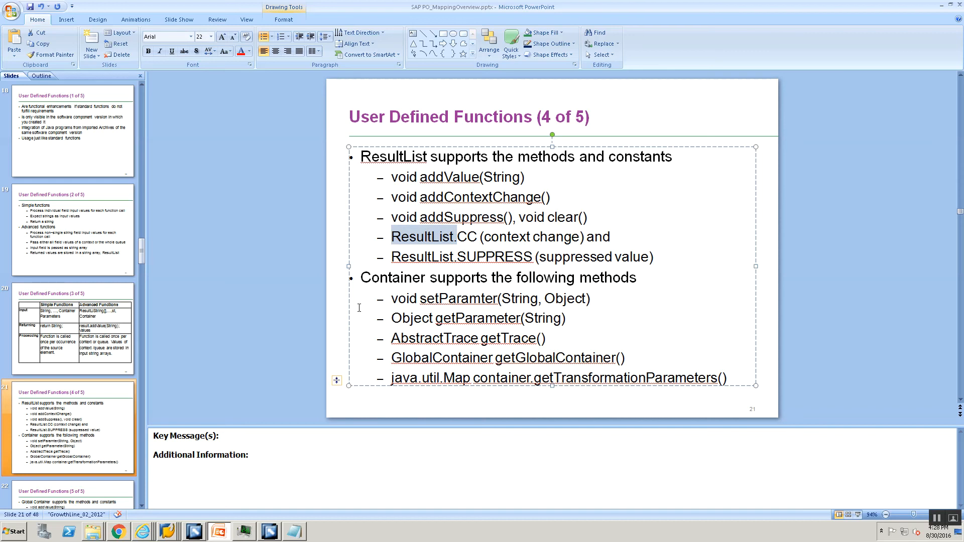
{"action": "left_click", "coordinate": [270, 532]}
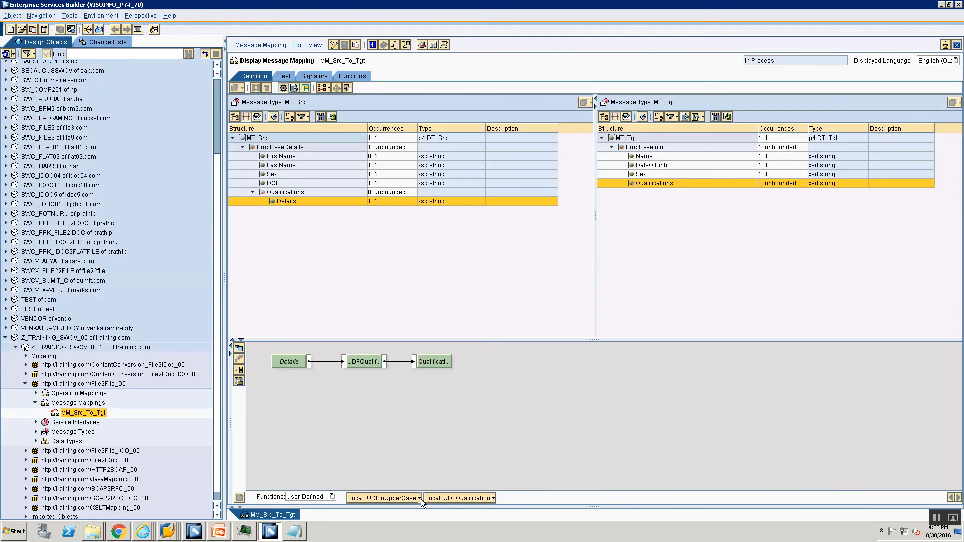
Step: Open the code of UDFtoUpperCase and UDFQualification, then return to the PowerPoint slide
{"action": "left_click", "coordinate": [421, 499]}
{"action": "left_click", "coordinate": [370, 500]}
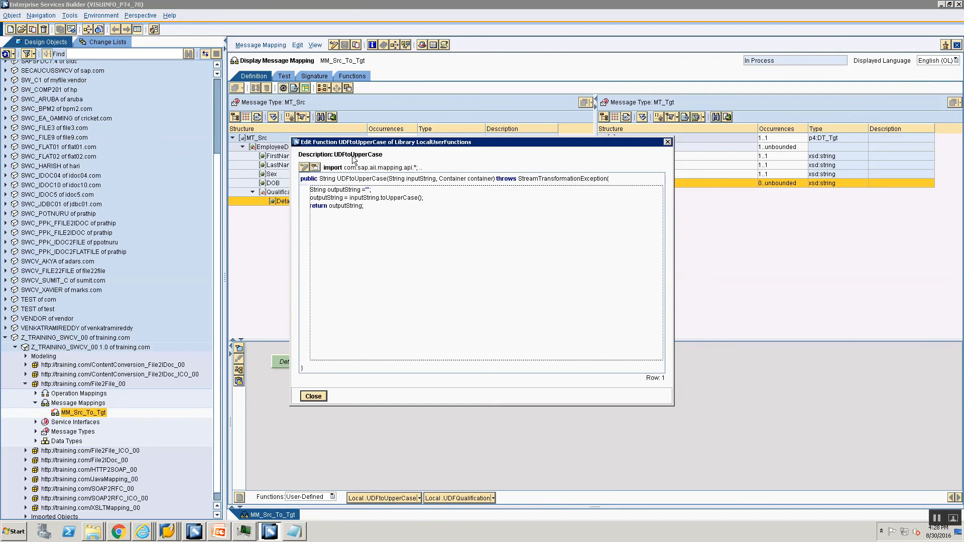
{"action": "left_click", "coordinate": [482, 498]}
{"action": "left_click", "coordinate": [493, 499]}
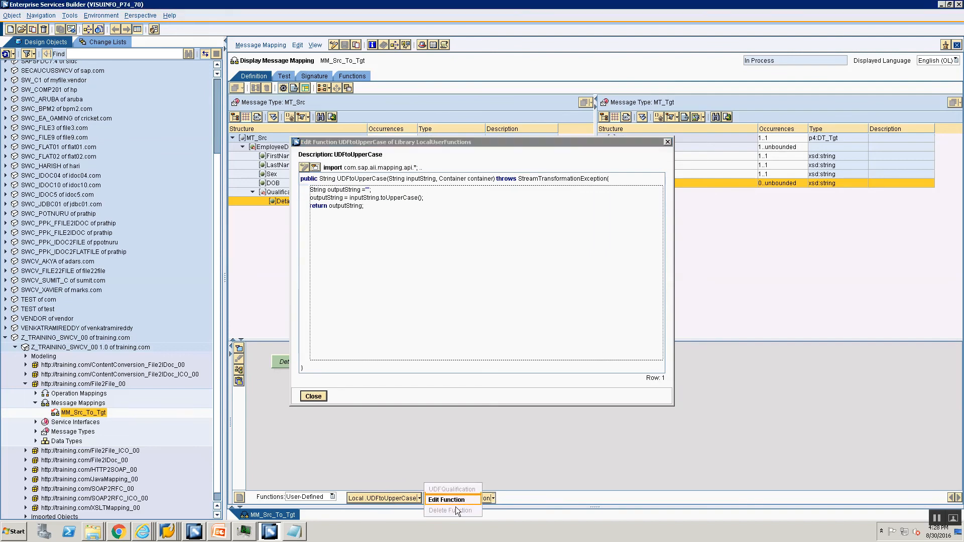
{"action": "left_click", "coordinate": [455, 504]}
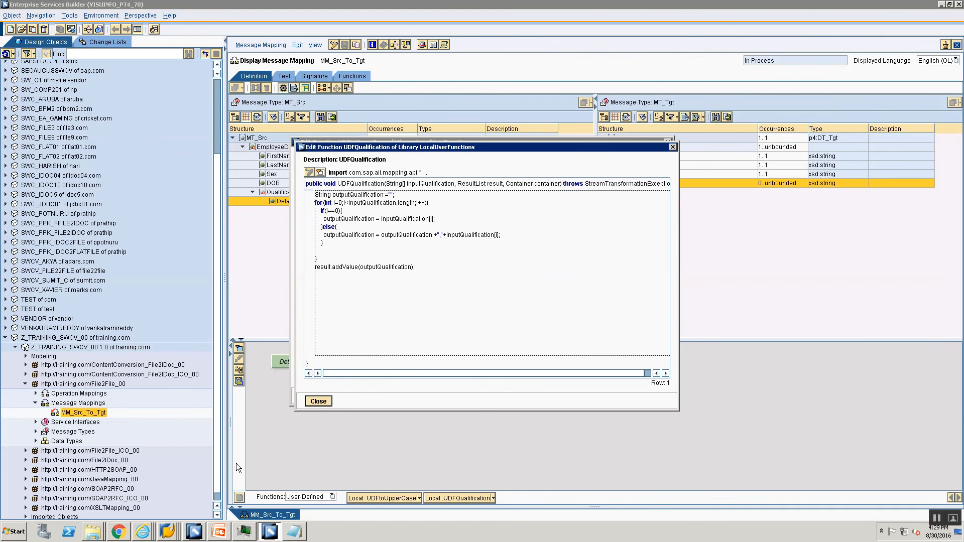
{"action": "left_click", "coordinate": [216, 535]}
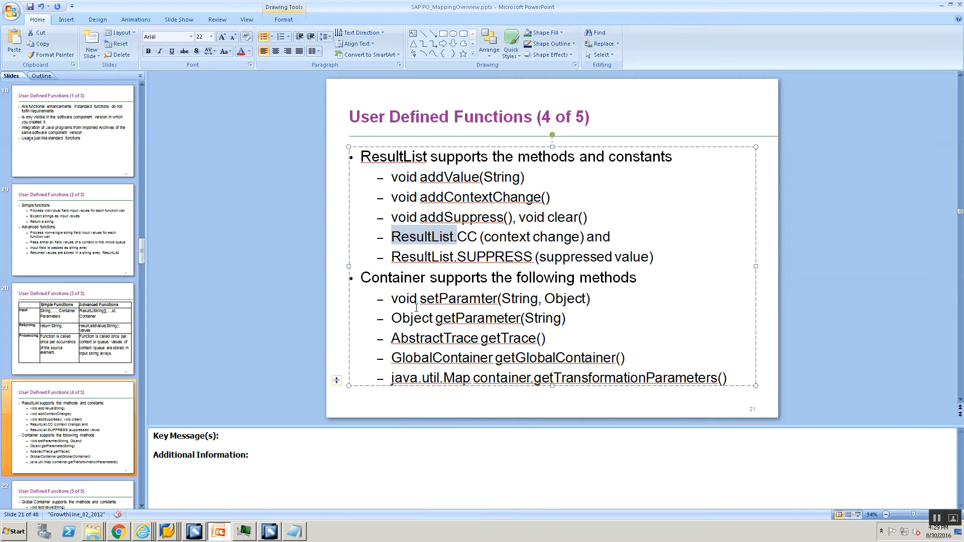
Step: Highlight AbstractTrace on slide 21, then return to UDFQualification's code in the builder
{"action": "double_click", "coordinate": [427, 345]}
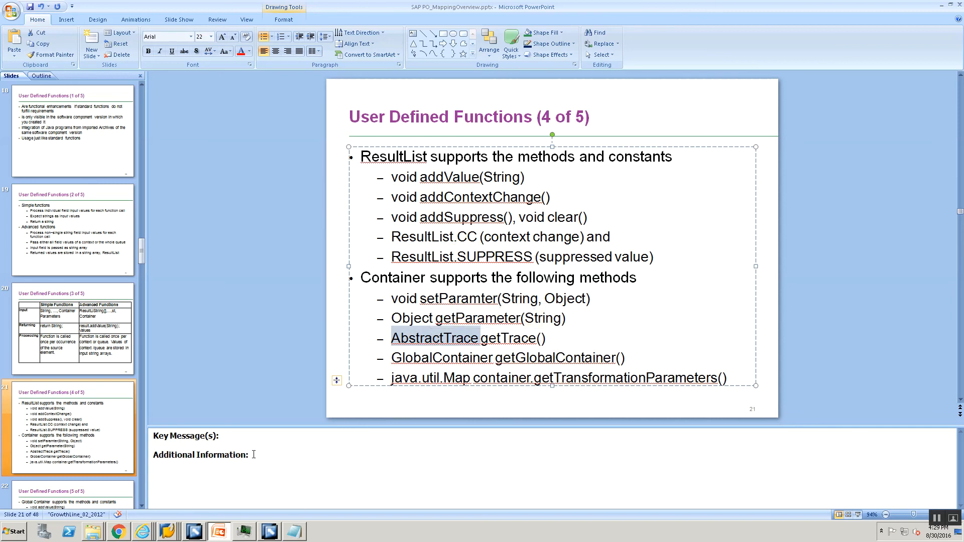
{"action": "left_click", "coordinate": [271, 532]}
Step: Close the UDF code dialog and switch MM_Src_To_Tgt into edit mode
{"action": "left_click", "coordinate": [317, 402]}
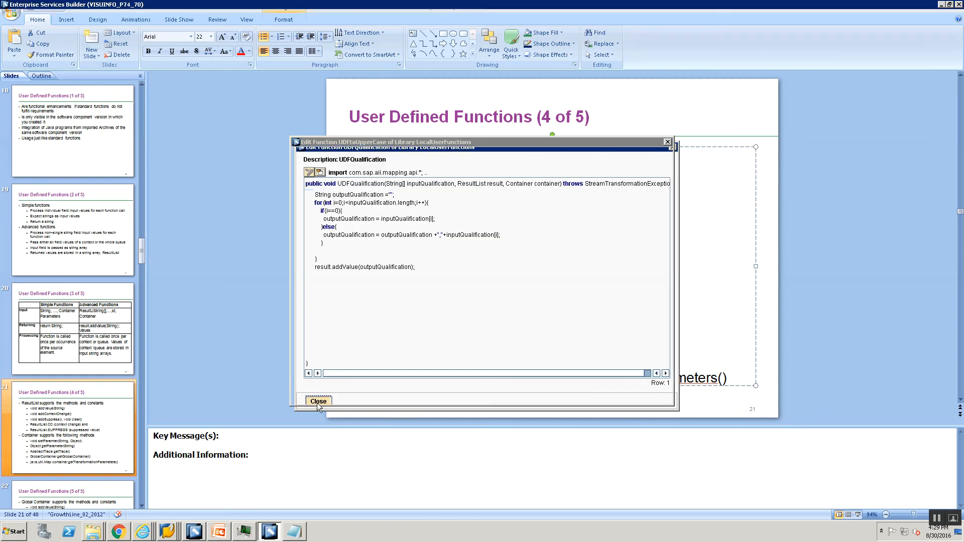
{"action": "left_click", "coordinate": [317, 401]}
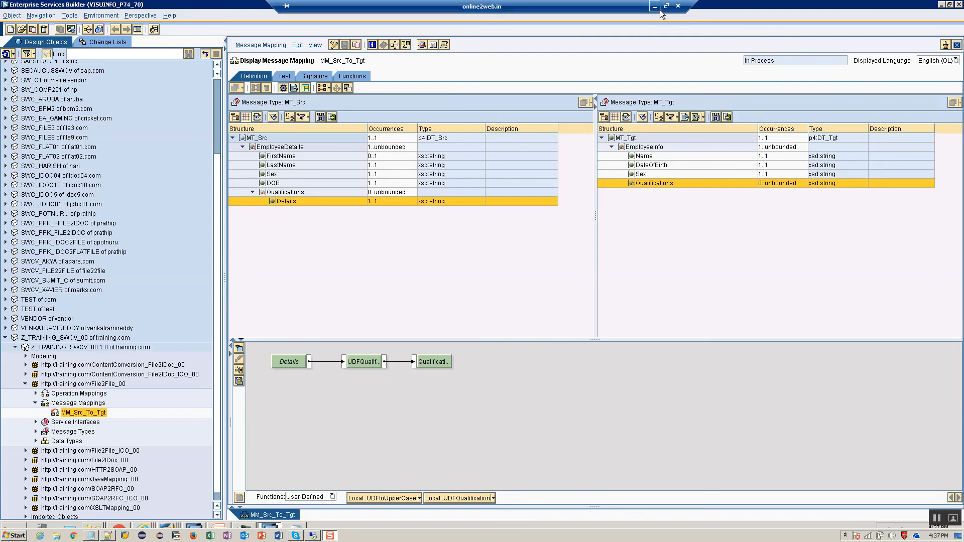
{"action": "left_click", "coordinate": [662, 6]}
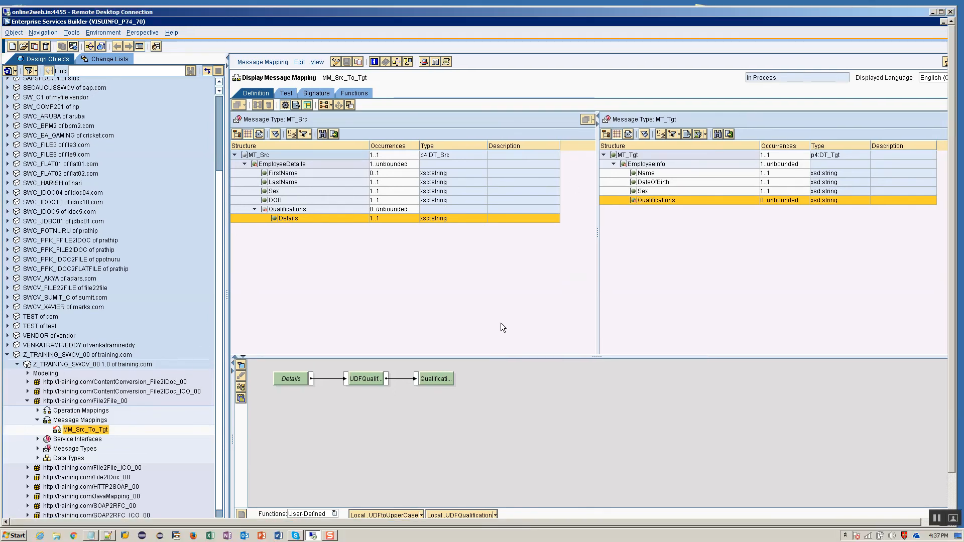
{"action": "double_click", "coordinate": [646, 10]}
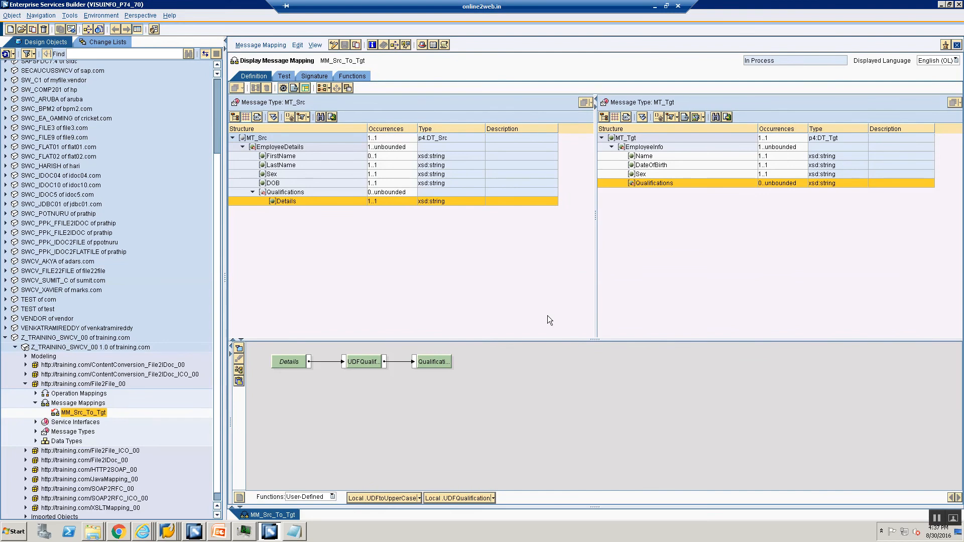
{"action": "left_click", "coordinate": [334, 45]}
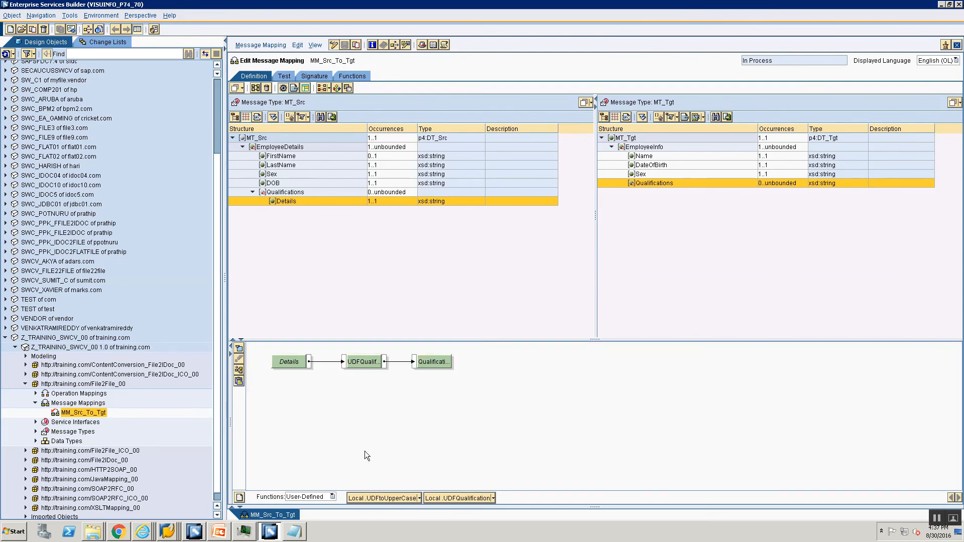
Step: In UDFtoUpperCase's code, add the line AbstractTrace trace = container.getTrace(); after the header
{"action": "left_click", "coordinate": [421, 499]}
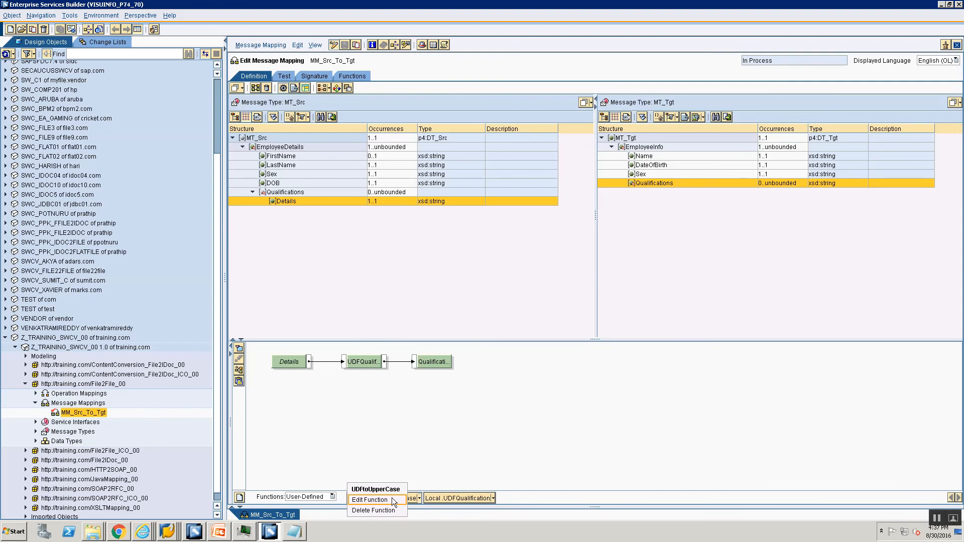
{"action": "left_click", "coordinate": [392, 501]}
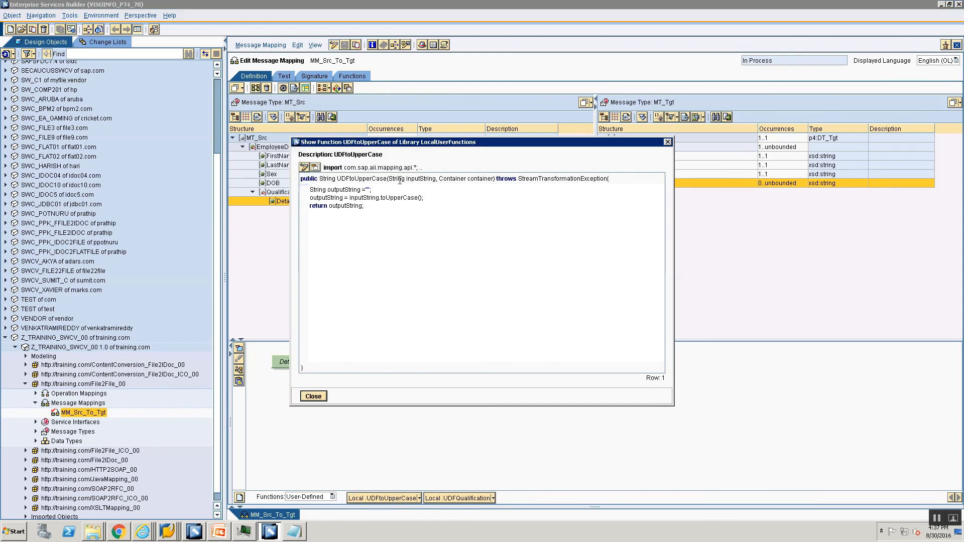
{"action": "key", "text": "Return"}
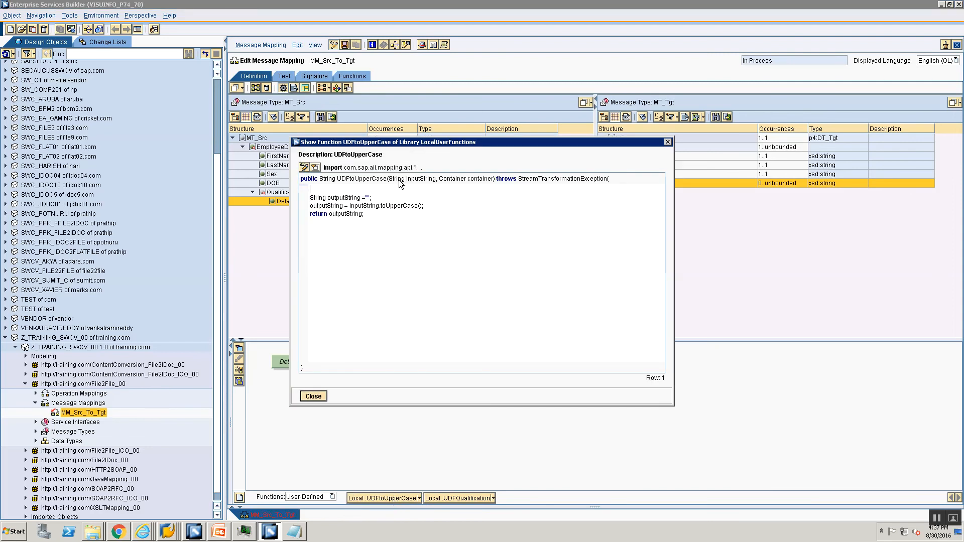
{"action": "type", "text": "AbstractTrace trace = container"}
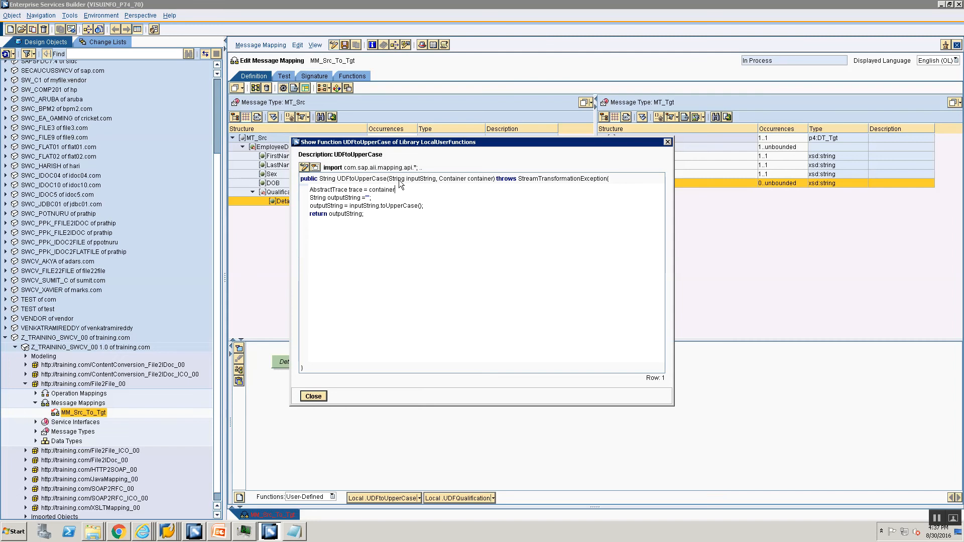
{"action": "type", "text": ".getTrace();"}
Step: Add trace.addWarning("UDFToUpperCase has been called") below the getTrace line
{"action": "key", "text": "Return"}
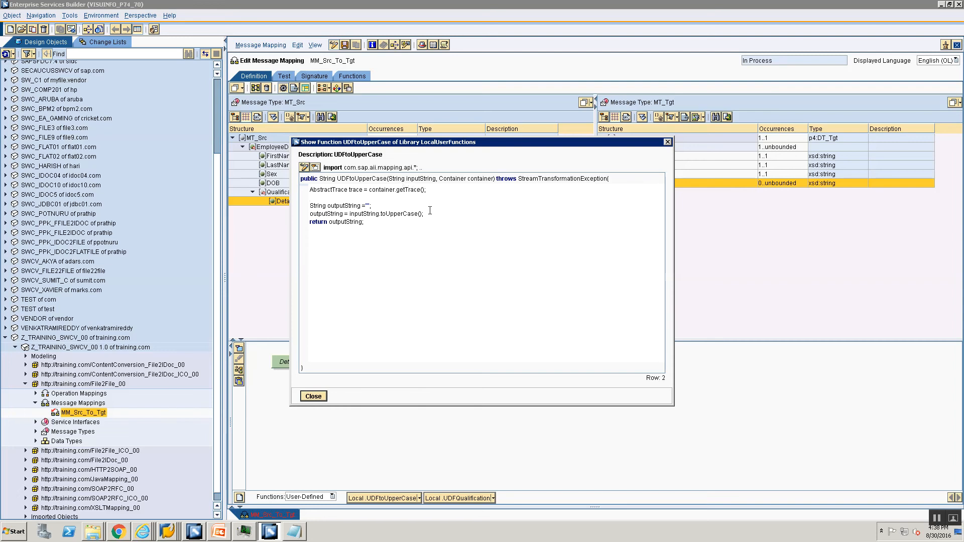
{"action": "type", "text": "trace.addWarning();"}
{"action": "key", "text": "BackSpace"}
{"action": "type", "text": "\"\"UDFToUpperCase has been "}
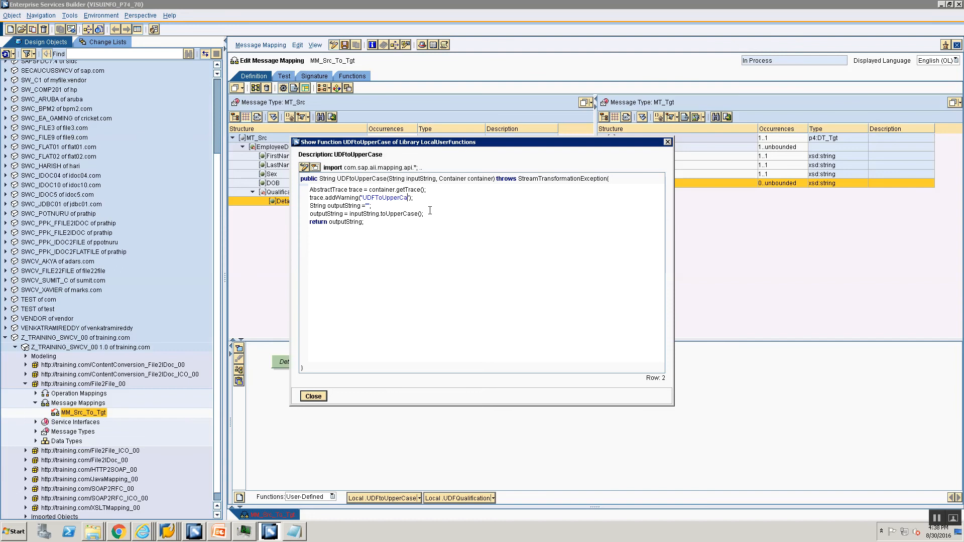
{"action": "type", "text": "called"}
{"action": "key", "text": "Home"}
{"action": "key", "text": "shift+End"}
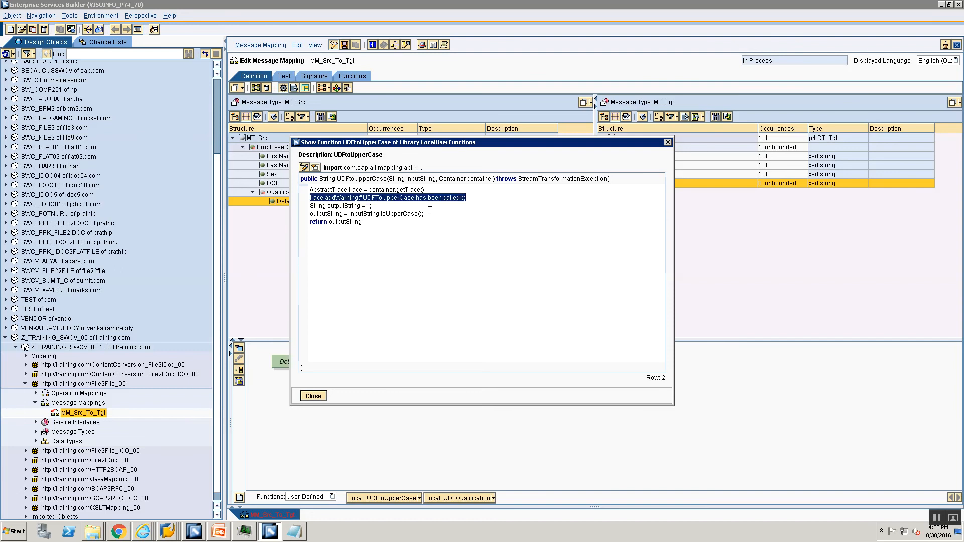
{"action": "key", "text": "Down"}
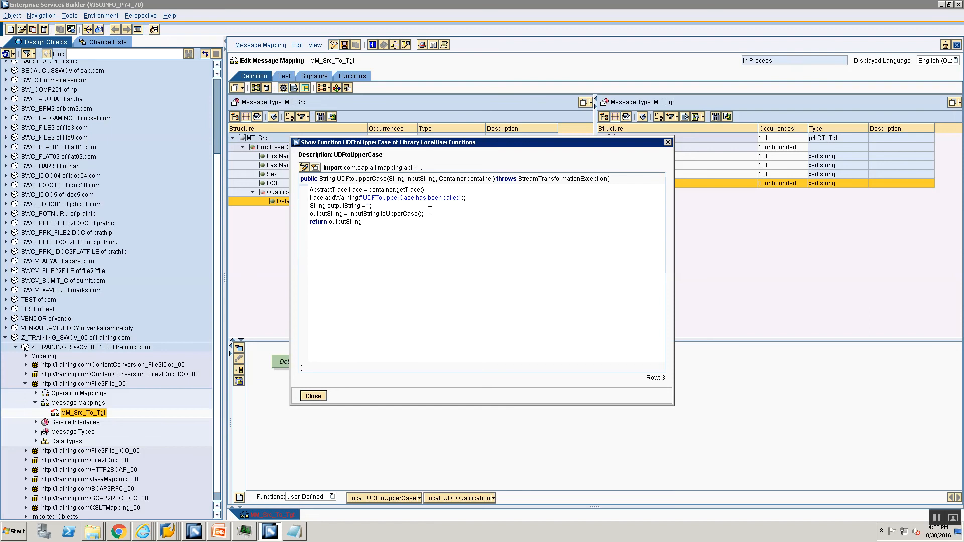
{"action": "key", "text": "Down"}
Step: Begin a trace.addInfo call on a new line after the uppercase conversion
{"action": "key", "text": "Return"}
{"action": "type", "text": "trace.addinFo"}
{"action": "key", "text": "BackSpace"}
{"action": "key", "text": "BackSpace"}
{"action": "key", "text": "BackSpace"}
Step: Reword the UDFtoUpperCase trace message to "Info: UDF has finished concat"
{"action": "type", "text": "Inf"}
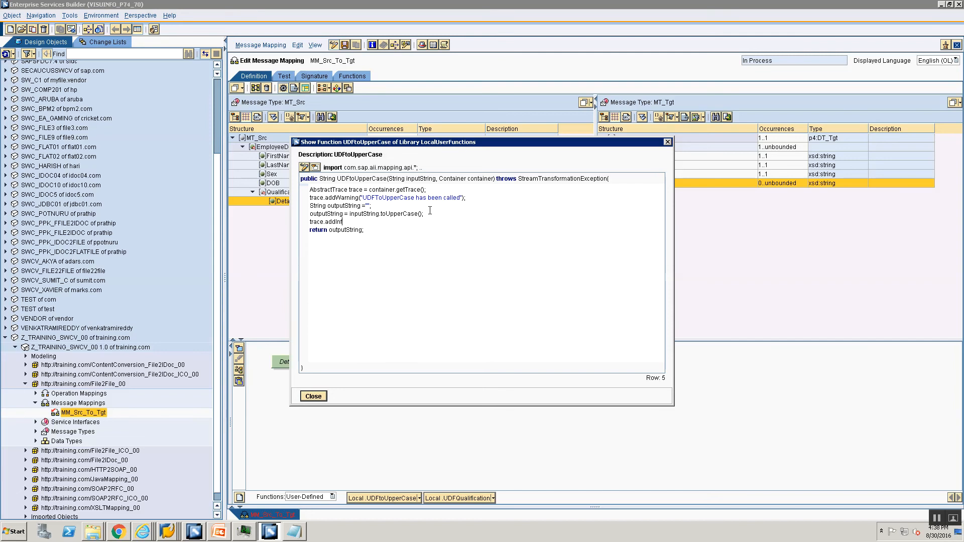
{"action": "type", "text": "o();"}
{"action": "type", "text": "U"}
{"action": "key", "text": "BackSpace"}
{"action": "left_click", "coordinate": [364, 197]}
{"action": "type", "text": "Warning: "}
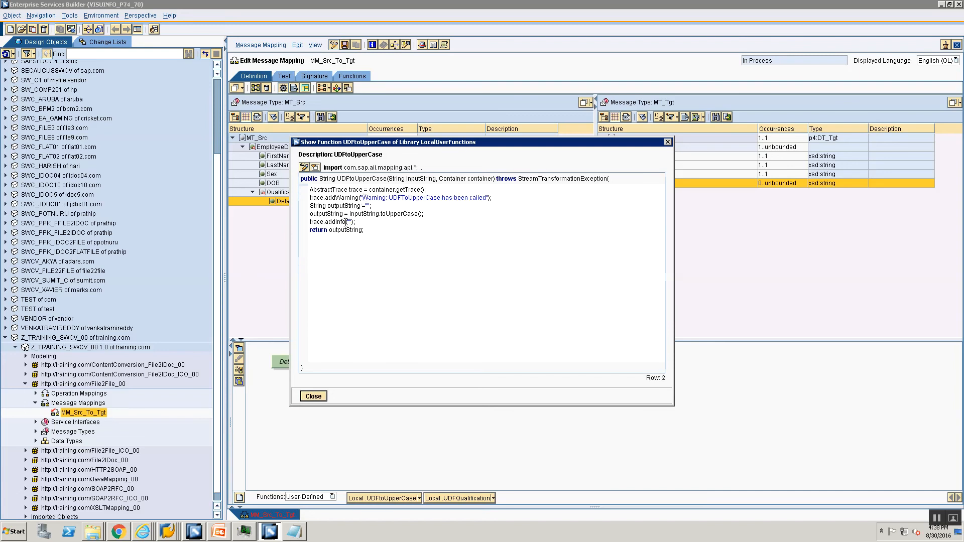
{"action": "type", "text": "Info: UDF hasd"}
{"action": "key", "text": "BackSpace"}
{"action": "key", "text": "BackSpace"}
{"action": "type", "text": "finished concat\"+"}
Step: Append the outputString variable to the info message and close the code window
{"action": "double_click", "coordinate": [336, 214]}
{"action": "key", "text": "ctrl+c"}
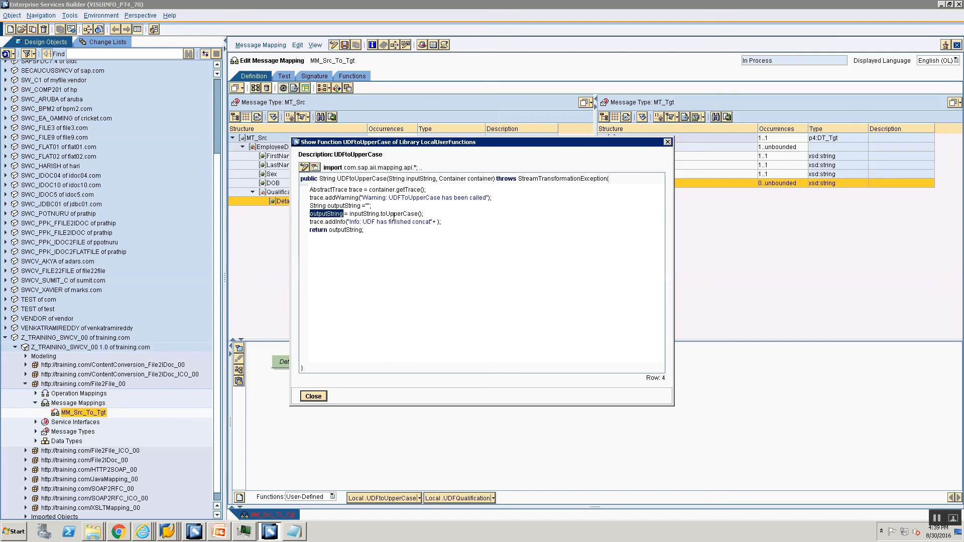
{"action": "left_click", "coordinate": [430, 222]}
{"action": "type", "text": "+"}
{"action": "key", "text": "ctrl+v"}
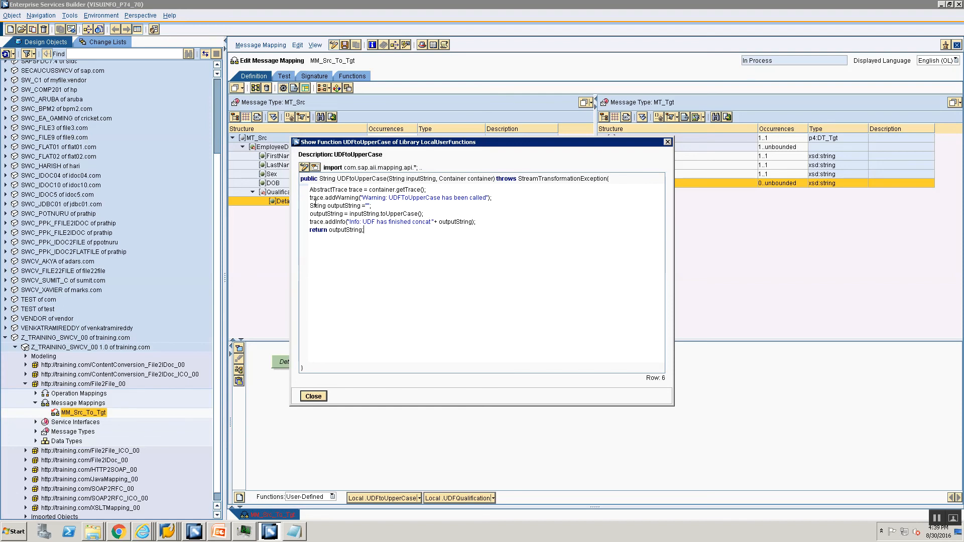
{"action": "left_click", "coordinate": [313, 397]}
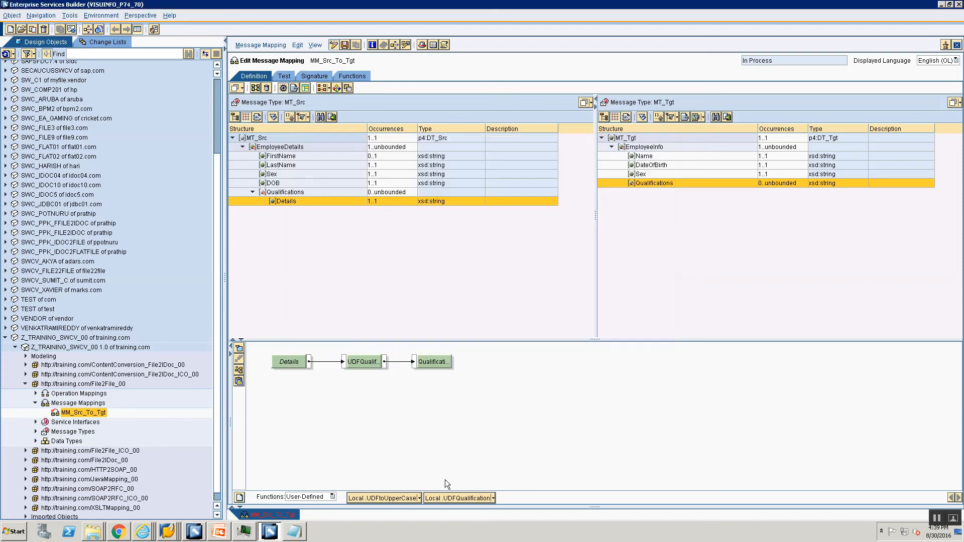
Step: Add AbstractTrace trace = container.getTrace(); at the top of UDFQualification
{"action": "left_click", "coordinate": [495, 496]}
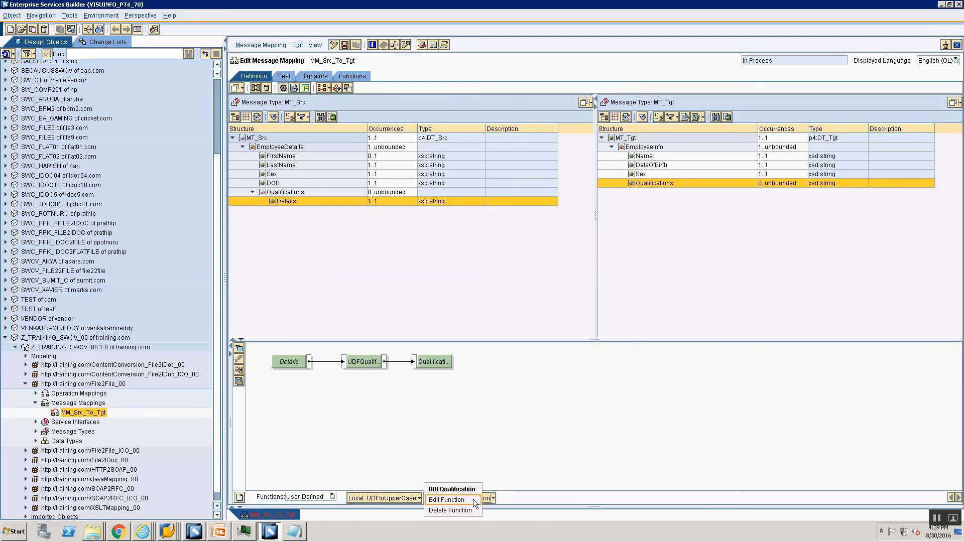
{"action": "left_click", "coordinate": [473, 499]}
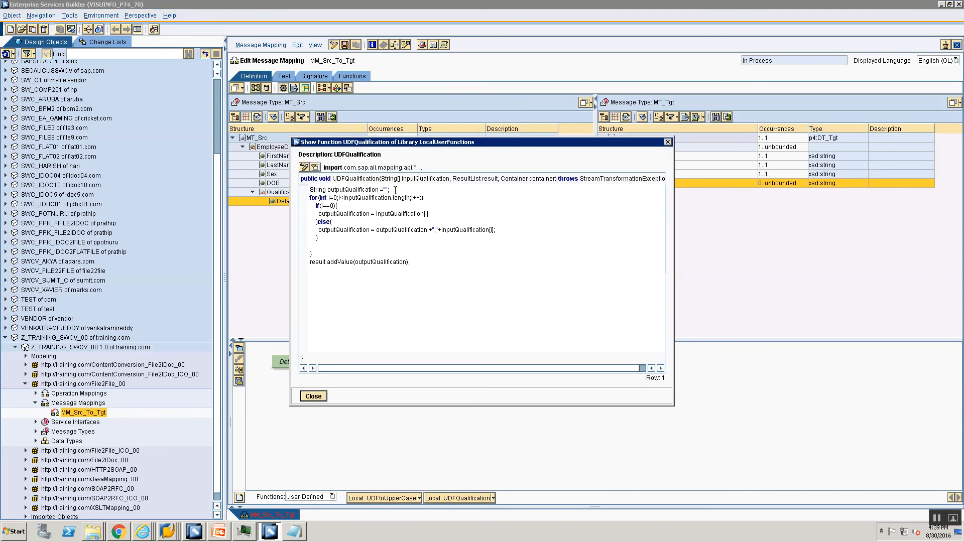
{"action": "key", "text": "Return"}
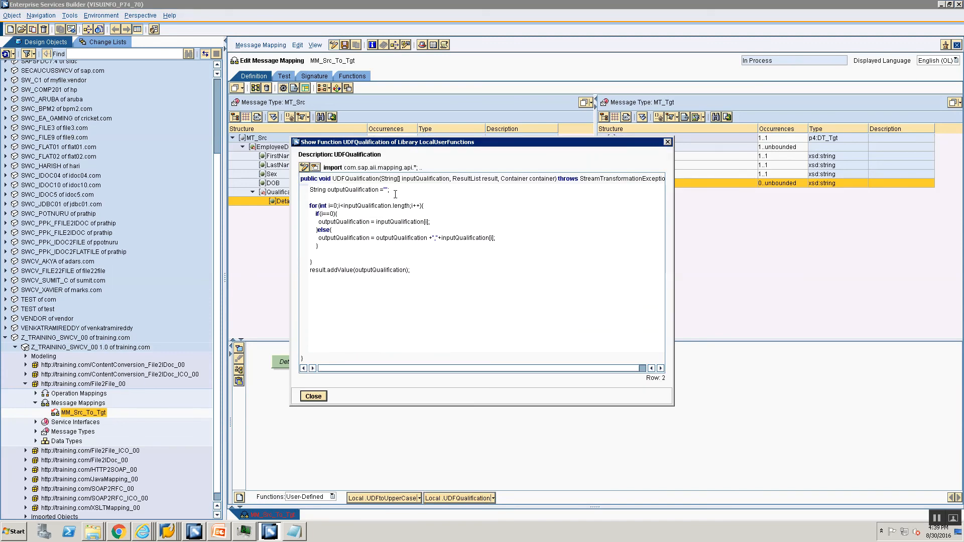
{"action": "key", "text": "Up"}
{"action": "key", "text": "Up"}
{"action": "key", "text": "Return"}
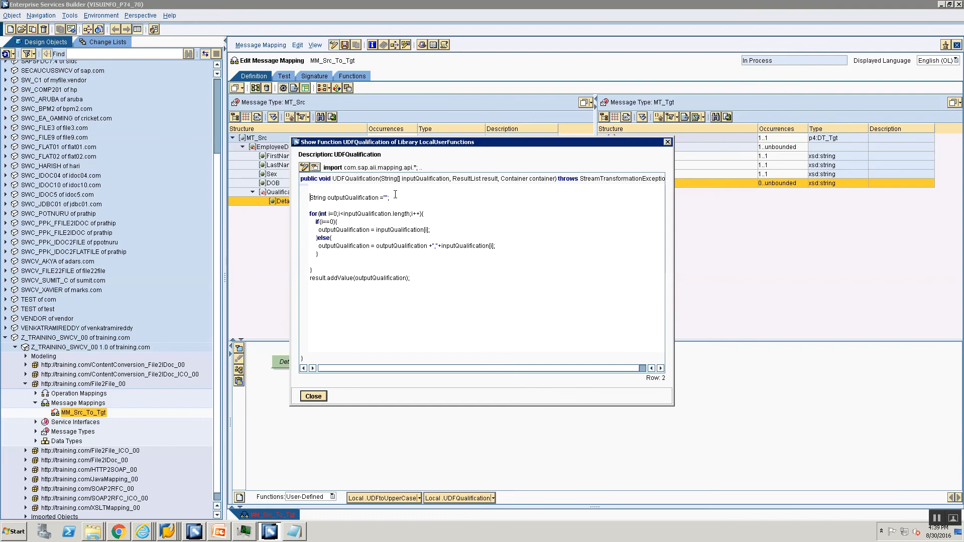
{"action": "key", "text": "Up"}
{"action": "type", "text": "AbstractTrace trace= copntaine"}
{"action": "type", "text": "r.getTrace();"}
{"action": "key", "text": "Return"}
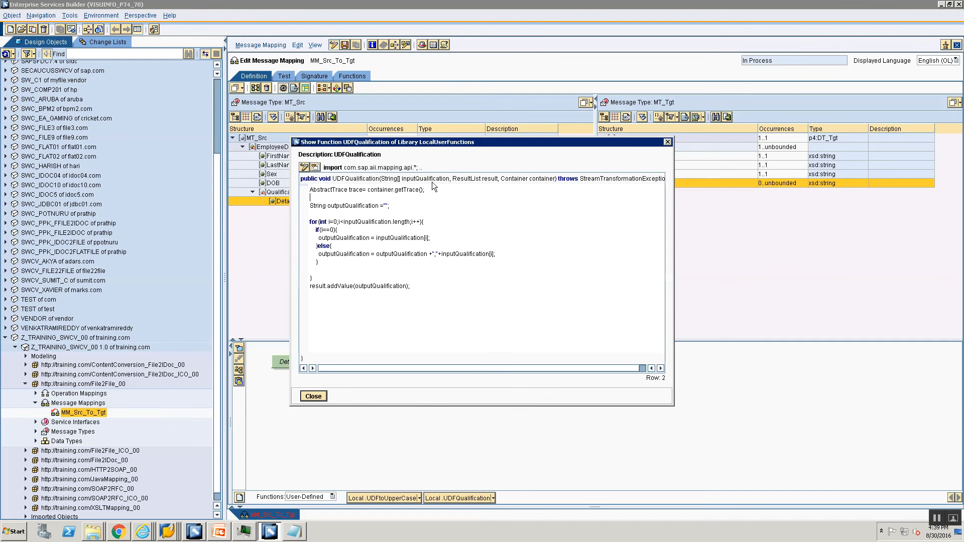
Step: Add trace.addWarning("Warning: inputQualificationUDF Called") and close the code window
{"action": "type", "text": "trace.addWarning"}
{"action": "type", "text": "inputQualification"}
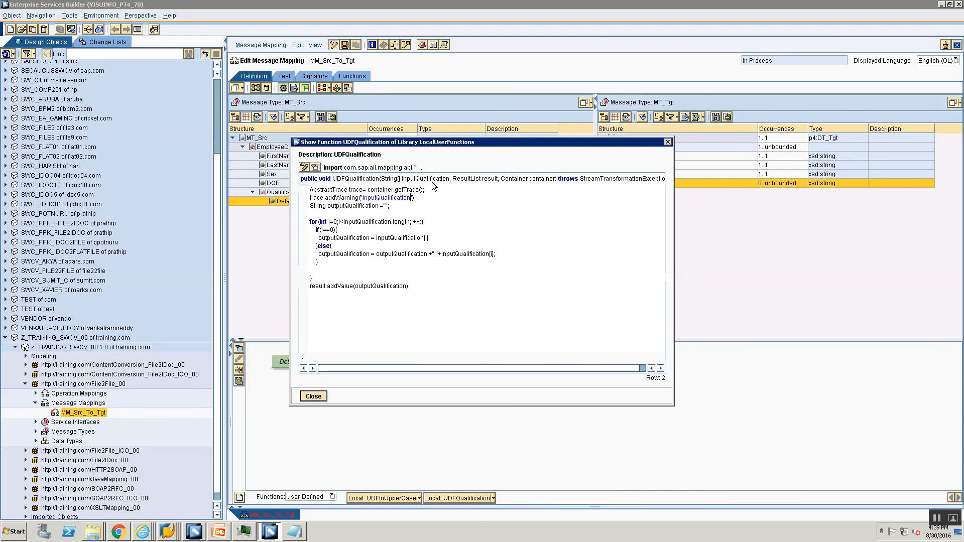
{"action": "type", "text": "UDF Called"}
{"action": "key", "text": "Left"}
{"action": "key", "text": "Left"}
{"action": "key", "text": "Left"}
{"action": "key", "text": "Left"}
{"action": "key", "text": "Left"}
{"action": "key", "text": "Left"}
{"action": "key", "text": "Left"}
{"action": "key", "text": "Left"}
{"action": "key", "text": "Left"}
{"action": "key", "text": "Left"}
{"action": "key", "text": "Left"}
{"action": "key", "text": "Left"}
{"action": "key", "text": "Left"}
{"action": "key", "text": "Left"}
{"action": "key", "text": "Left"}
{"action": "key", "text": "Left"}
{"action": "type", "text": "Warn"}
{"action": "key", "text": "Delete"}
{"action": "type", "text": "ning:"}
{"action": "left_click", "coordinate": [314, 397]}
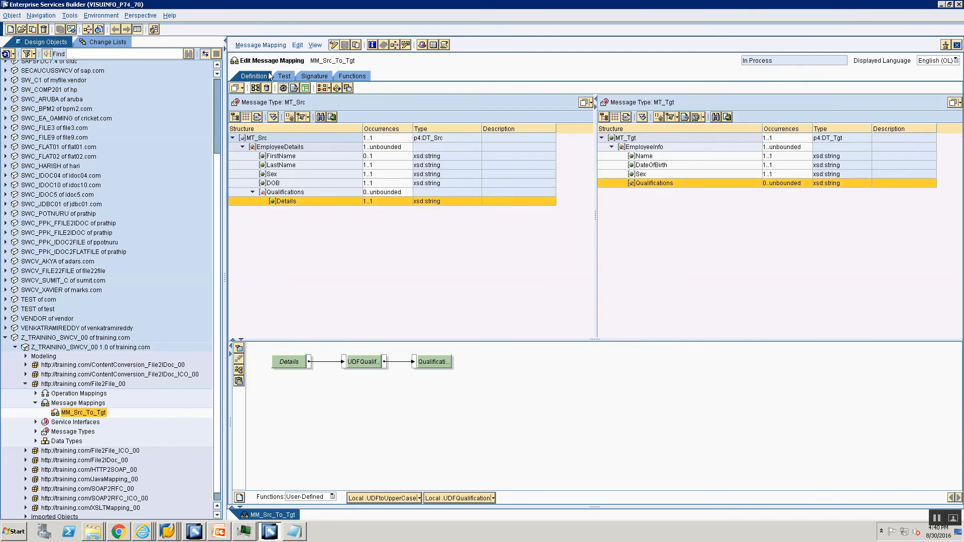
Step: Run the MM_Src_To_Tgt test transformation, review the Processing Log, and return to Definition
{"action": "left_click", "coordinate": [284, 76]}
{"action": "left_click", "coordinate": [235, 395]}
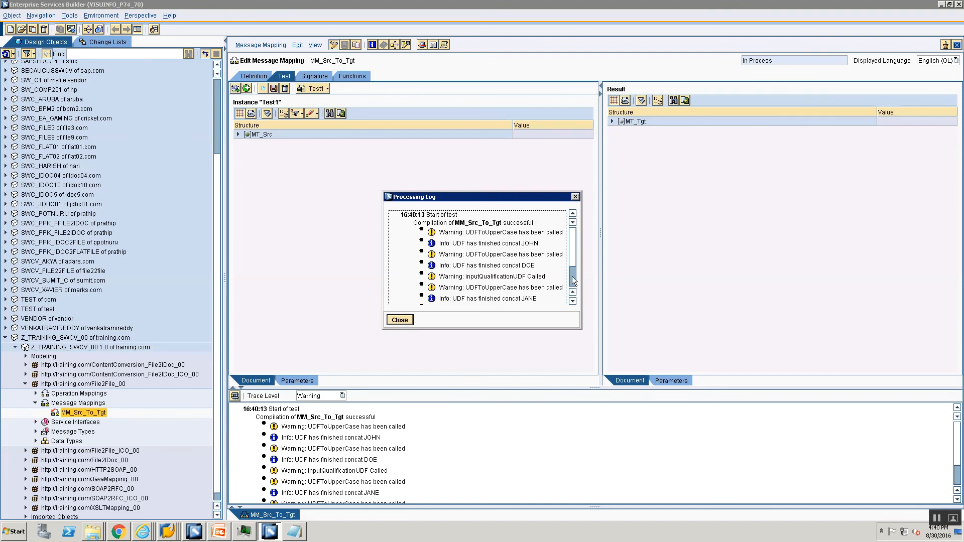
{"action": "scroll", "coordinate": [553, 295], "scroll_direction": "down", "scroll_amount": 2}
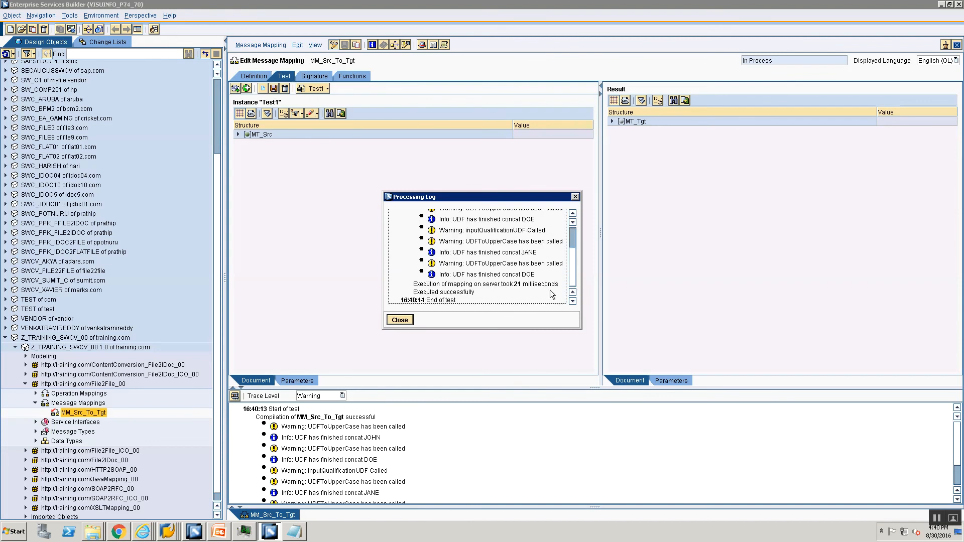
{"action": "left_click", "coordinate": [397, 321]}
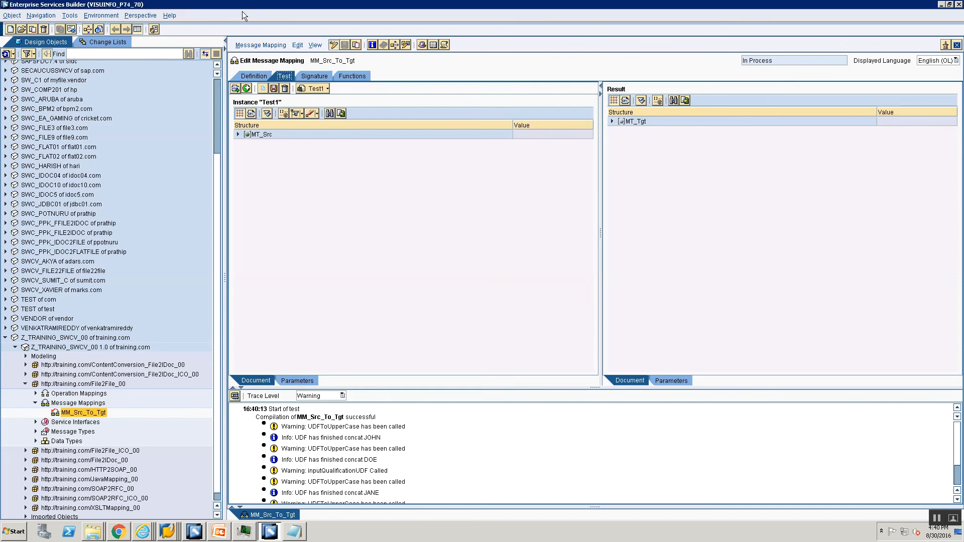
{"action": "left_click", "coordinate": [254, 74]}
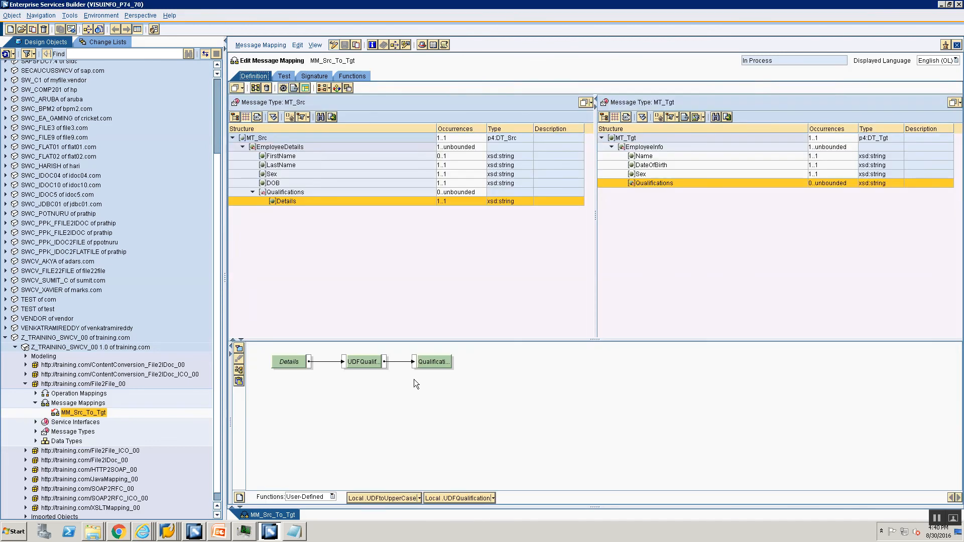
Step: Change the UDFtoUpperCase info message ending from "concat" to "uppsercase conversion"
{"action": "left_click", "coordinate": [419, 499]}
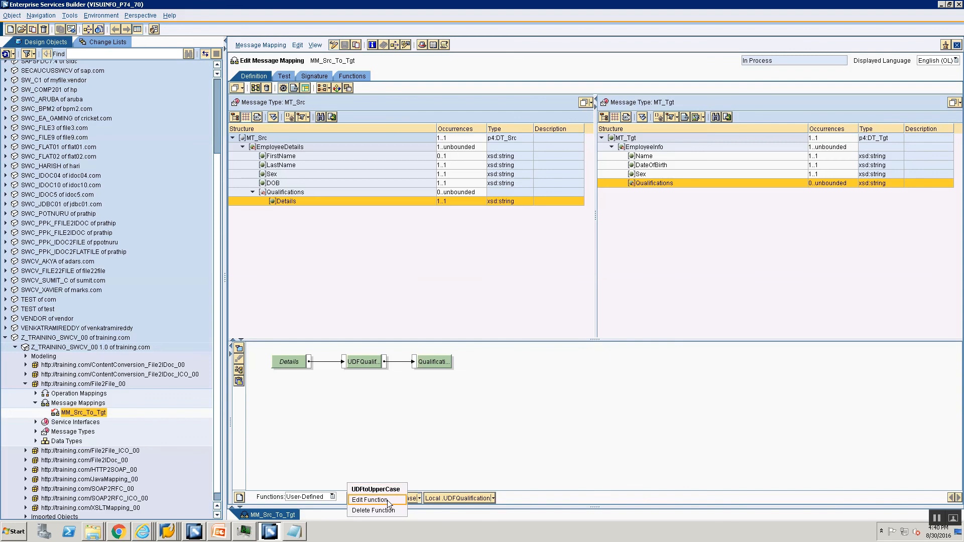
{"action": "left_click", "coordinate": [389, 500]}
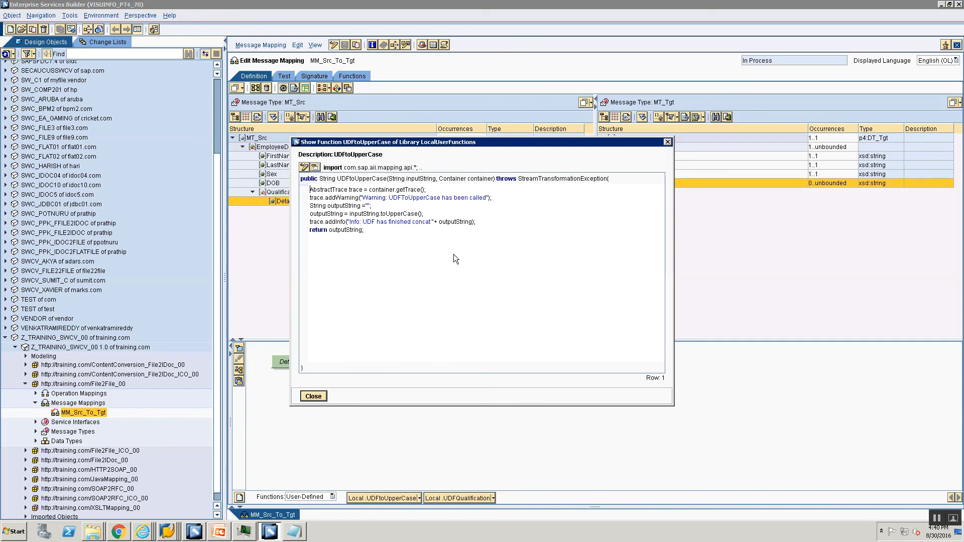
{"action": "double_click", "coordinate": [415, 223]}
{"action": "type", "text": "uppsercase"}
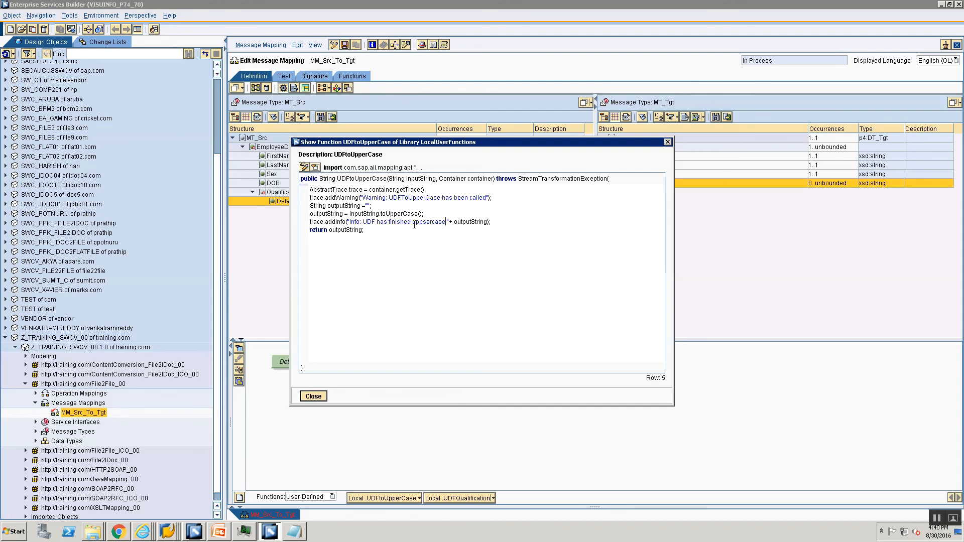
{"action": "type", "text": "conversion"}
{"action": "key", "text": "Left"}
{"action": "key", "text": "Left"}
{"action": "left_click", "coordinate": [313, 397]}
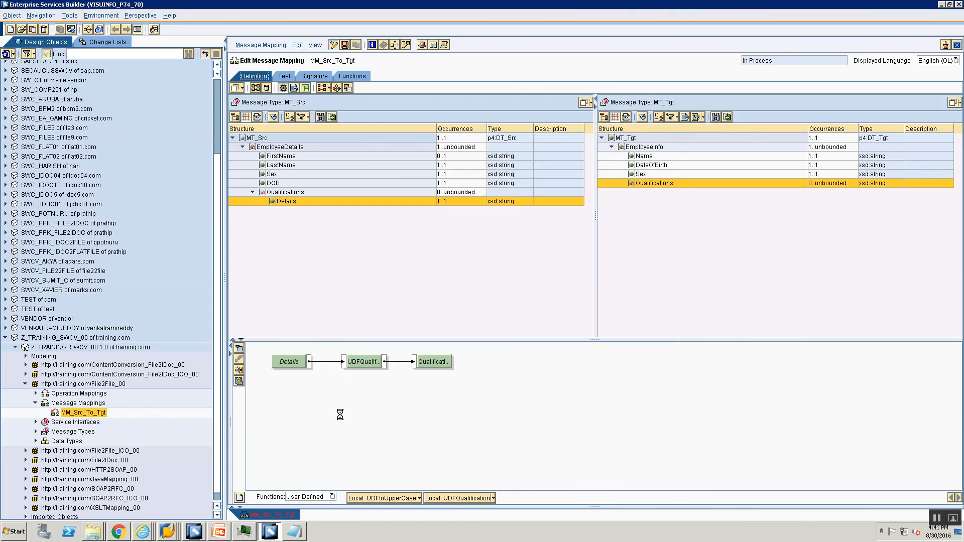
Step: Check MM_Src_To_Tgt and activate it with the Standard change list
{"action": "left_click", "coordinate": [265, 49]}
{"action": "left_click", "coordinate": [266, 116]}
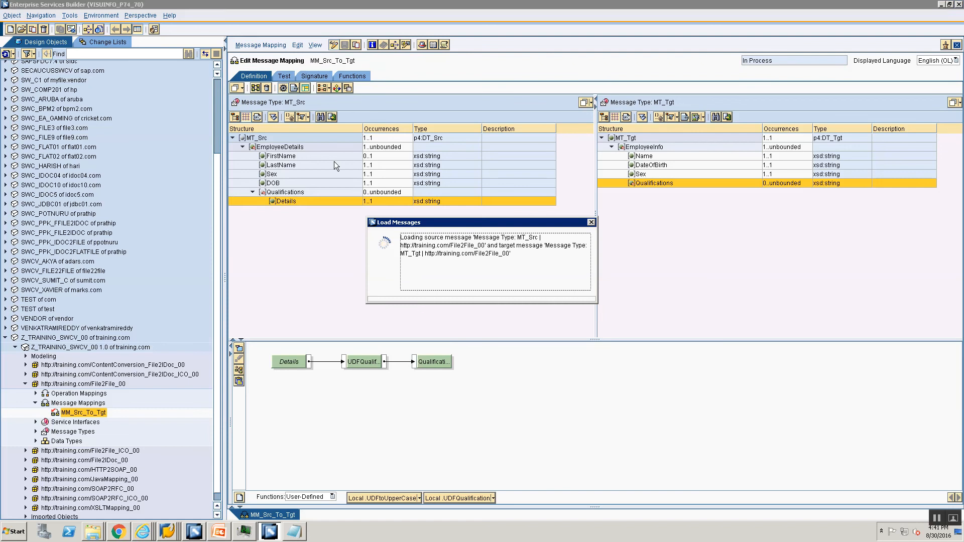
{"action": "left_click", "coordinate": [258, 45]}
{"action": "left_click", "coordinate": [267, 121]}
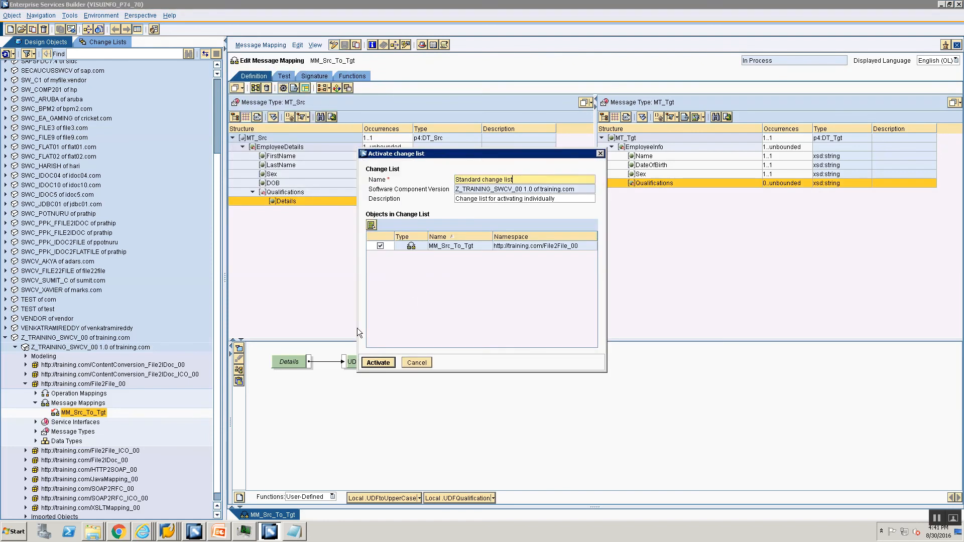
{"action": "left_click", "coordinate": [377, 363]}
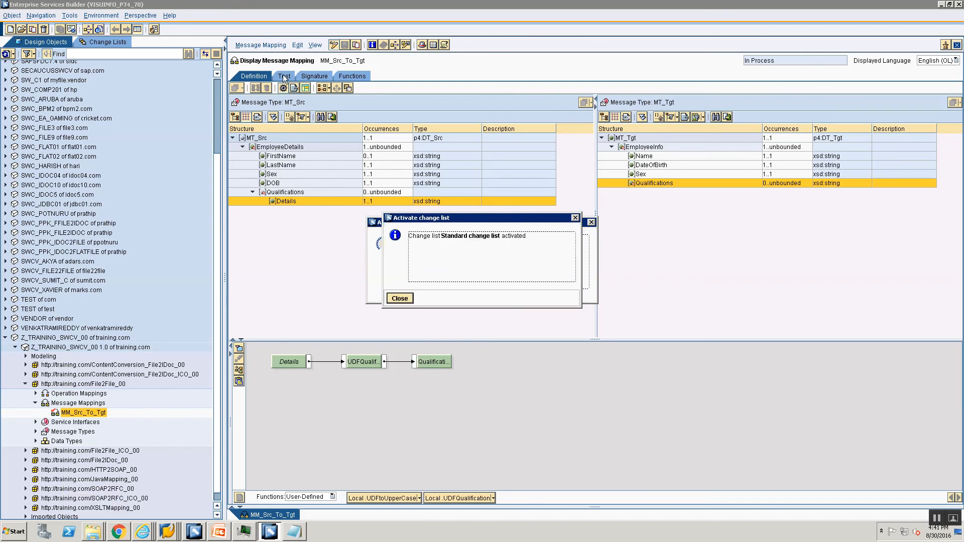
Step: Select Test1's full source XML in the Test tab, then bring up the Training folder
{"action": "left_click", "coordinate": [401, 298]}
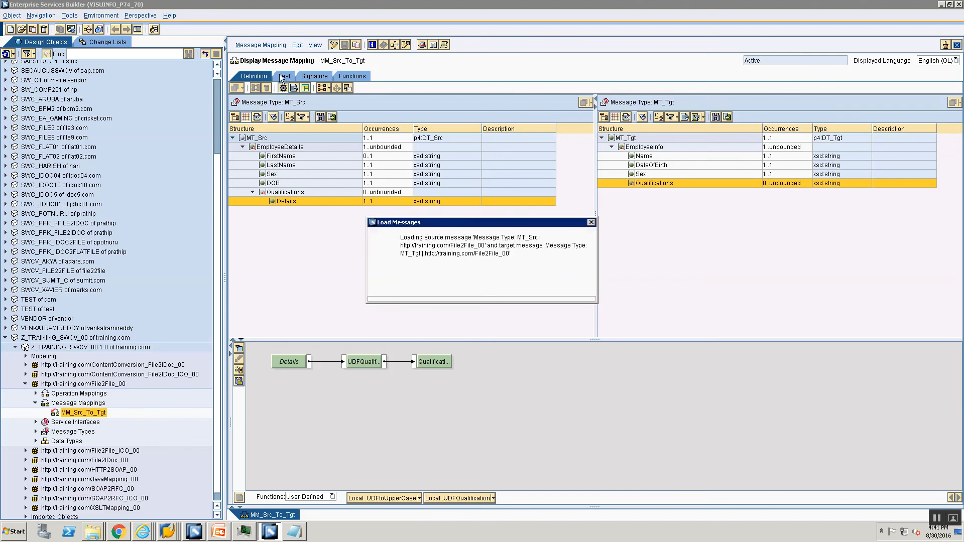
{"action": "left_click", "coordinate": [283, 76]}
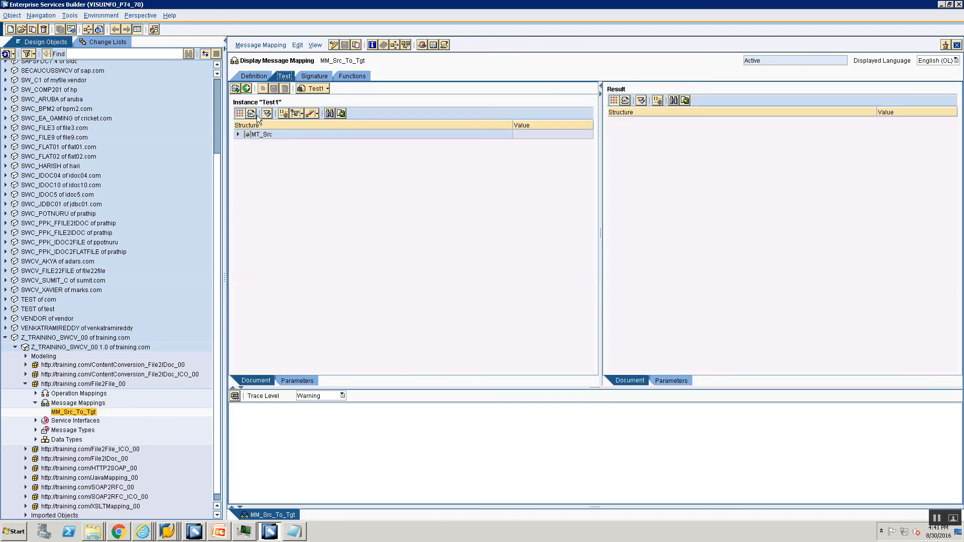
{"action": "left_click", "coordinate": [251, 113]}
{"action": "key", "text": "ctrl+a"}
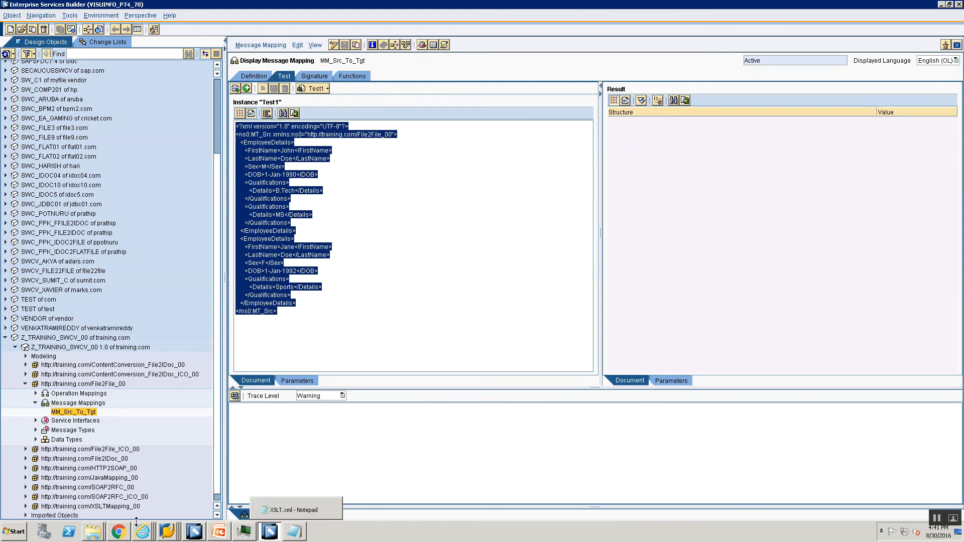
{"action": "left_click", "coordinate": [93, 531]}
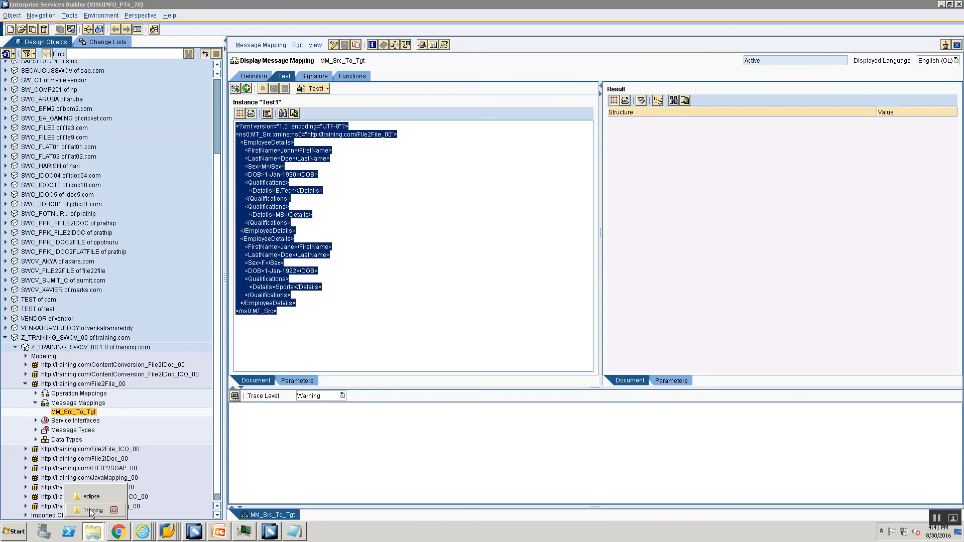
{"action": "left_click", "coordinate": [91, 510]}
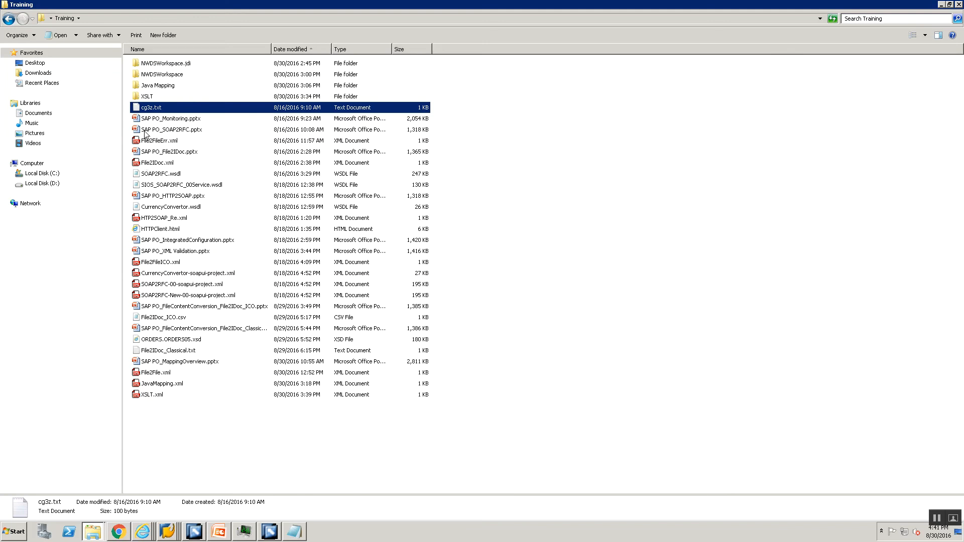
Step: Replace File2File.xml's content in Notepad with the copied Test1 XML and save it
{"action": "right_click", "coordinate": [142, 374]}
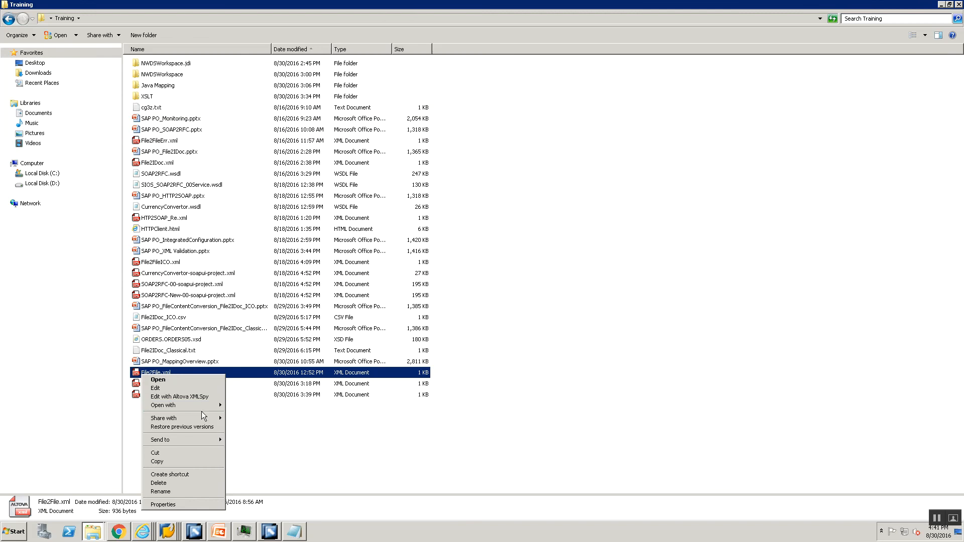
{"action": "mouse_move", "coordinate": [204, 407]}
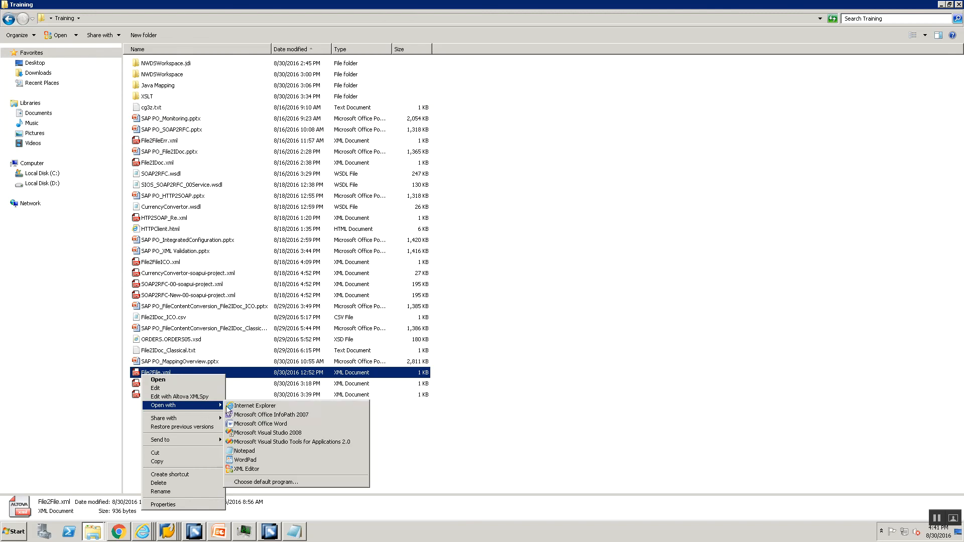
{"action": "left_click", "coordinate": [257, 451]}
{"action": "key", "text": "ctrl+a"}
{"action": "key", "text": "Delete"}
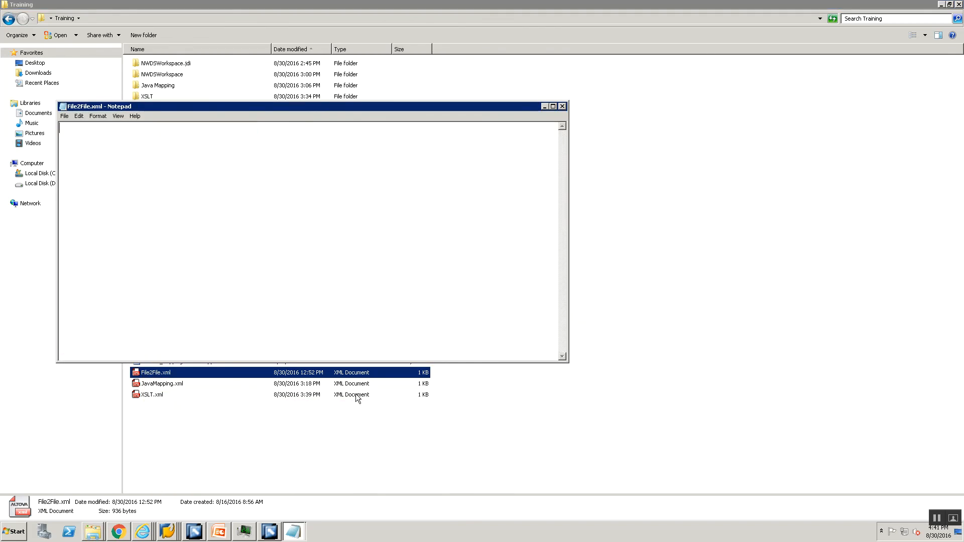
{"action": "key", "text": "ctrl+v"}
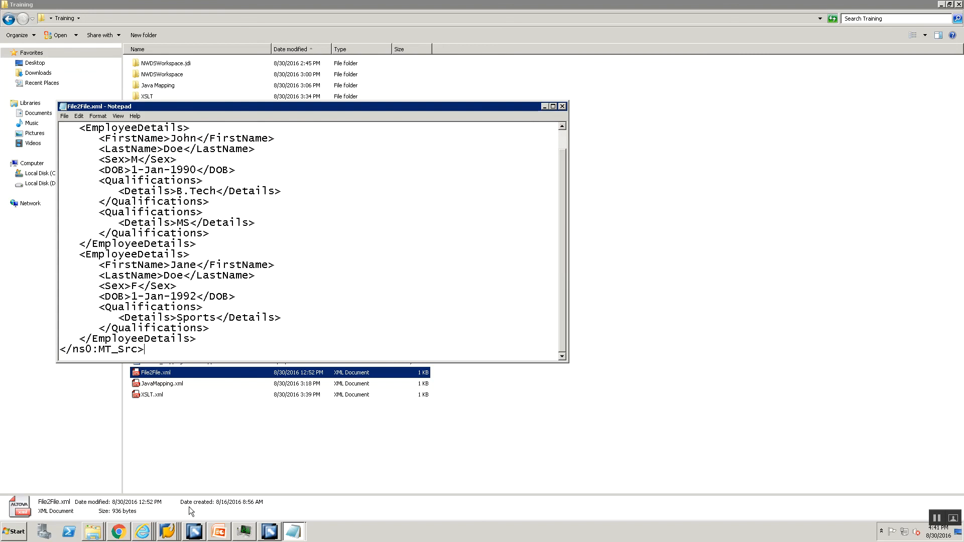
{"action": "key", "text": "ctrl+s"}
{"action": "right_click", "coordinate": [177, 532]}
{"action": "left_click", "coordinate": [179, 496]}
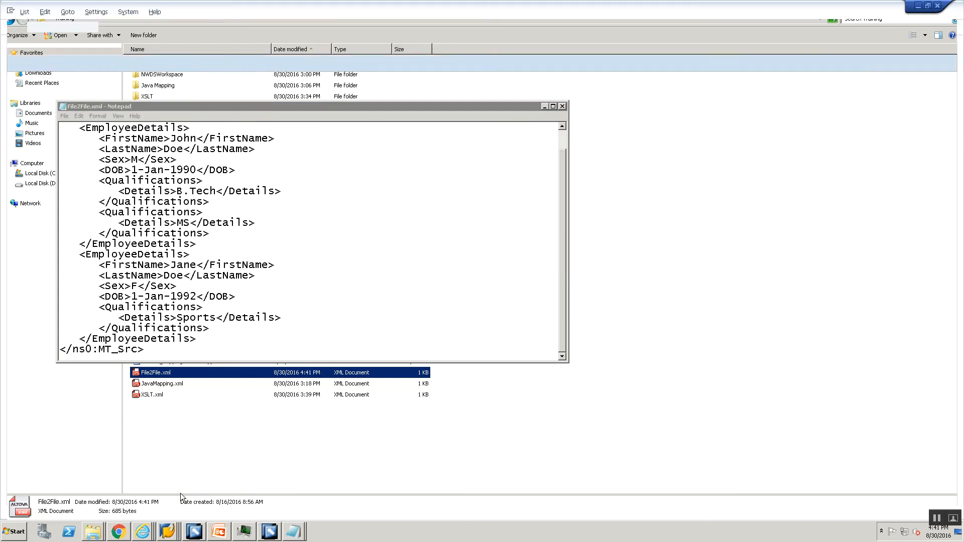
Step: Upload File2File.xml instead of XSLT.xml to the server's trans\training directory
{"action": "left_click", "coordinate": [168, 532]}
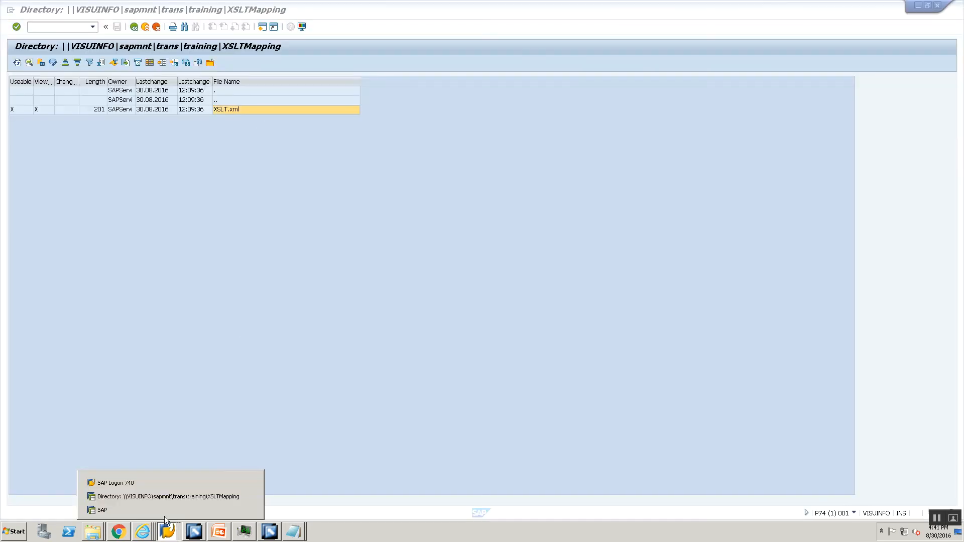
{"action": "left_click", "coordinate": [161, 511]}
{"action": "left_click", "coordinate": [177, 144]}
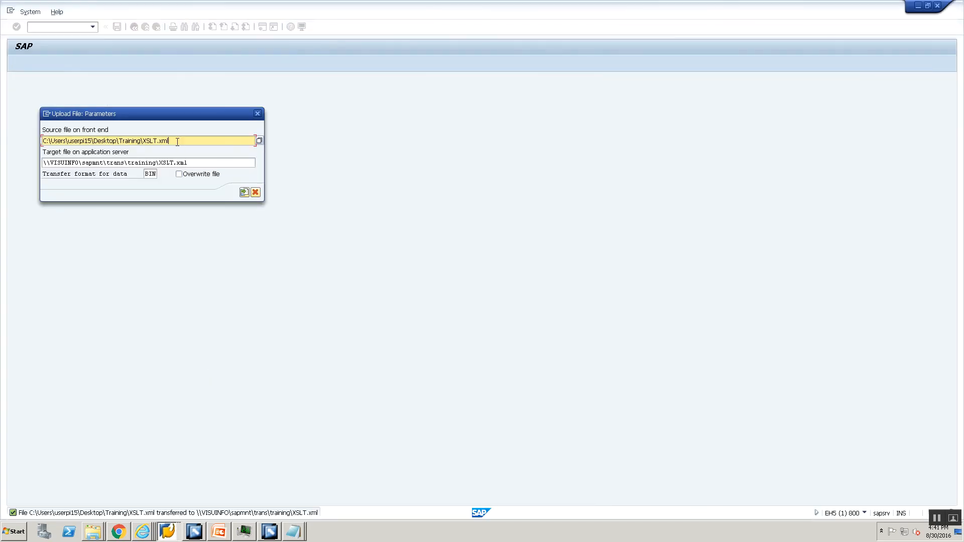
{"action": "key", "text": "BackSpace"}
{"action": "key", "text": "BackSpace"}
{"action": "key", "text": "BackSpace"}
{"action": "key", "text": "BackSpace"}
{"action": "key", "text": "BackSpace"}
{"action": "left_click", "coordinate": [200, 167]}
{"action": "key", "text": "BackSpace"}
{"action": "key", "text": "BackSpace"}
{"action": "key", "text": "BackSpace"}
{"action": "key", "text": "BackSpace"}
{"action": "key", "text": "BackSpace"}
{"action": "key", "text": "BackSpace"}
{"action": "key", "text": "BackSpace"}
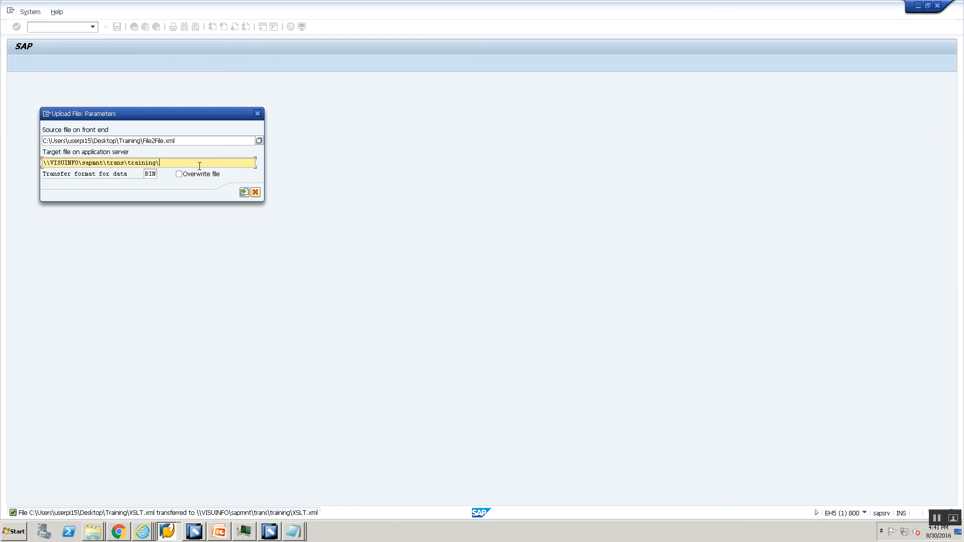
{"action": "type", "text": "File2File.xml"}
{"action": "left_click", "coordinate": [244, 193]}
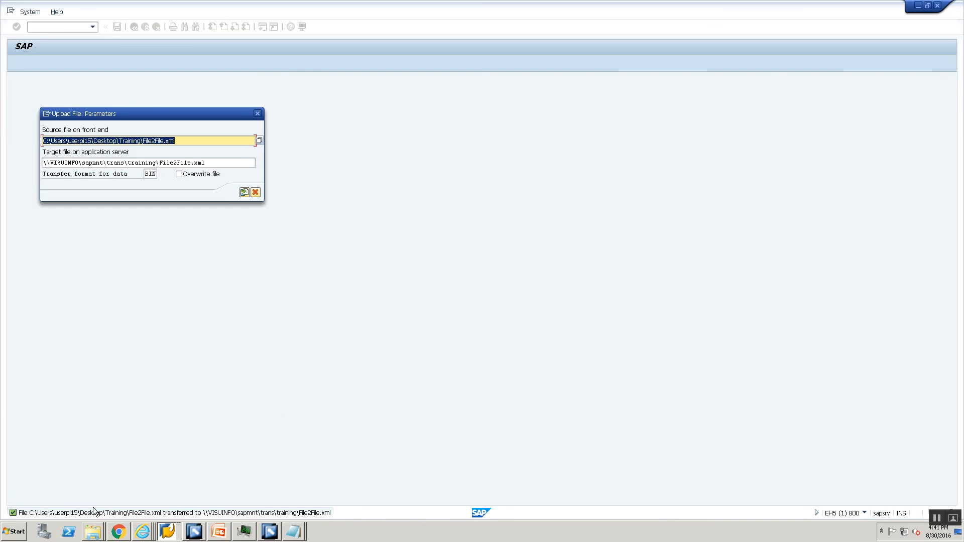
{"action": "mouse_move", "coordinate": [139, 534]}
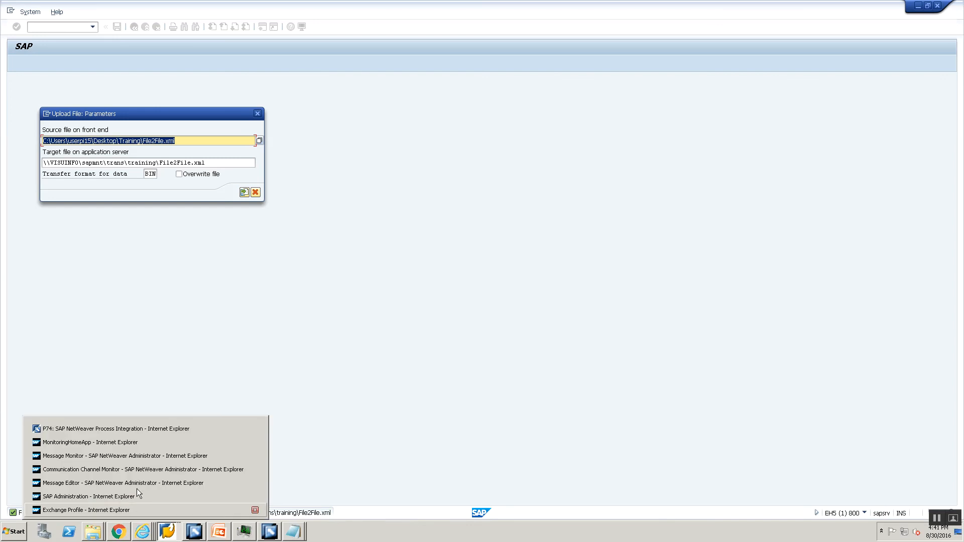
{"action": "left_click", "coordinate": [154, 469]}
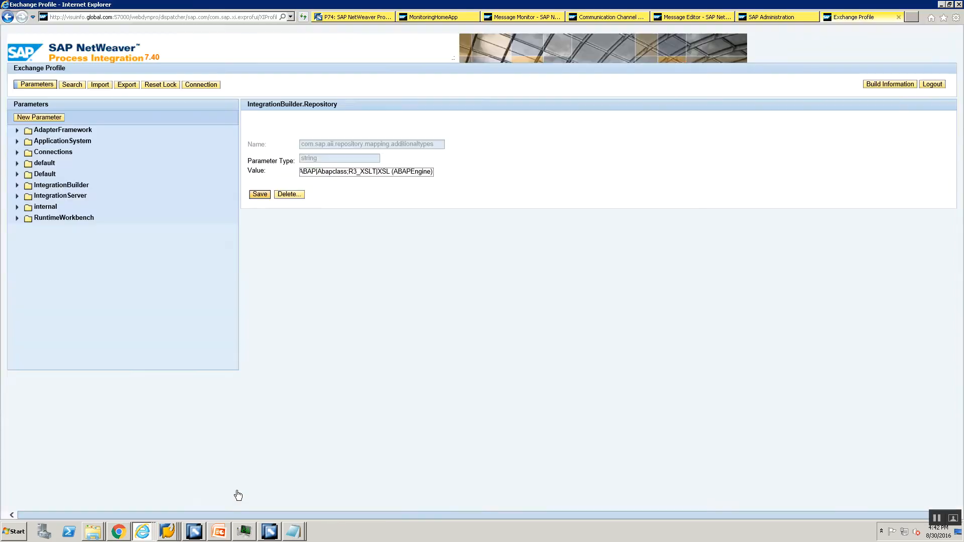
Step: Open CC_File2File_File_Sender_00 under Training00 > File2File00 to confirm it reads File2File.xml
{"action": "left_click", "coordinate": [196, 531]}
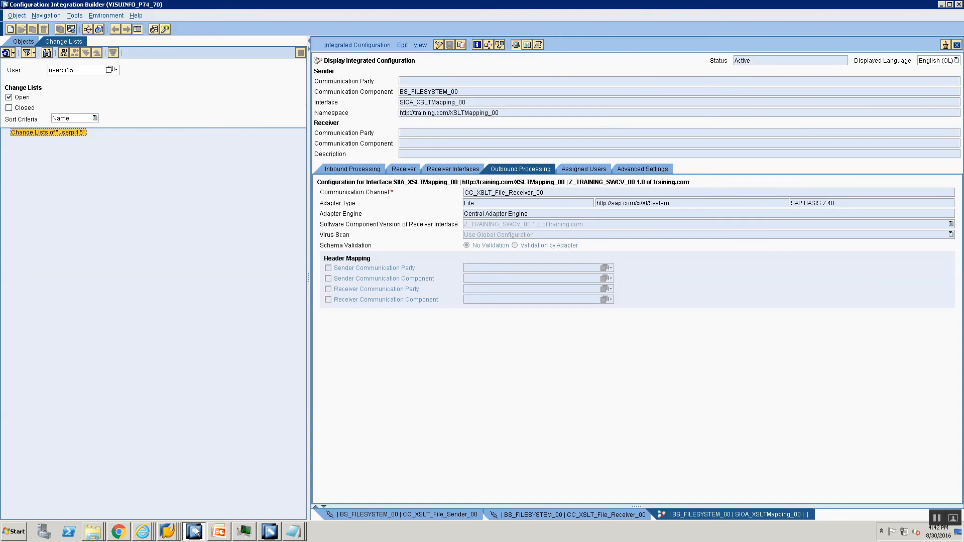
{"action": "left_click", "coordinate": [18, 41]}
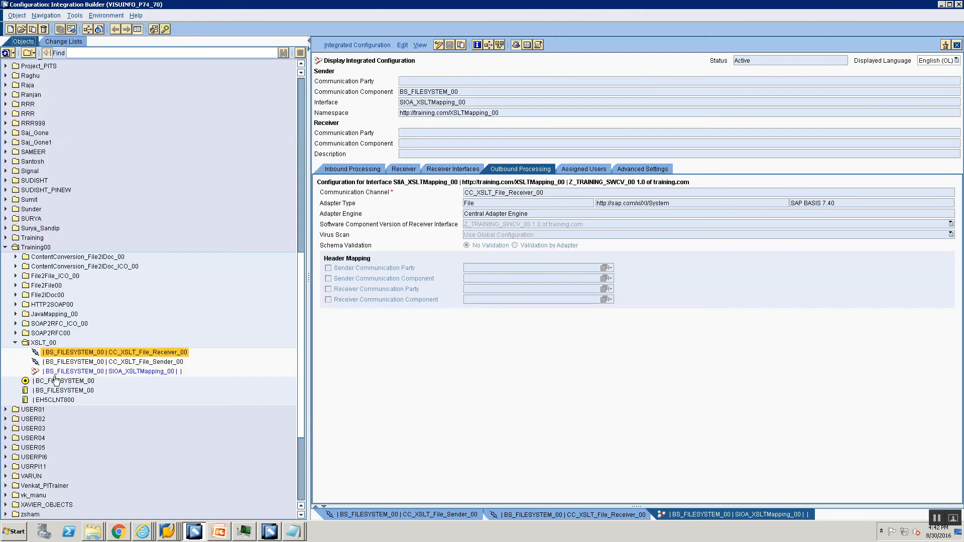
{"action": "left_click", "coordinate": [15, 285]}
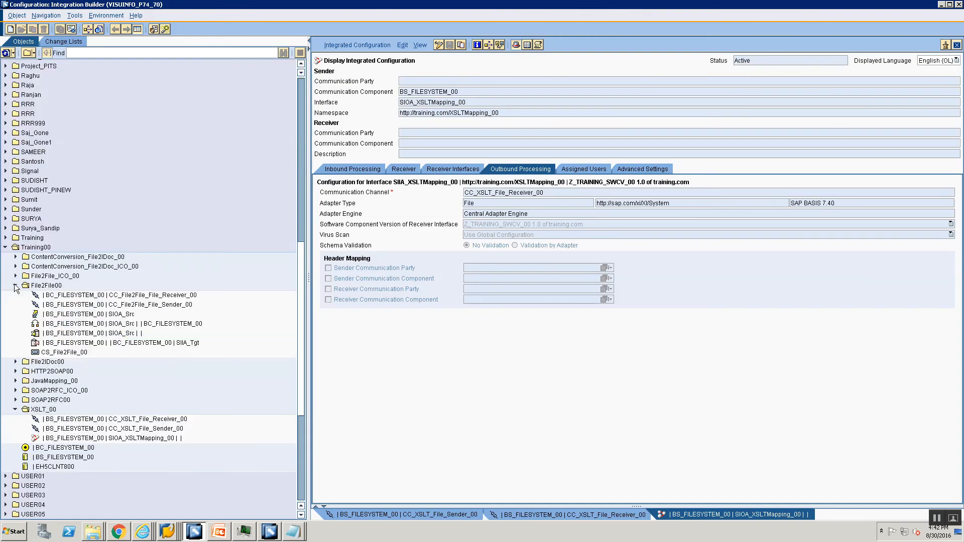
{"action": "left_click", "coordinate": [15, 285]}
{"action": "left_click", "coordinate": [15, 285]}
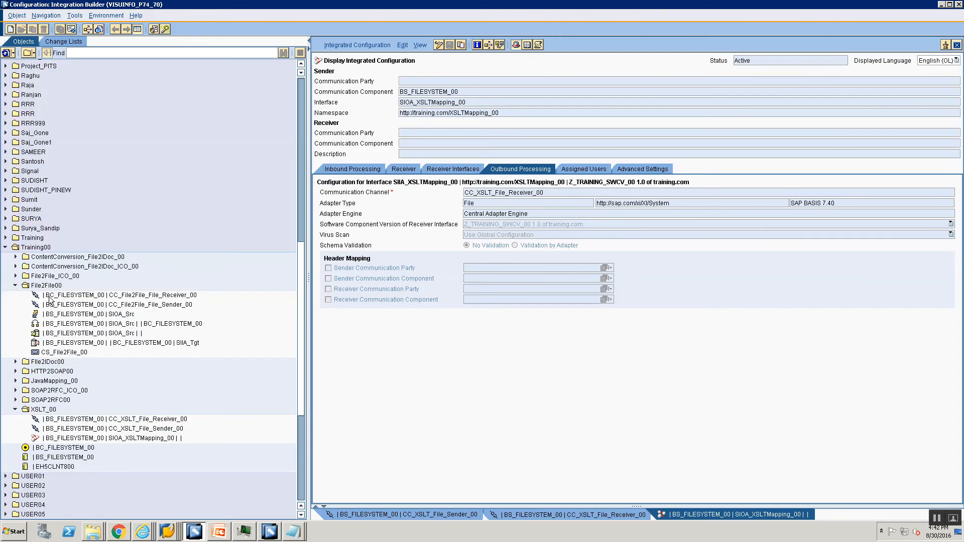
{"action": "left_click", "coordinate": [81, 307]}
{"action": "double_click", "coordinate": [82, 306]}
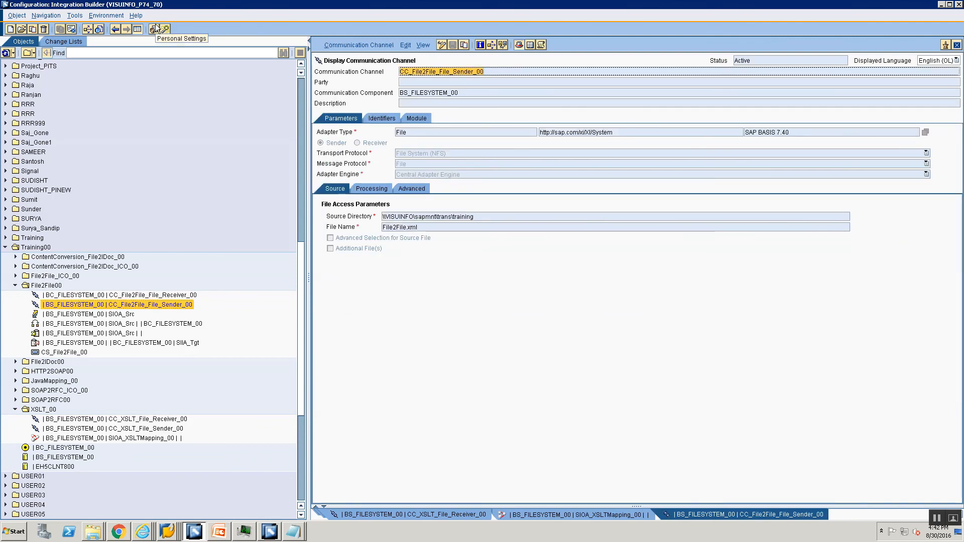
{"action": "key", "text": "alt+Tab"}
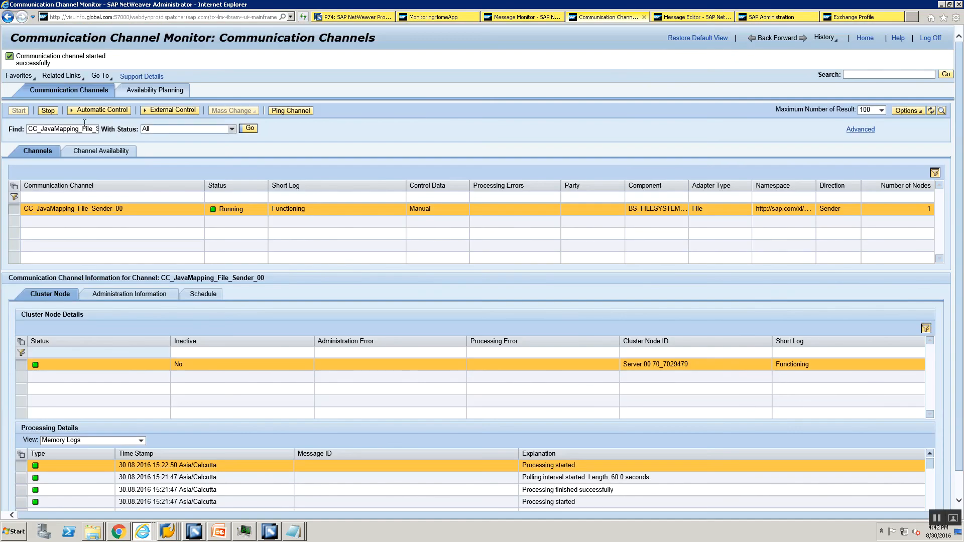
Step: Search the open channel monitor for CC_File2File_File_Sender_00
{"action": "double_click", "coordinate": [73, 132]}
{"action": "key", "text": "BackSpace"}
{"action": "type", "text": "CC_File2File_File_Sender_00"}
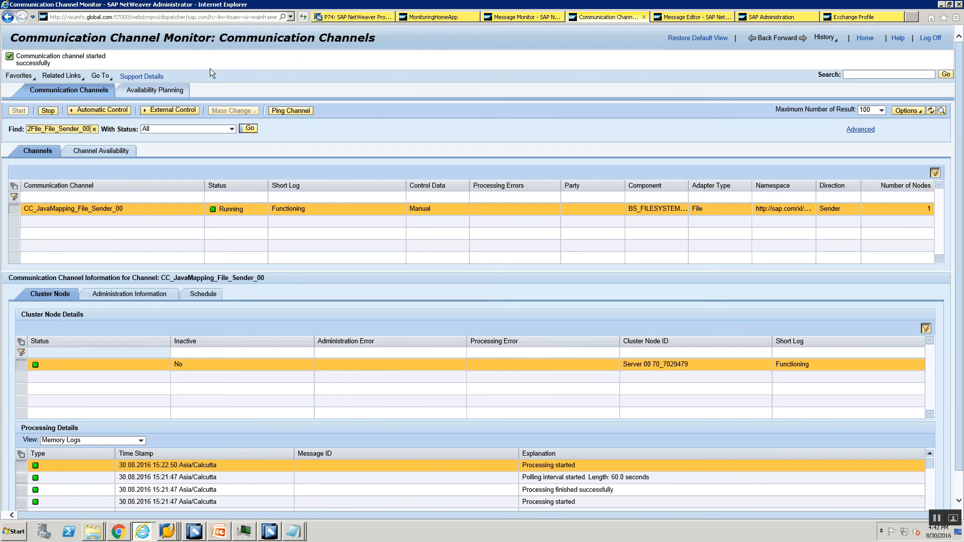
{"action": "left_click", "coordinate": [249, 128]}
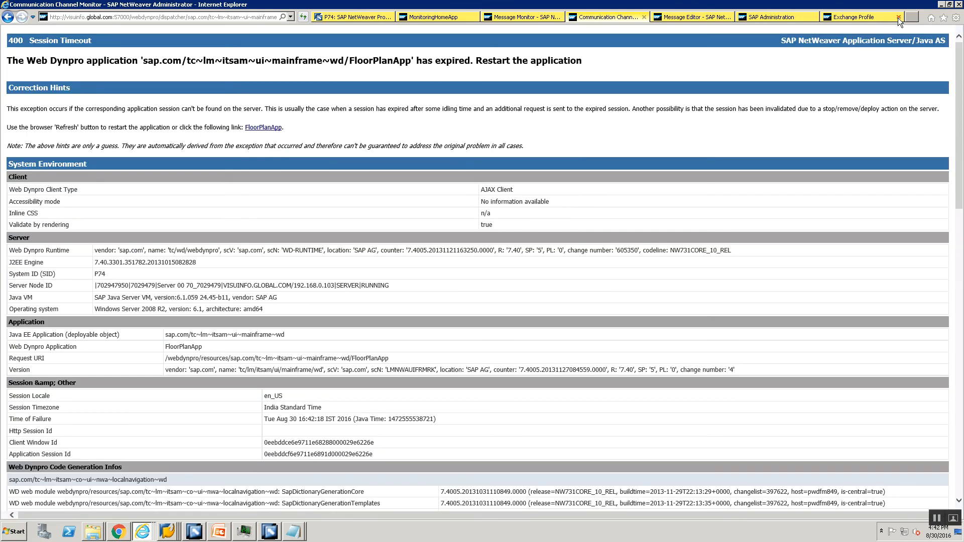
Step: Close the stale Exchange Profile, Administration, Message Editor and monitor browser pages
{"action": "left_click", "coordinate": [898, 17]}
{"action": "left_click", "coordinate": [898, 17]}
{"action": "left_click", "coordinate": [899, 19]}
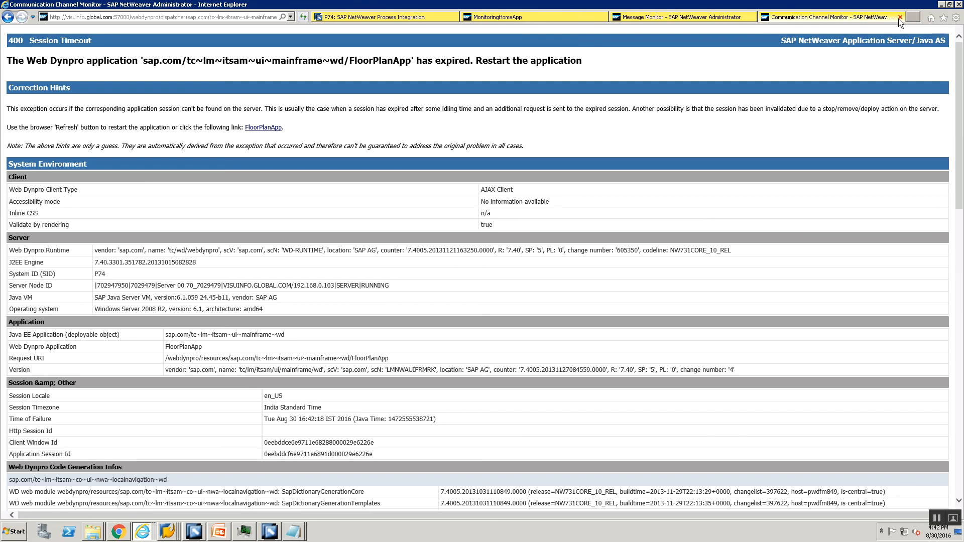
{"action": "left_click", "coordinate": [900, 17]}
{"action": "left_click", "coordinate": [900, 18]}
{"action": "left_click", "coordinate": [900, 17]}
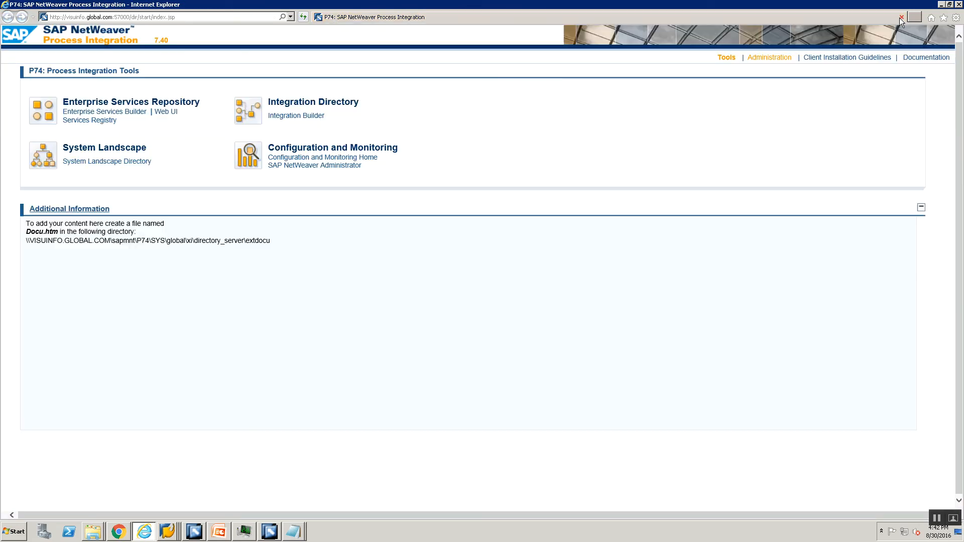
Step: Search CC_File2File_File_Sender_00 in Adapter Engine's Communication Channel Monitor from Configuration and Monitoring Home
{"action": "left_click", "coordinate": [313, 157]}
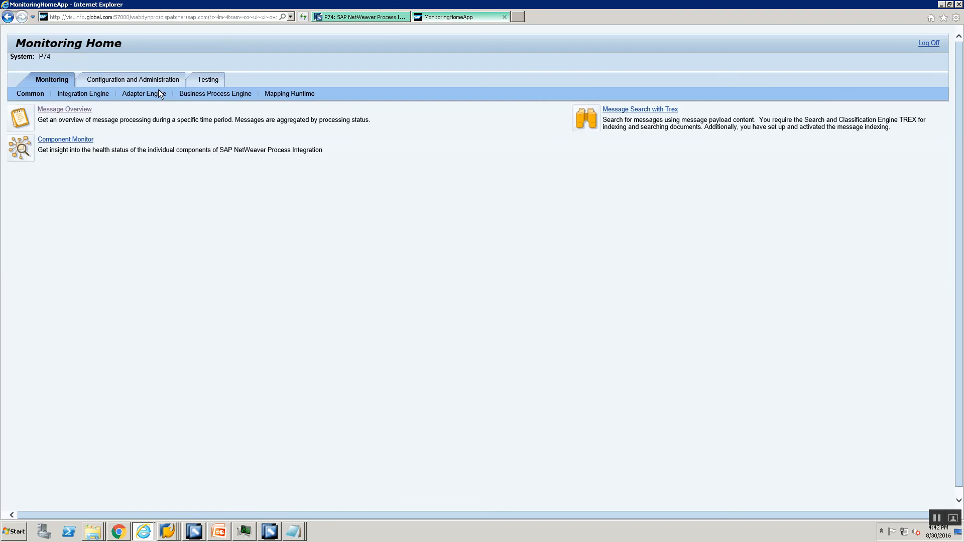
{"action": "left_click", "coordinate": [158, 93]}
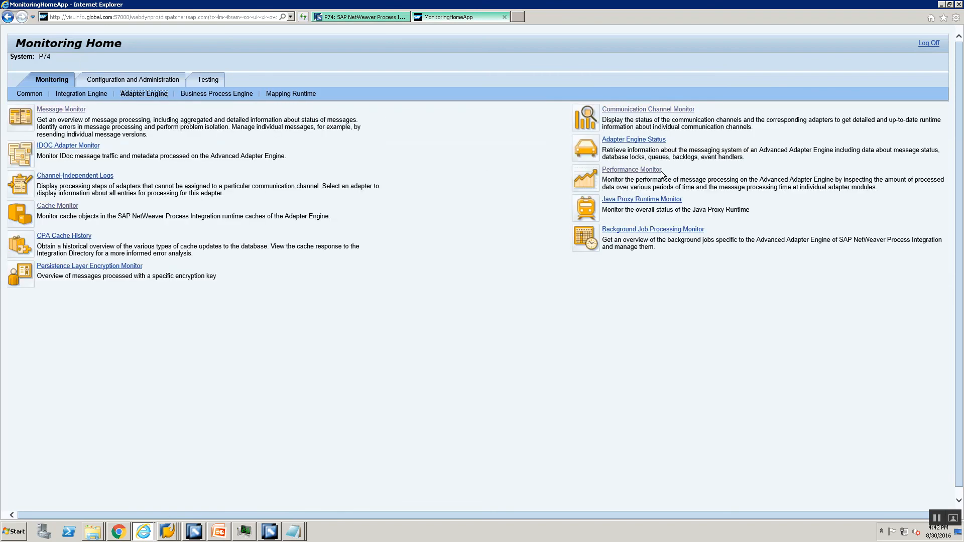
{"action": "left_click", "coordinate": [631, 111]}
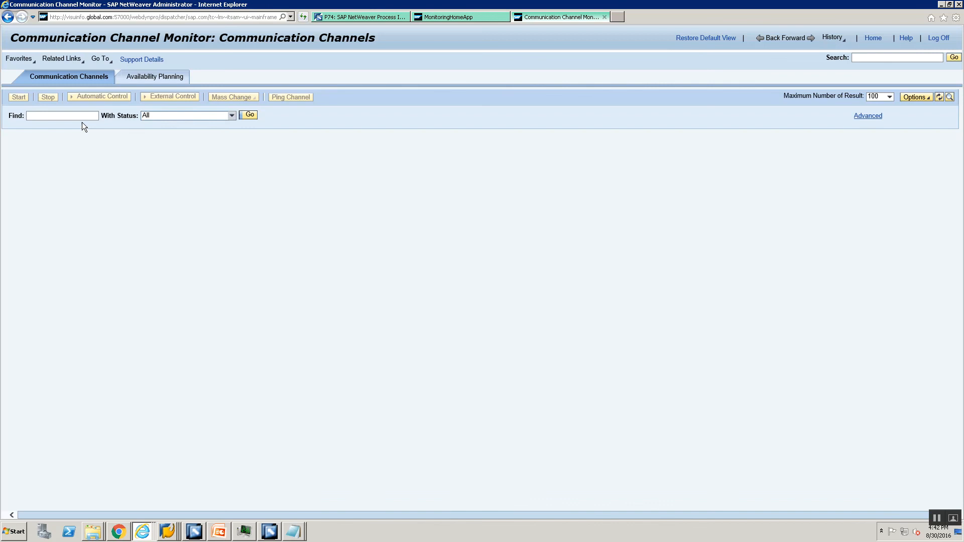
{"action": "left_click", "coordinate": [80, 117]}
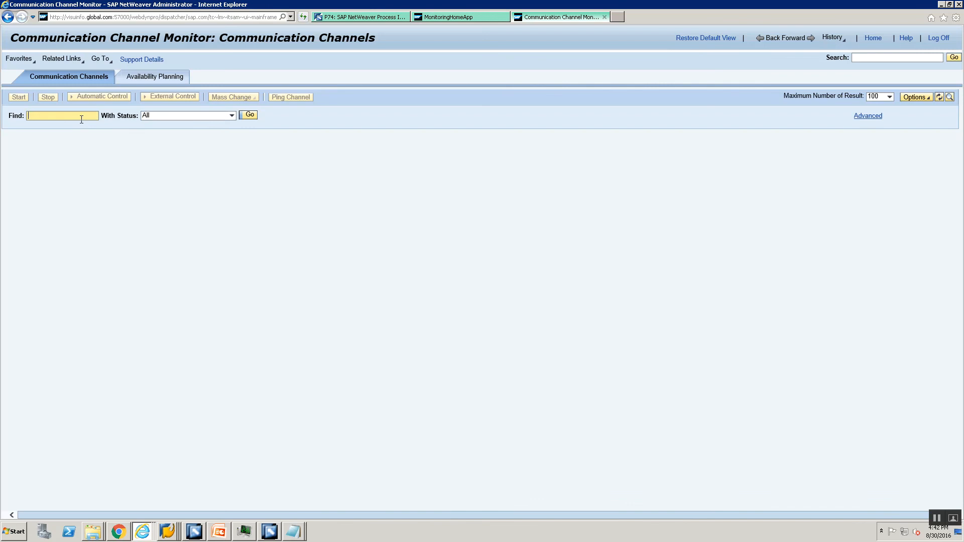
{"action": "key", "text": "ctrl+v"}
{"action": "left_click", "coordinate": [252, 116]}
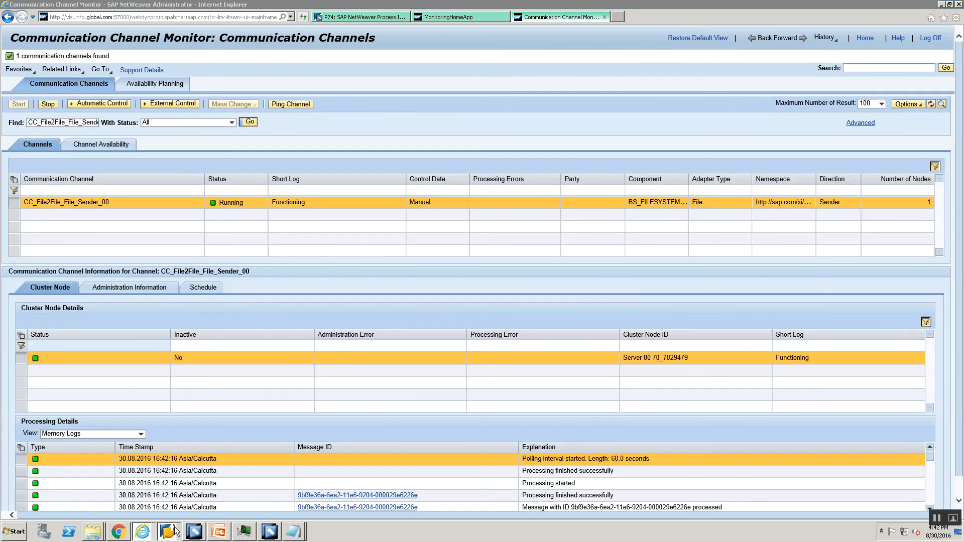
{"action": "mouse_move", "coordinate": [170, 532]}
{"action": "left_click", "coordinate": [174, 502]}
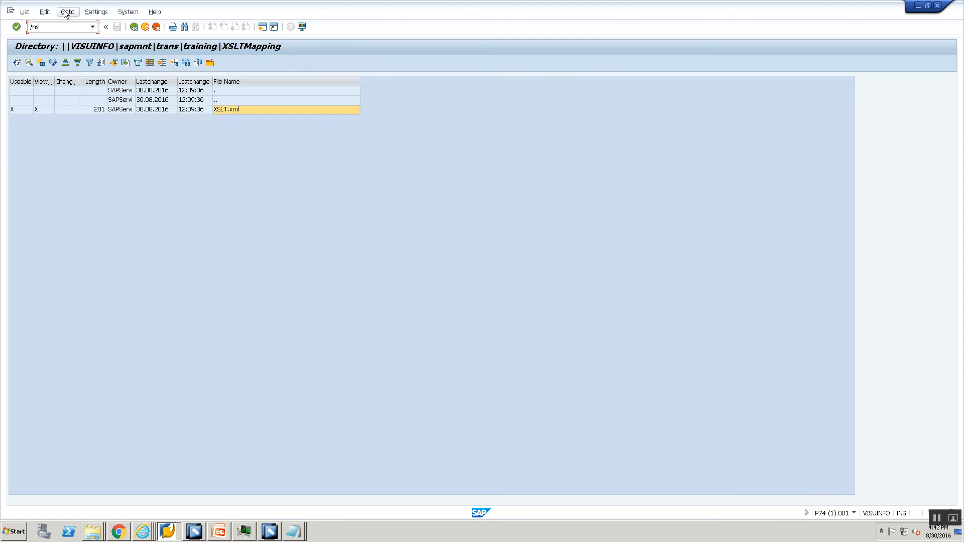
Step: Open the errored File2File message in sxmb_moni and mark its missing parameter container error
{"action": "key", "text": "Return"}
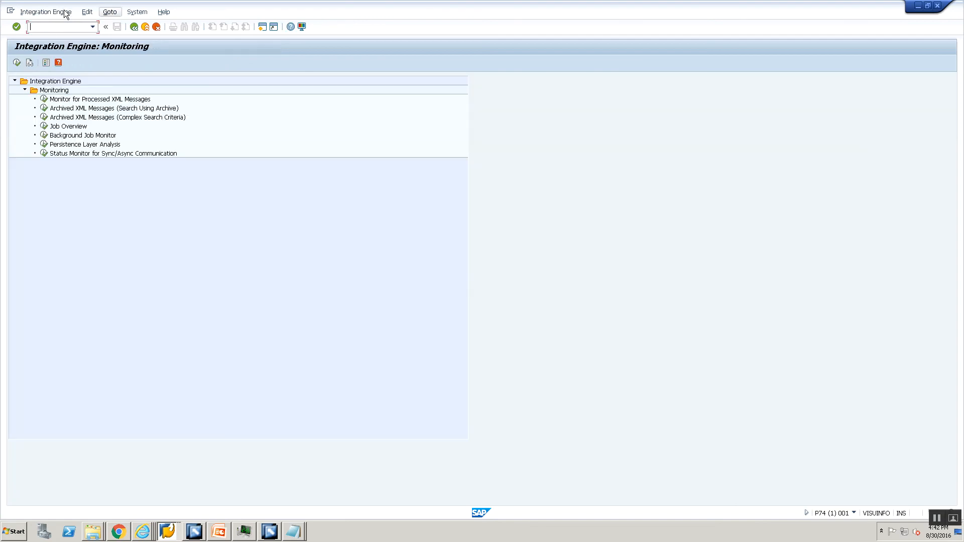
{"action": "double_click", "coordinate": [89, 100]}
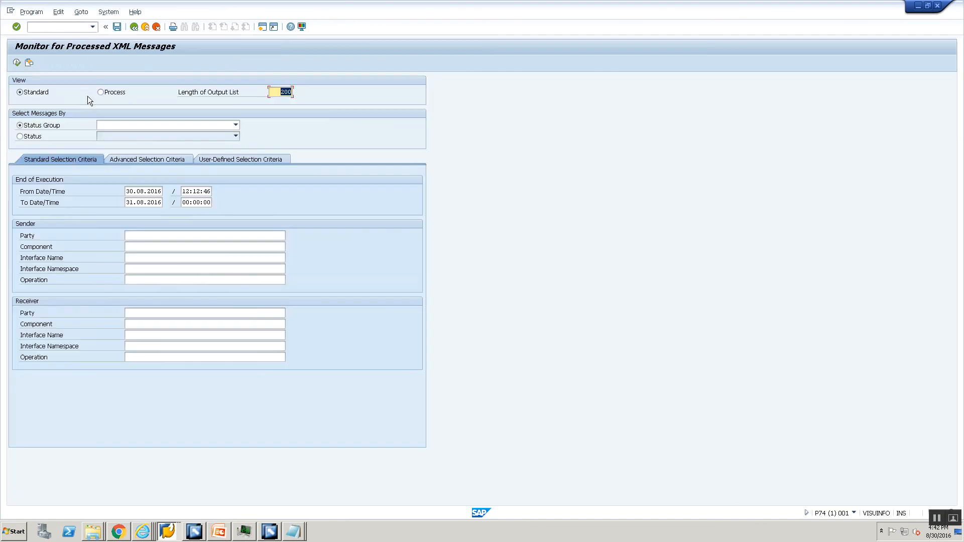
{"action": "left_click", "coordinate": [17, 63]}
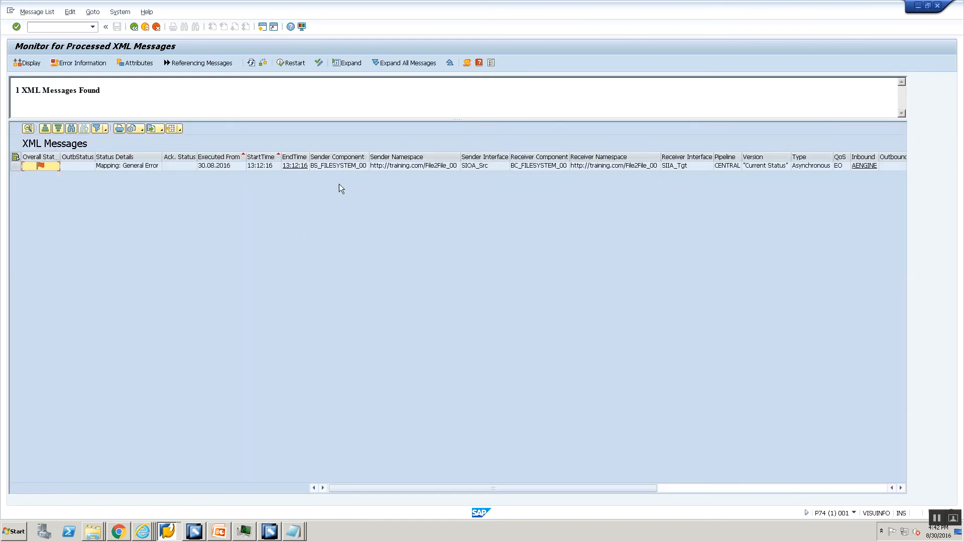
{"action": "double_click", "coordinate": [319, 167]}
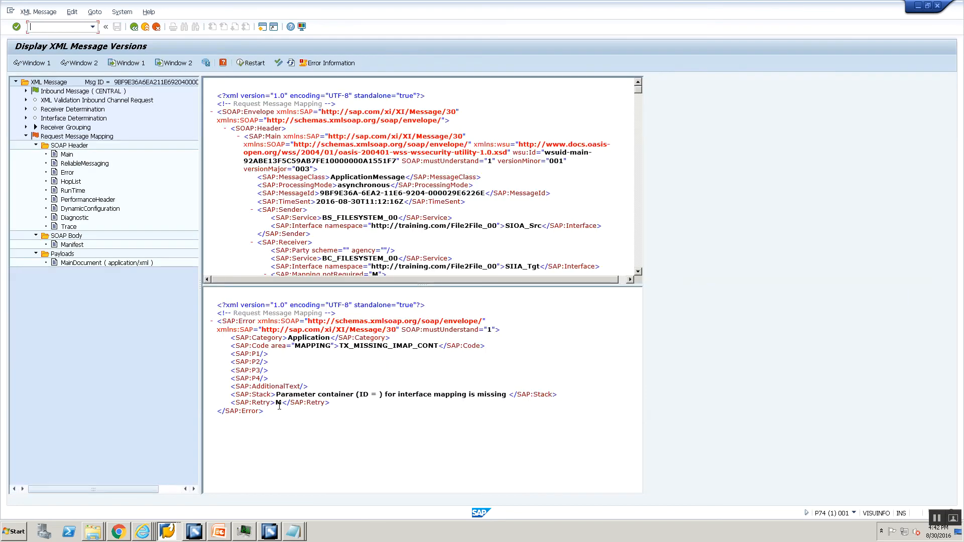
{"action": "left_click_drag", "start_coordinate": [313, 395], "coordinate": [331, 393]}
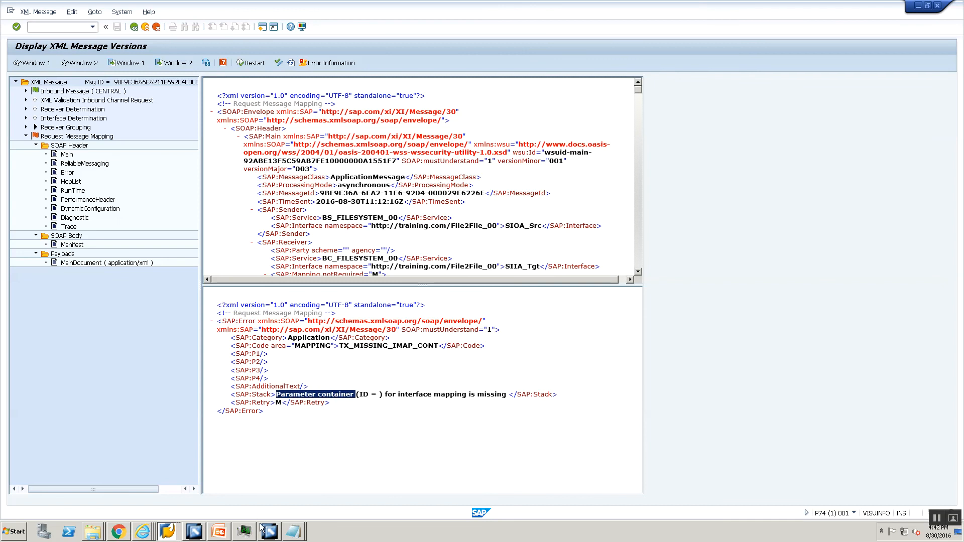
{"action": "left_click", "coordinate": [195, 532]}
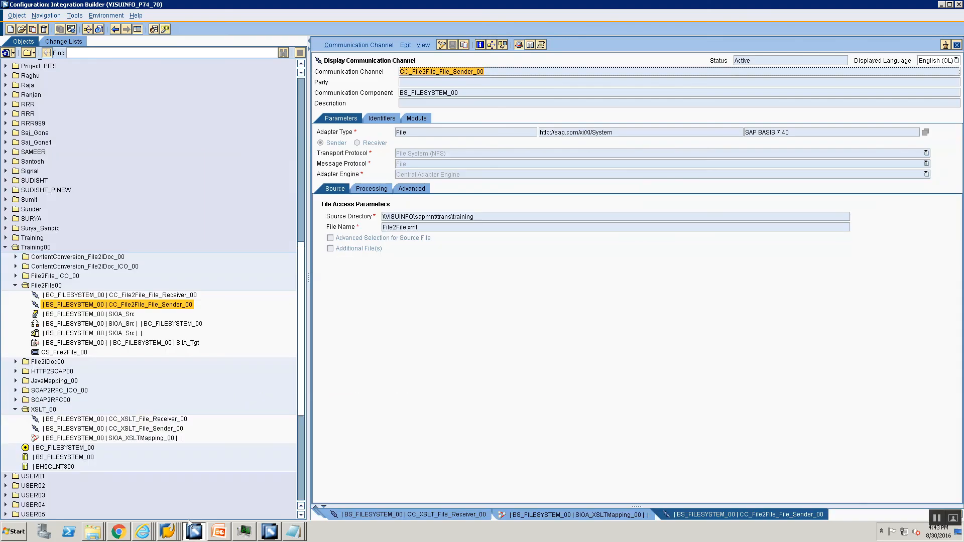
Step: Open the OM_Src_To_Tgt operation mapping in edit mode and check its empty parameter list
{"action": "left_click", "coordinate": [274, 535]}
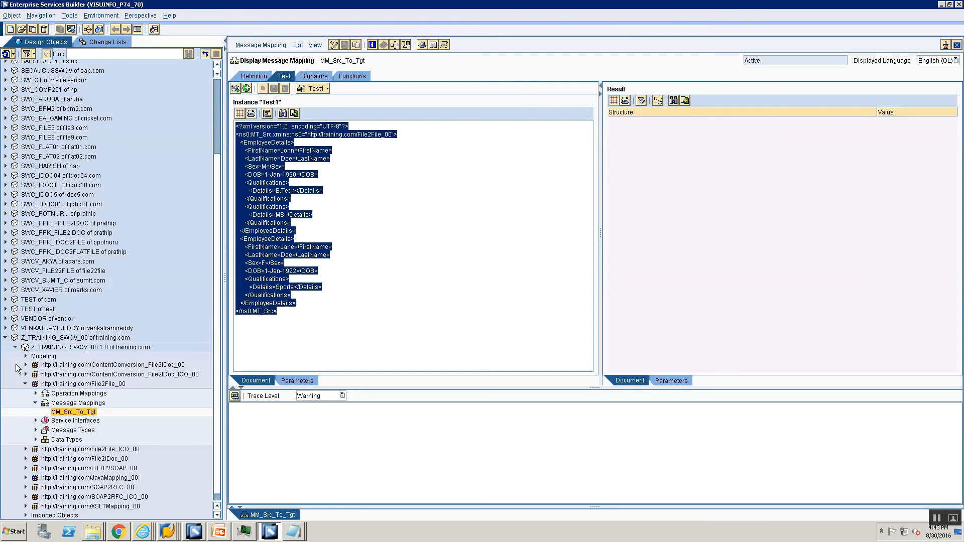
{"action": "left_click", "coordinate": [36, 394]}
{"action": "double_click", "coordinate": [88, 403]}
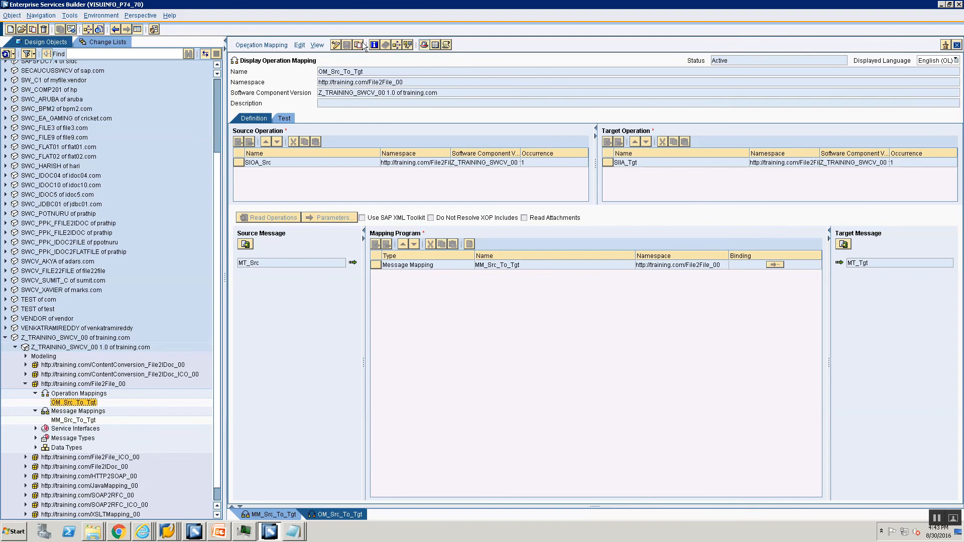
{"action": "left_click", "coordinate": [336, 45]}
{"action": "left_click", "coordinate": [330, 217]}
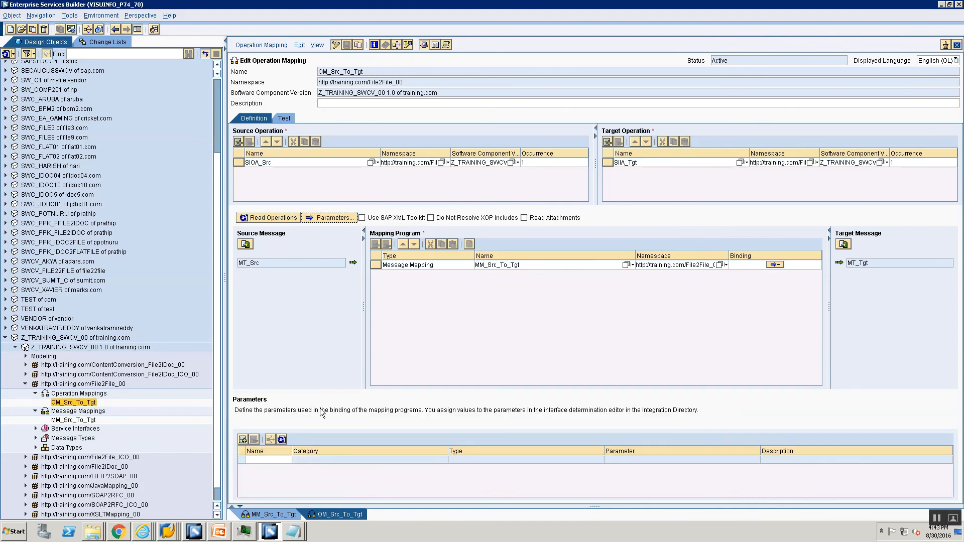
{"action": "left_click", "coordinate": [297, 460]}
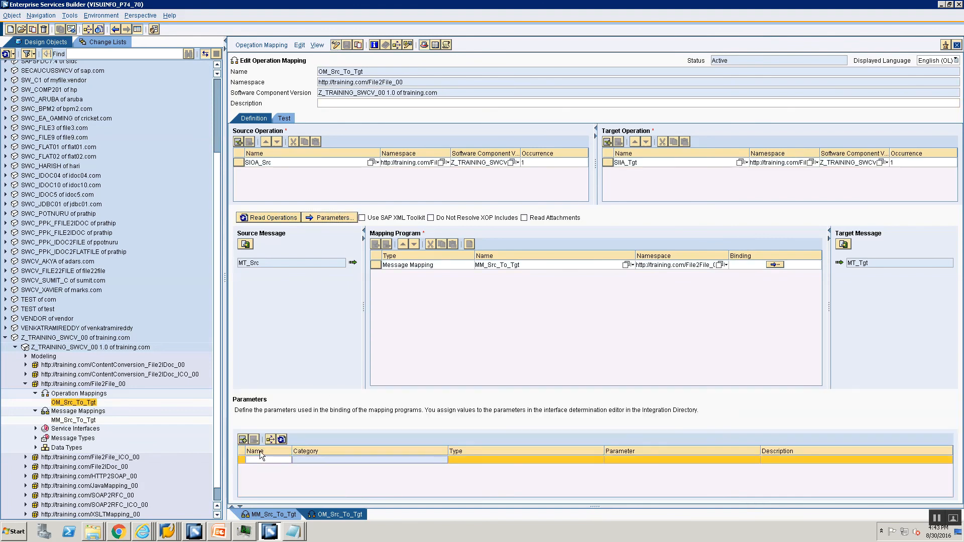
Step: Review MM_Src_To_Tgt's field definitions, then select the SIOA_Src interface determination in Integration Builder
{"action": "double_click", "coordinate": [86, 421]}
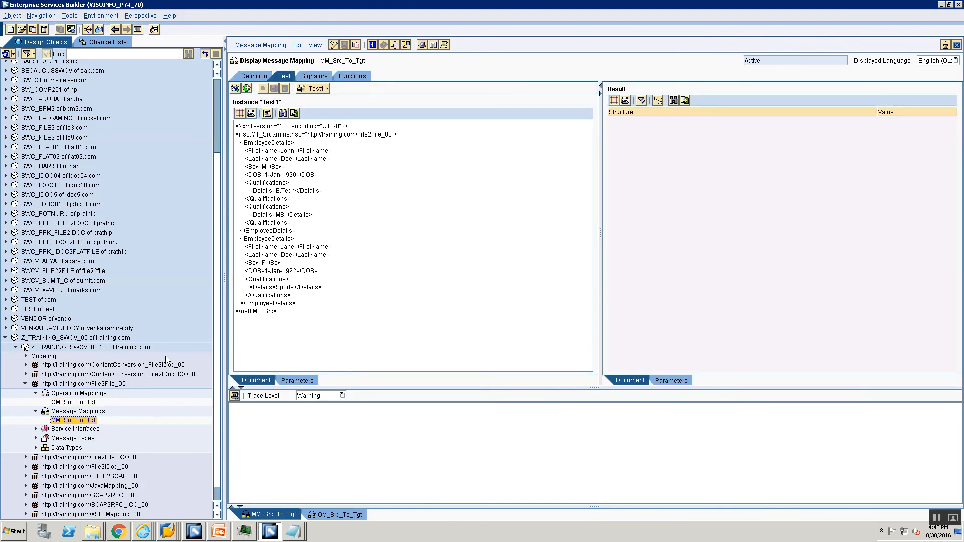
{"action": "left_click", "coordinate": [255, 77]}
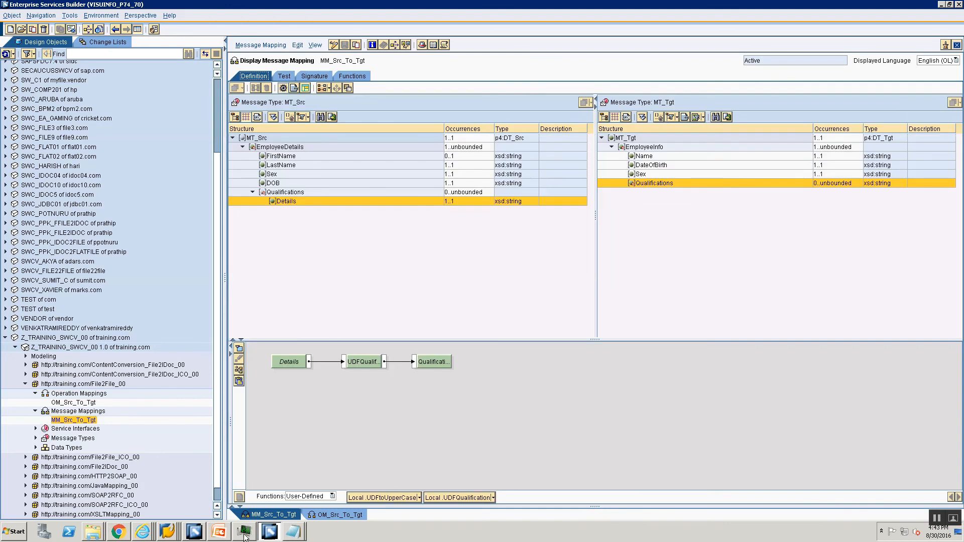
{"action": "left_click", "coordinate": [194, 531]}
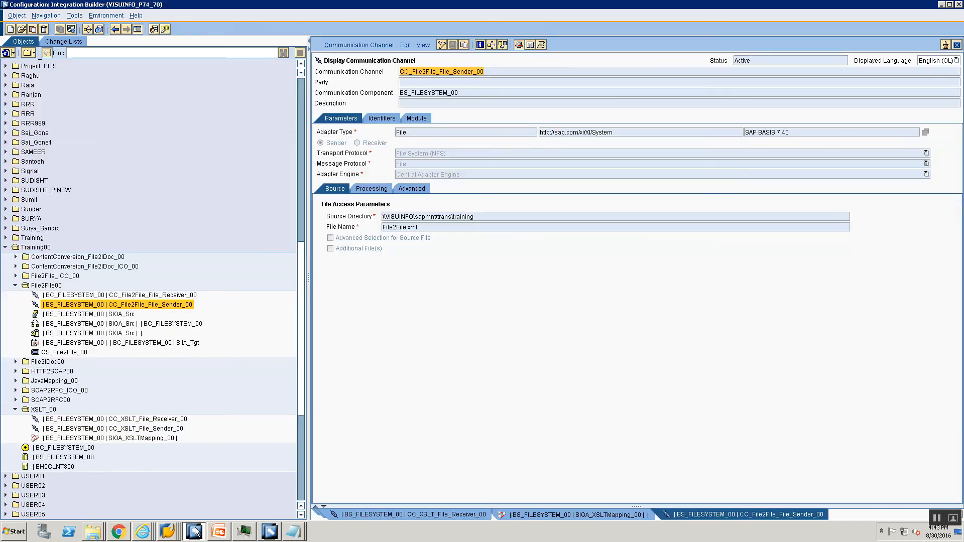
{"action": "left_click", "coordinate": [106, 325]}
Step: Reactivate the SIOA_Src to BC_FILESYSTEM_00 interface determination through the Standard change list
{"action": "double_click", "coordinate": [106, 326]}
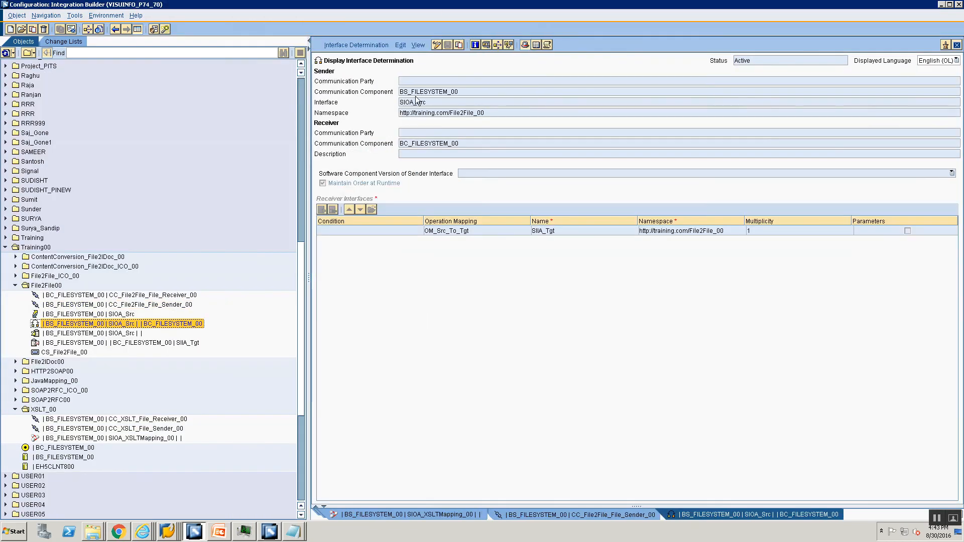
{"action": "left_click", "coordinate": [436, 45]}
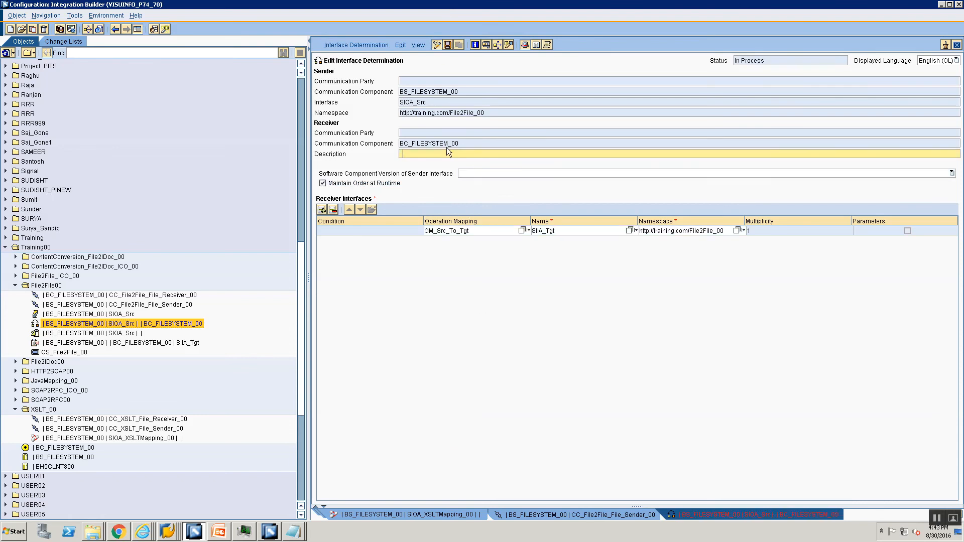
{"action": "left_click", "coordinate": [366, 44]}
{"action": "left_click", "coordinate": [378, 110]}
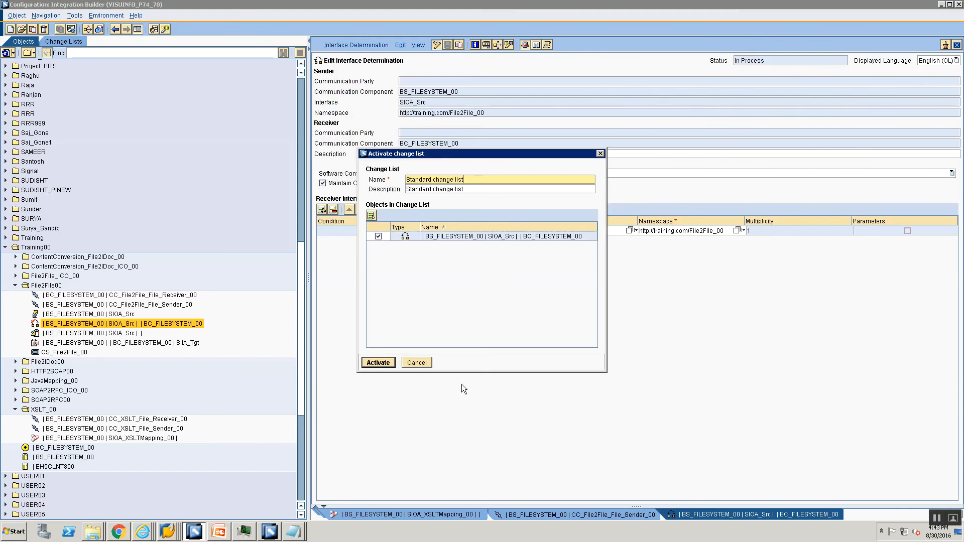
{"action": "left_click", "coordinate": [375, 366]}
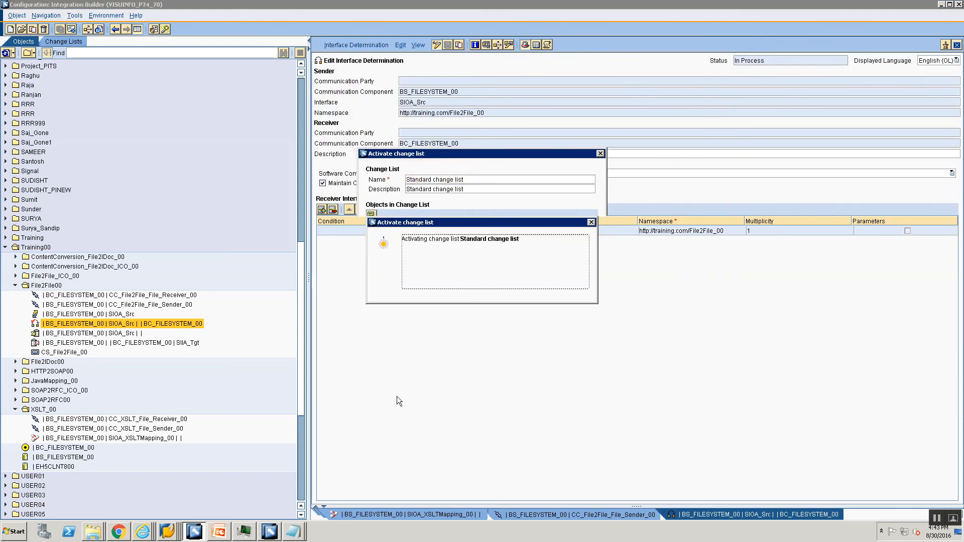
{"action": "left_click", "coordinate": [399, 299]}
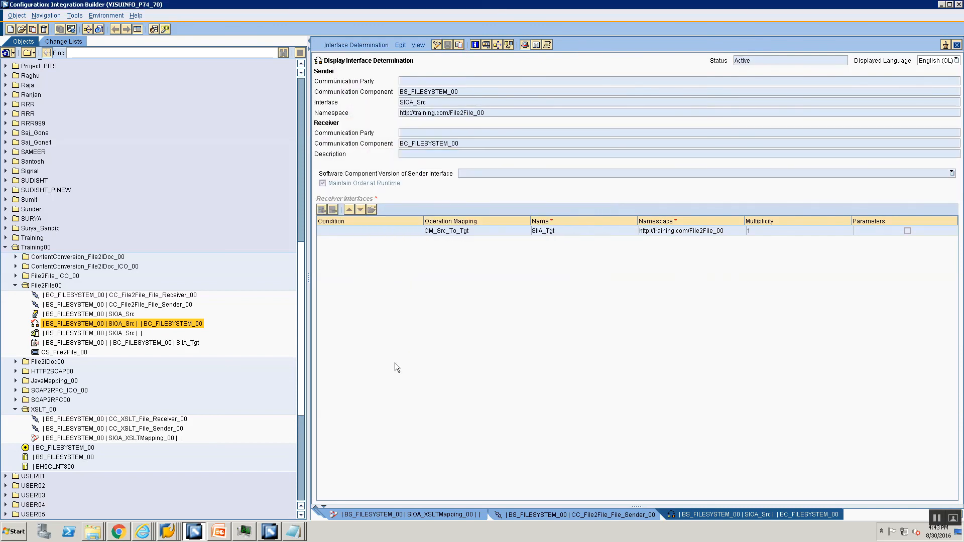
{"action": "key", "text": "alt+Tab"}
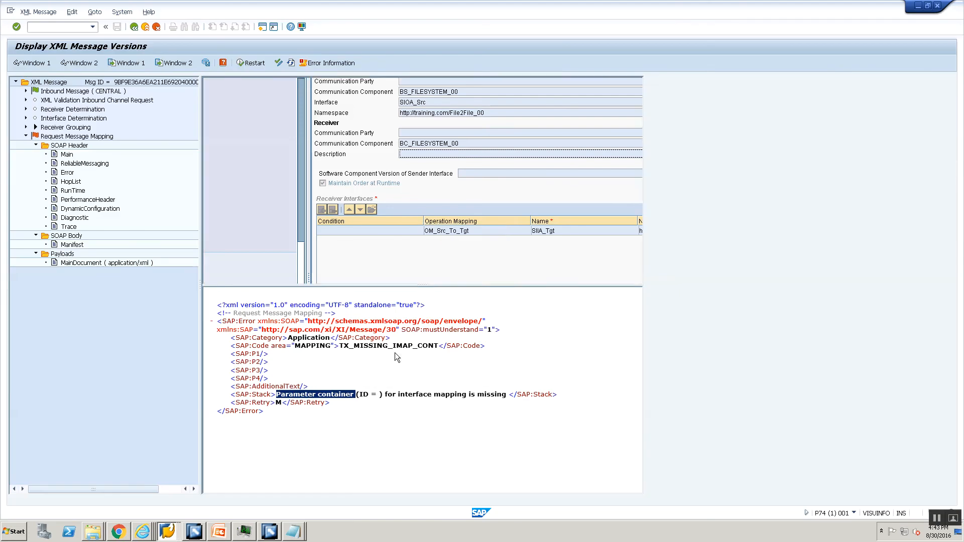
Step: Restart the File2File message at Request Message Mapping; after refresh it still fails with TX_MISSING_IMAP_CONT
{"action": "left_click", "coordinate": [81, 137]}
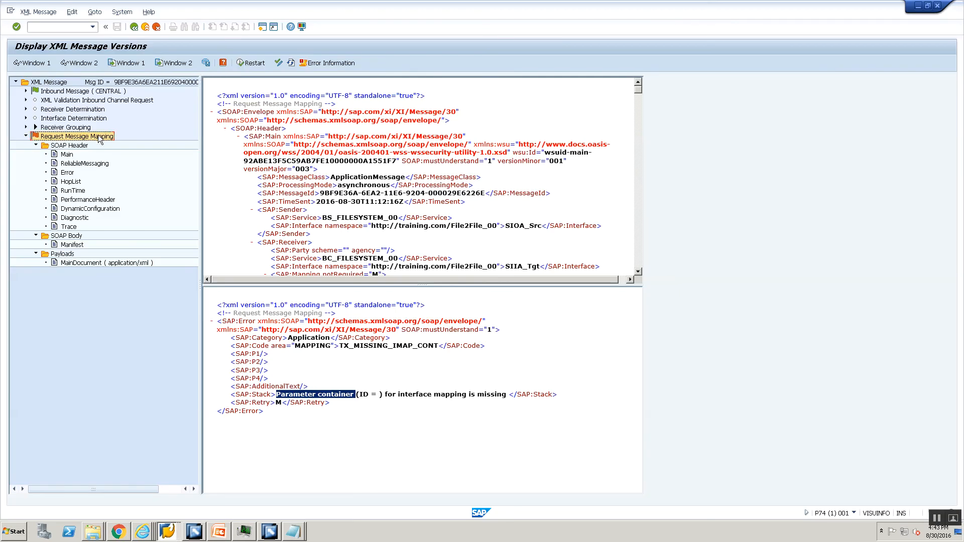
{"action": "left_click", "coordinate": [250, 63]}
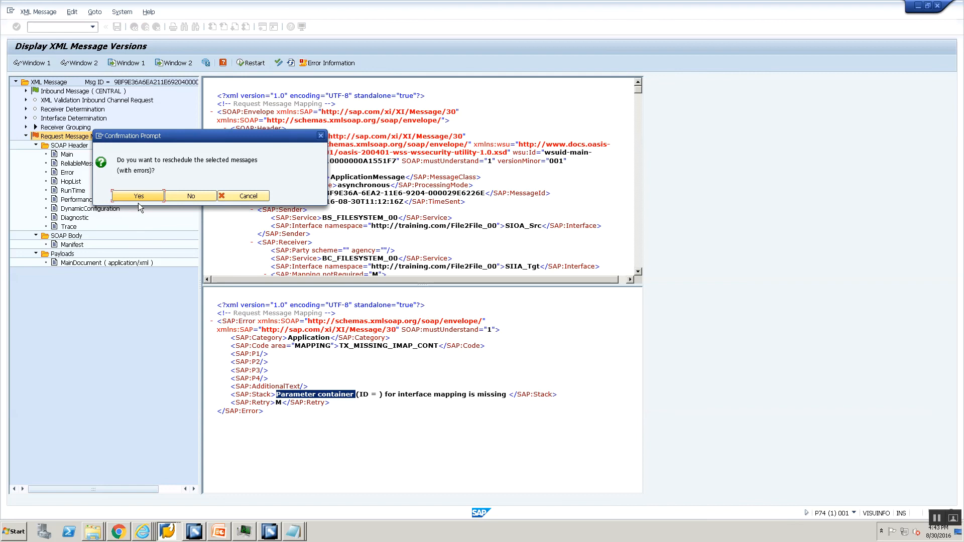
{"action": "left_click", "coordinate": [139, 196]}
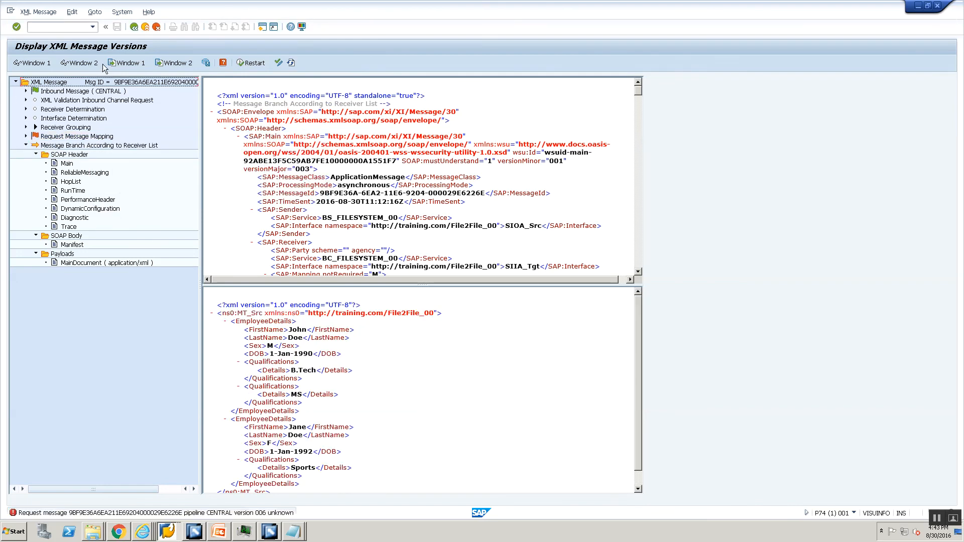
{"action": "left_click", "coordinate": [291, 63]}
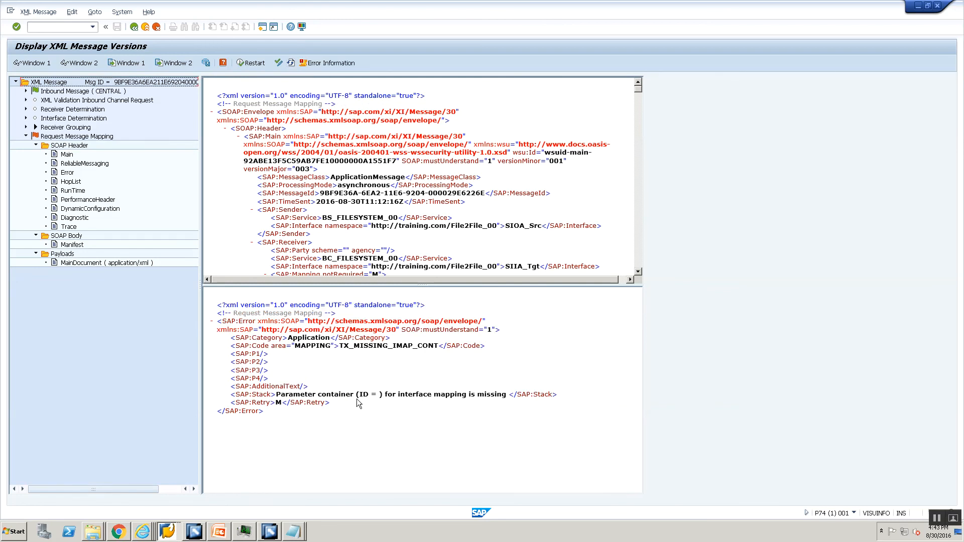
{"action": "key", "text": "alt+Tab"}
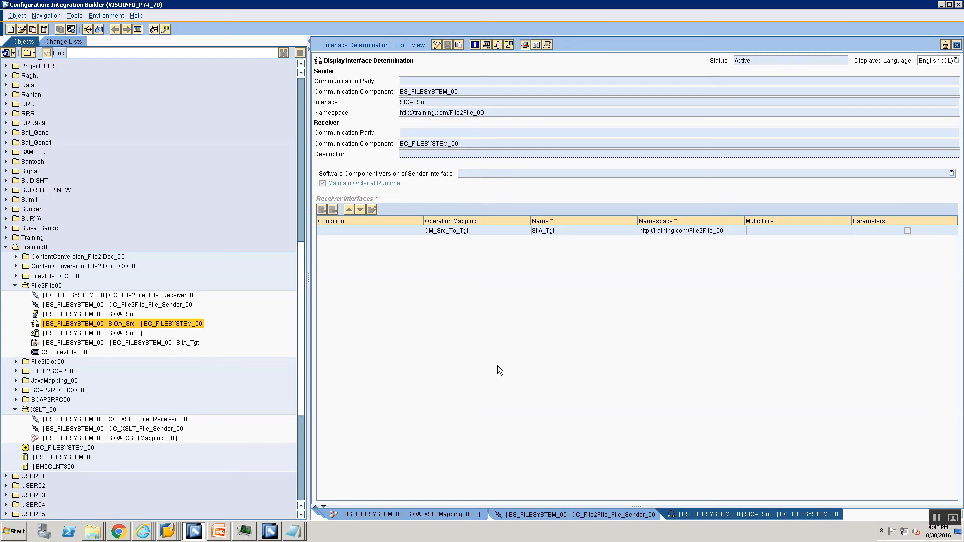
Step: Open OM_Src_To_Tgt and confirm MM_Src_To_Tgt has no binding parameters
{"action": "key", "text": "alt+Tab"}
{"action": "key", "text": "alt+Tab"}
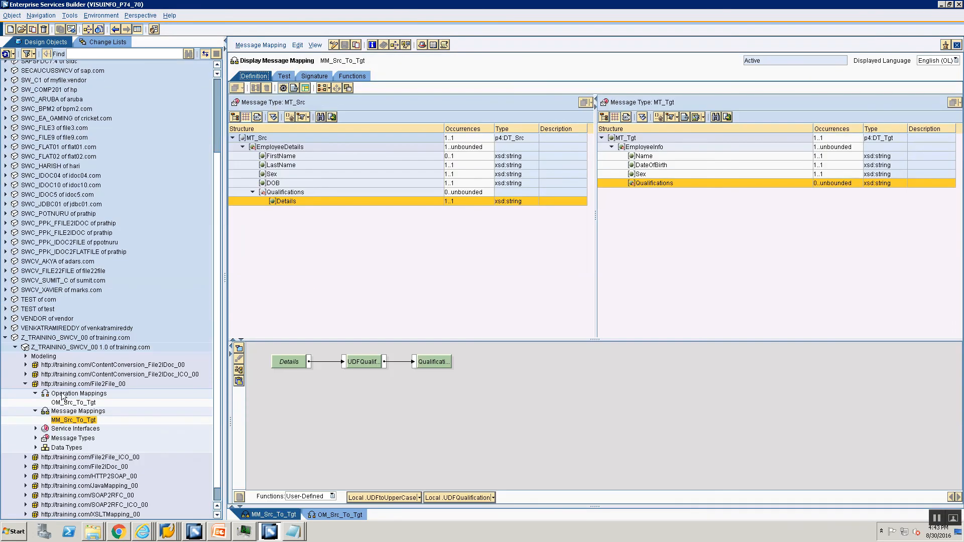
{"action": "double_click", "coordinate": [73, 403]}
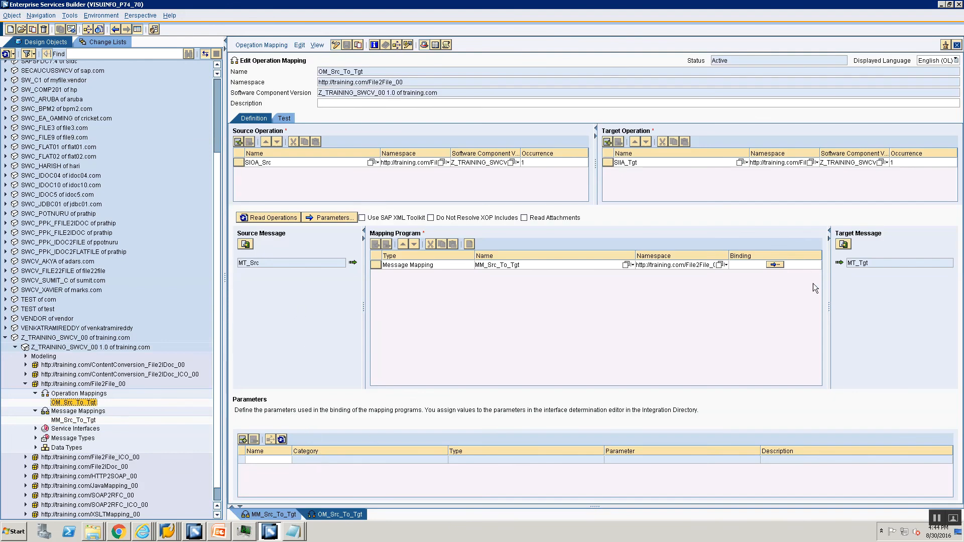
{"action": "left_click", "coordinate": [774, 265]}
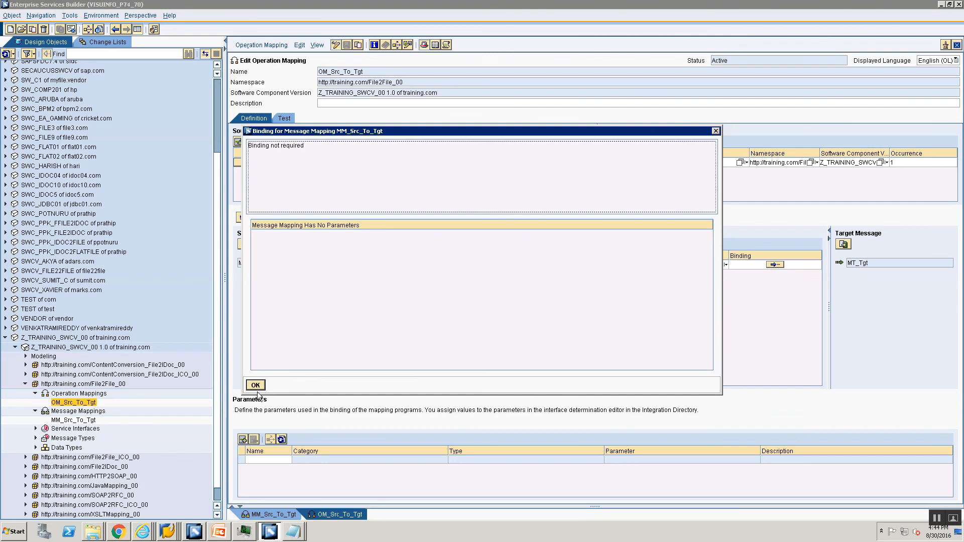
{"action": "left_click", "coordinate": [257, 385]}
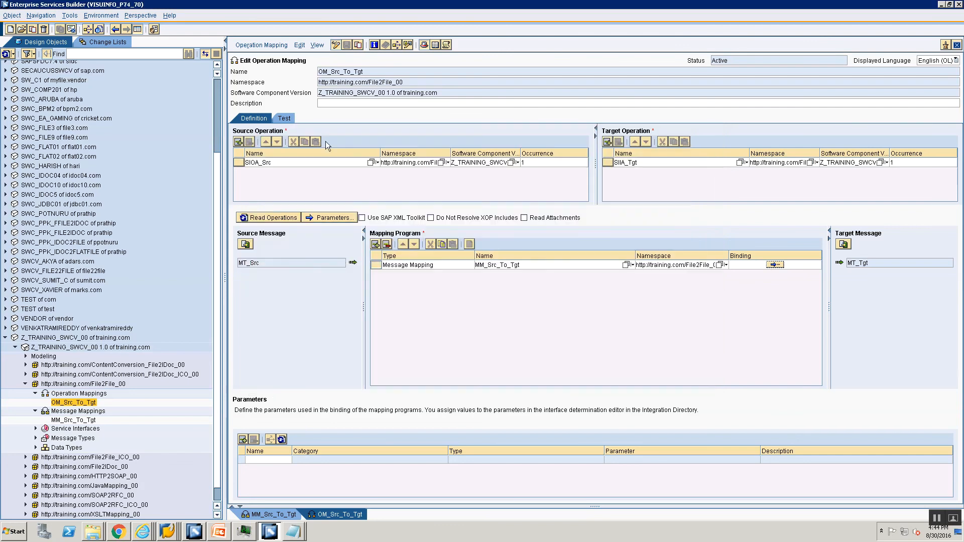
Step: Activate the OM_Src_To_Tgt operation mapping through its change list
{"action": "left_click", "coordinate": [332, 103]}
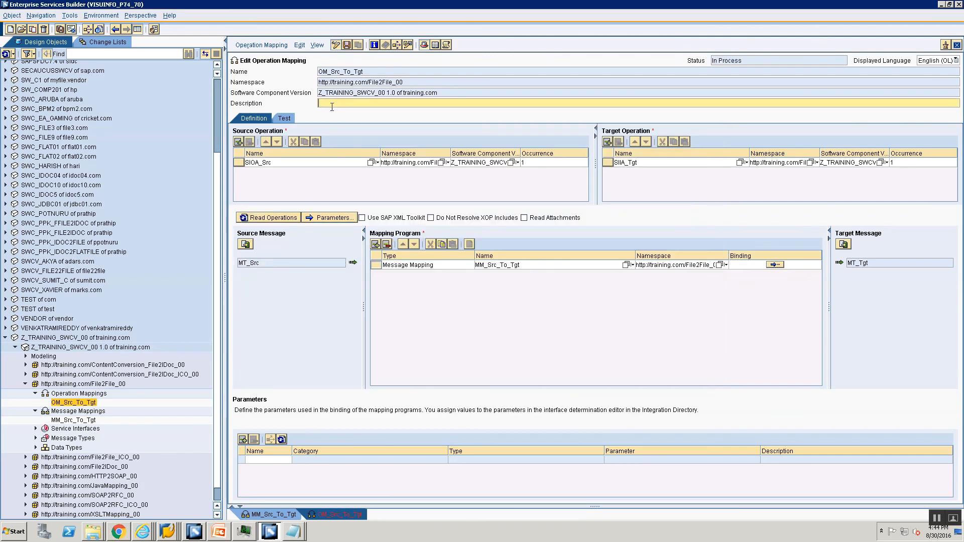
{"action": "right_click", "coordinate": [84, 402]}
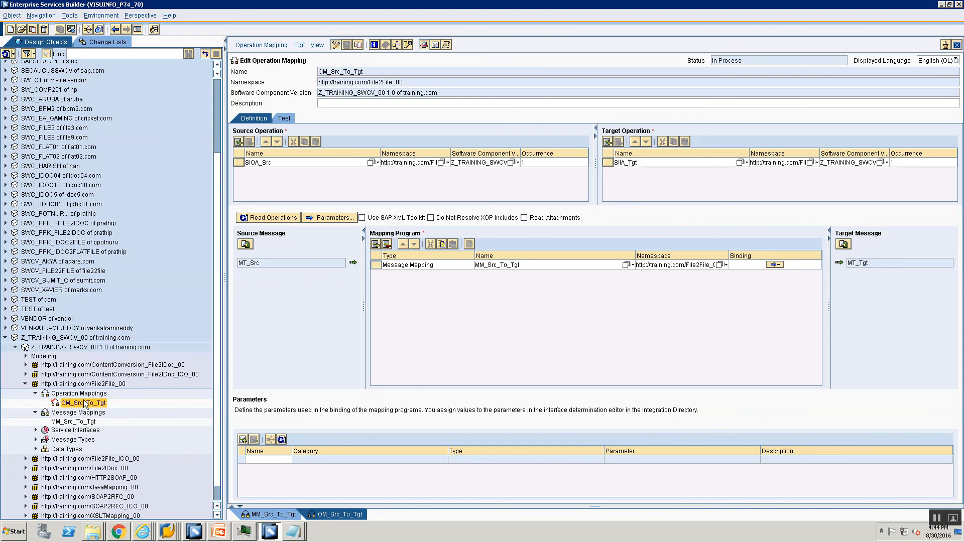
{"action": "left_click", "coordinate": [103, 458]}
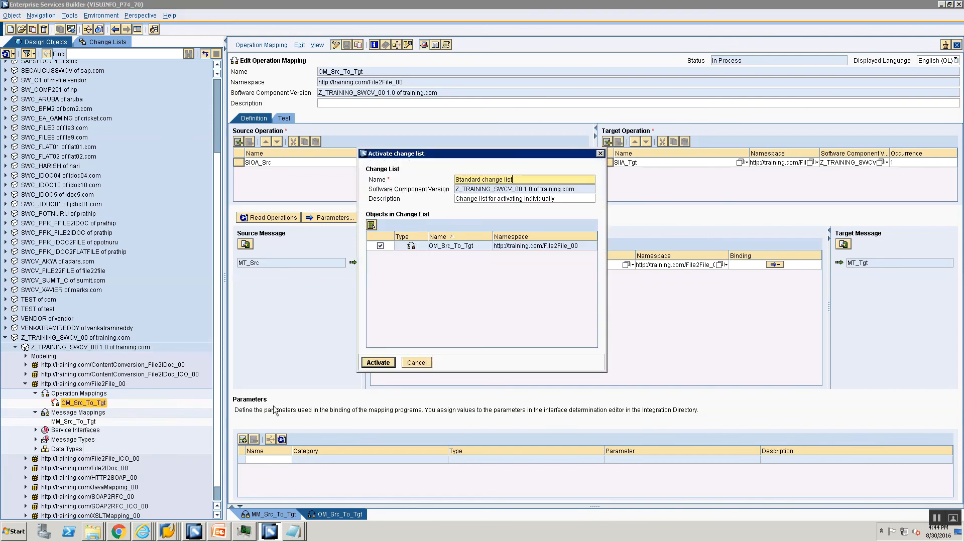
{"action": "left_click", "coordinate": [376, 365]}
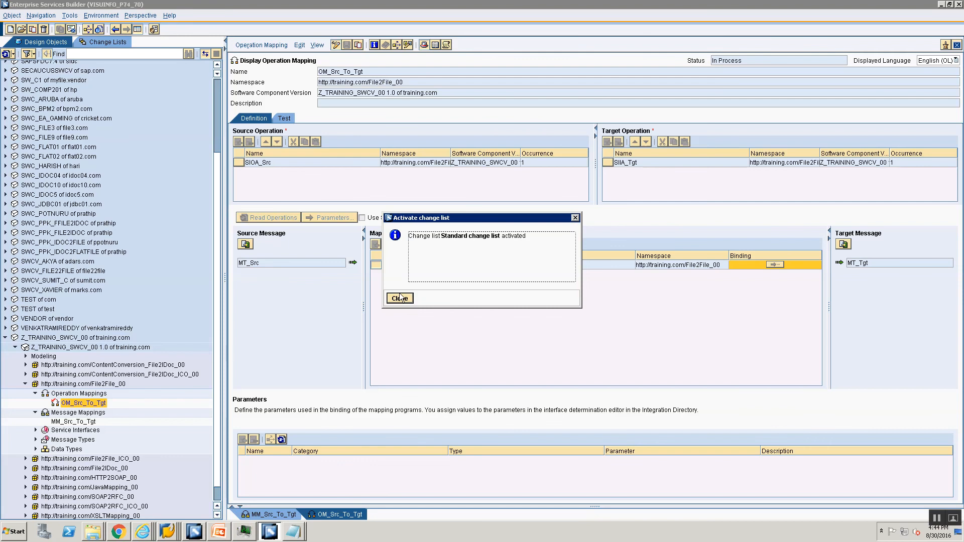
{"action": "left_click", "coordinate": [400, 299]}
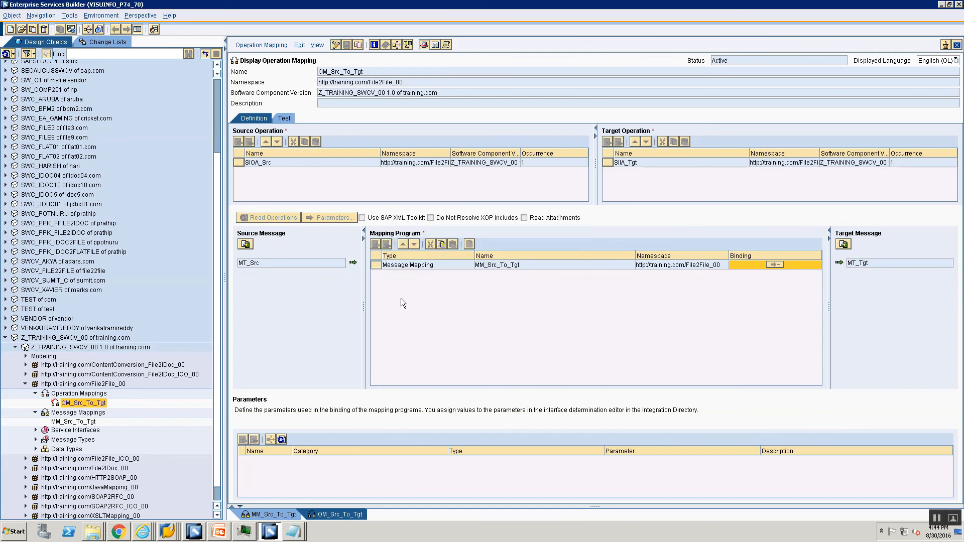
{"action": "key", "text": "alt+Tab"}
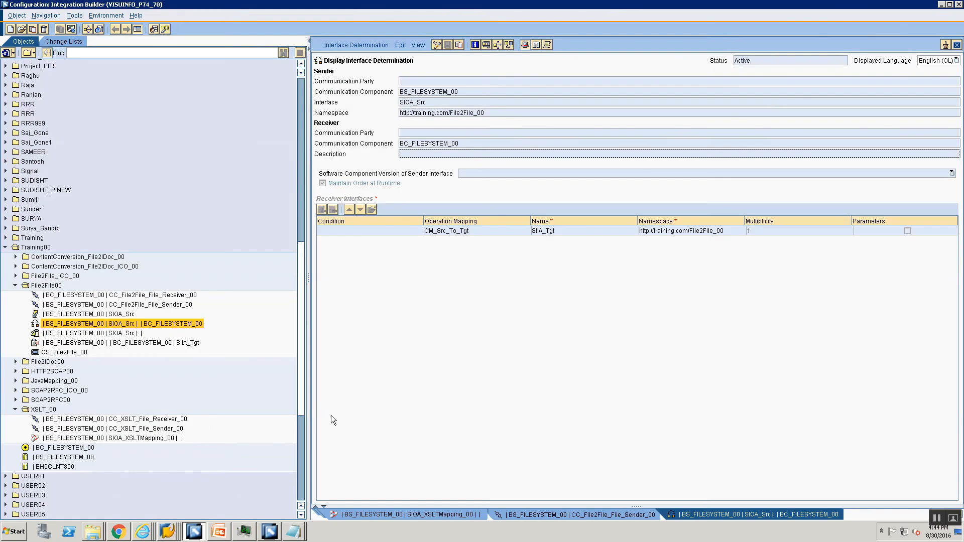
Step: Delete the existing SIOA_Src interface determination
{"action": "left_click", "coordinate": [120, 328]}
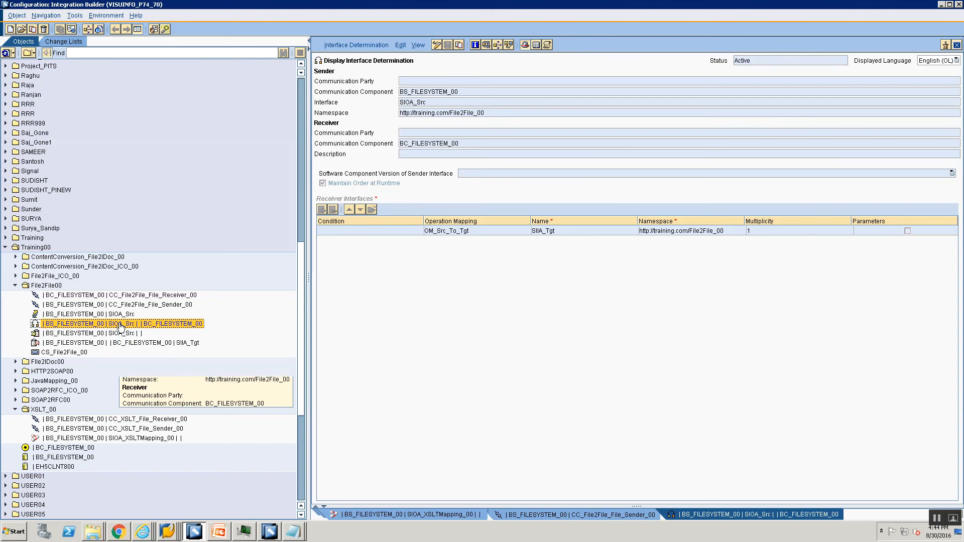
{"action": "right_click", "coordinate": [120, 328]}
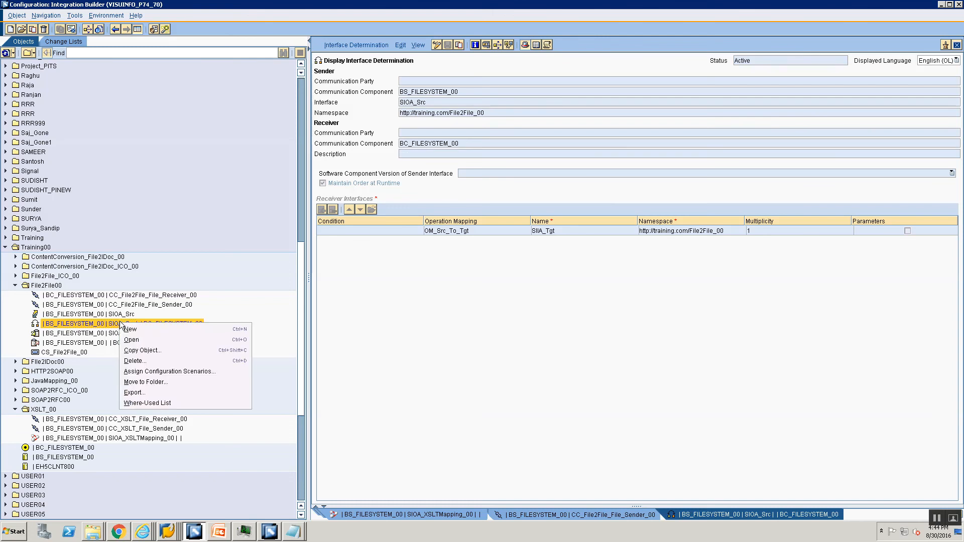
{"action": "left_click", "coordinate": [176, 351]}
{"action": "left_click", "coordinate": [395, 300]}
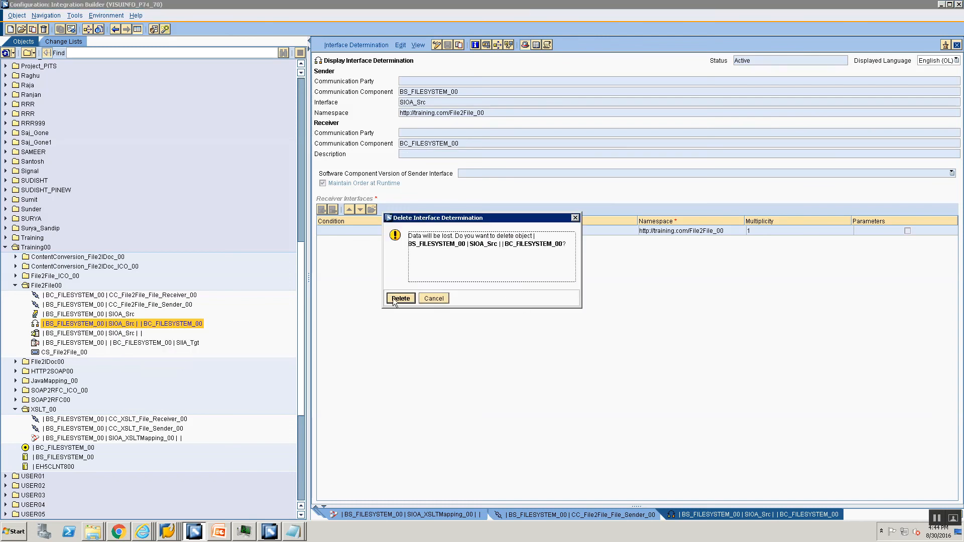
Step: Create a new specific interface determination for SIOA_Src to BC_FILESYSTEM_00 from the receiver determination overview
{"action": "left_click", "coordinate": [97, 315]}
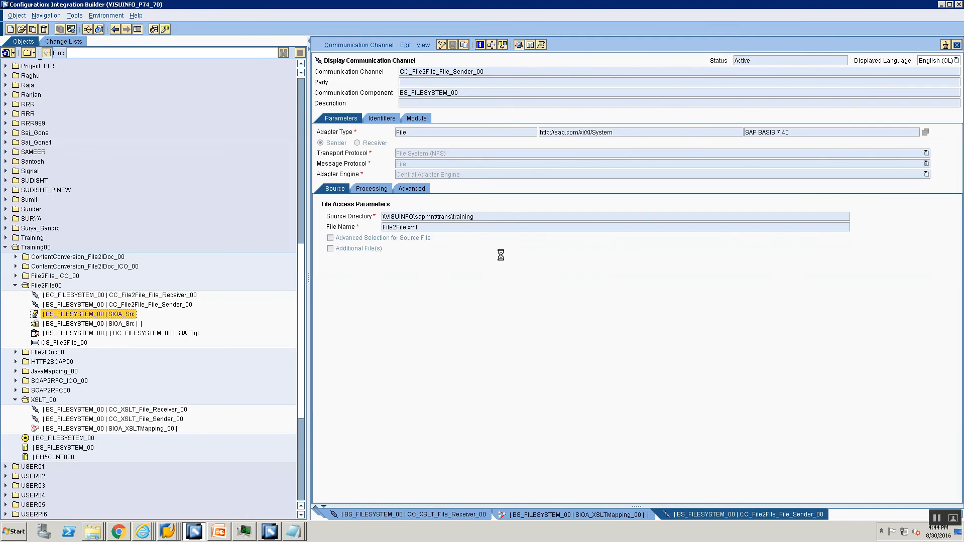
{"action": "left_click", "coordinate": [396, 169]}
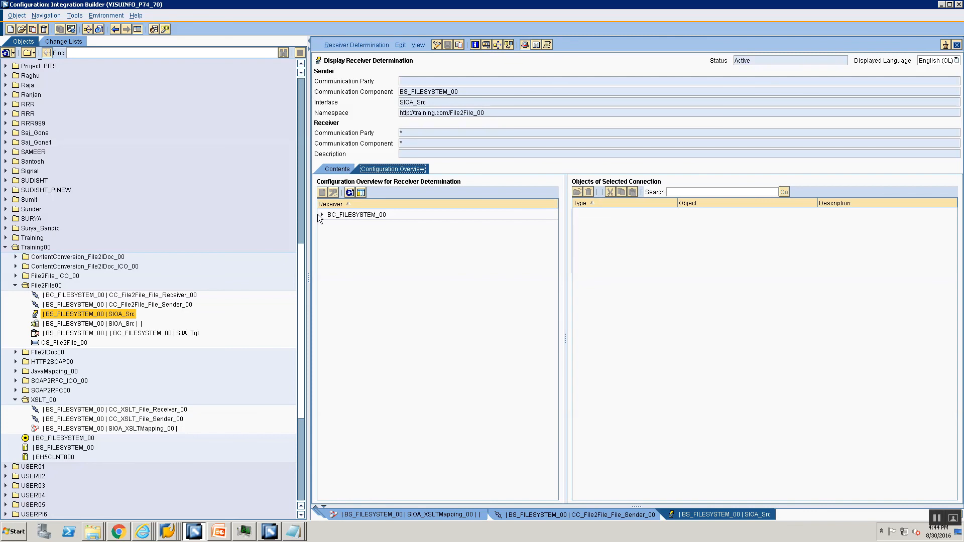
{"action": "left_click", "coordinate": [321, 215]}
{"action": "left_click", "coordinate": [351, 226]}
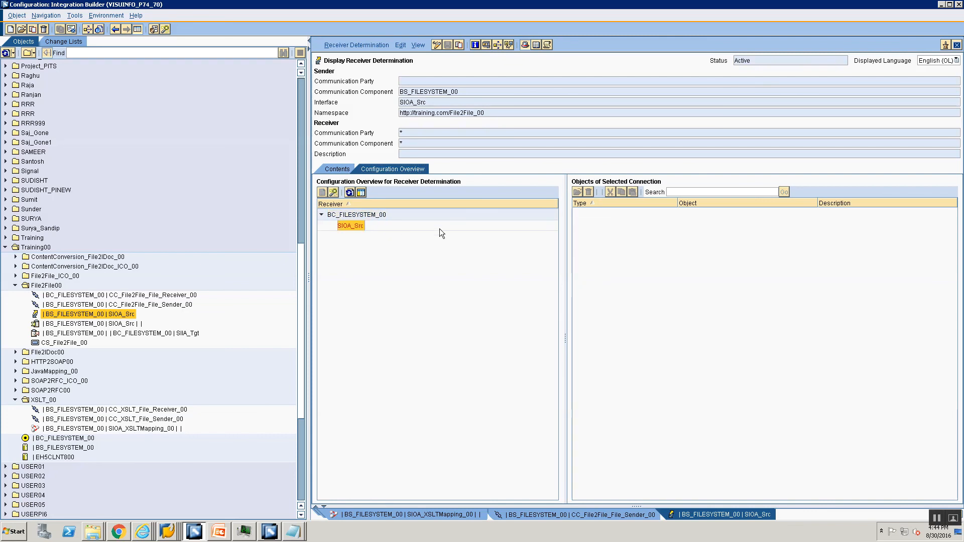
{"action": "left_click", "coordinate": [605, 242]}
{"action": "right_click", "coordinate": [605, 242]}
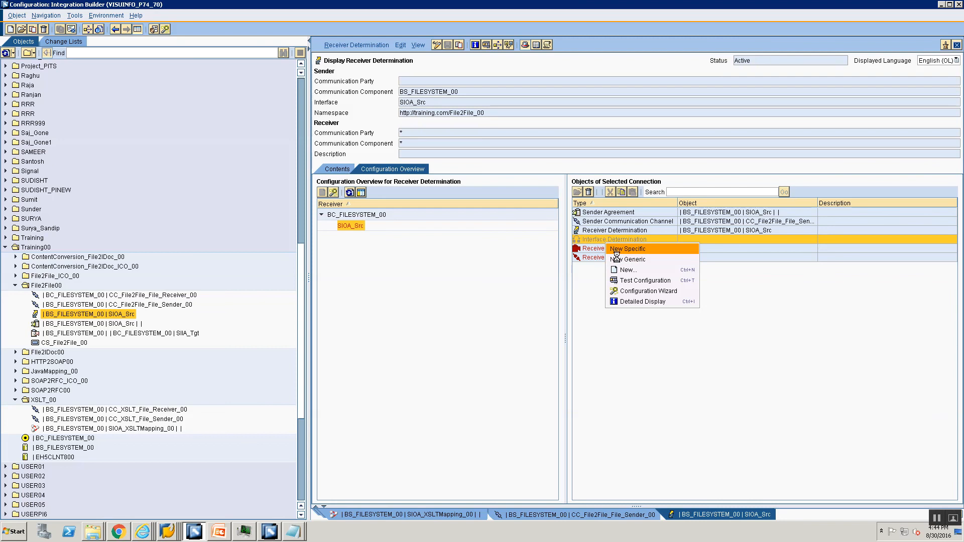
{"action": "left_click", "coordinate": [623, 249]}
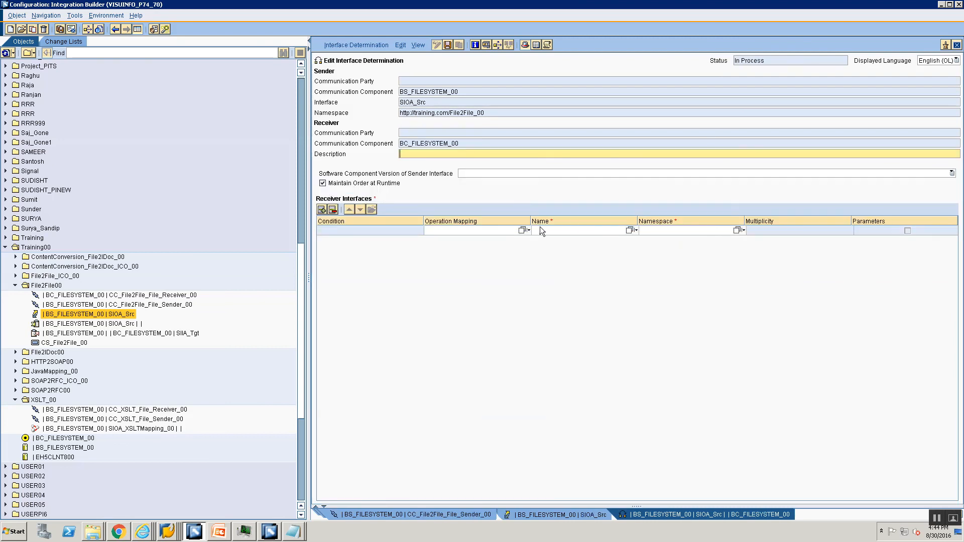
Step: Assign operation mapping OM_Src_To_Tgt to receiver interface SIIA_Tgt
{"action": "left_click", "coordinate": [522, 231]}
{"action": "left_click", "coordinate": [267, 235]}
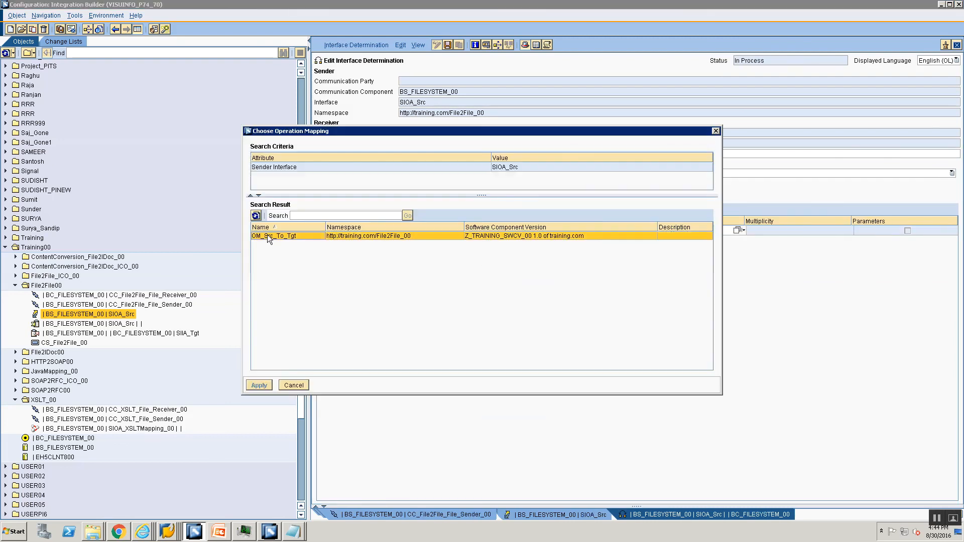
{"action": "left_click", "coordinate": [259, 386]}
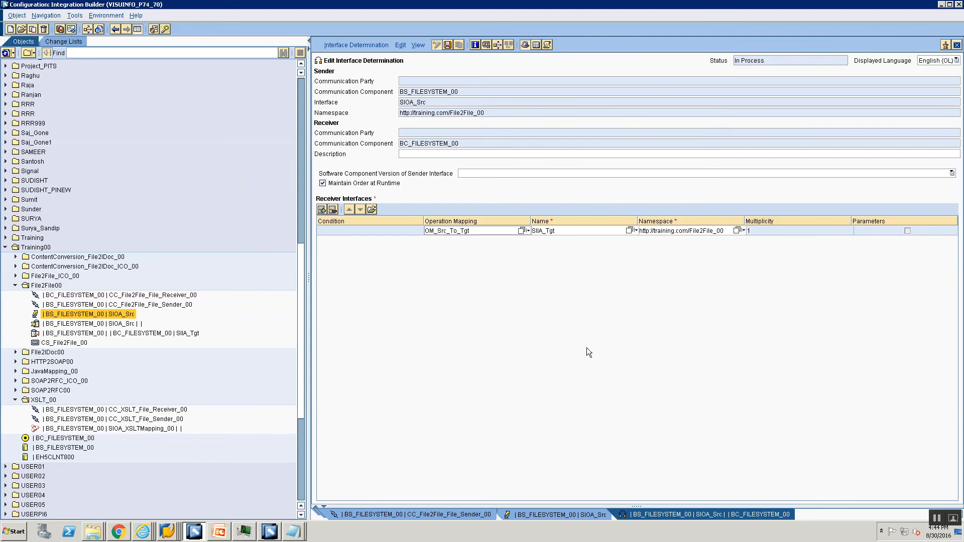
Step: Activate the Standard change list containing the new interface determination
{"action": "left_click", "coordinate": [63, 42]}
{"action": "right_click", "coordinate": [52, 140]}
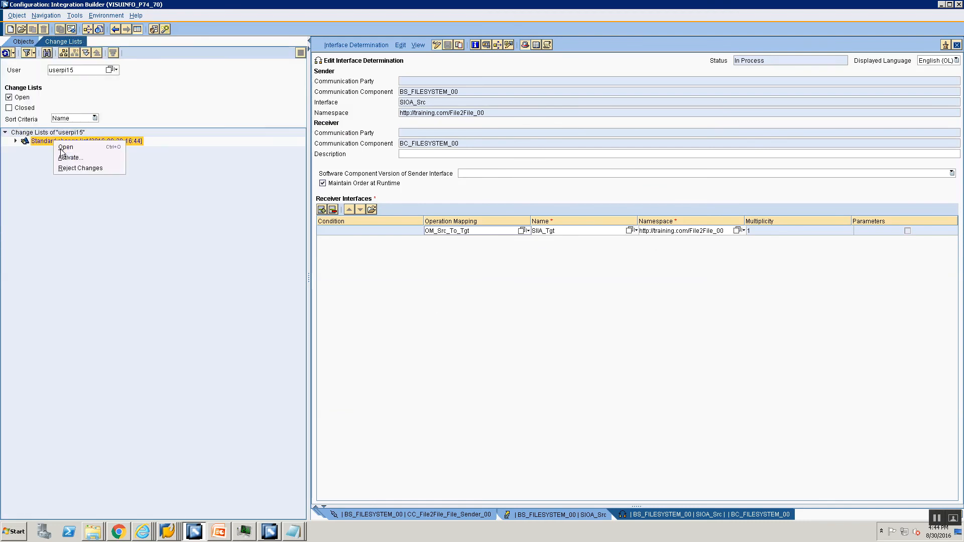
{"action": "left_click", "coordinate": [68, 157]}
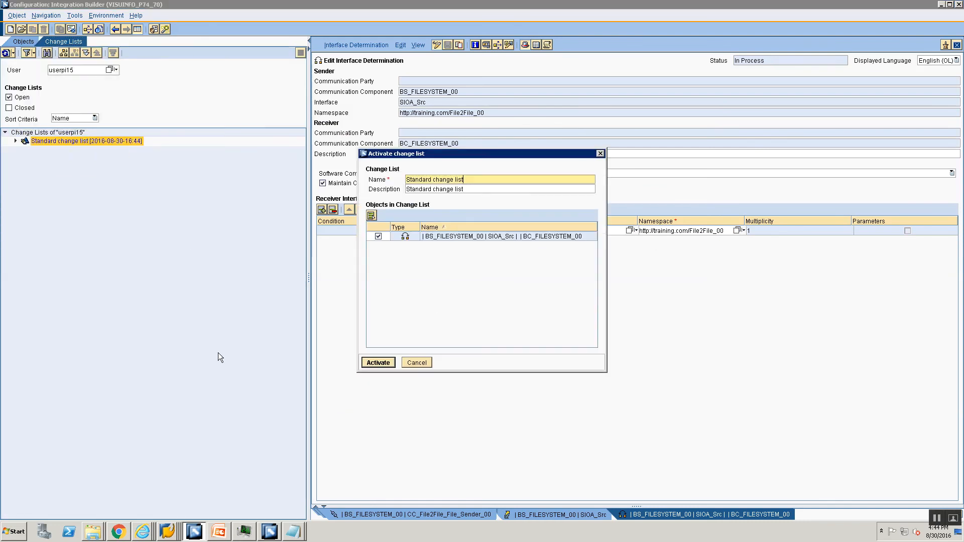
{"action": "left_click", "coordinate": [372, 365]}
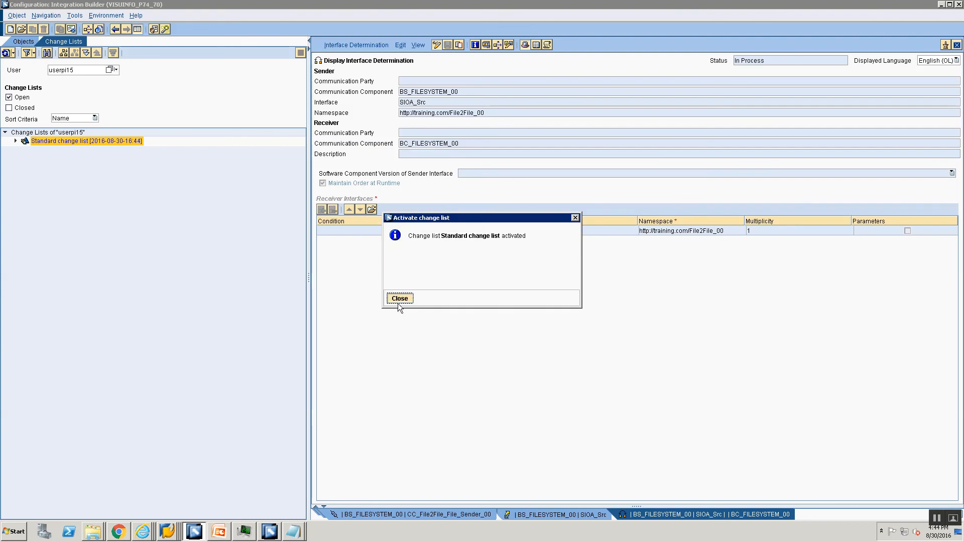
{"action": "left_click", "coordinate": [397, 304]}
{"action": "left_click", "coordinate": [167, 532]}
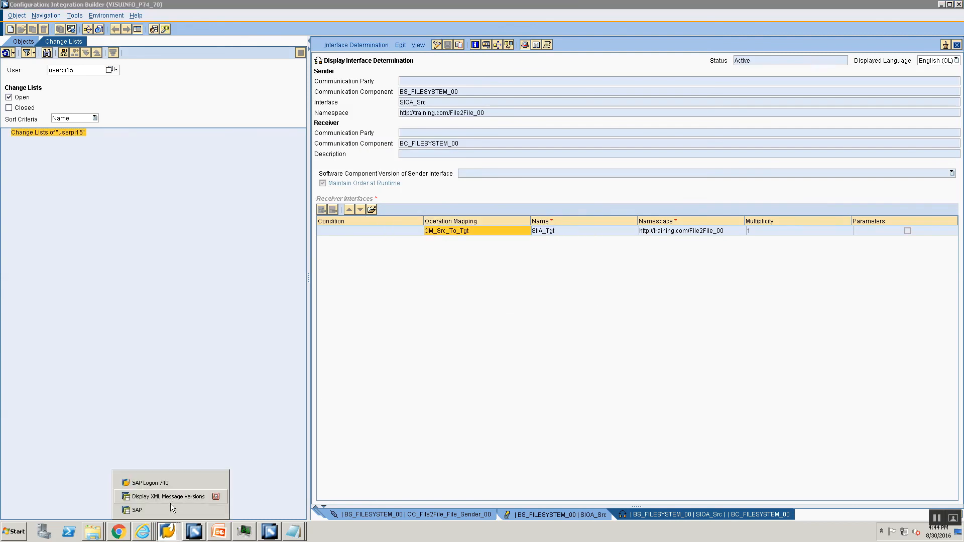
Step: Re-upload File2File.xml and restart the CC_File2File_File_Sender_00 sender channel
{"action": "left_click", "coordinate": [169, 506]}
{"action": "left_click", "coordinate": [243, 193]}
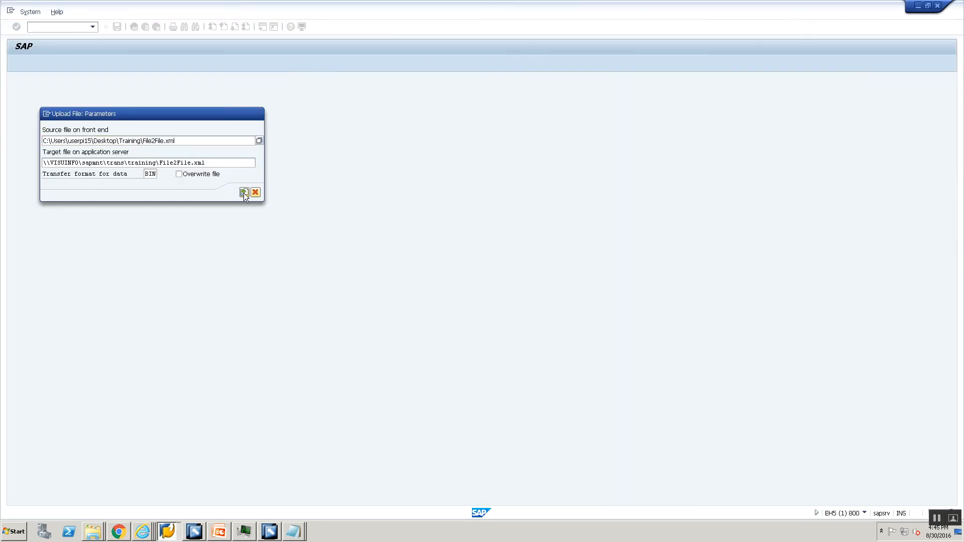
{"action": "left_click", "coordinate": [173, 531]}
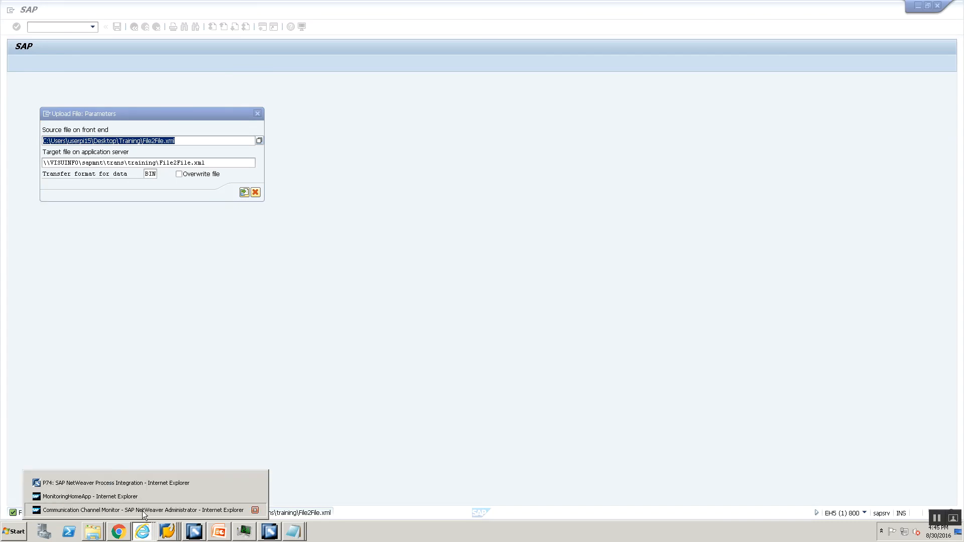
{"action": "left_click", "coordinate": [142, 510]}
{"action": "left_click", "coordinate": [48, 105]}
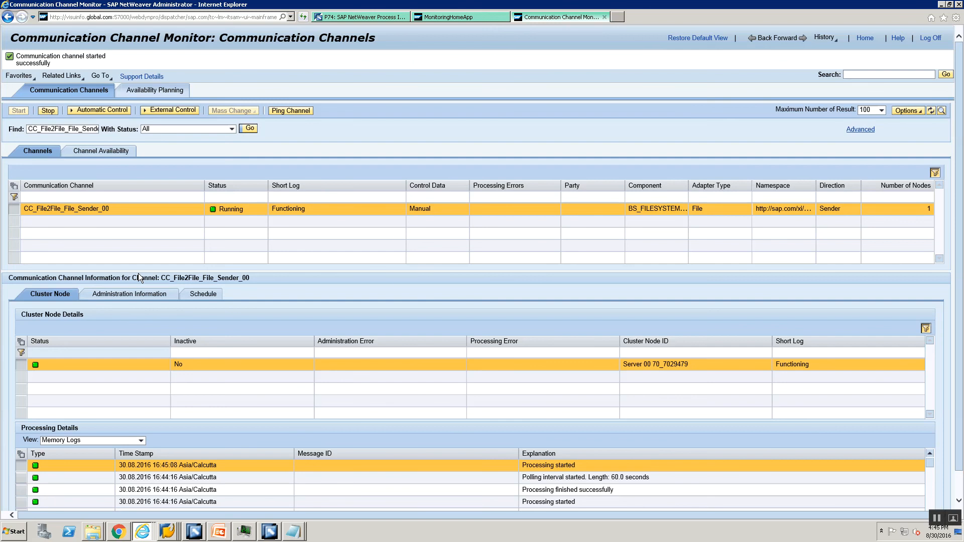
{"action": "key", "text": "alt+Tab"}
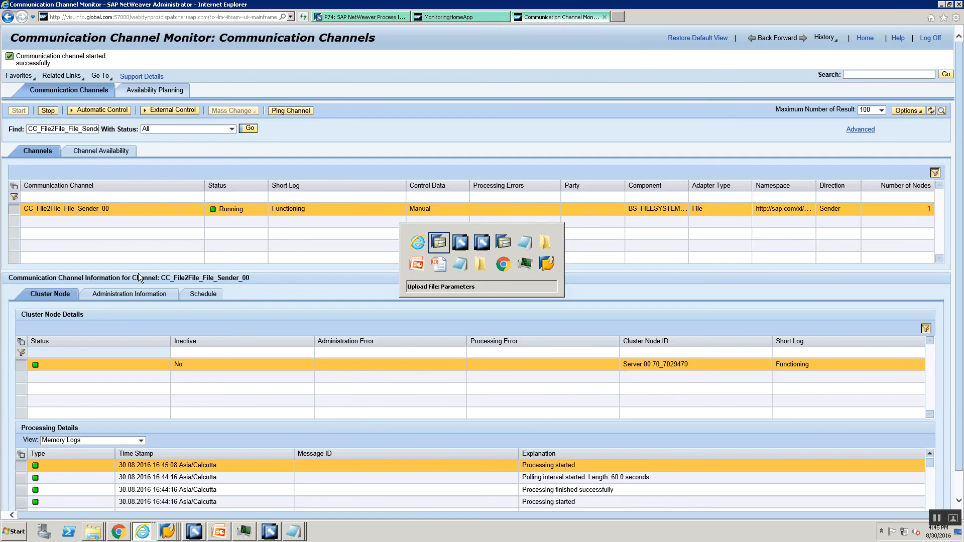
{"action": "key", "text": "alt+Tab"}
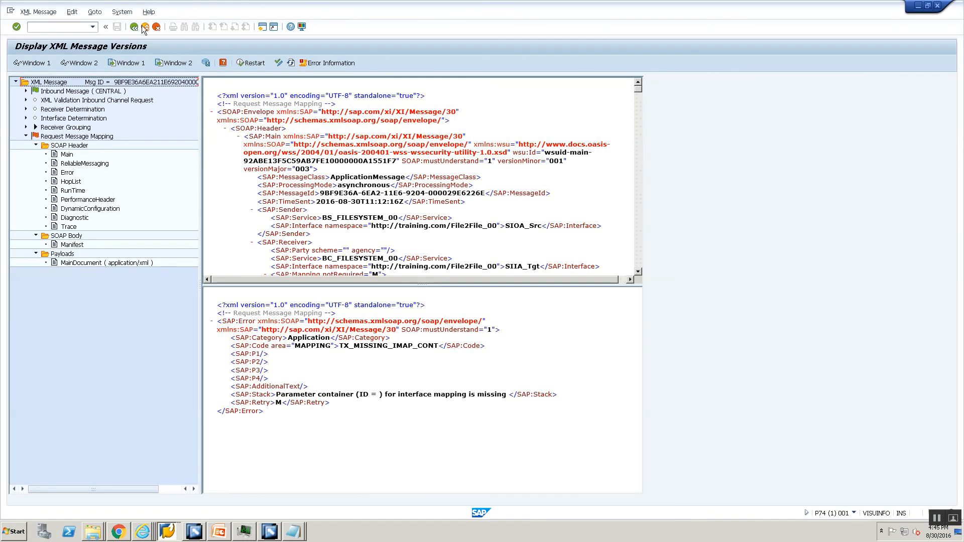
Step: Refresh the message list and view the new 13:15:08 message's MainDocument payload under Technical Routing
{"action": "left_click", "coordinate": [133, 27]}
{"action": "left_click", "coordinate": [250, 63]}
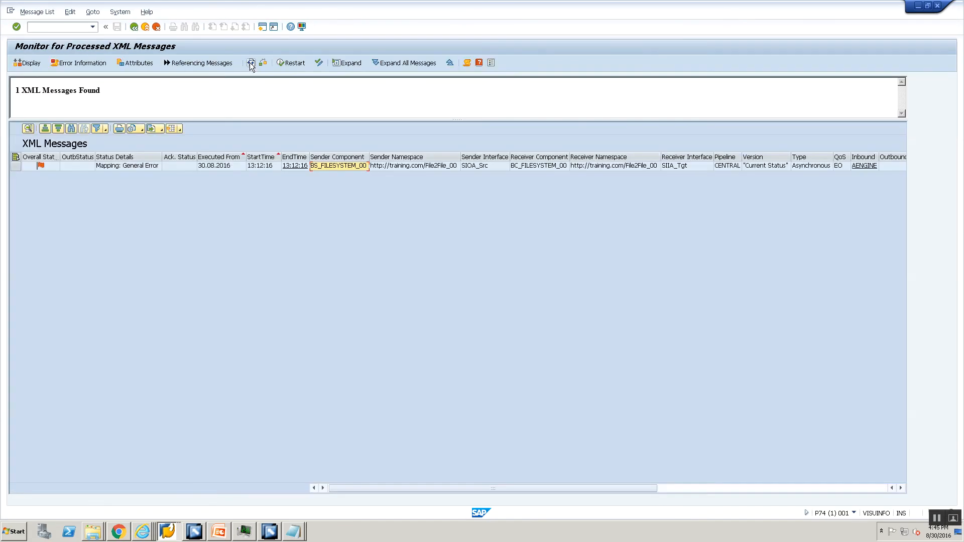
{"action": "left_click", "coordinate": [364, 174]}
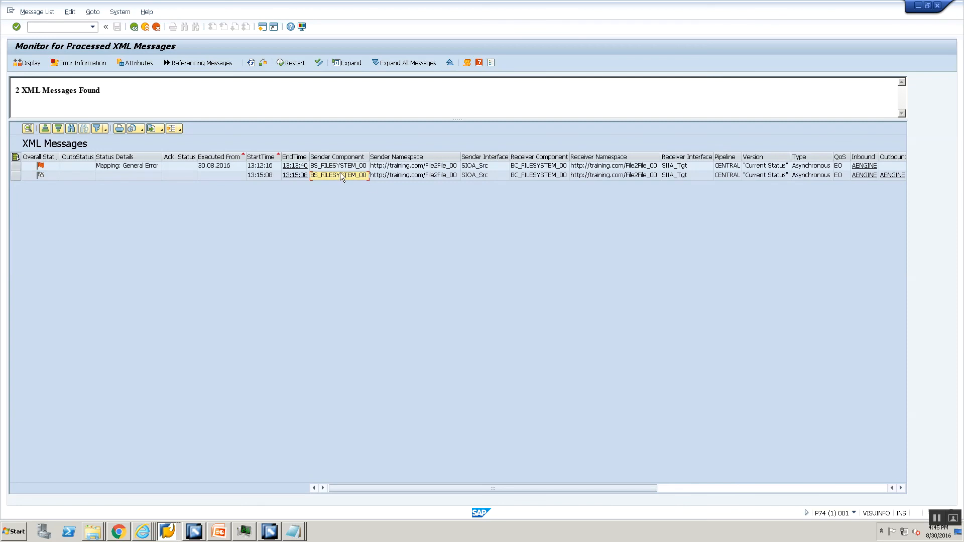
{"action": "double_click", "coordinate": [341, 176]}
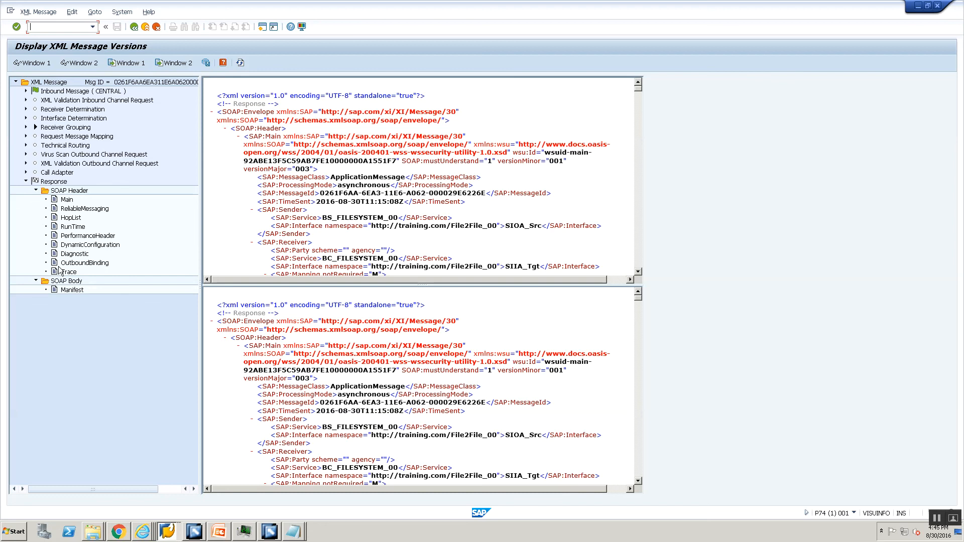
{"action": "left_click", "coordinate": [26, 145]}
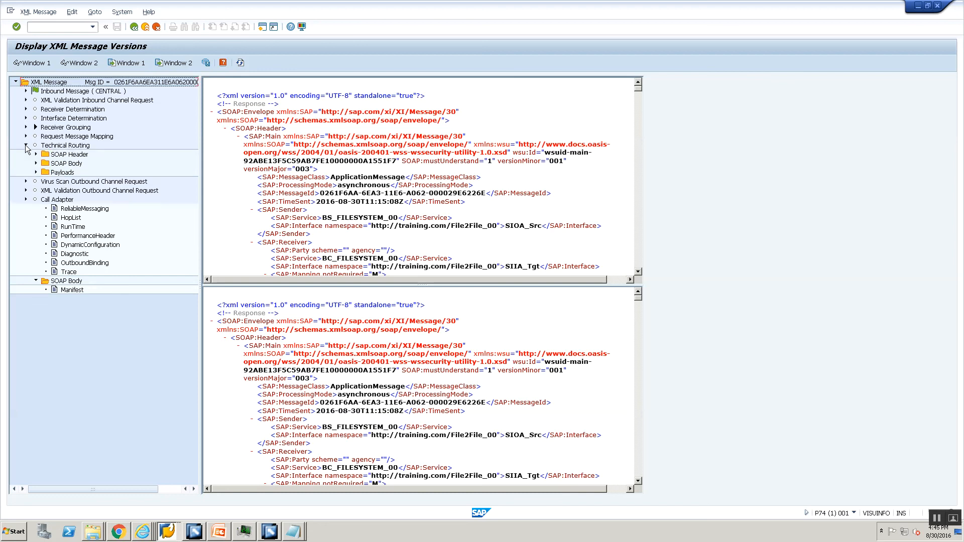
{"action": "left_click", "coordinate": [36, 172]}
{"action": "left_click", "coordinate": [72, 182]}
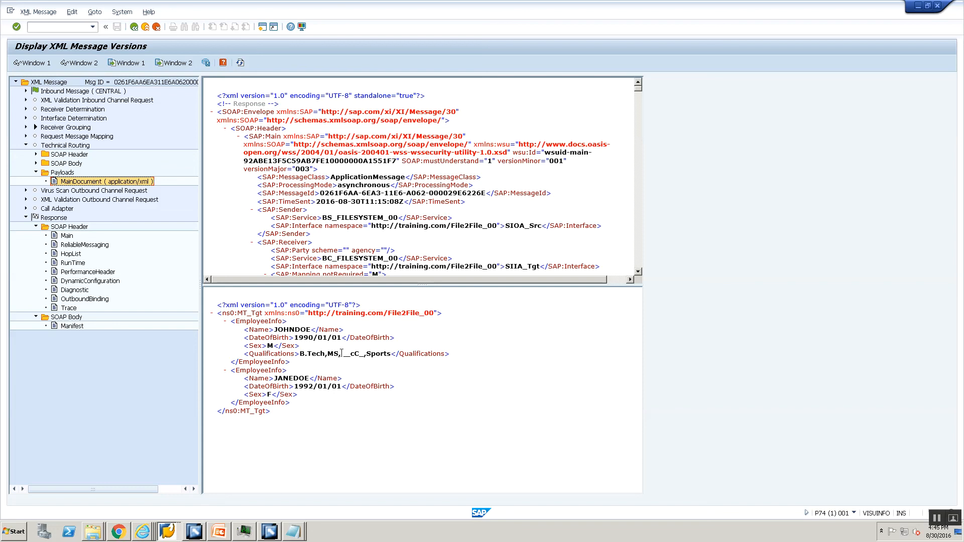
{"action": "left_click", "coordinate": [269, 532]}
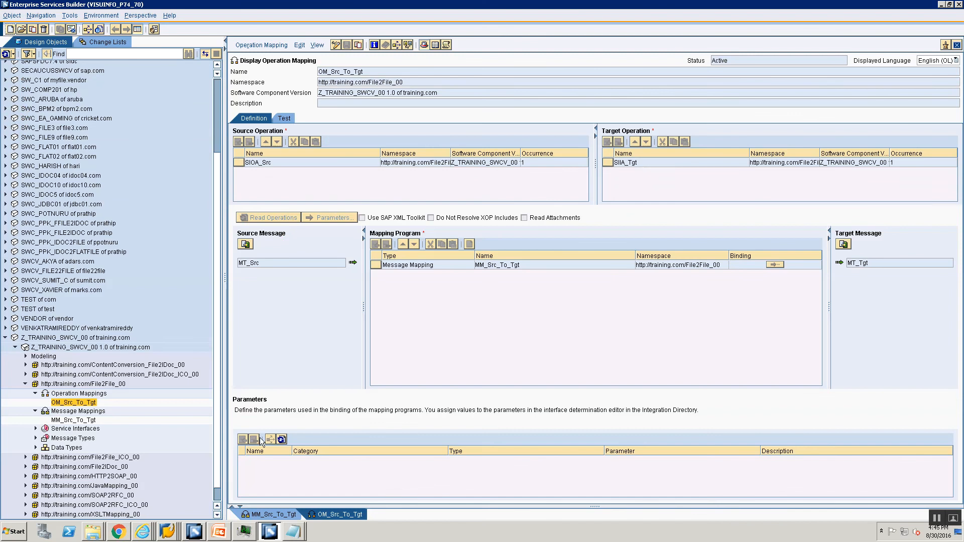
Step: In MM_Src_To_Tgt, set the UDFQualification function's execution type to All Values of a Context
{"action": "left_click", "coordinate": [73, 419]}
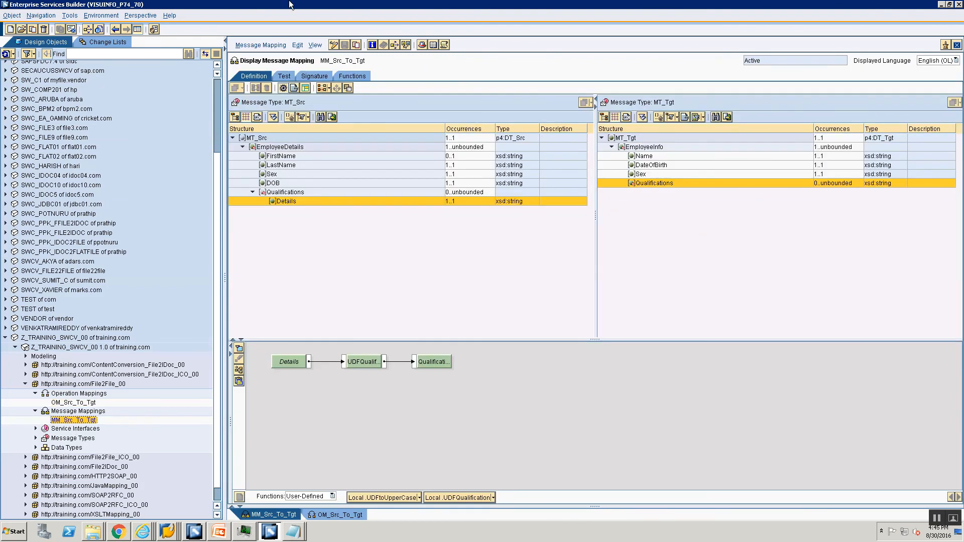
{"action": "left_click", "coordinate": [345, 46]}
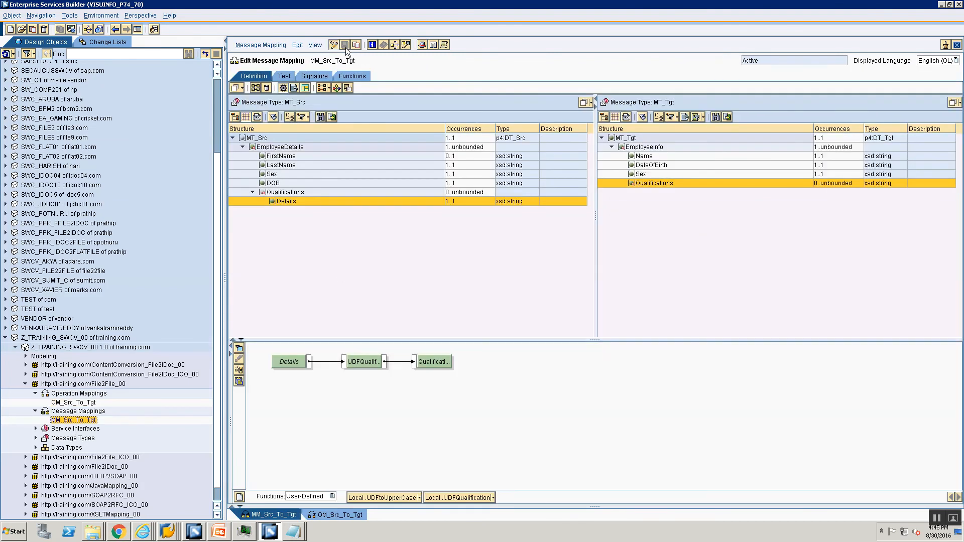
{"action": "left_click", "coordinate": [493, 498]}
{"action": "left_click", "coordinate": [462, 499]}
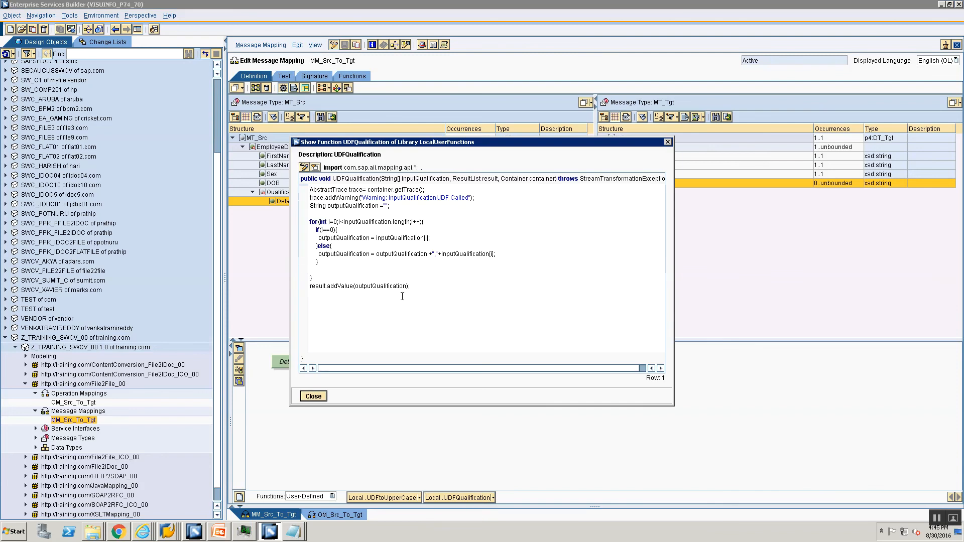
{"action": "left_click", "coordinate": [304, 167]}
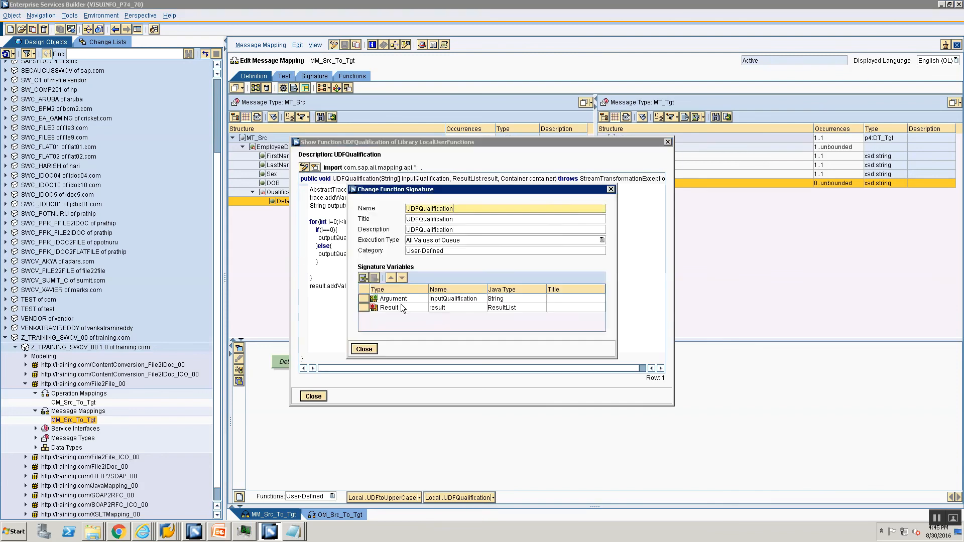
{"action": "left_click", "coordinate": [441, 241]}
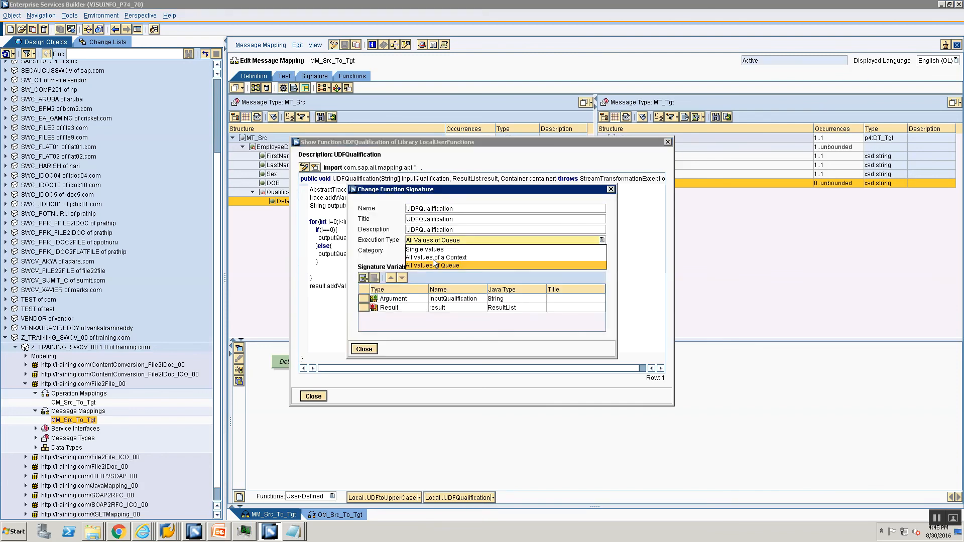
{"action": "left_click", "coordinate": [436, 257]}
{"action": "left_click", "coordinate": [364, 349]}
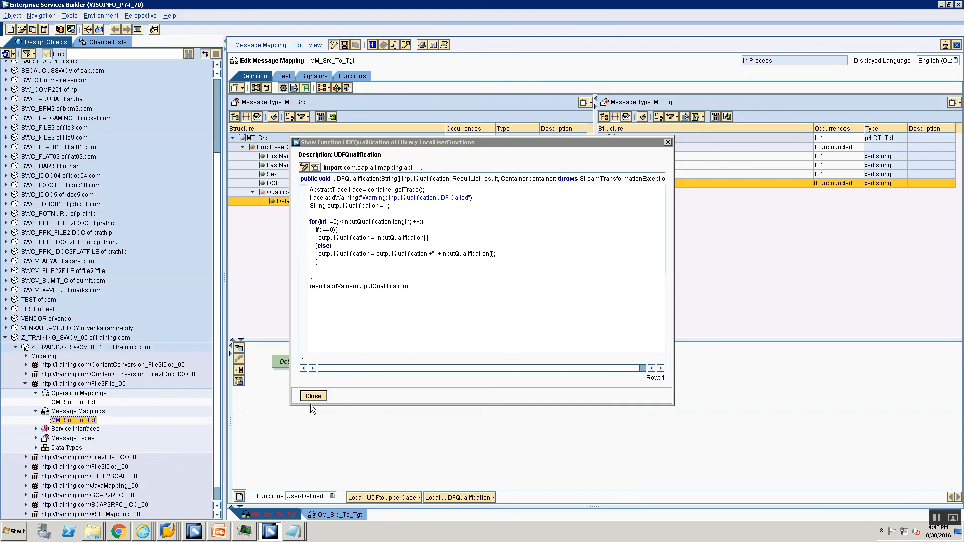
{"action": "left_click", "coordinate": [313, 396]}
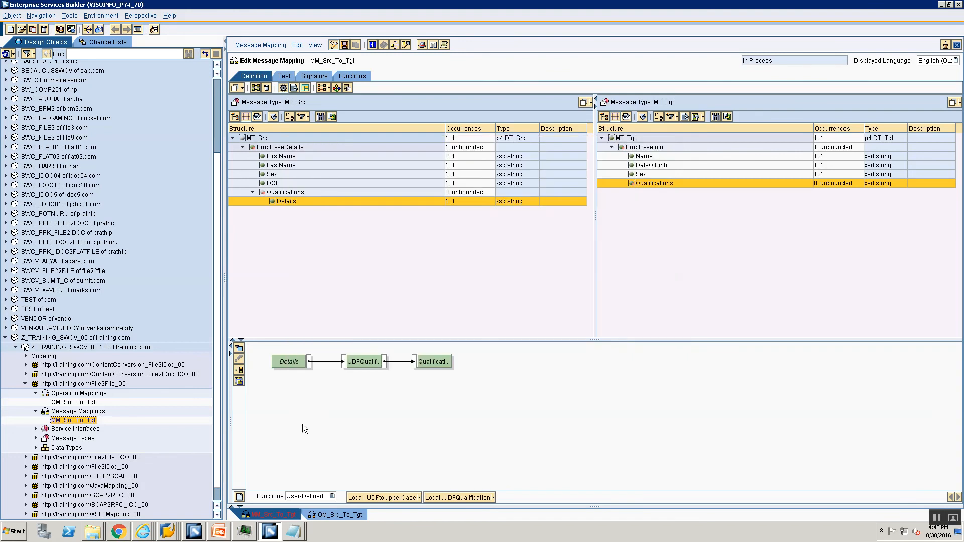
Step: Activate MM_Src_To_Tgt via the Standard change list and re-upload File2File.xml to the server
{"action": "left_click", "coordinate": [260, 45]}
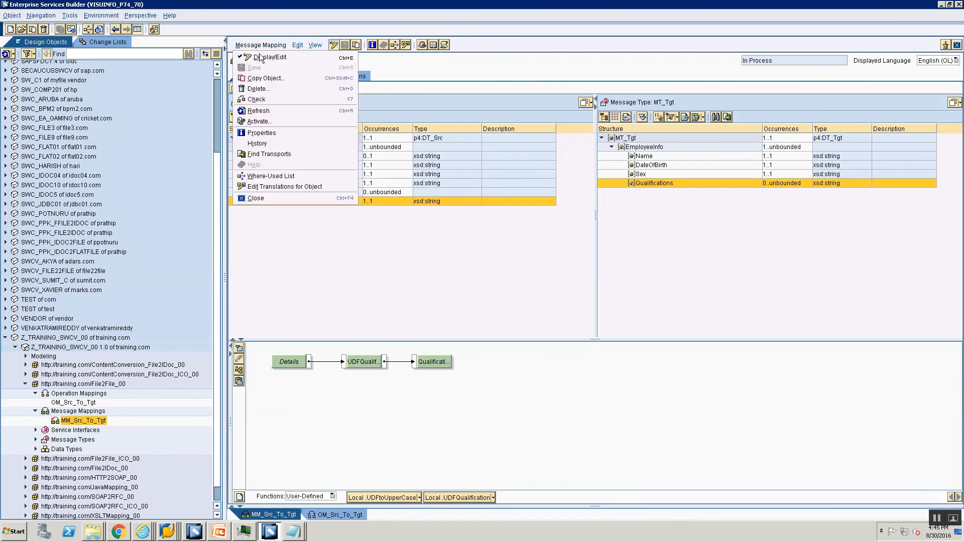
{"action": "left_click", "coordinate": [260, 121]}
{"action": "left_click", "coordinate": [371, 362]}
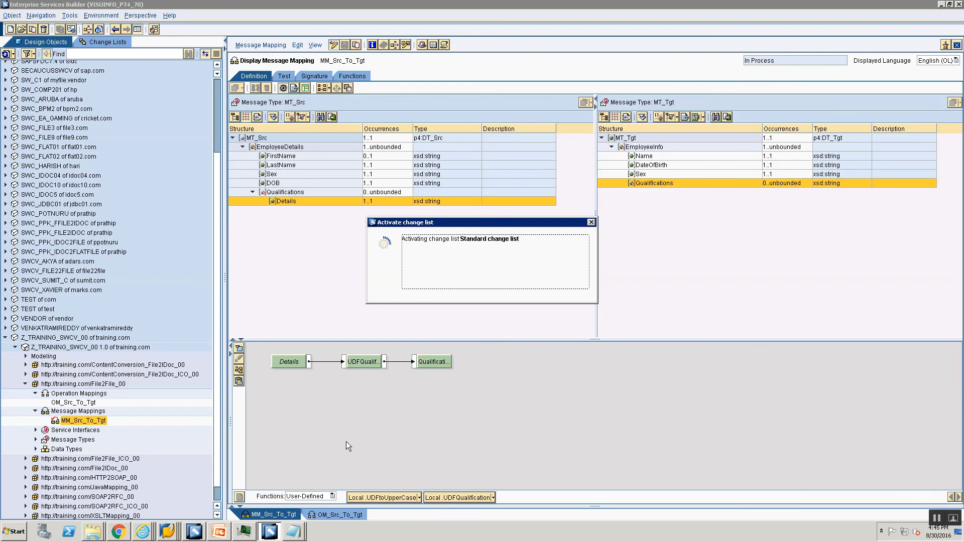
{"action": "key", "text": "alt+Tab"}
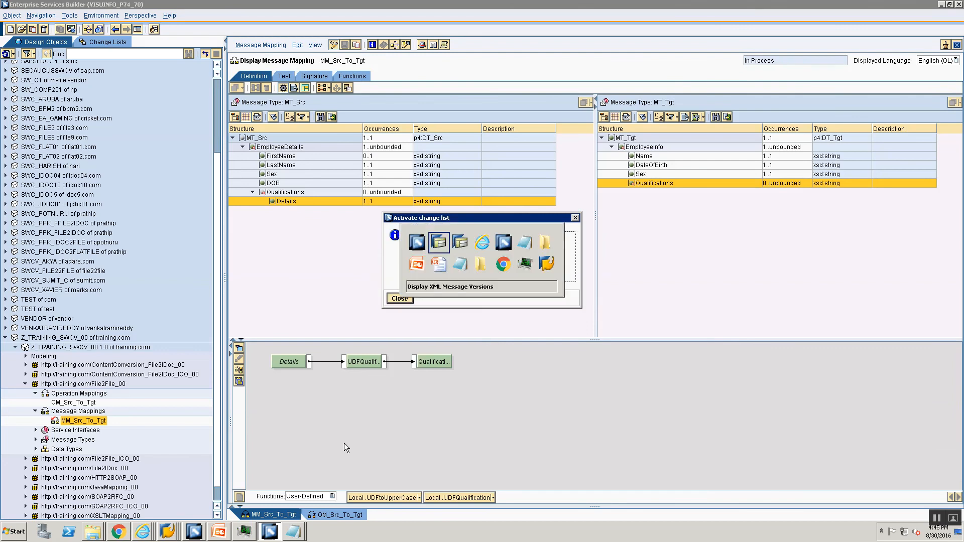
{"action": "key", "text": "alt+Tab"}
{"action": "left_click", "coordinate": [244, 193]}
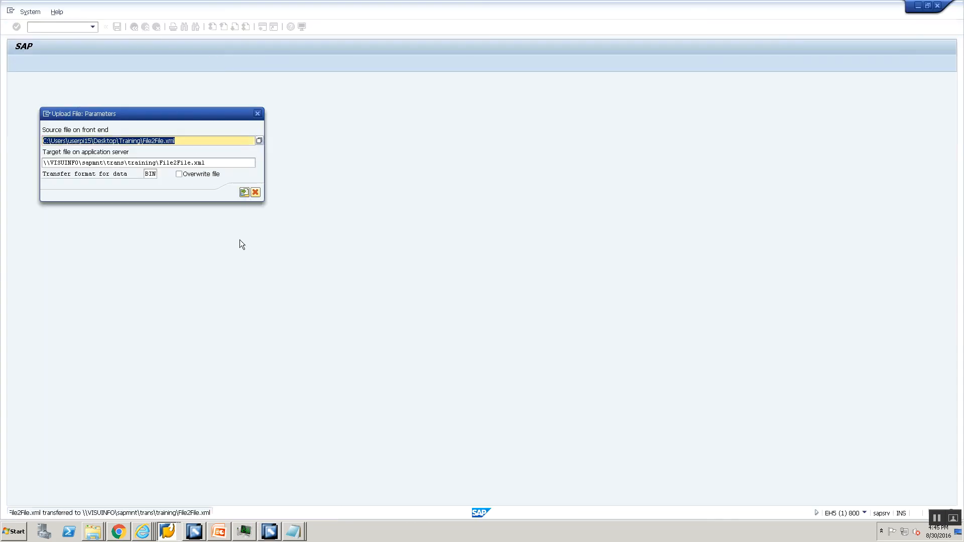
{"action": "key", "text": "alt+Tab"}
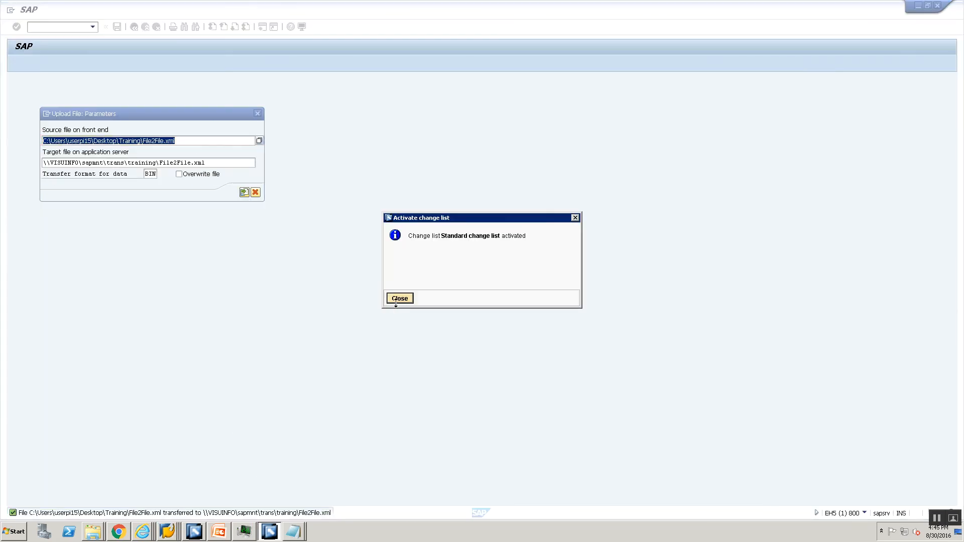
{"action": "left_click", "coordinate": [396, 298]}
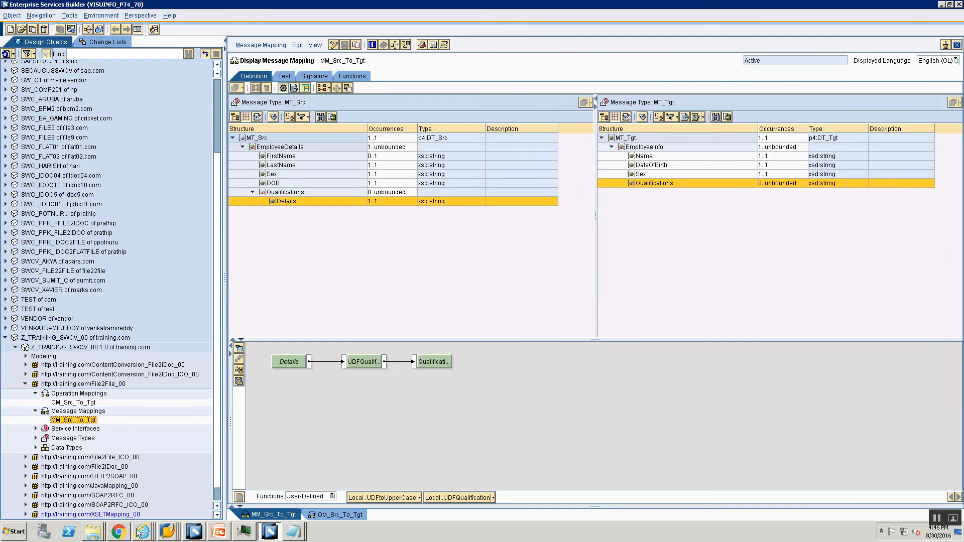
Step: Stop and restart CC_File2File_File_Sender_00 in the Communication Channel Monitor so it runs again
{"action": "left_click", "coordinate": [139, 533]}
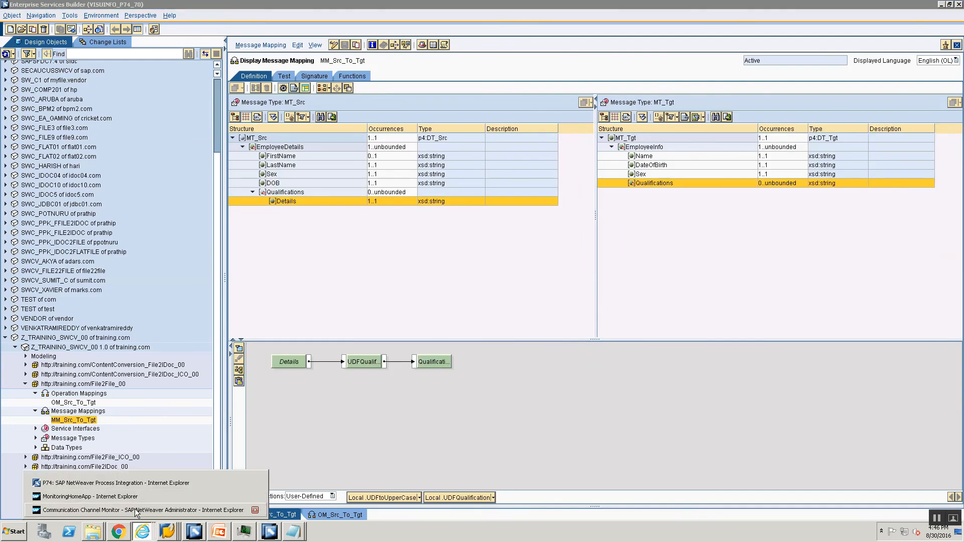
{"action": "left_click", "coordinate": [136, 510]}
{"action": "left_click", "coordinate": [48, 110]}
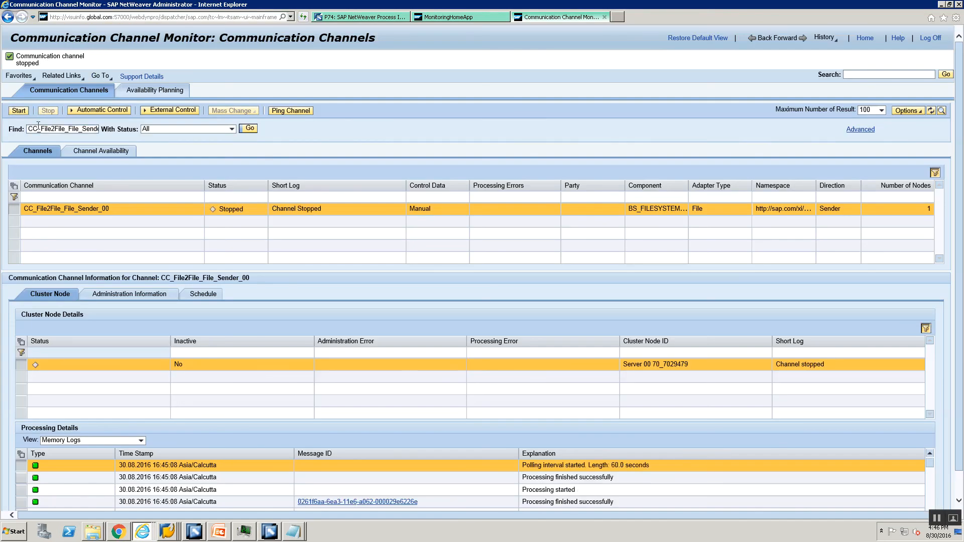
{"action": "left_click", "coordinate": [19, 111]}
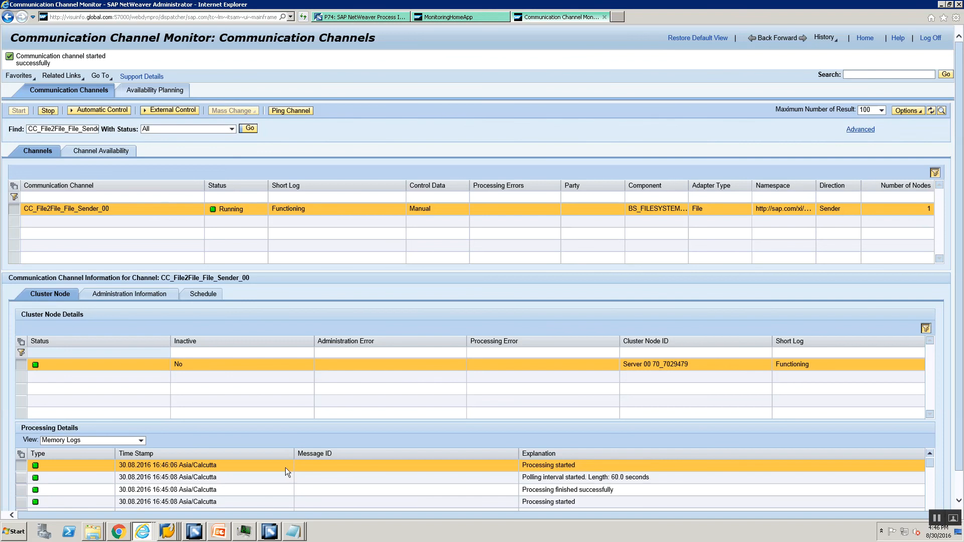
{"action": "key", "text": "alt+Tab"}
{"action": "key", "text": "alt+Tab"}
{"action": "key", "text": "alt+Tab"}
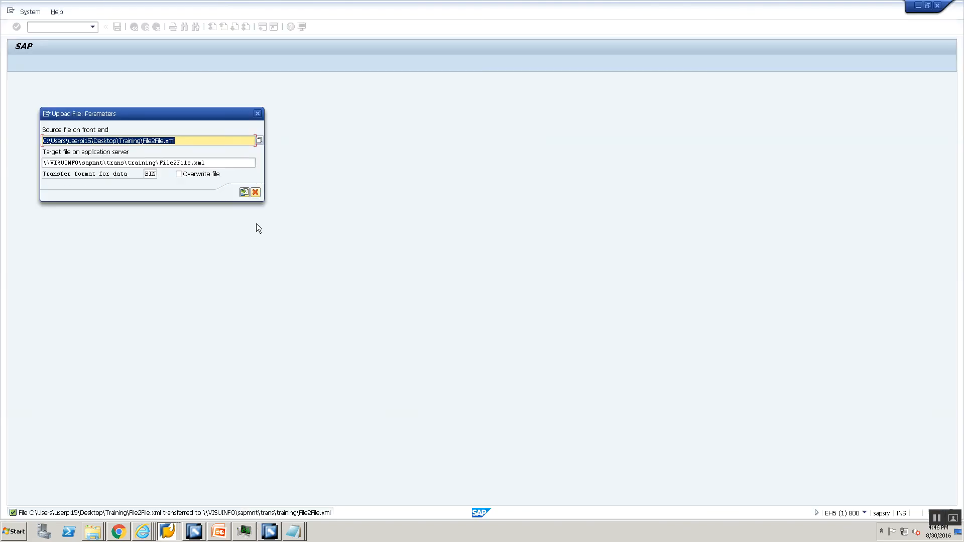
{"action": "key", "text": "alt+Tab"}
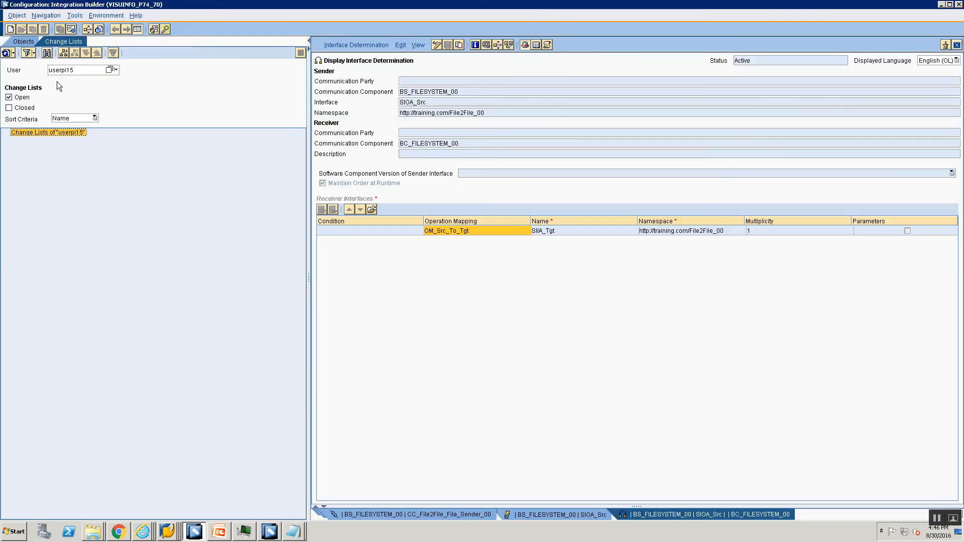
Step: Refresh the message list and open the 13:16:06 message's MainDocument payload, showing B.Tech,MS and Sports
{"action": "key", "text": "alt+Tab"}
{"action": "key", "text": "alt+Tab"}
{"action": "key", "text": "alt+Tab"}
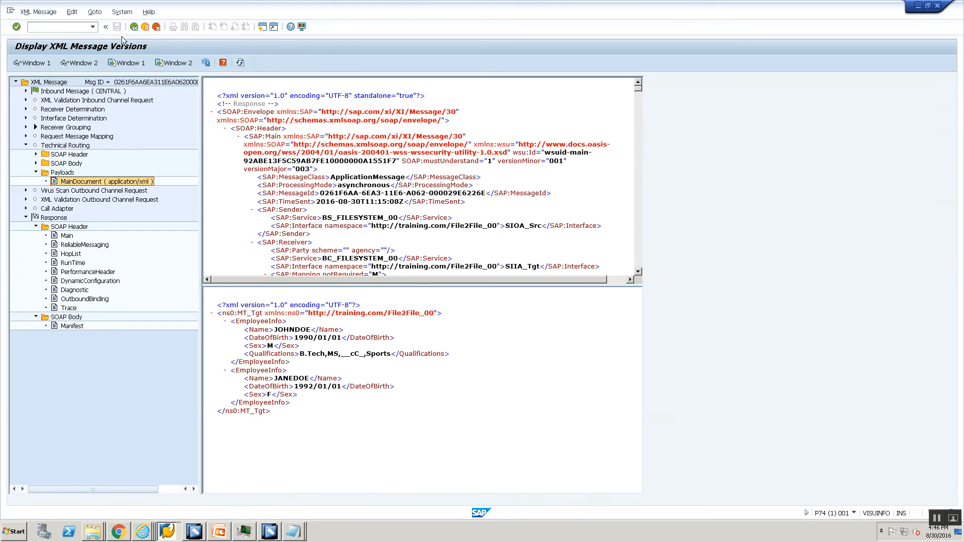
{"action": "left_click", "coordinate": [134, 27]}
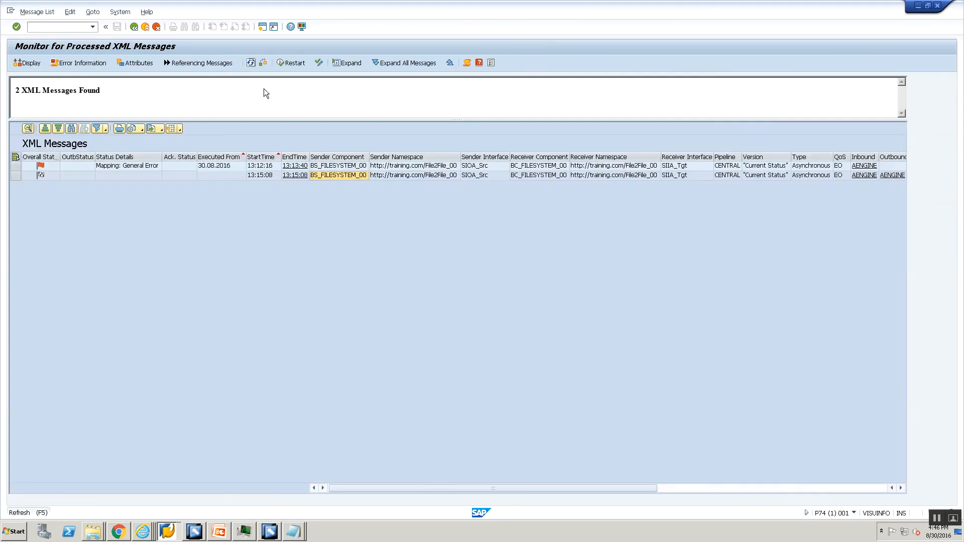
{"action": "key", "text": "F5"}
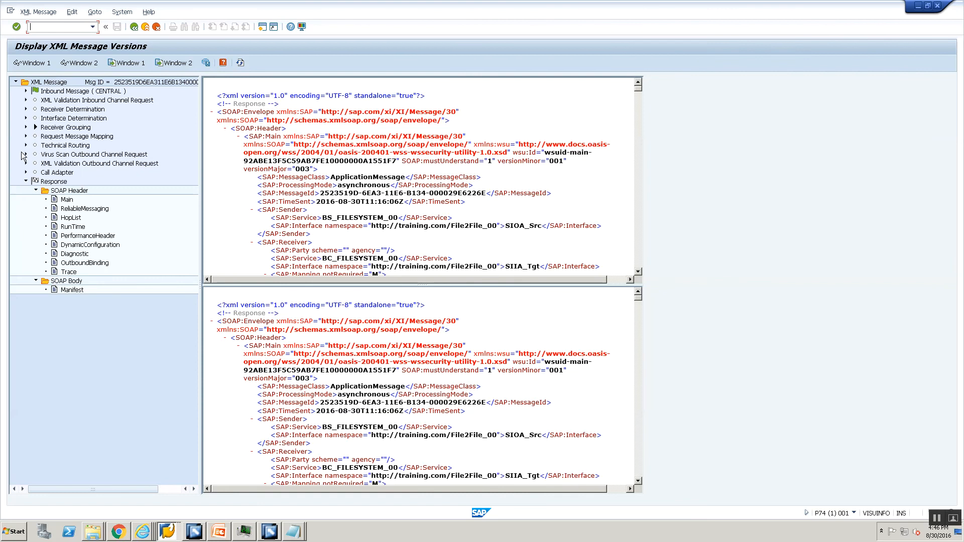
{"action": "left_click", "coordinate": [25, 146]}
{"action": "left_click", "coordinate": [35, 172]}
{"action": "double_click", "coordinate": [80, 182]}
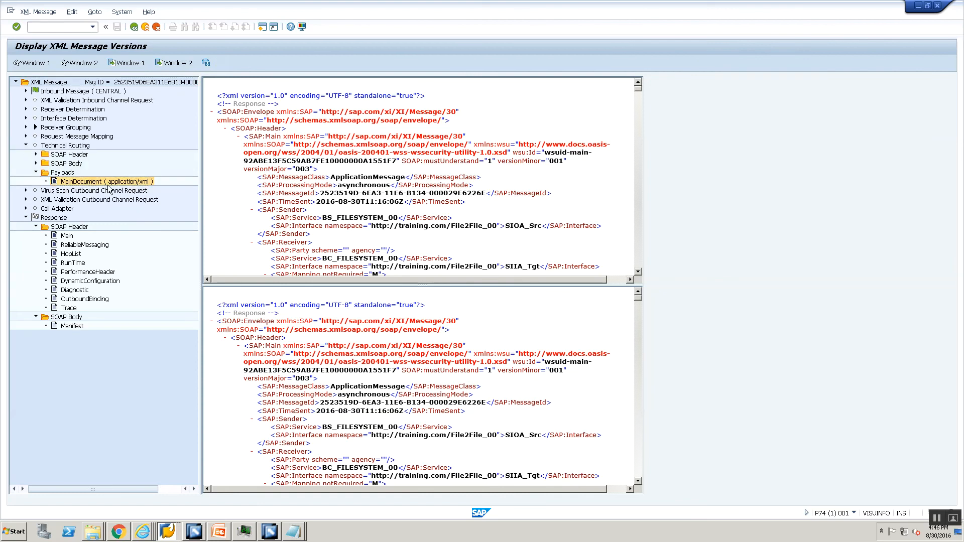
{"action": "left_click", "coordinate": [71, 310]}
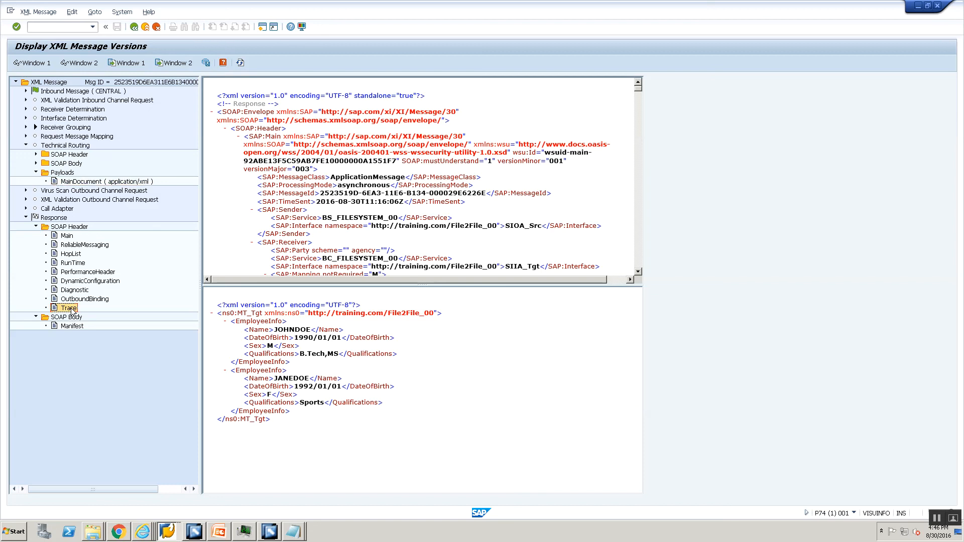
Step: Open the message's trace XML and search it for MAPPING entries
{"action": "double_click", "coordinate": [72, 310]}
{"action": "left_click_drag", "start_coordinate": [637, 302], "coordinate": [637, 401]}
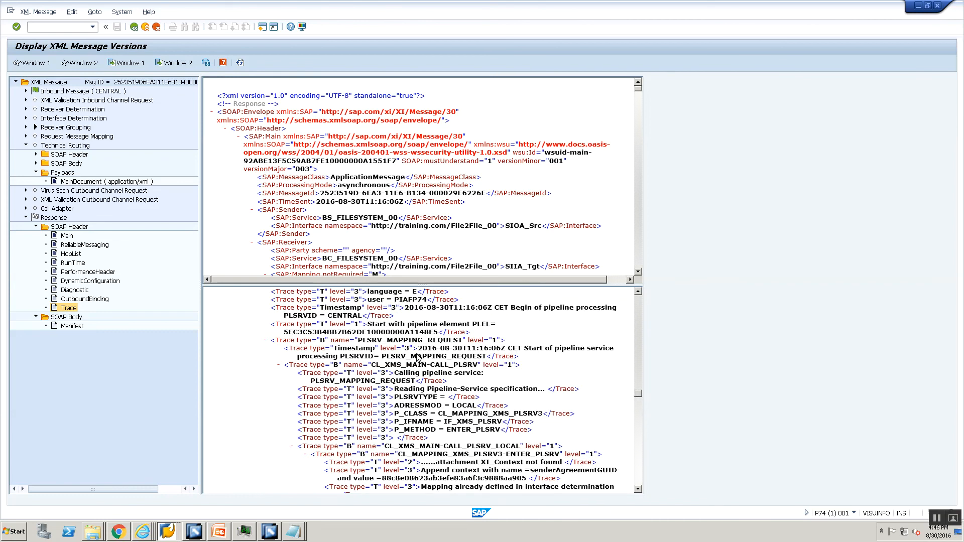
{"action": "key", "text": "ctrl+f"}
{"action": "type", "text": "MAPPING"}
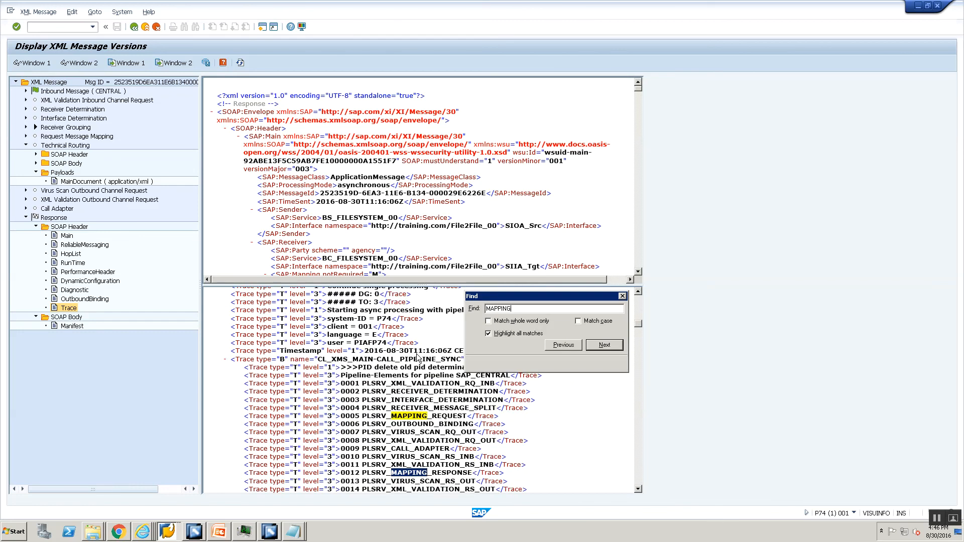
{"action": "key", "text": "Return"}
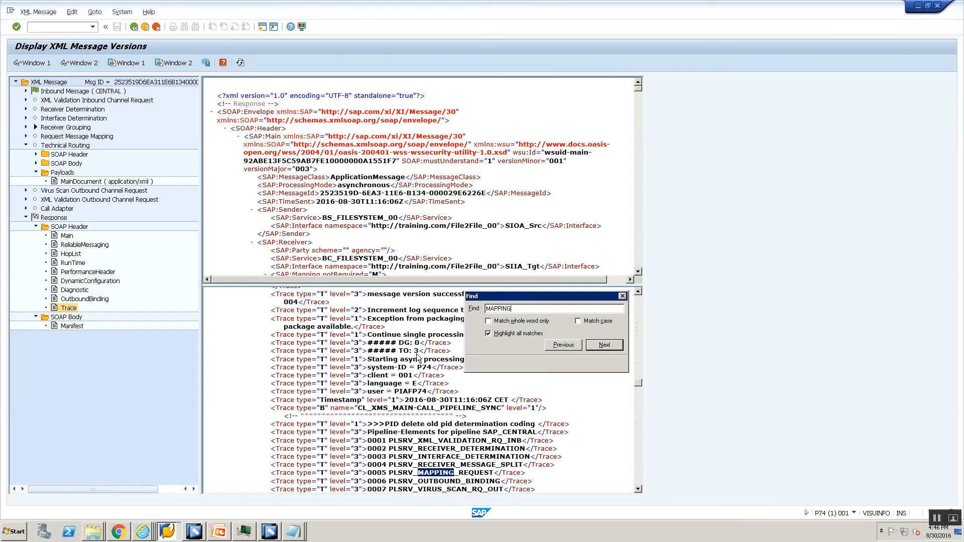
{"action": "key", "text": "Return"}
{"action": "key", "text": "Return"}
{"action": "key", "text": "Escape"}
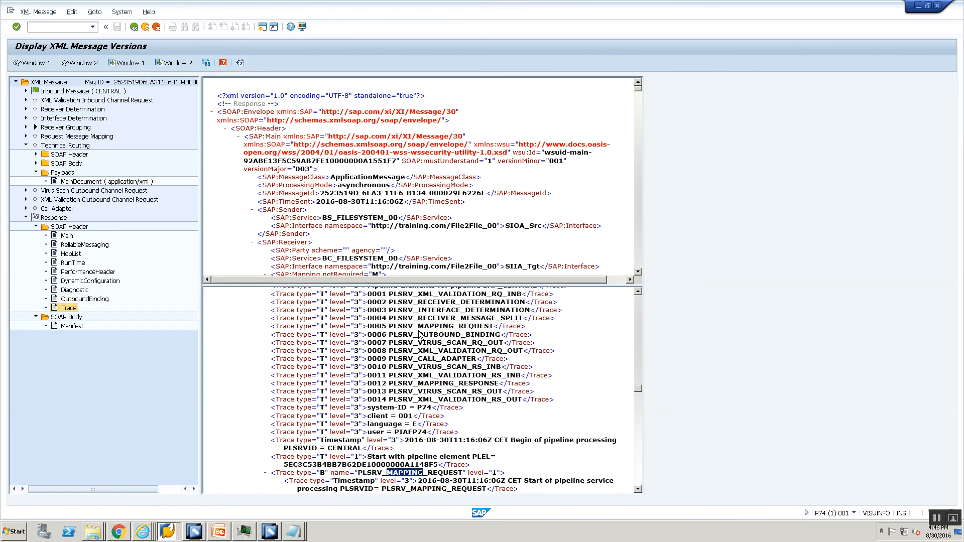
Step: Scroll to the application trace and highlight the level-1 UDFToUpperCase warning and level-2 info lines
{"action": "scroll", "coordinate": [386, 402], "scroll_direction": "down", "scroll_amount": 6}
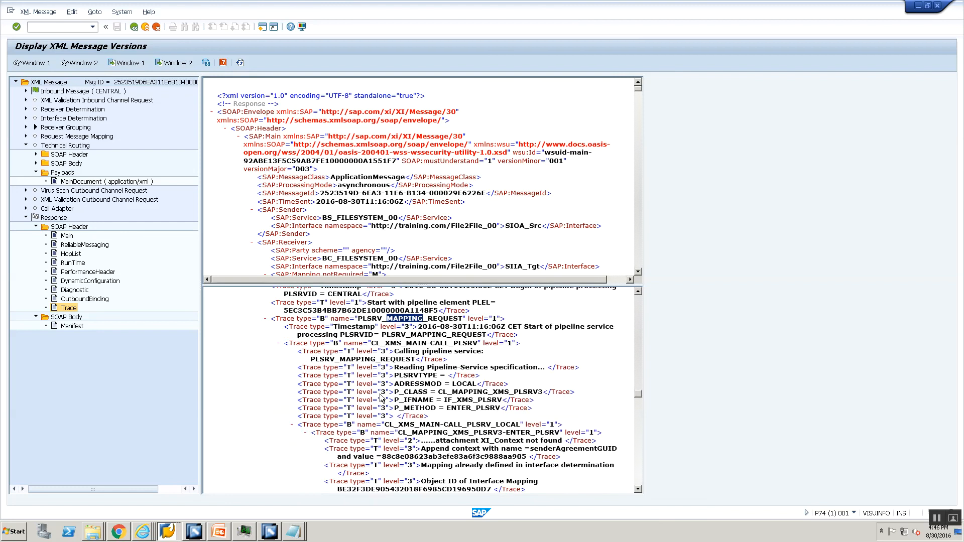
{"action": "scroll", "coordinate": [380, 397], "scroll_direction": "down", "scroll_amount": 1}
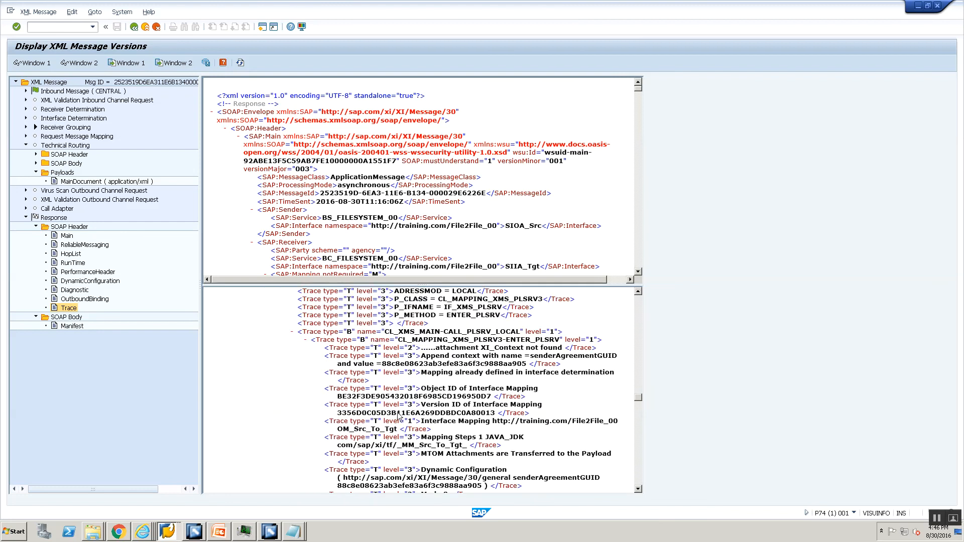
{"action": "scroll", "coordinate": [398, 416], "scroll_direction": "down", "scroll_amount": 10}
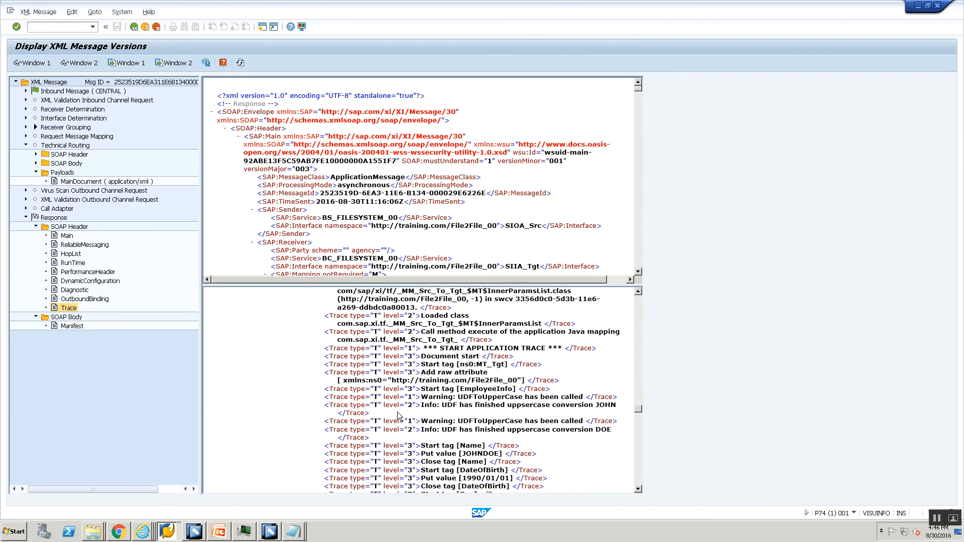
{"action": "scroll", "coordinate": [399, 417], "scroll_direction": "down", "scroll_amount": 1}
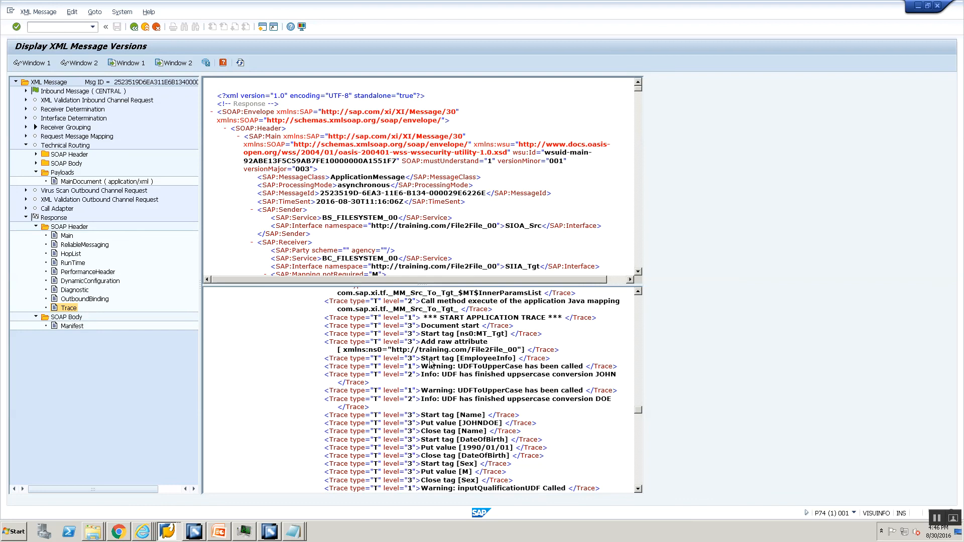
{"action": "mouse_move", "coordinate": [422, 367]}
{"action": "left_mouse_down"}
{"action": "mouse_move", "coordinate": [603, 381]}
{"action": "mouse_move", "coordinate": [610, 393]}
{"action": "mouse_move", "coordinate": [575, 400]}
{"action": "mouse_move", "coordinate": [589, 400]}
{"action": "left_mouse_up"}
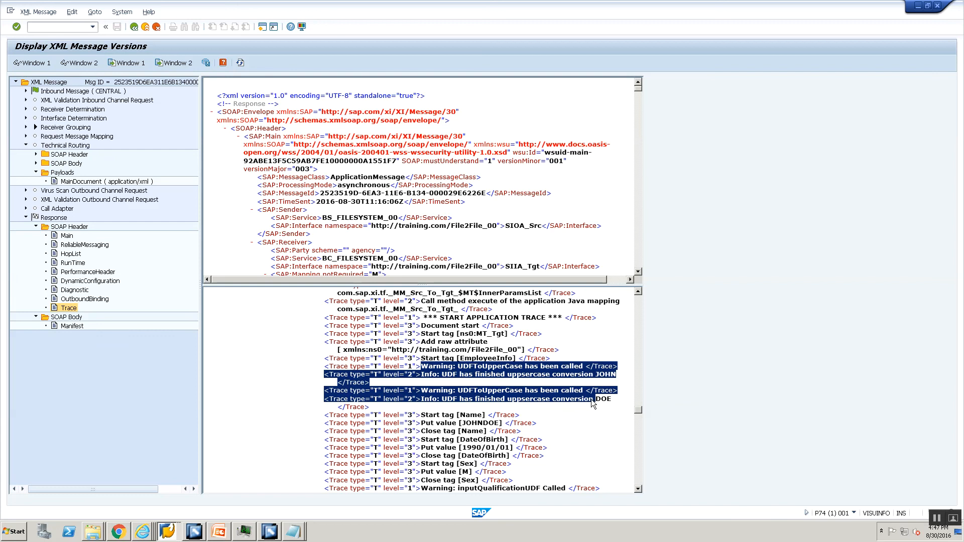
{"action": "left_click_drag", "start_coordinate": [591, 399], "coordinate": [594, 399]}
{"action": "left_click", "coordinate": [66, 308]}
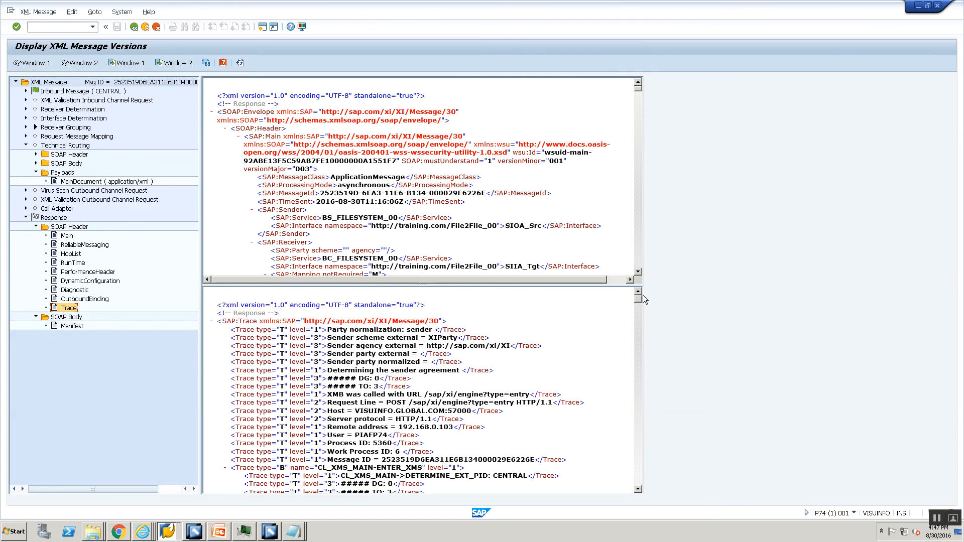
{"action": "left_click_drag", "start_coordinate": [639, 300], "coordinate": [623, 392]}
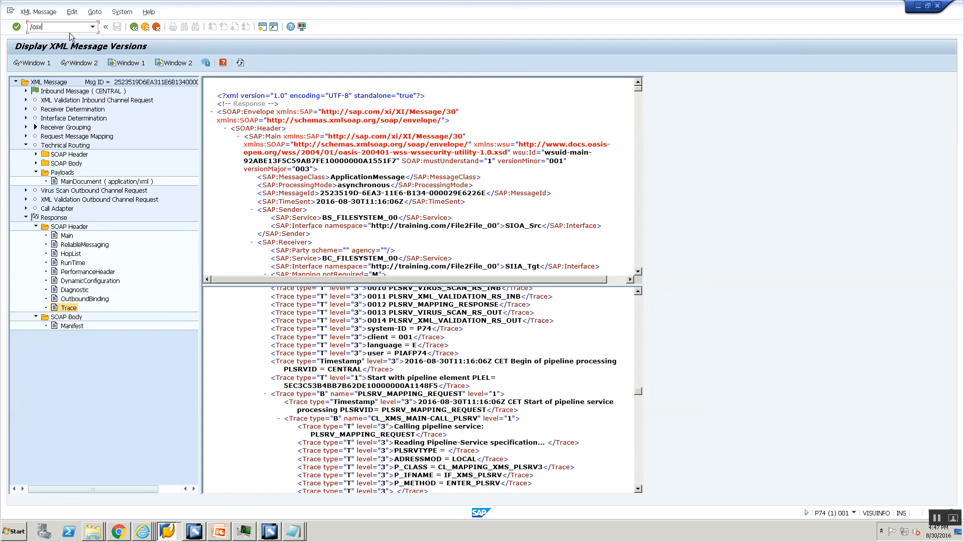
{"action": "key", "text": "alt+Tab"}
{"action": "key", "text": "alt+Tab"}
{"action": "key", "text": "alt+Tab"}
{"action": "key", "text": "alt+Tab"}
{"action": "key", "text": "alt+Tab"}
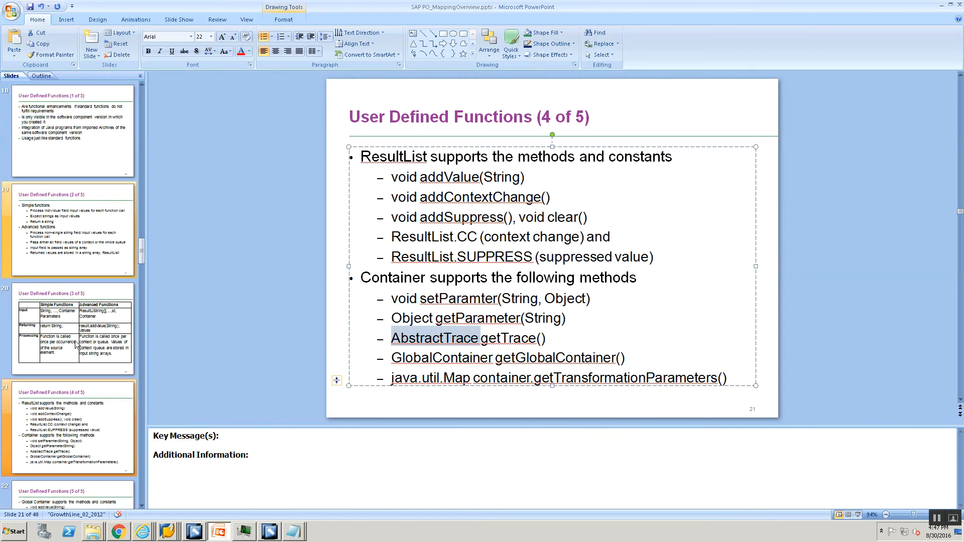
Step: Present slide 22 on trace levels, highlighting addWarning and level 3 of addDebugMessage
{"action": "left_click", "coordinate": [69, 440]}
{"action": "scroll", "coordinate": [70, 440], "scroll_direction": "down", "scroll_amount": 2}
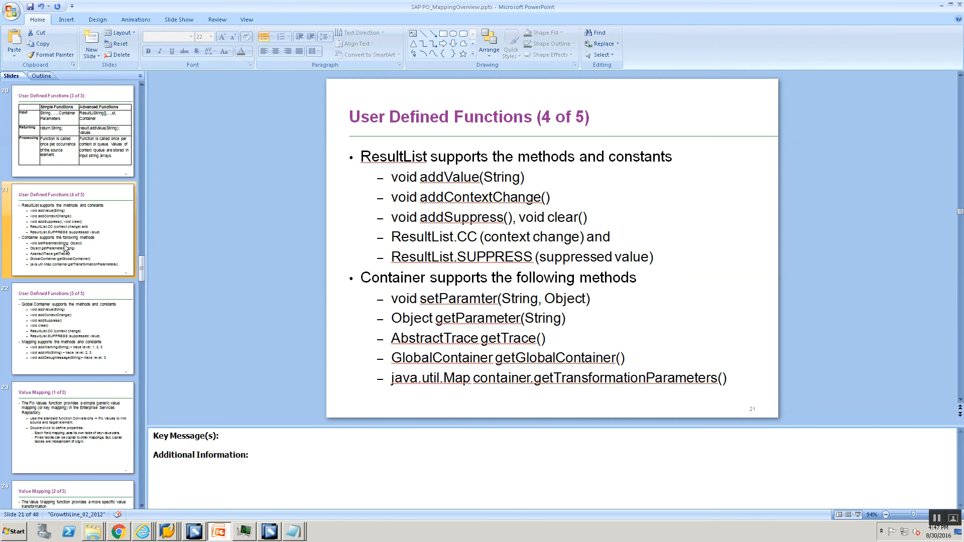
{"action": "left_click", "coordinate": [79, 325]}
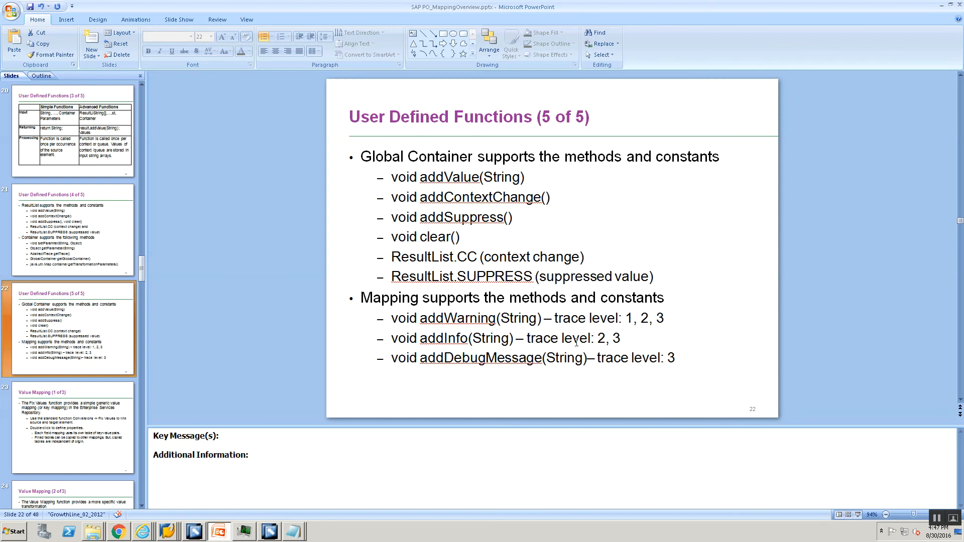
{"action": "double_click", "coordinate": [435, 319]}
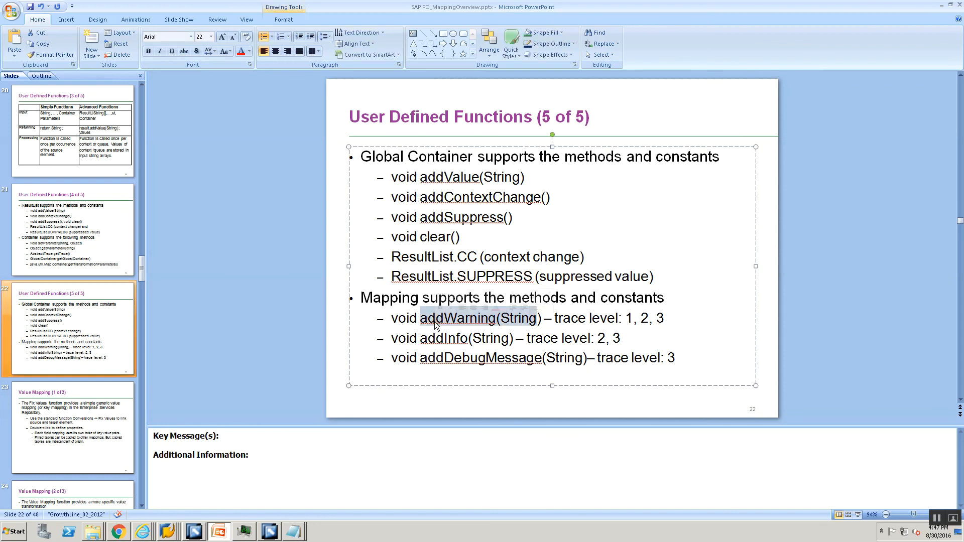
{"action": "left_click", "coordinate": [570, 324]}
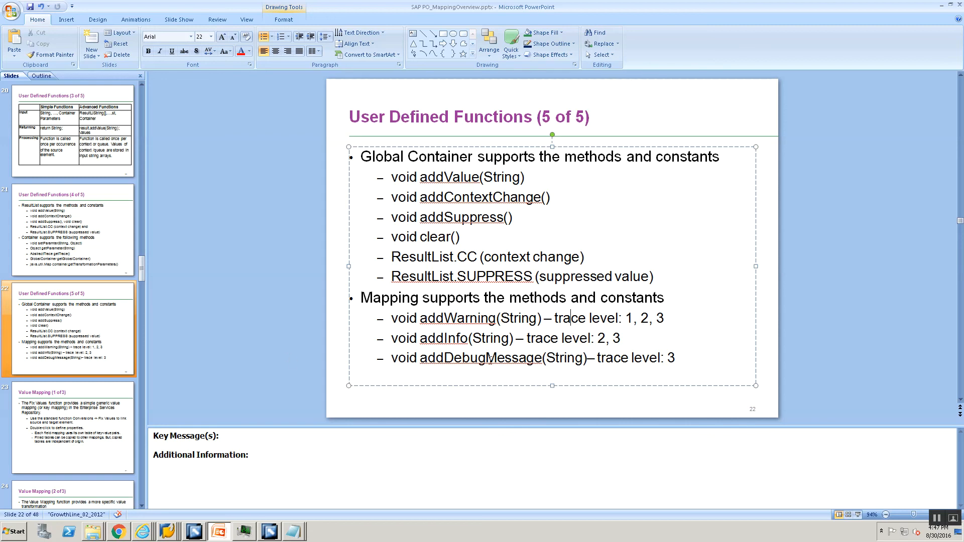
{"action": "double_click", "coordinate": [673, 356]}
{"action": "key", "text": "alt+Tab"}
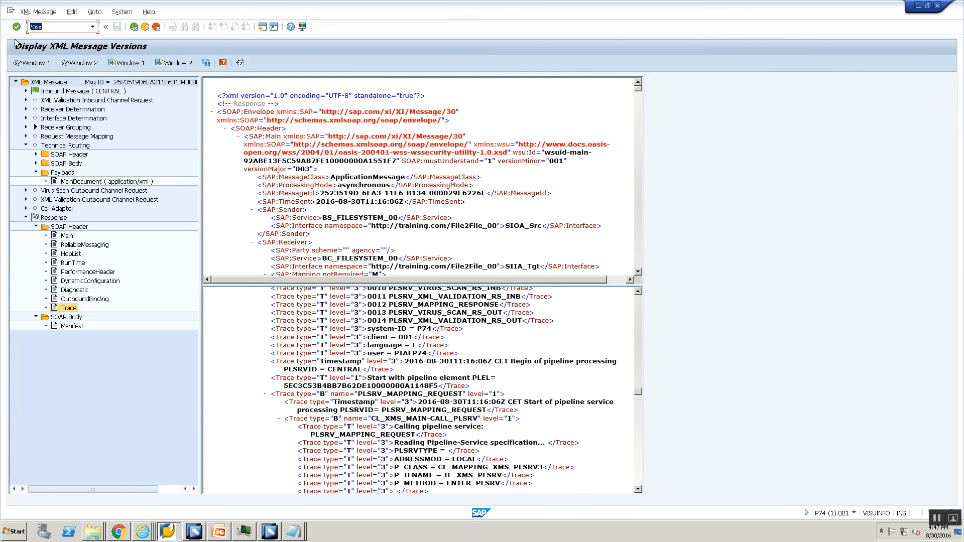
Step: Run transaction sxmb_adm and open the Integration Engine Configuration settings
{"action": "left_click", "coordinate": [47, 29]}
{"action": "key", "text": "Return"}
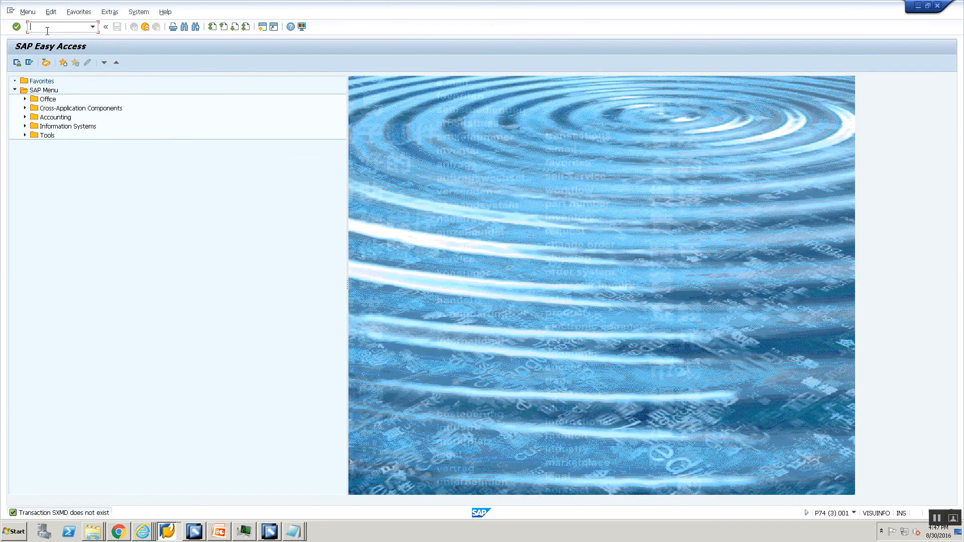
{"action": "type", "text": "sxmb_adm"}
{"action": "key", "text": "Return"}
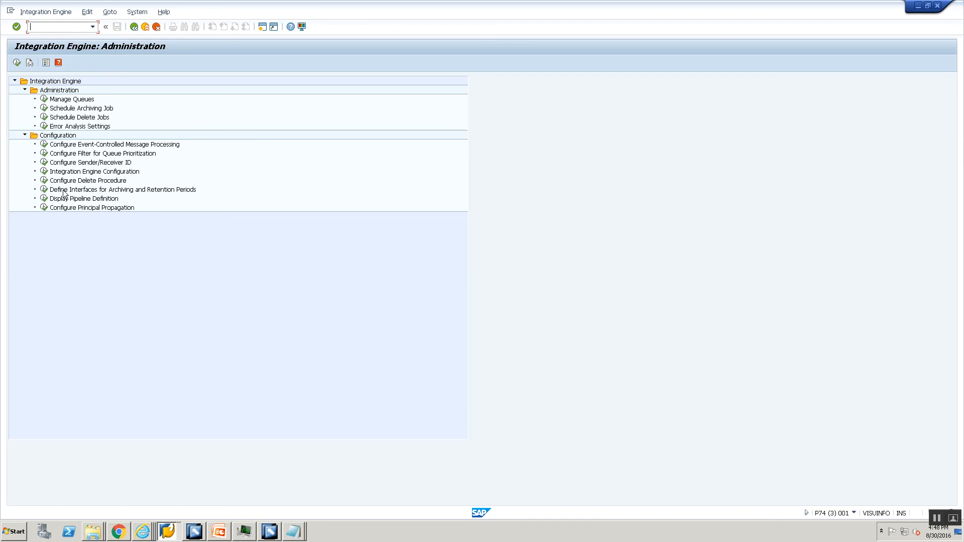
{"action": "left_click", "coordinate": [62, 174]}
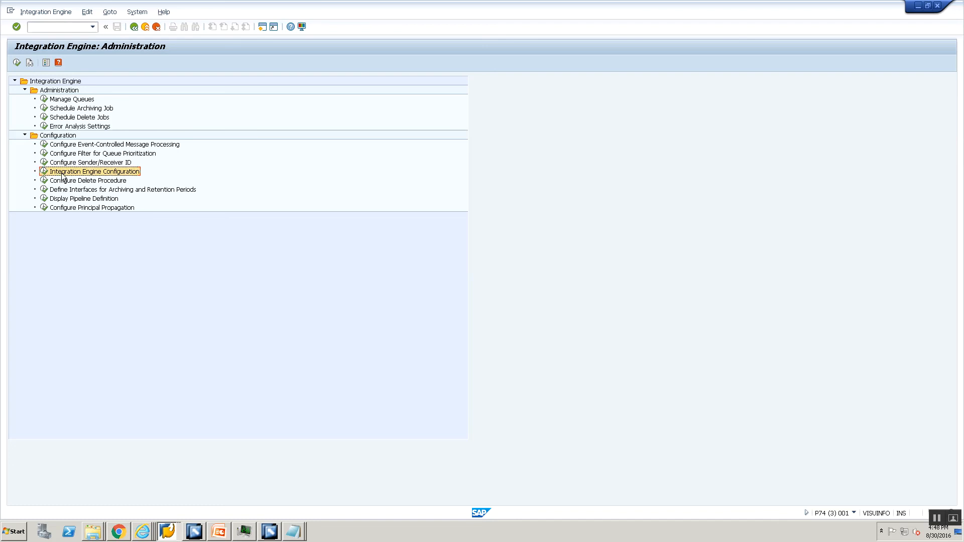
{"action": "double_click", "coordinate": [61, 174]}
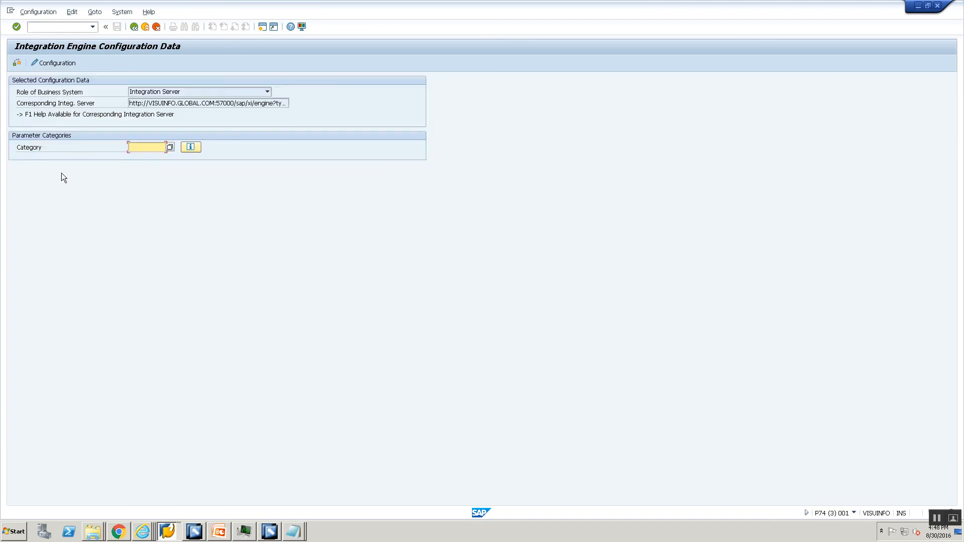
Step: Change the RUNTIME TRACE_LEVEL value from 3 to 1 and save it
{"action": "left_click", "coordinate": [43, 64]}
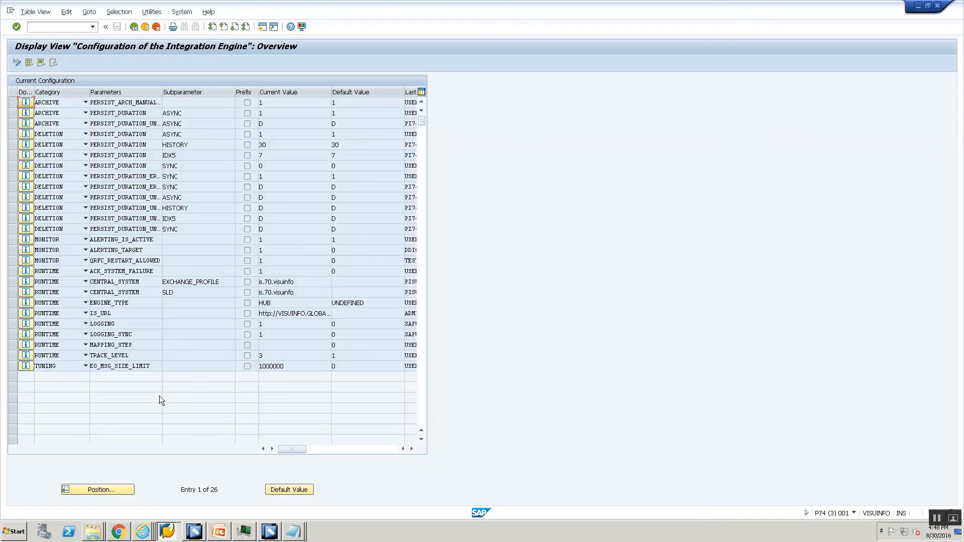
{"action": "left_click", "coordinate": [16, 62]}
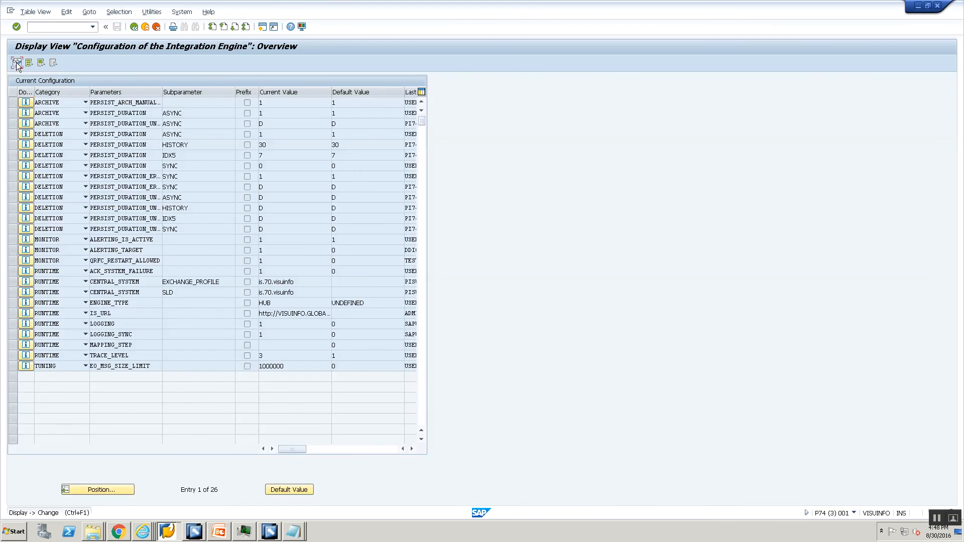
{"action": "left_click", "coordinate": [276, 358]}
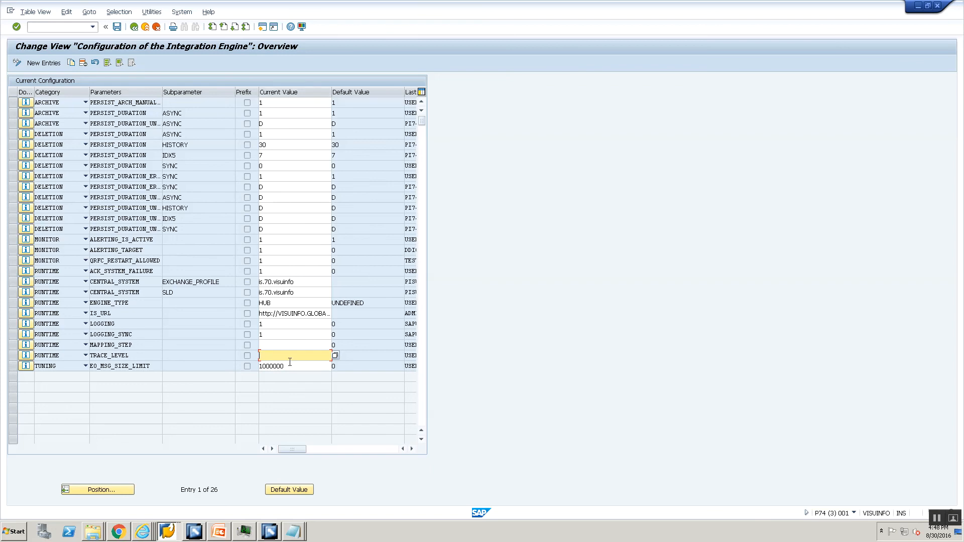
{"action": "type", "text": "1"}
{"action": "left_click", "coordinate": [119, 29]}
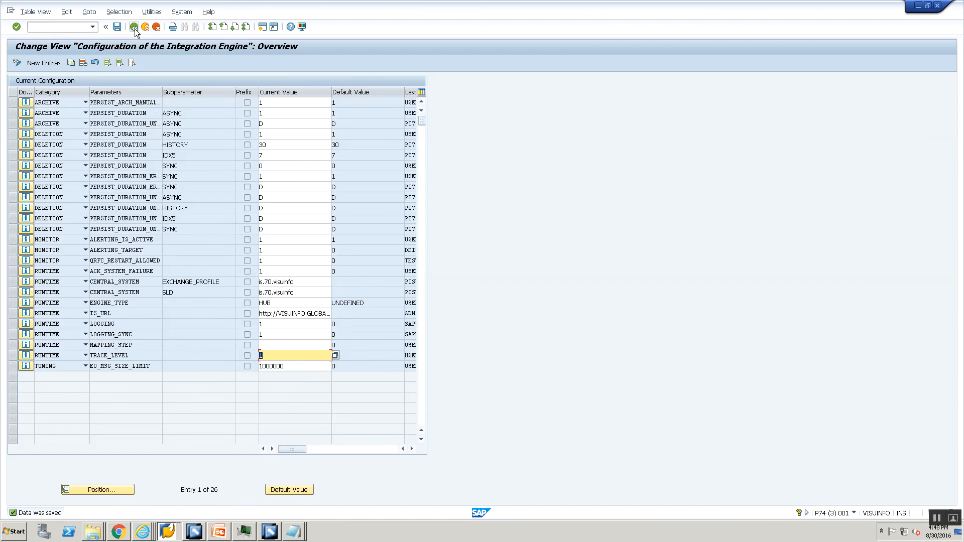
{"action": "left_click", "coordinate": [134, 28]}
{"action": "key", "text": "alt+Tab"}
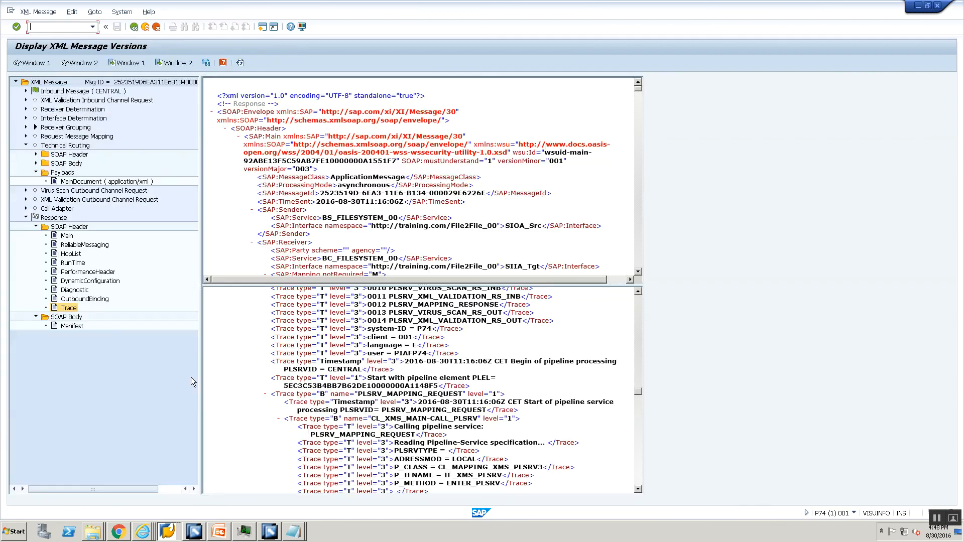
Step: Stop and restart the CC_File2File_File_Sender_00 channel in the Communication Channel Monitor
{"action": "key", "text": "alt+Tab"}
{"action": "key", "text": "Tab"}
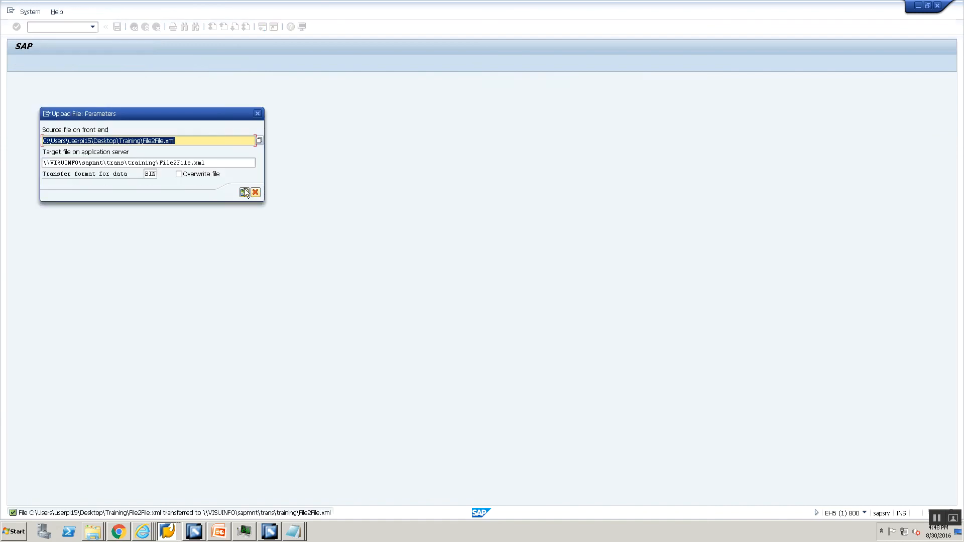
{"action": "key", "text": "alt+Tab"}
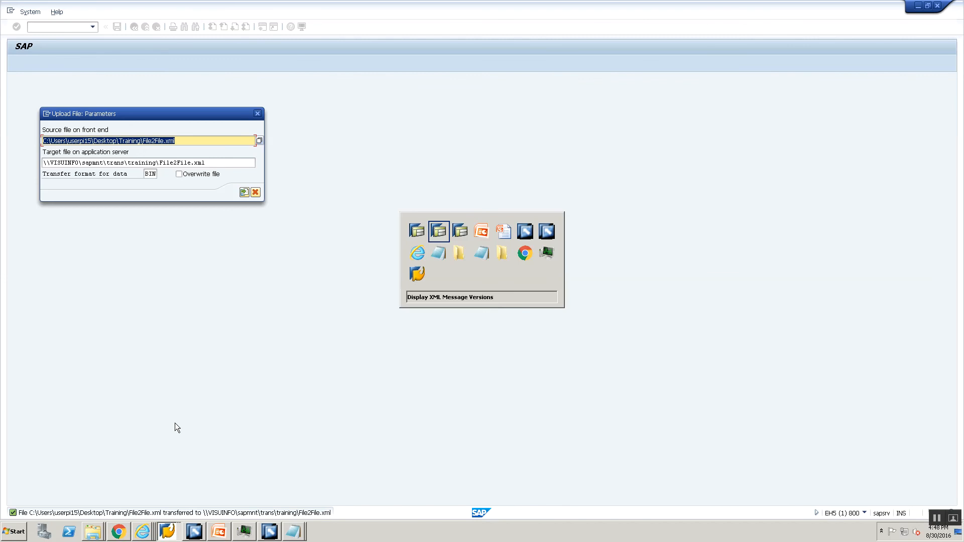
{"action": "key", "text": "Tab"}
{"action": "key", "text": "Tab"}
{"action": "key", "text": "Tab"}
{"action": "key", "text": "Tab"}
{"action": "key", "text": "Tab"}
{"action": "key", "text": "Tab"}
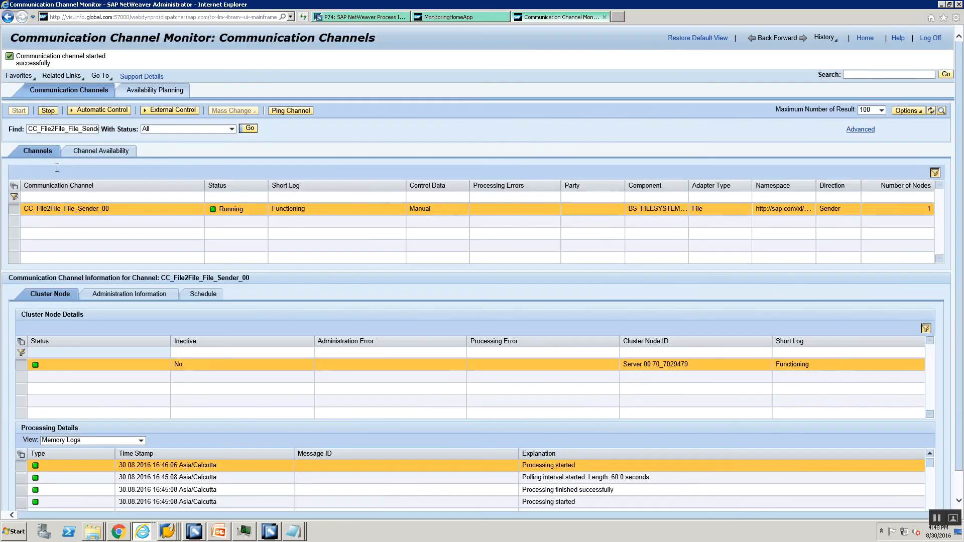
{"action": "left_click", "coordinate": [47, 113]}
{"action": "left_click", "coordinate": [26, 114]}
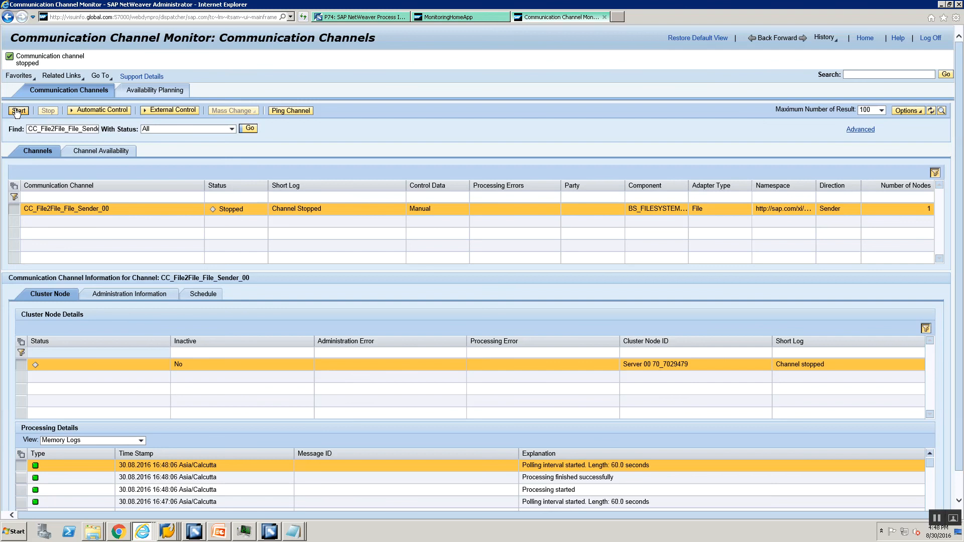
{"action": "key", "text": "alt+Tab"}
{"action": "key", "text": "alt+Tab"}
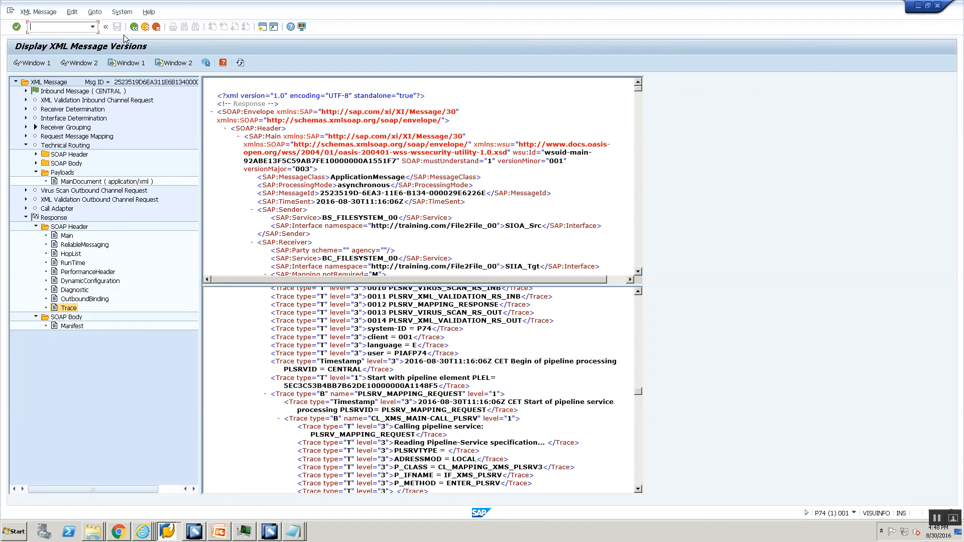
Step: Refresh the message list, open the new 13:18:33 message and display its trace
{"action": "left_click", "coordinate": [134, 28]}
{"action": "left_click", "coordinate": [251, 64]}
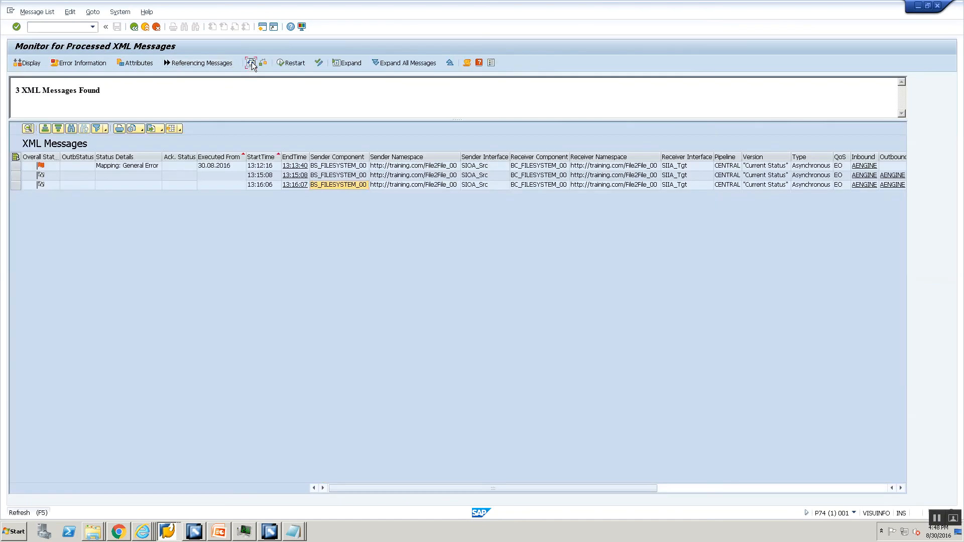
{"action": "left_click", "coordinate": [318, 187]}
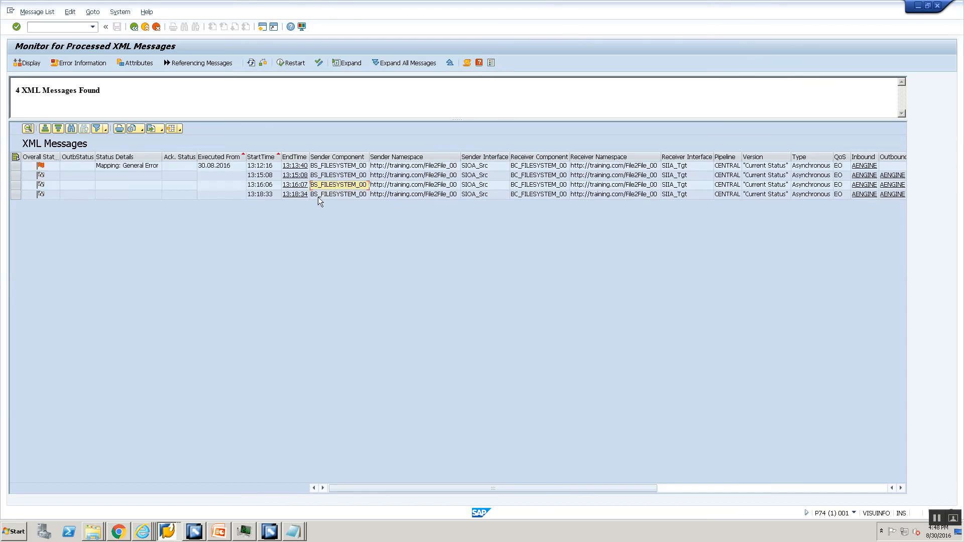
{"action": "double_click", "coordinate": [318, 195]}
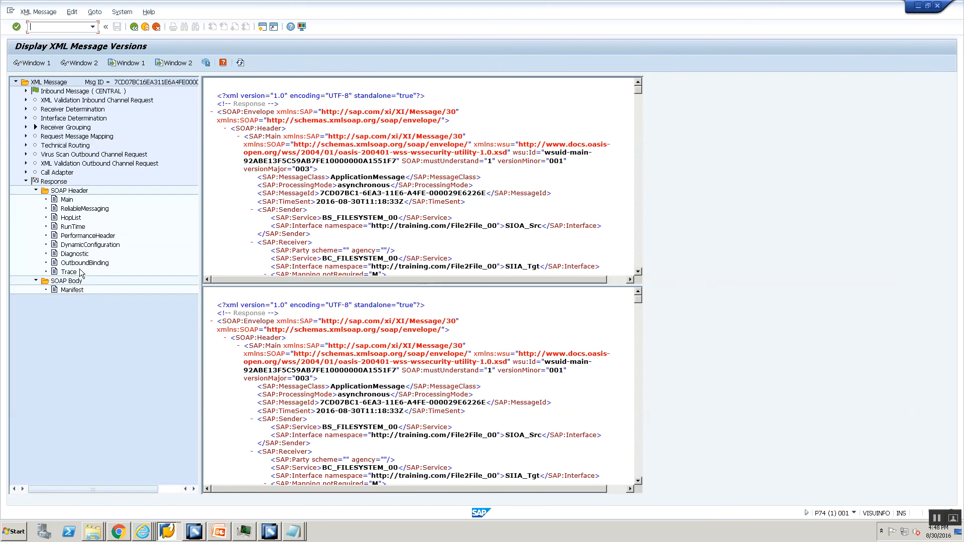
{"action": "left_click", "coordinate": [80, 271]}
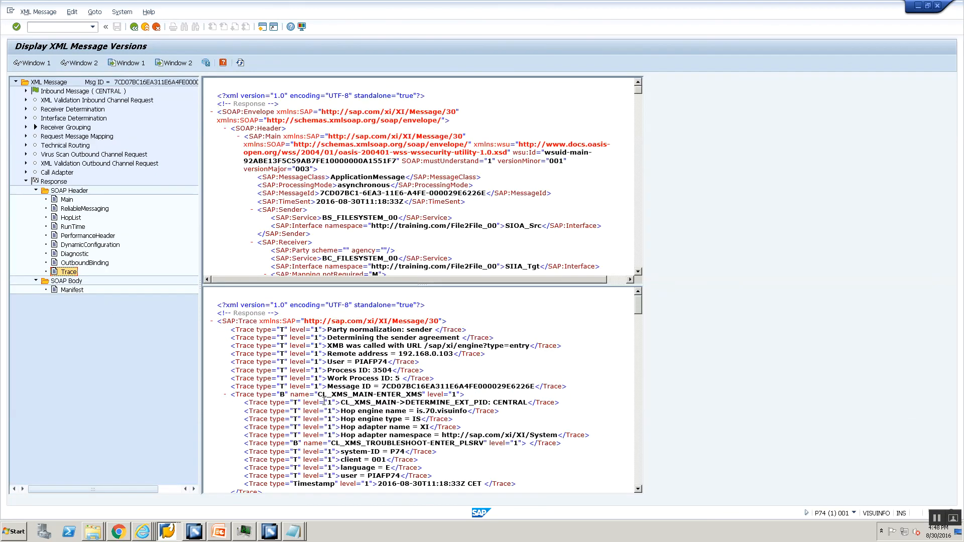
{"action": "scroll", "coordinate": [316, 405], "scroll_direction": "down", "scroll_amount": 15}
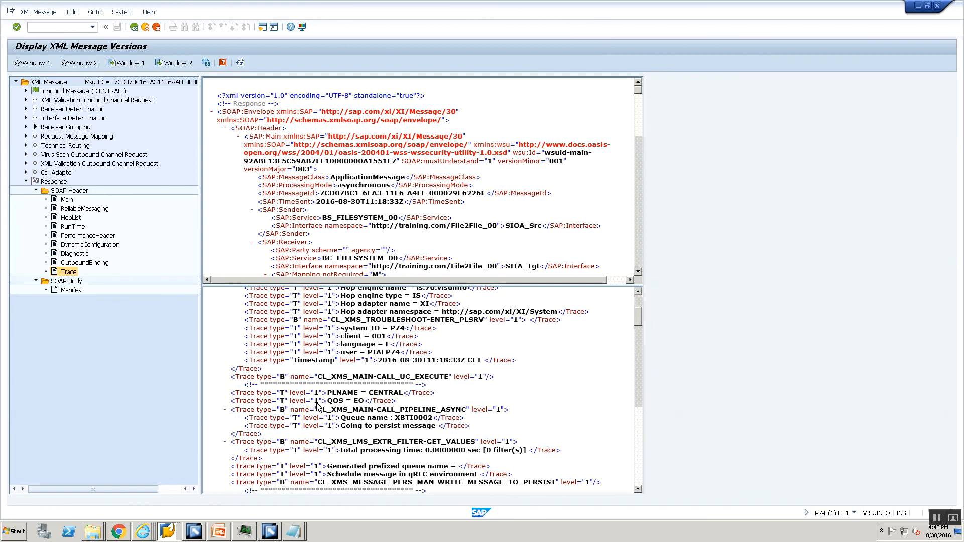
{"action": "scroll", "coordinate": [317, 405], "scroll_direction": "down", "scroll_amount": 15}
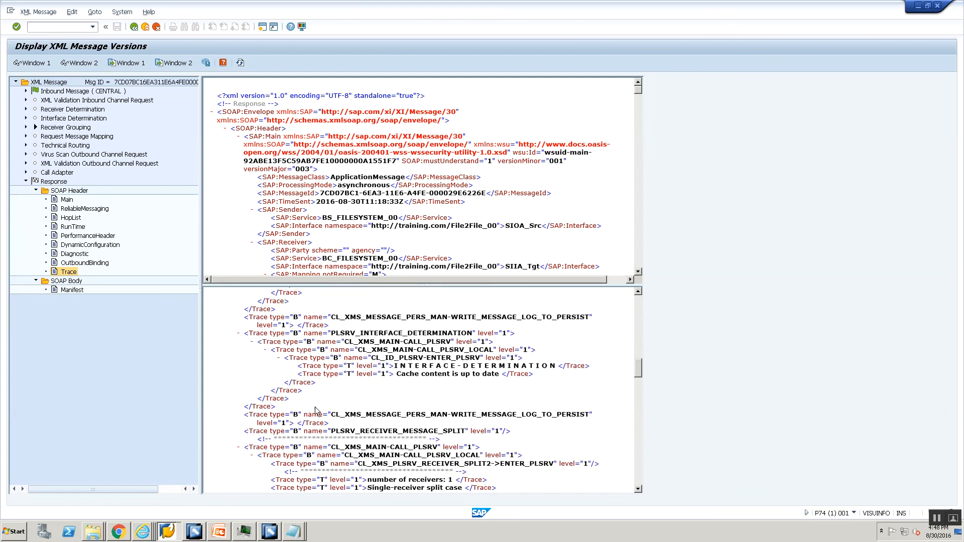
Step: Search the trace for OM_ to reach the OM_Src_To_Tgt mapping's level-1 UDF warnings
{"action": "key", "text": "ctrl+f"}
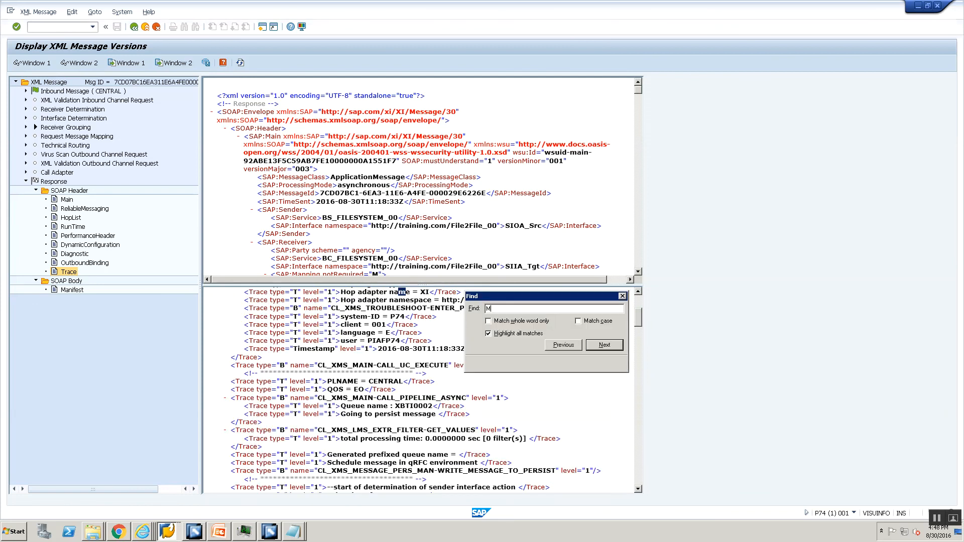
{"action": "type", "text": "Mapping"}
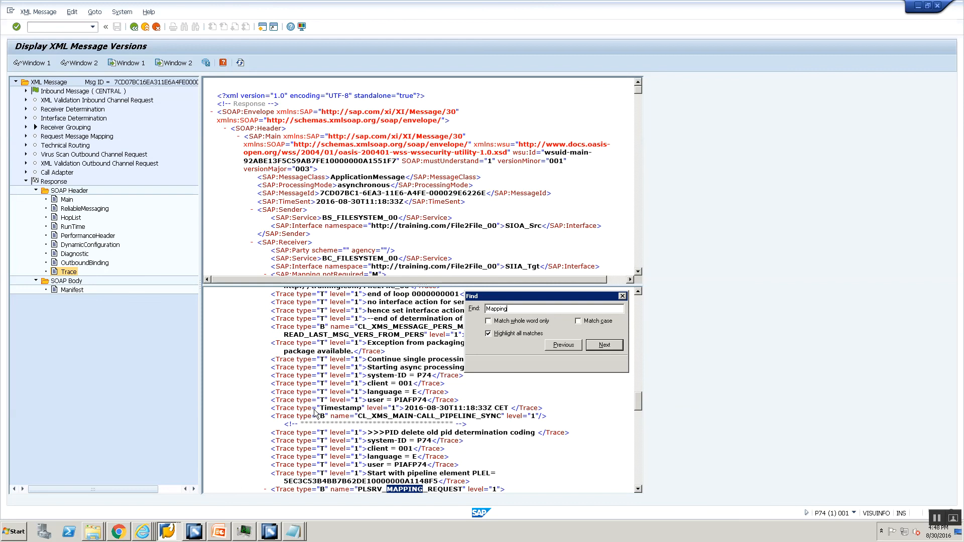
{"action": "key", "text": "BackSpace"}
{"action": "key", "text": "BackSpace"}
{"action": "key", "text": "BackSpace"}
{"action": "key", "text": "BackSpace"}
{"action": "key", "text": "BackSpace"}
{"action": "key", "text": "BackSpace"}
{"action": "key", "text": "BackSpace"}
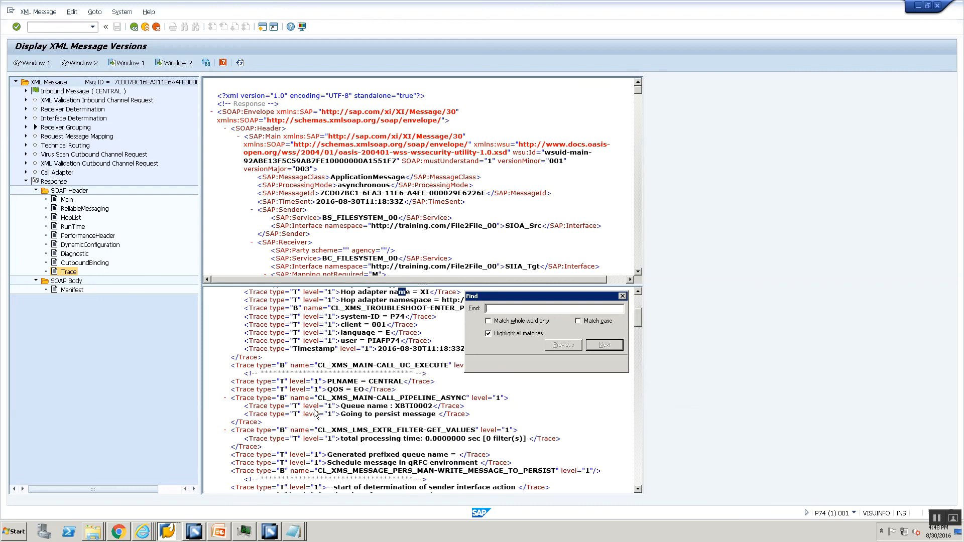
{"action": "type", "text": "OM_"}
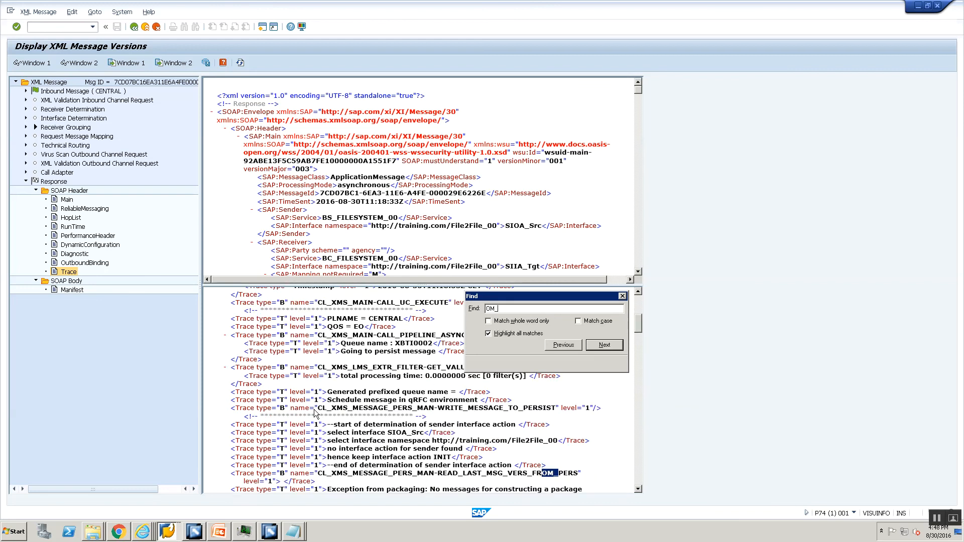
{"action": "key", "text": "Return"}
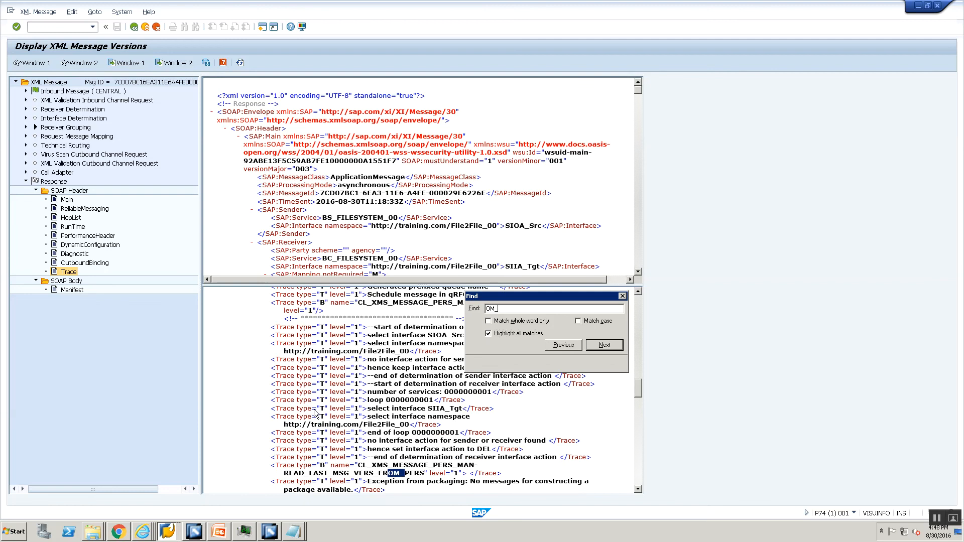
{"action": "key", "text": "Return"}
{"action": "key", "text": "Escape"}
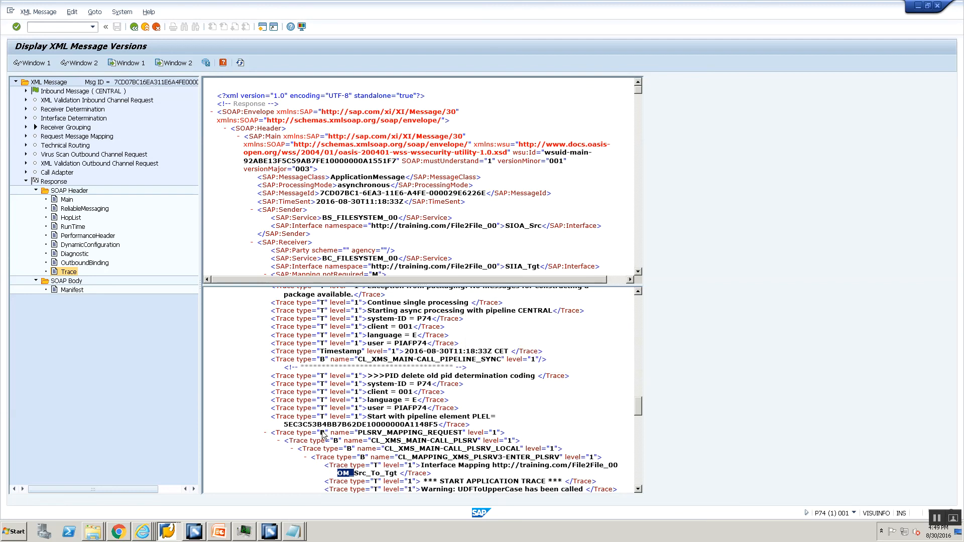
{"action": "scroll", "coordinate": [324, 435], "scroll_direction": "down", "scroll_amount": 2}
{"action": "scroll", "coordinate": [369, 448], "scroll_direction": "down", "scroll_amount": 1}
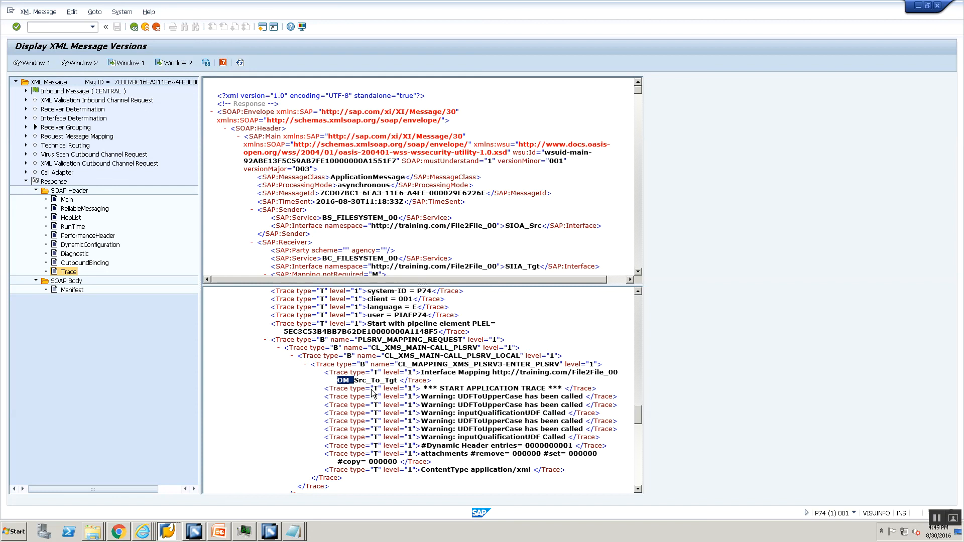
{"action": "key", "text": "alt+Tab"}
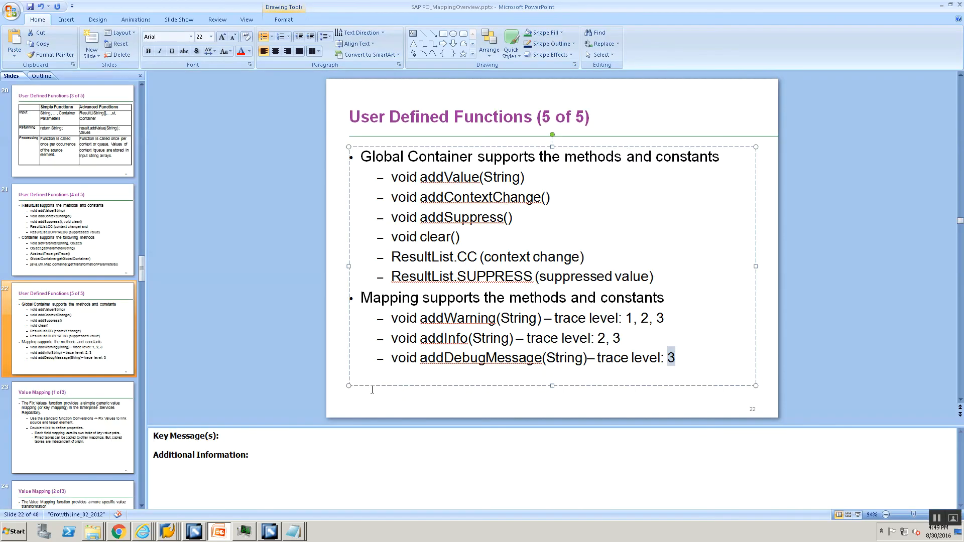
{"action": "double_click", "coordinate": [441, 321]}
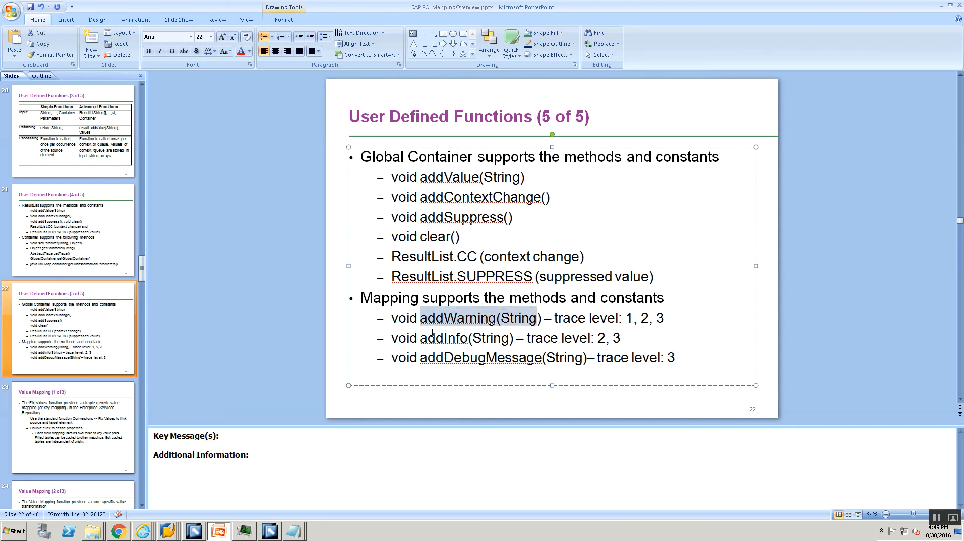